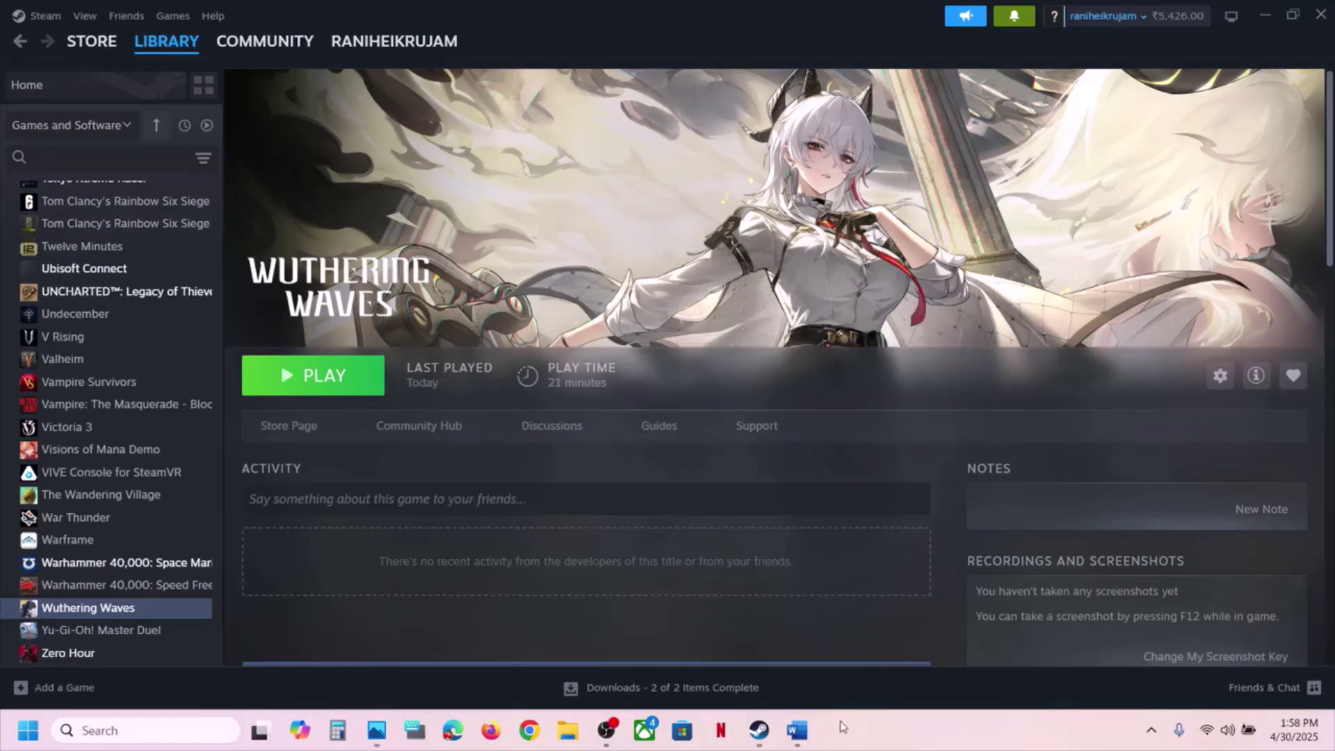
Open the local installation folder of Wuthering Waves from the Steam library.
left_click(796, 730)
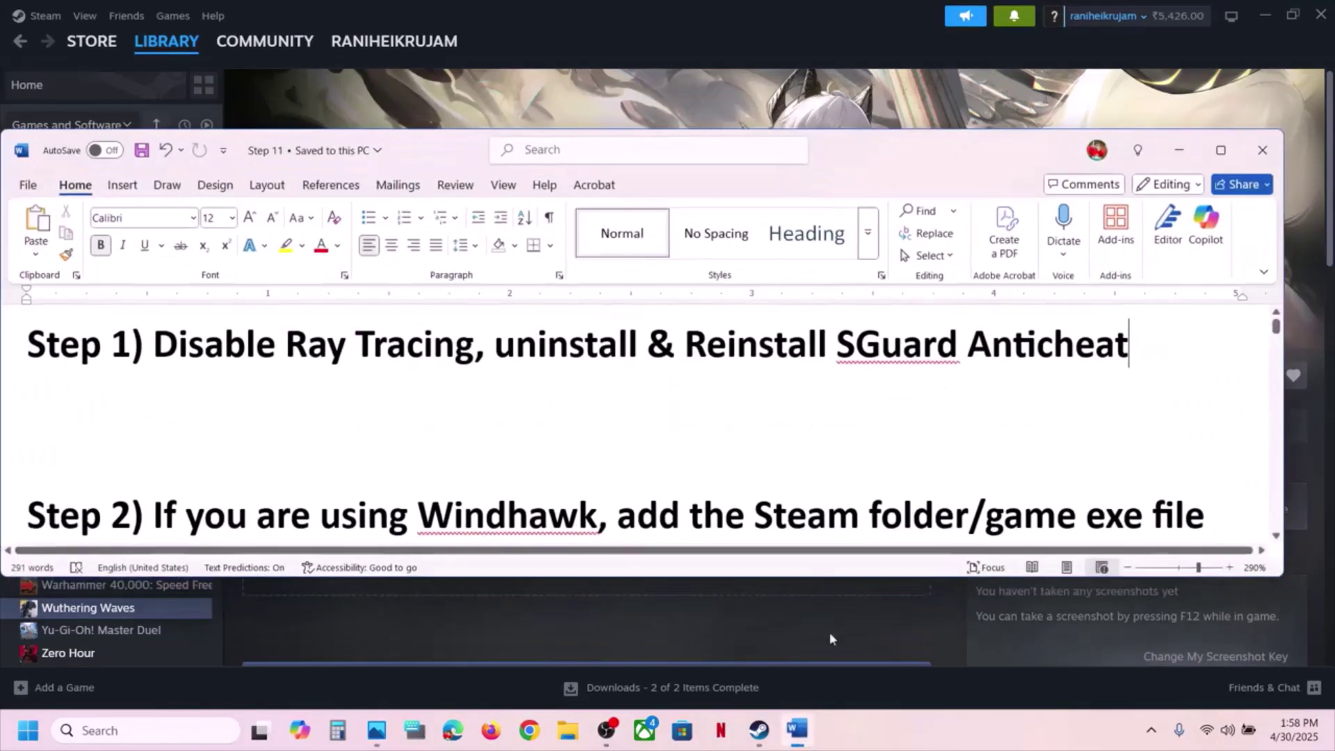
left_click(602, 43)
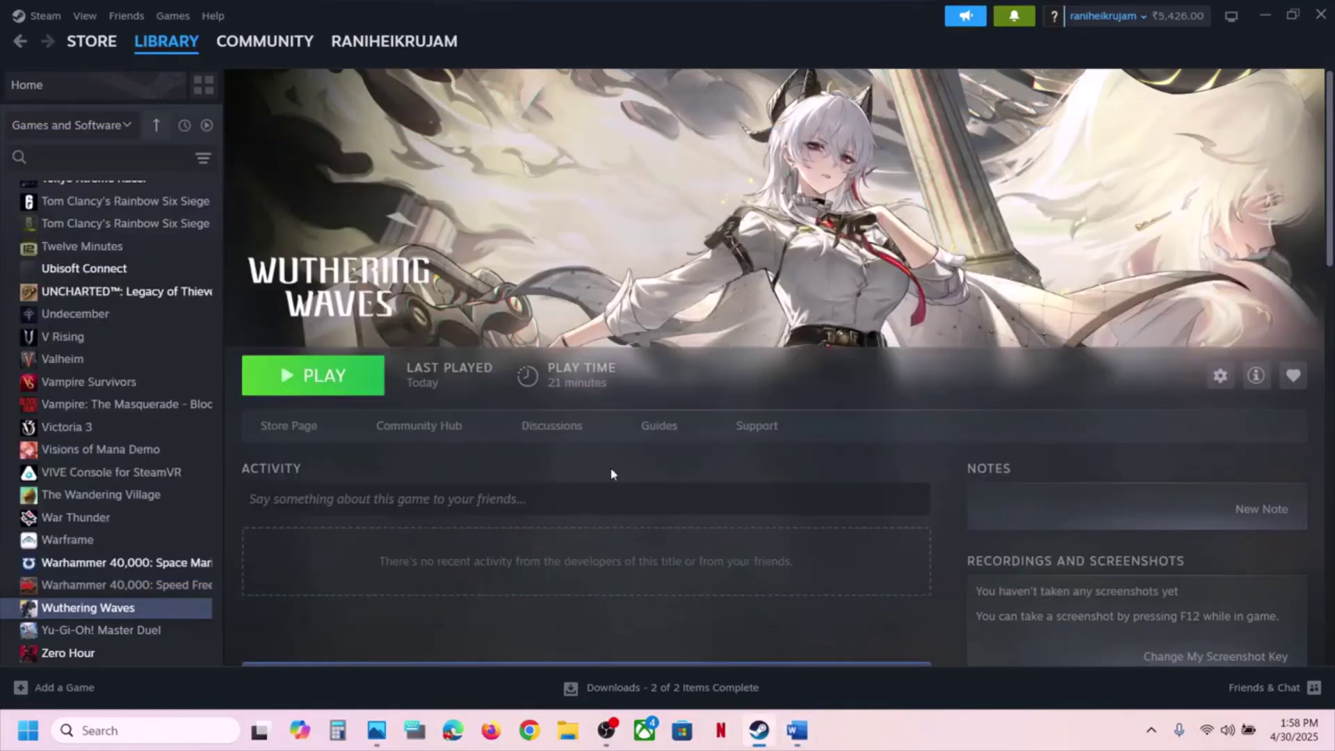
right_click(115, 608)
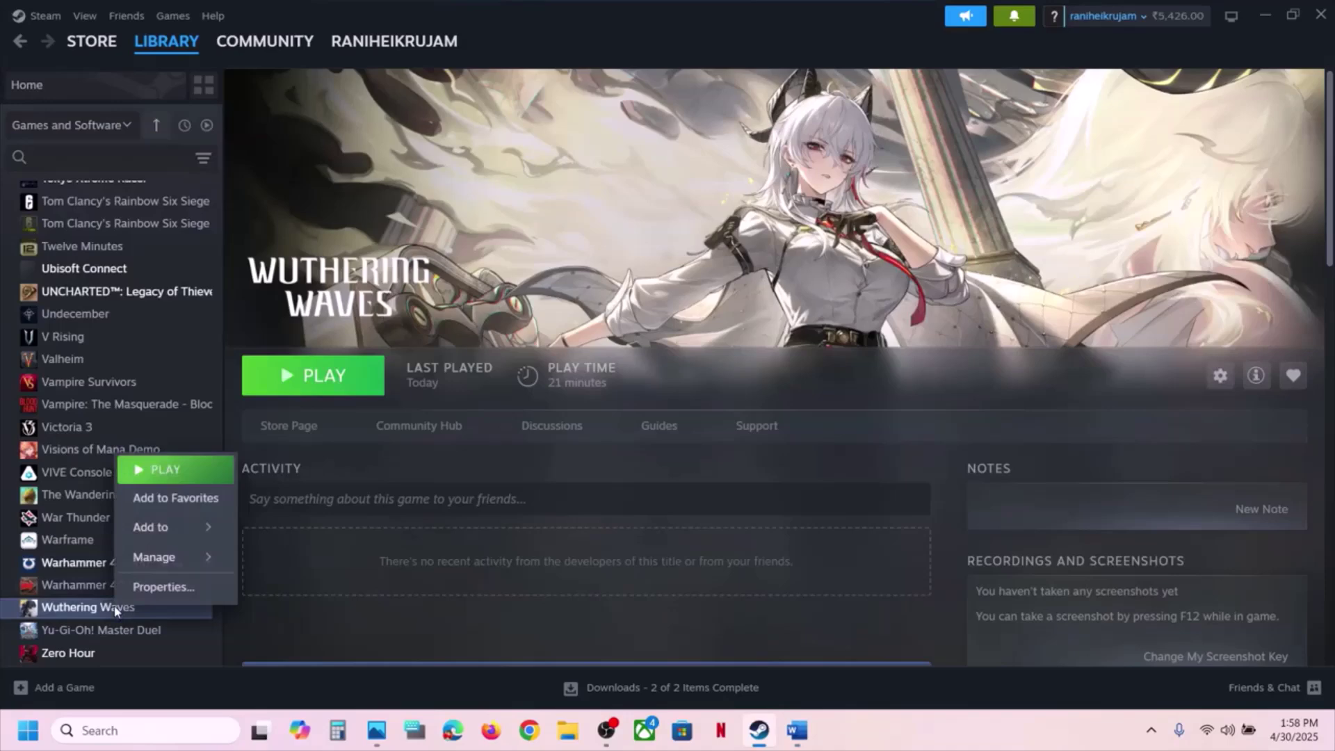
mouse_move(179, 563)
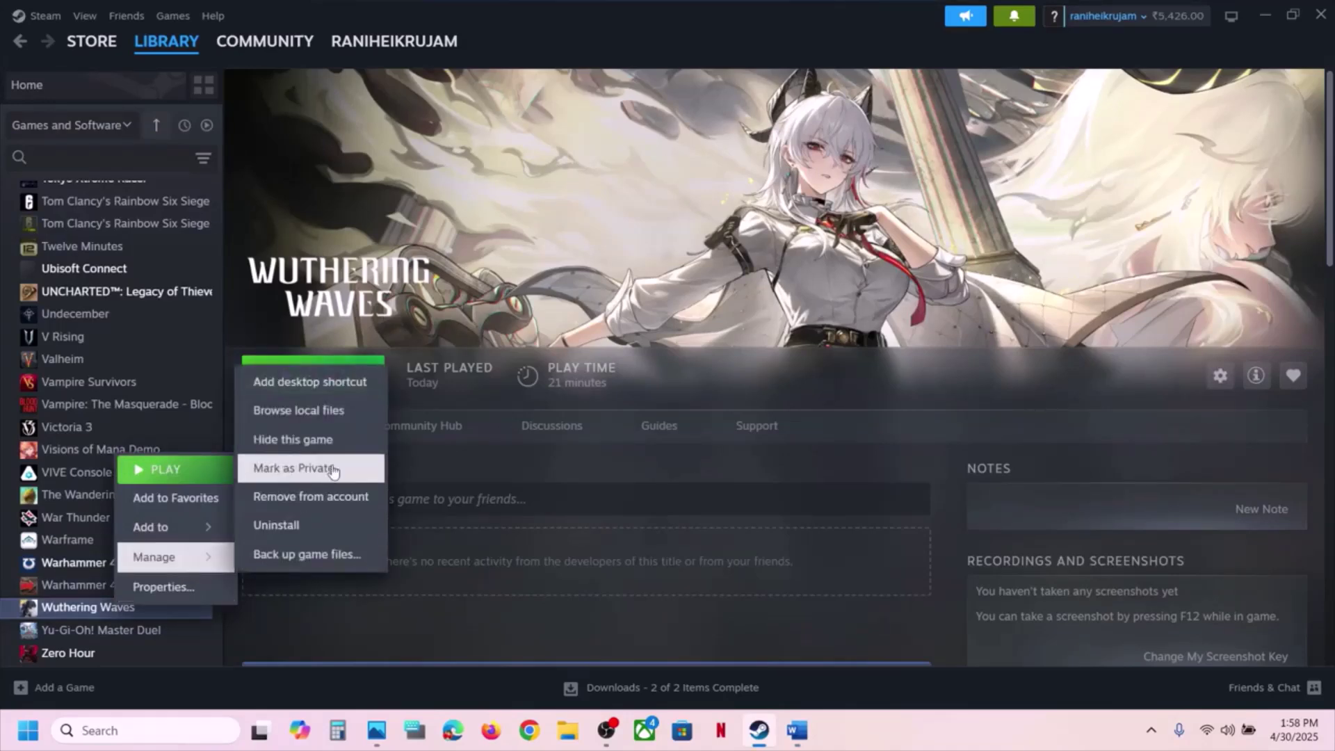
left_click(296, 411)
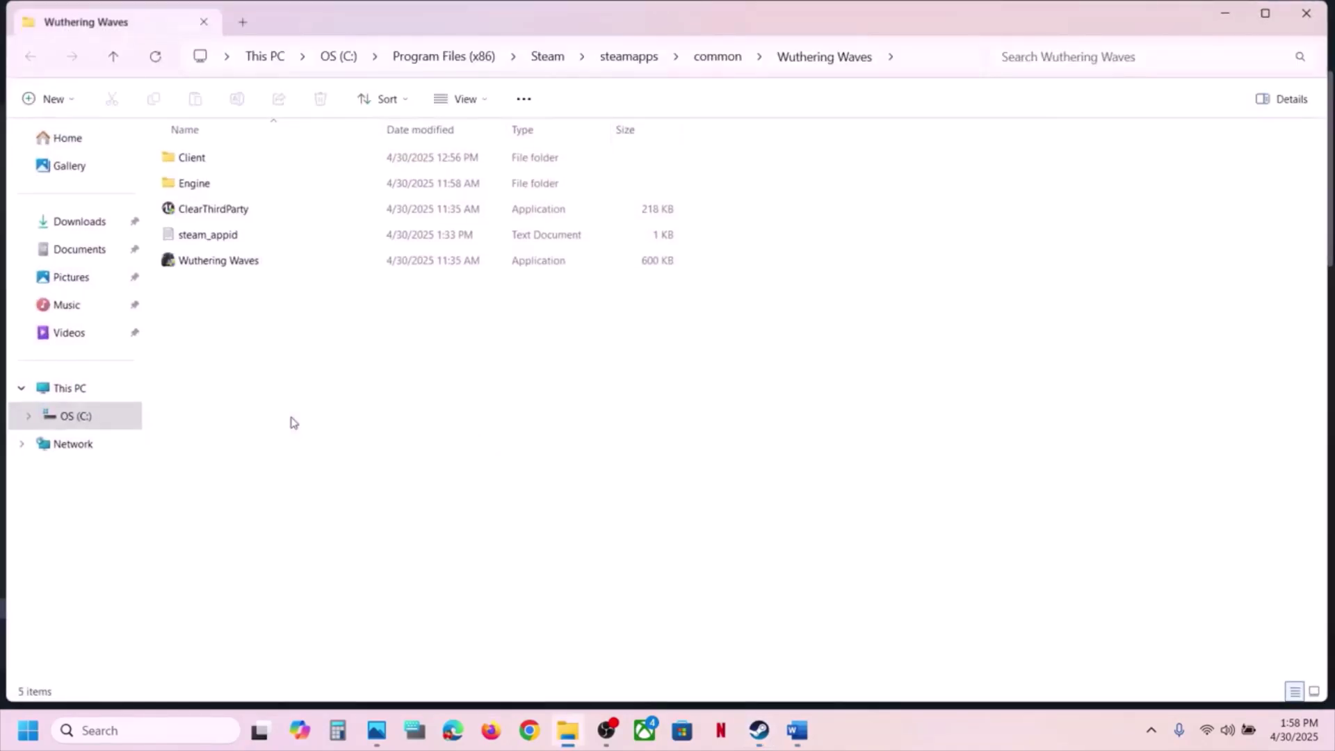
Open the GameUserSettings file located in Client > Saved > Config > WindowsNoEditor for editing.
double_click(205, 163)
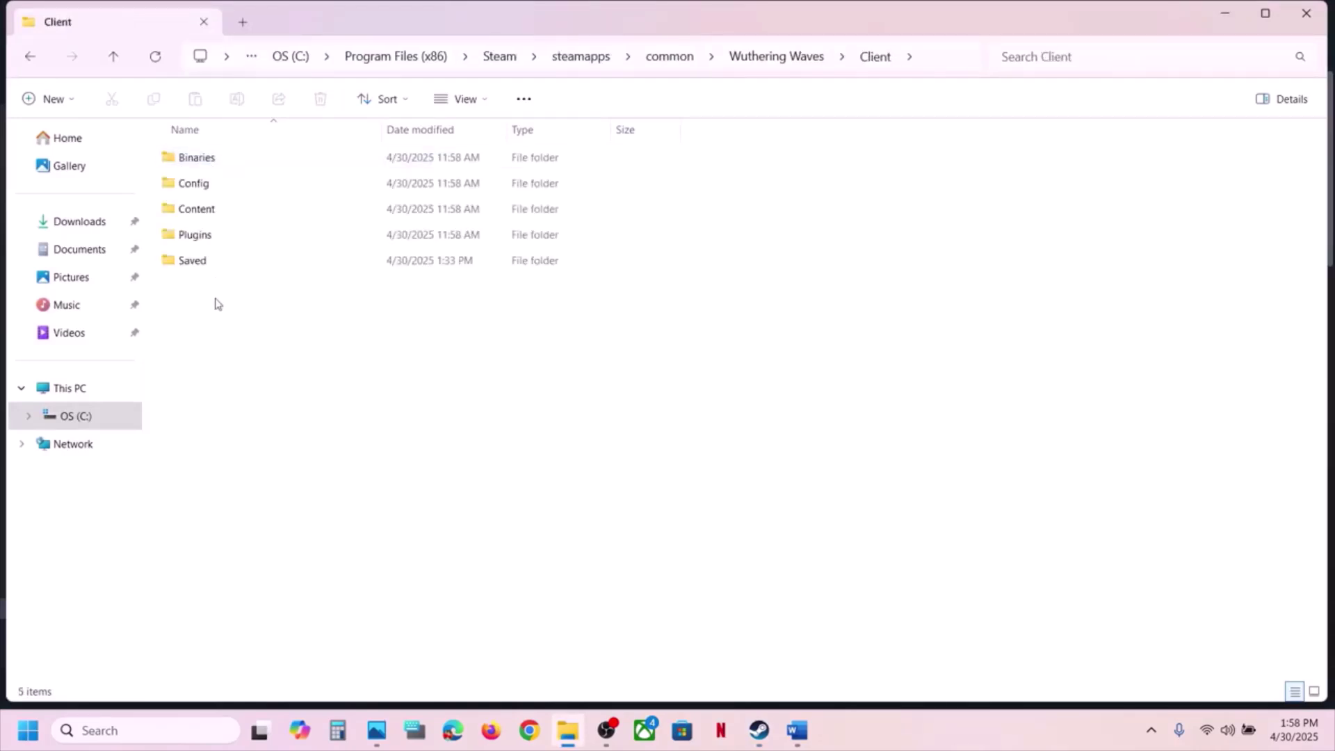
double_click(199, 262)
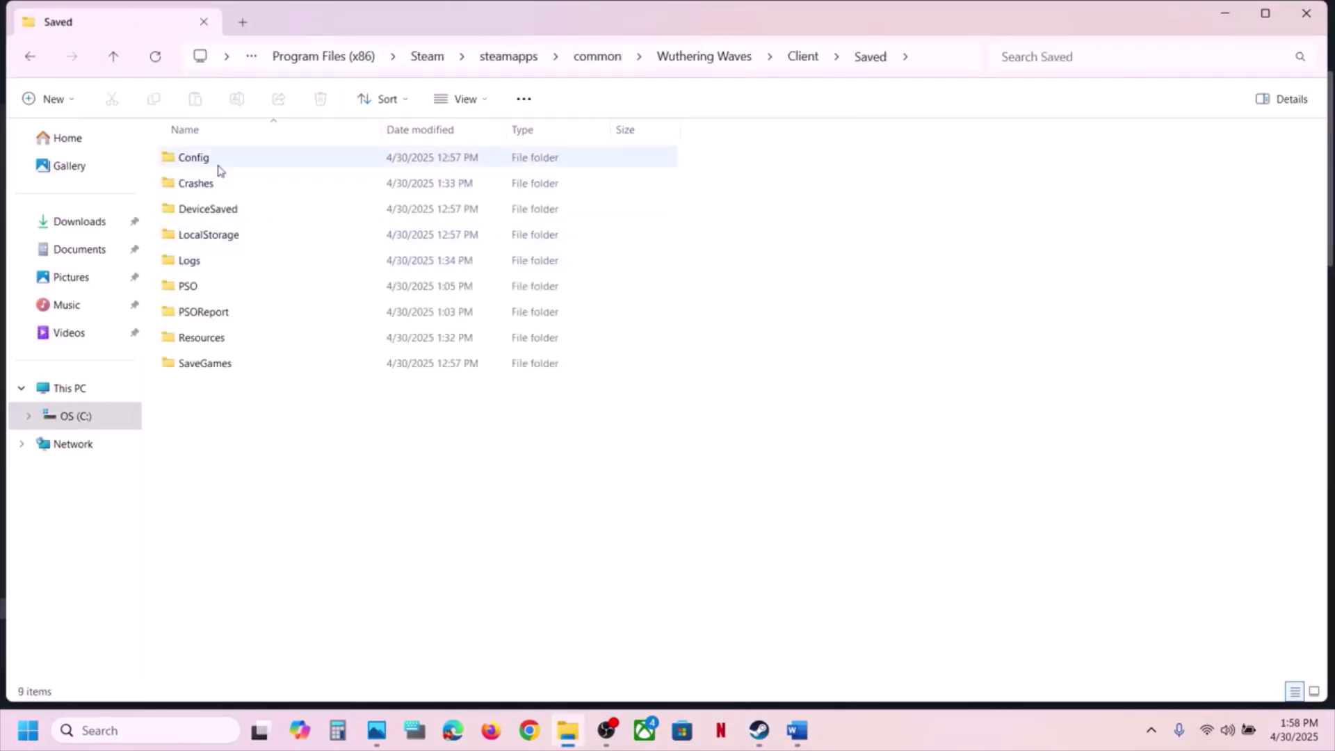
double_click(213, 166)
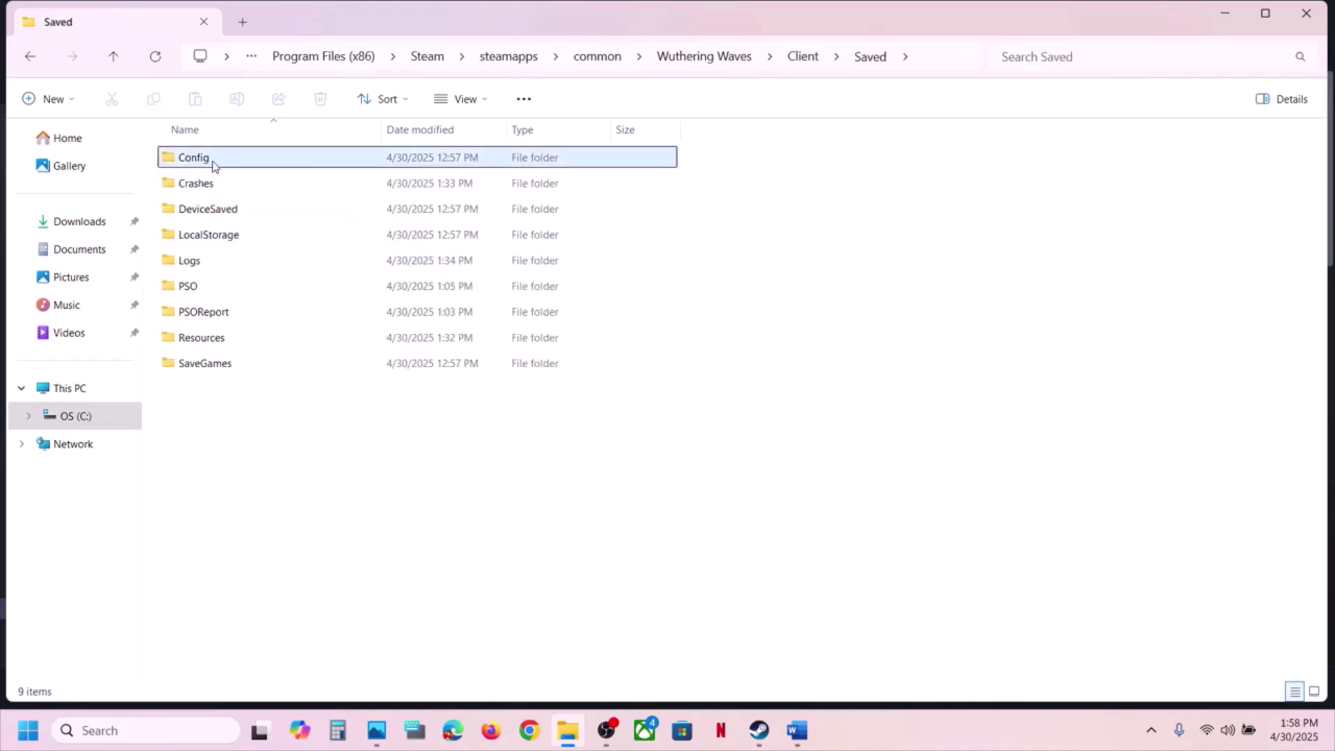
double_click(259, 185)
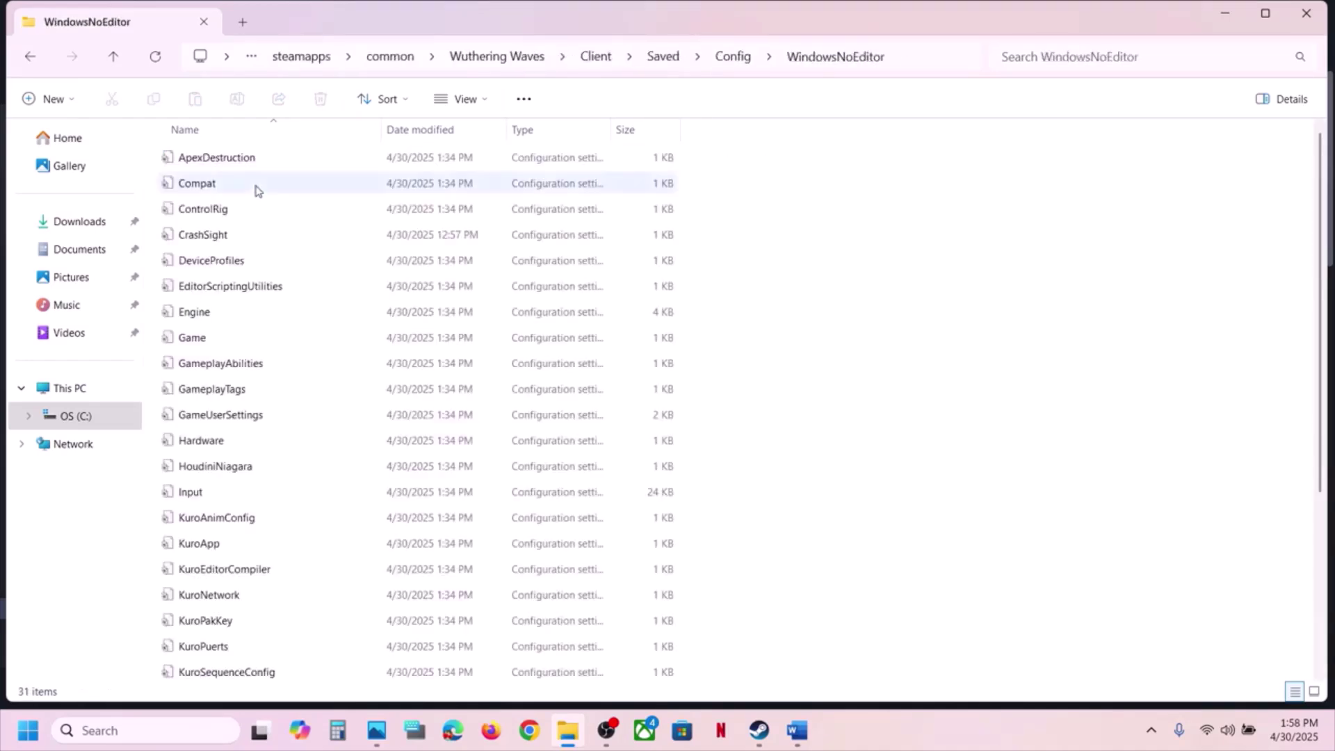
left_click(243, 415)
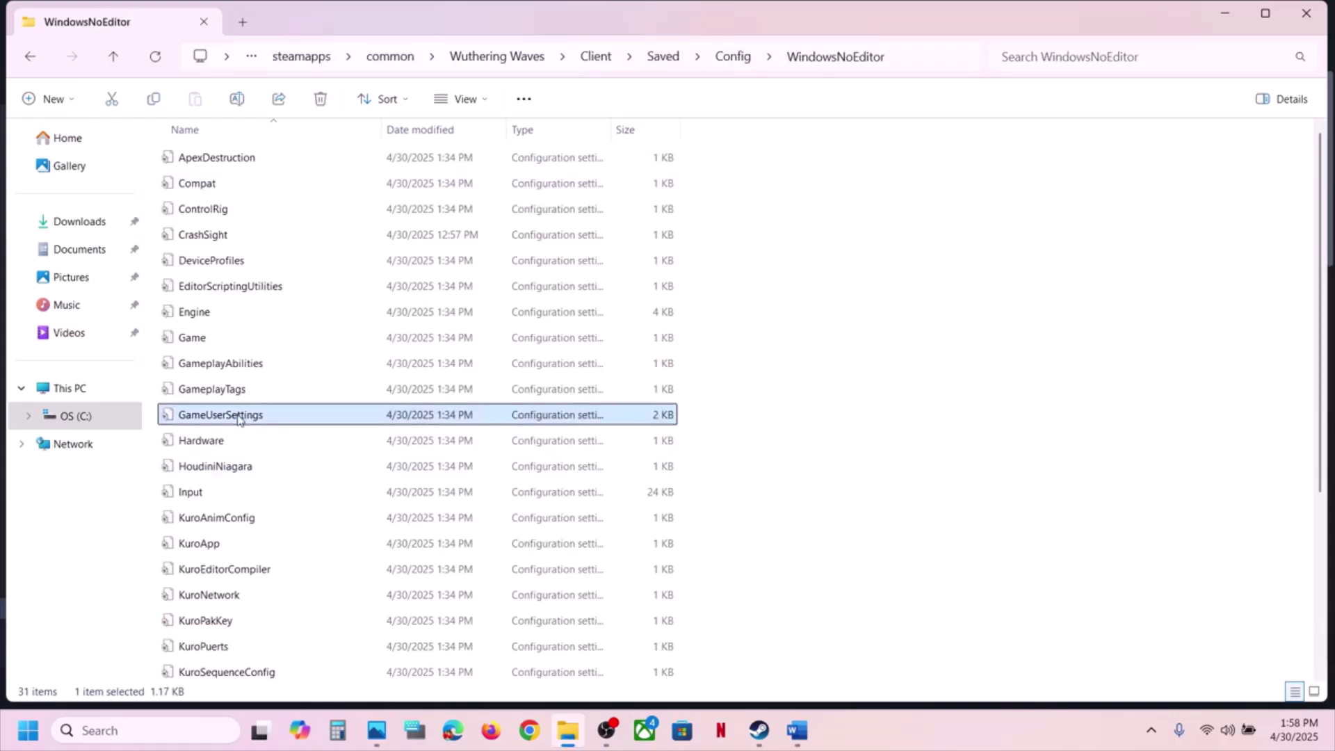
double_click(238, 416)
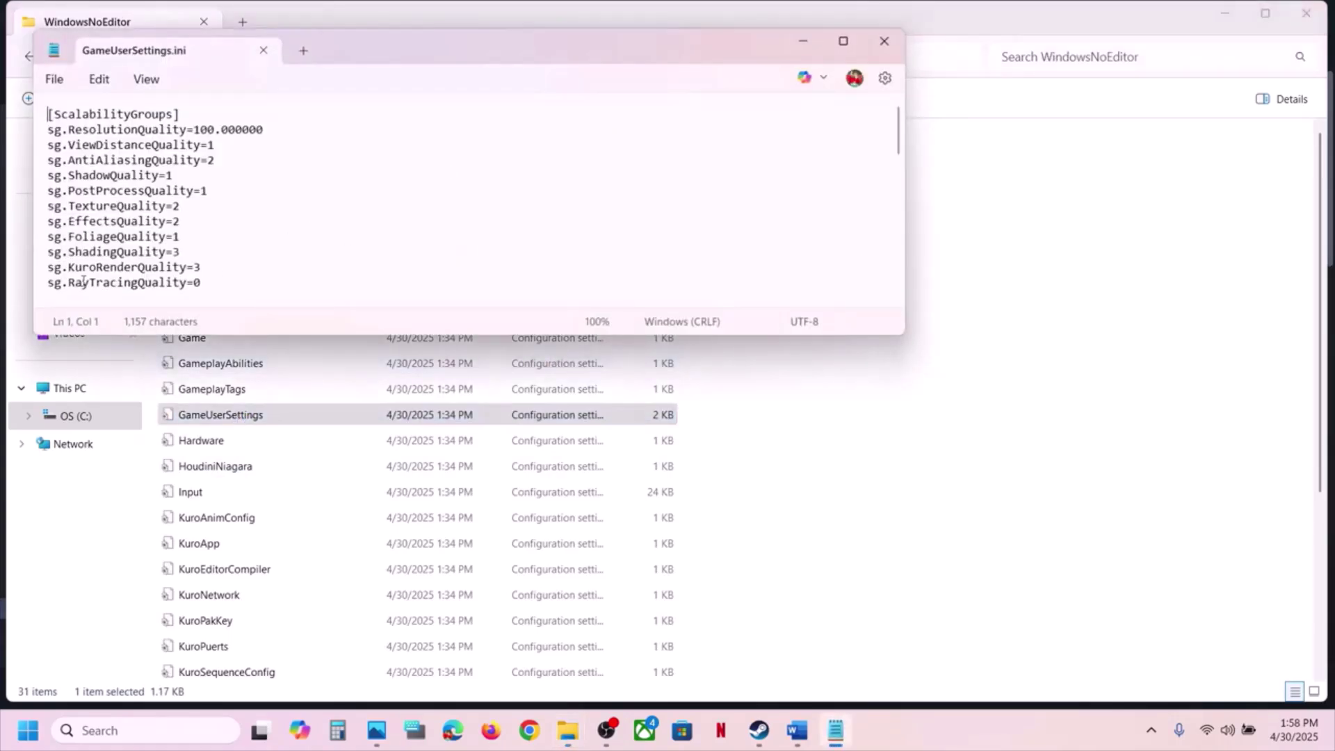
Set sg.RayTracingQuality to 0 in GameUserSettings.ini, then save and close the file.
left_click_drag(70, 282, 193, 286)
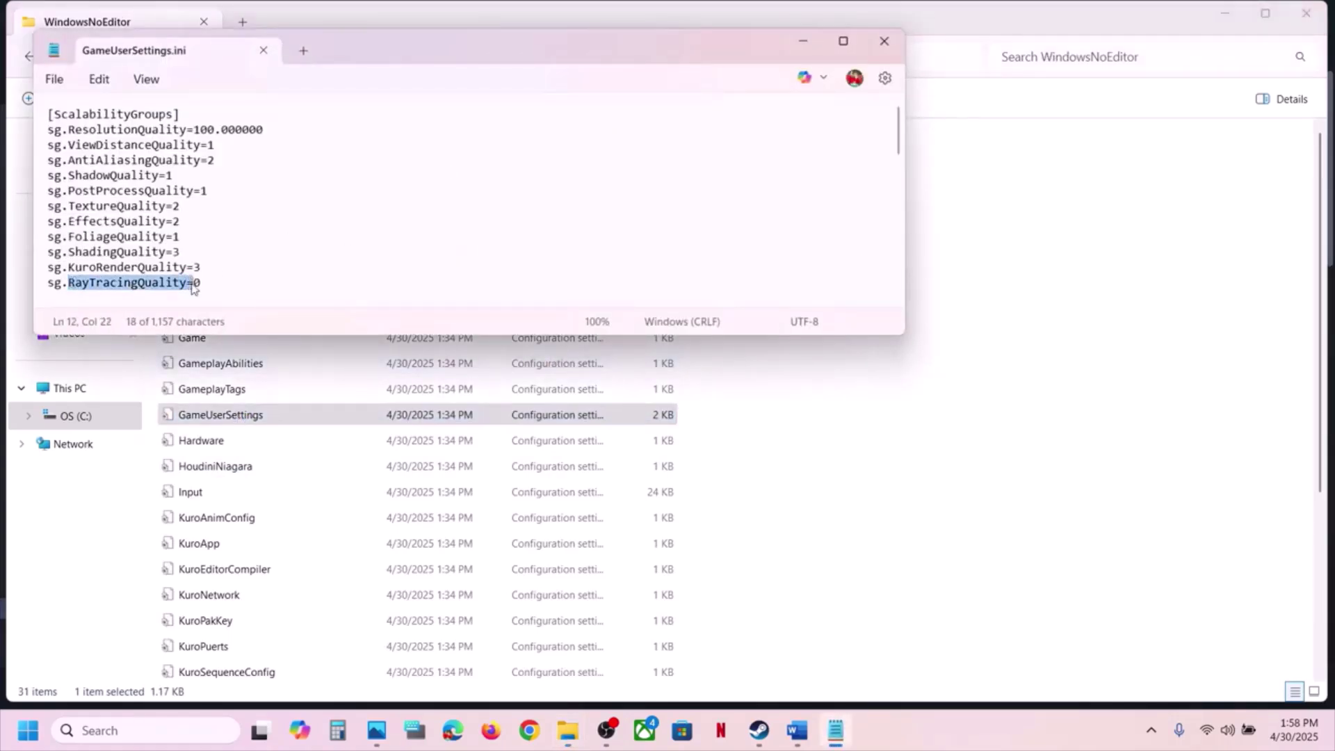
scroll(193, 287, "down", 3)
scroll(193, 289, "down", 2)
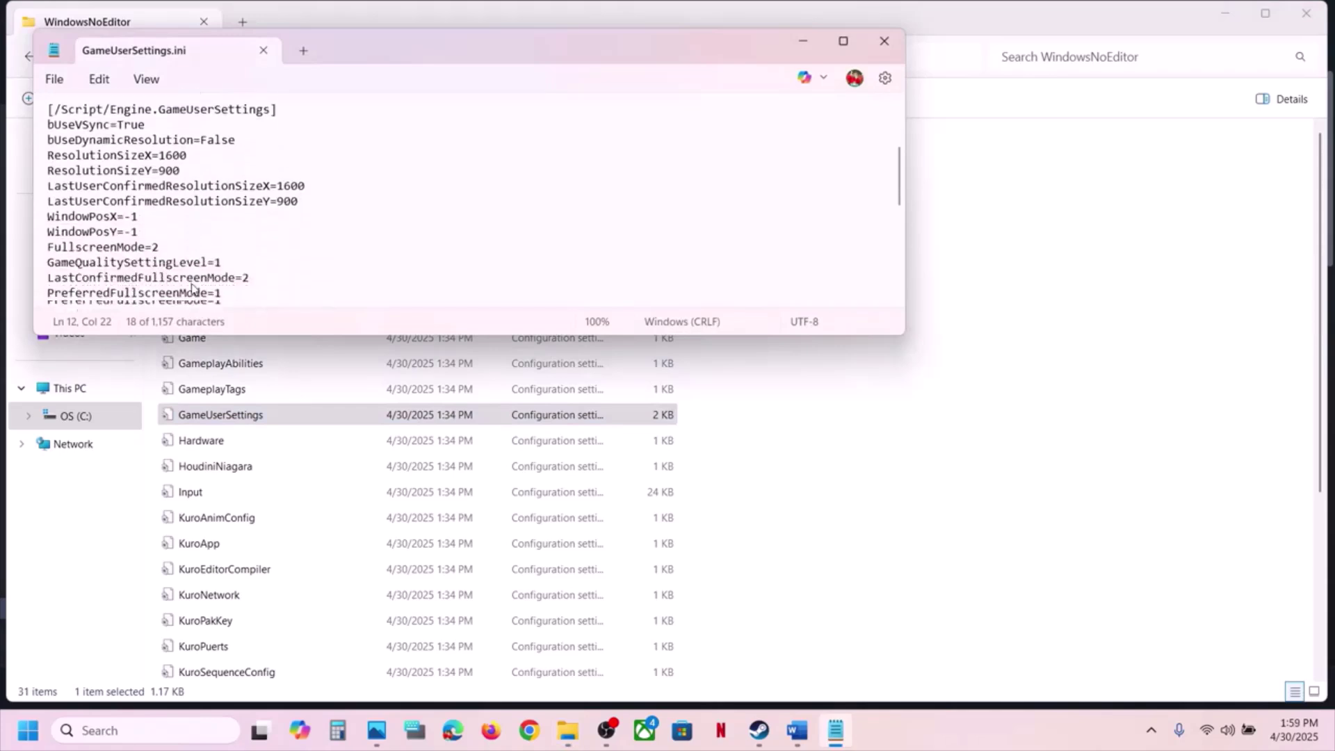
scroll(193, 289, "down", 4)
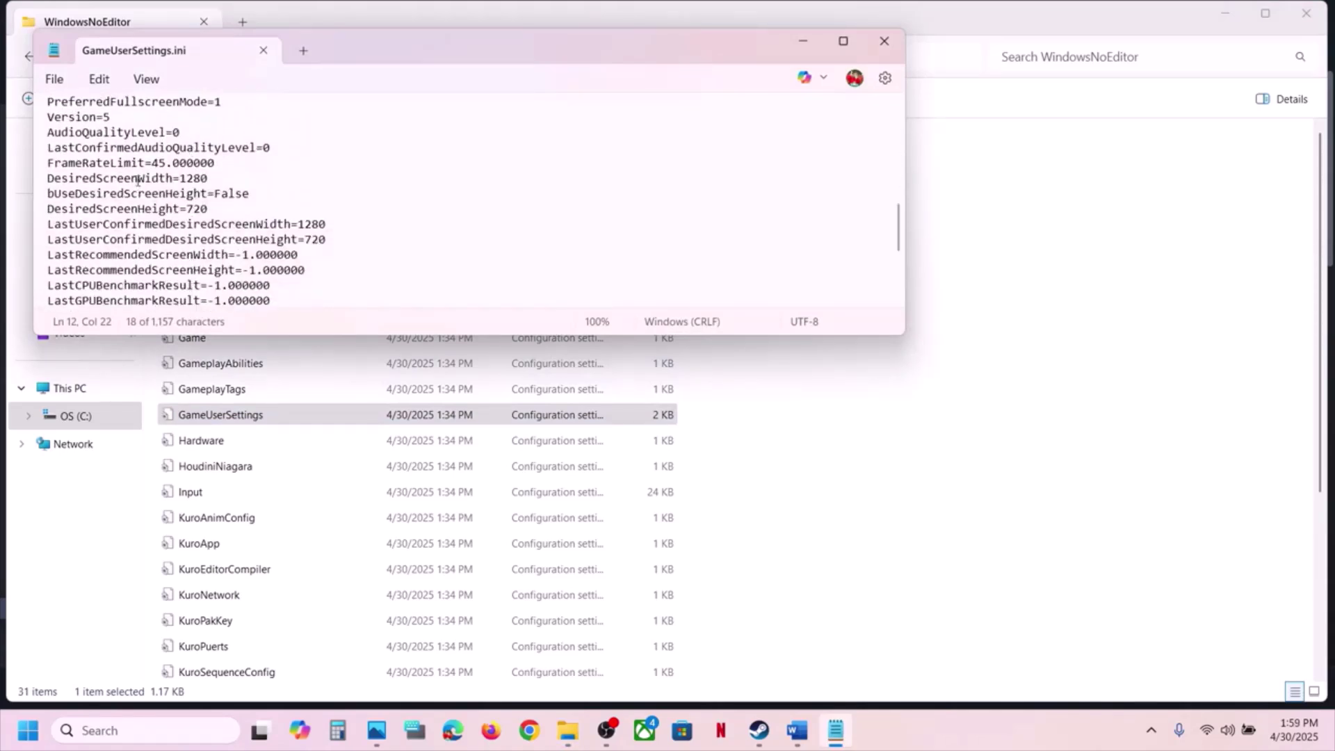
scroll(138, 180, "up", 9)
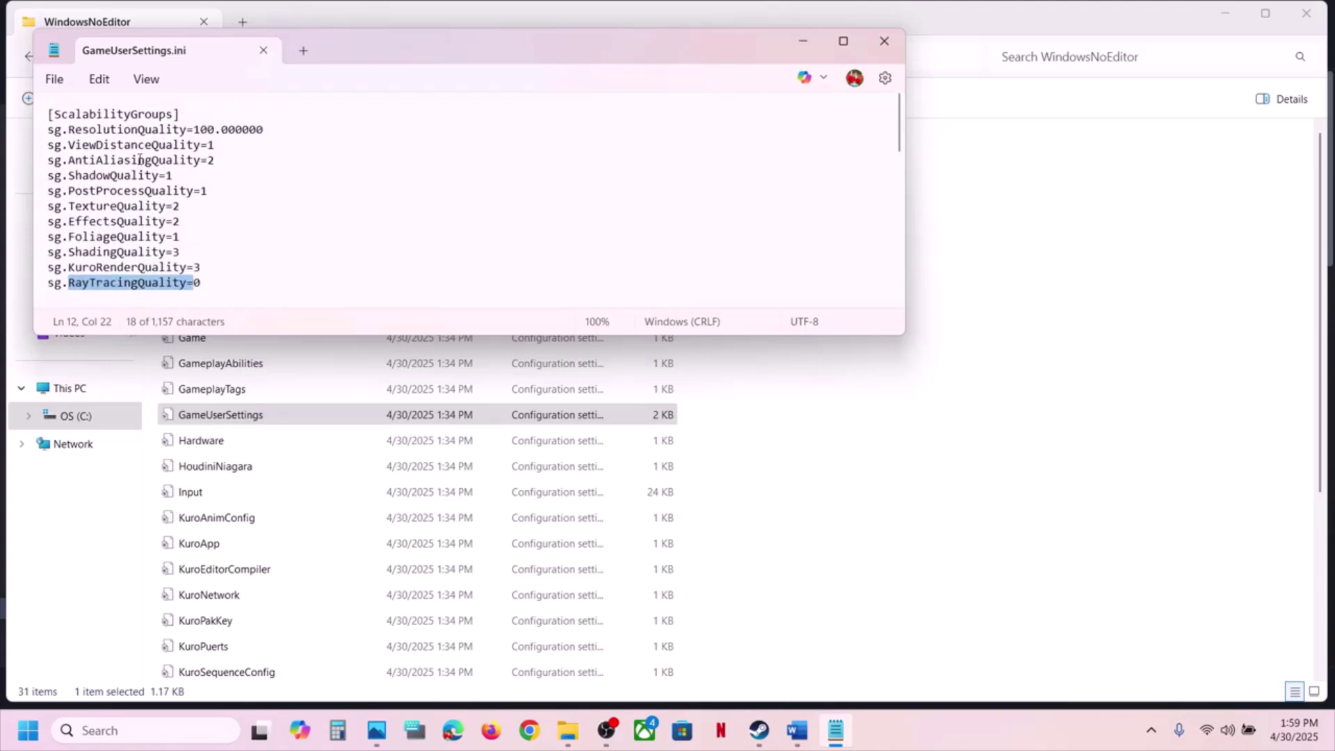
left_click(220, 280)
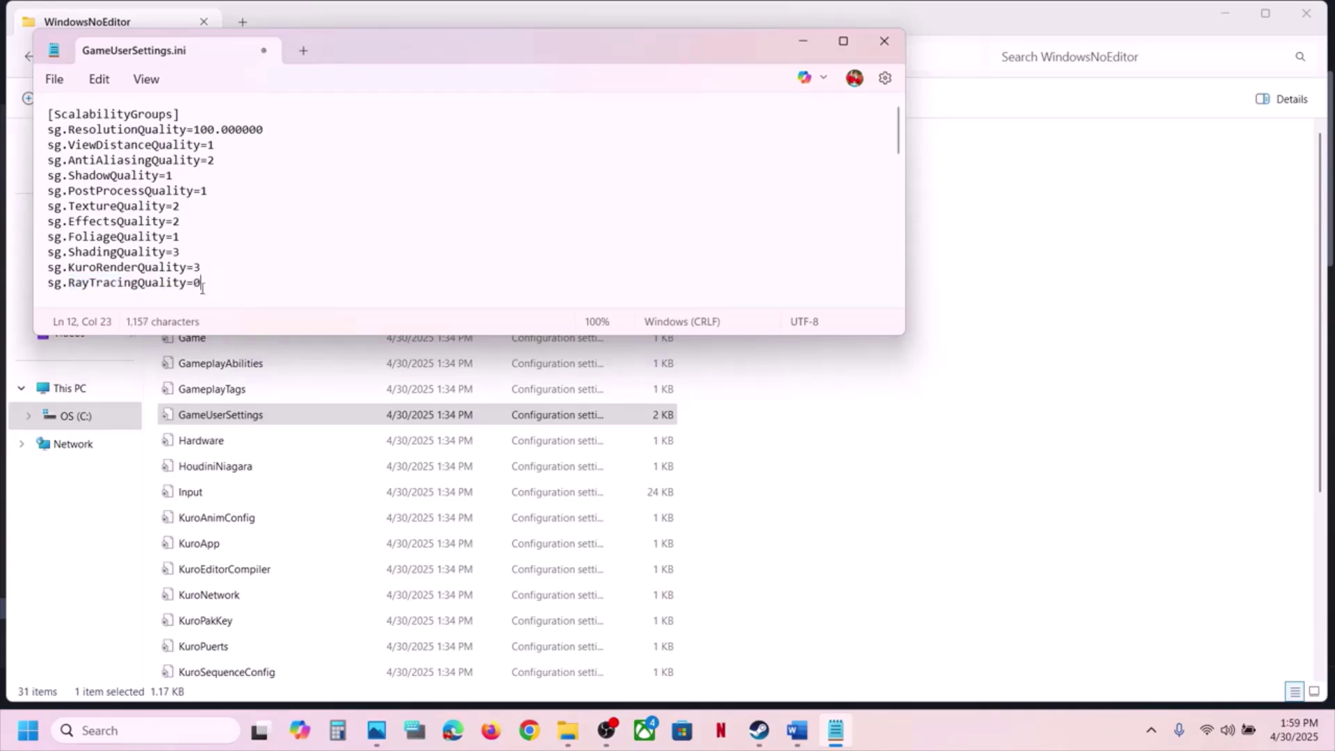
left_click(53, 77)
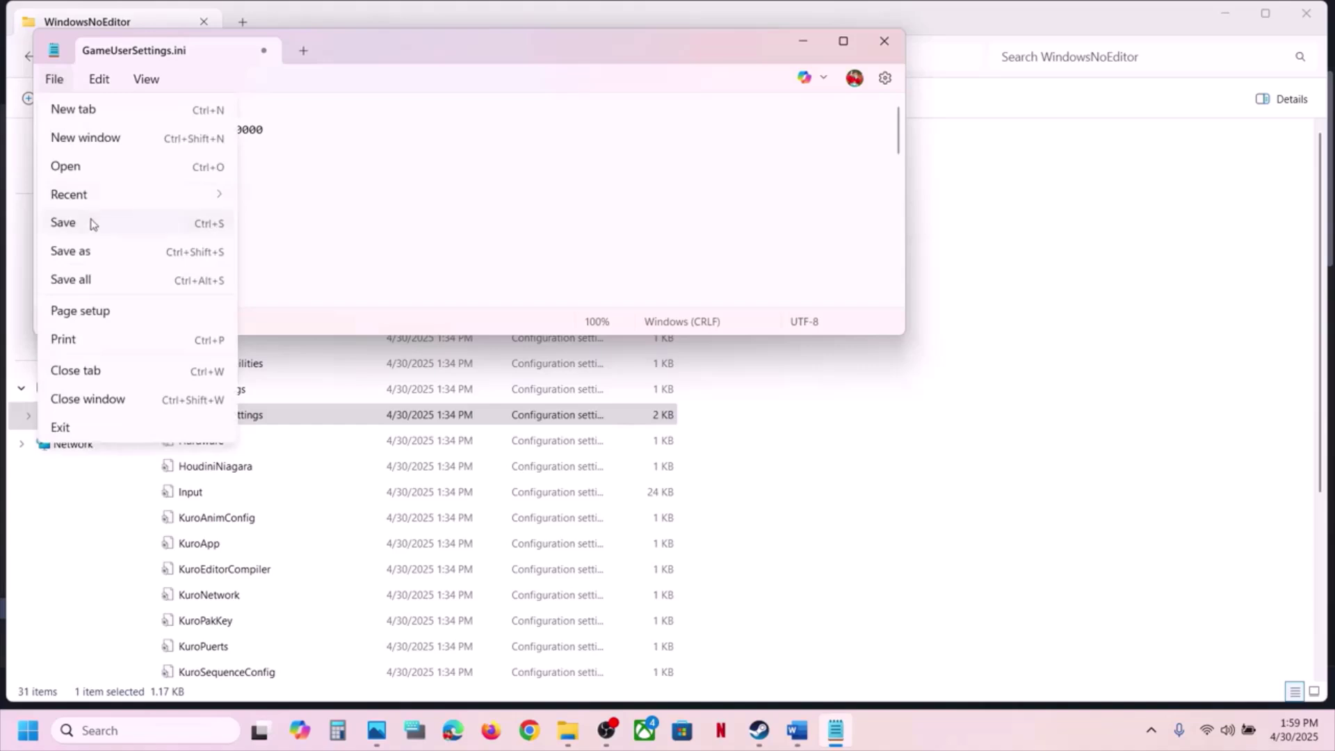
left_click(93, 220)
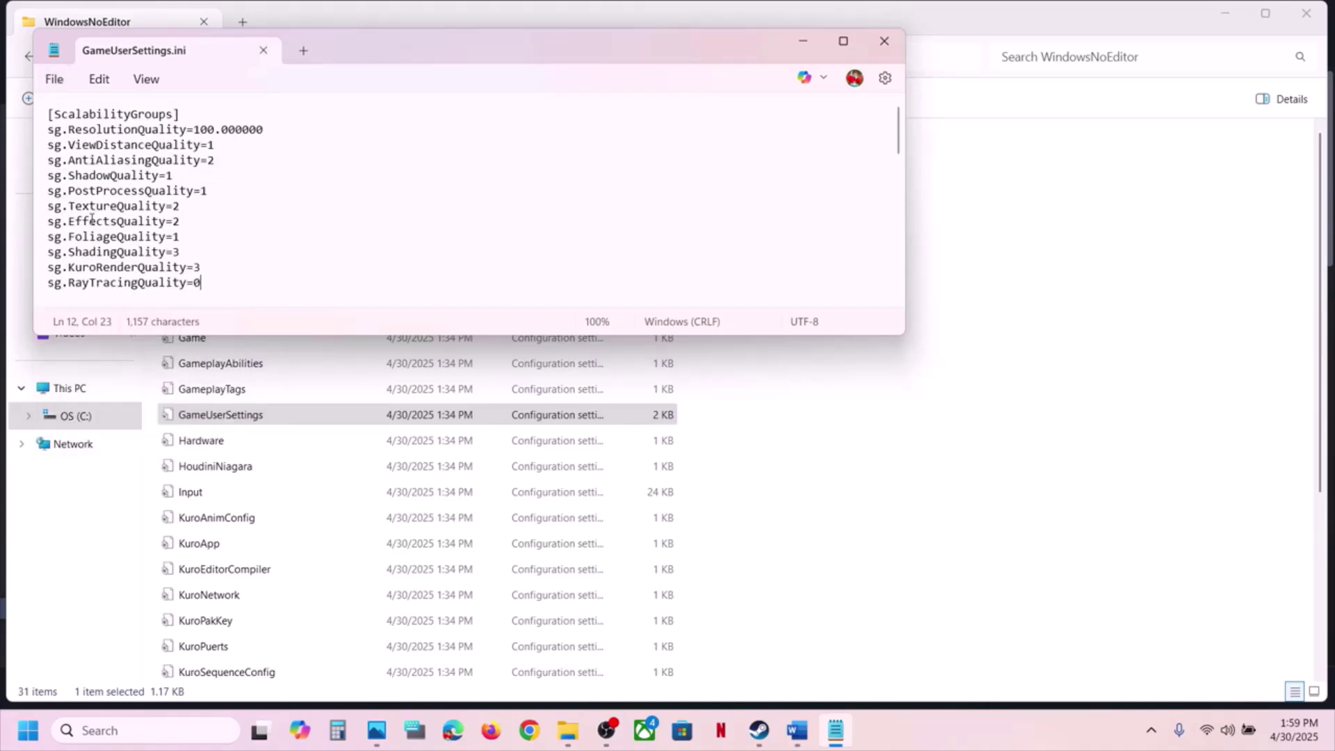
left_click(884, 41)
Switch to the Word document and highlight the Step 1 instruction about uninstalling and reinstalling SGuard Anticheat.
left_click(798, 730)
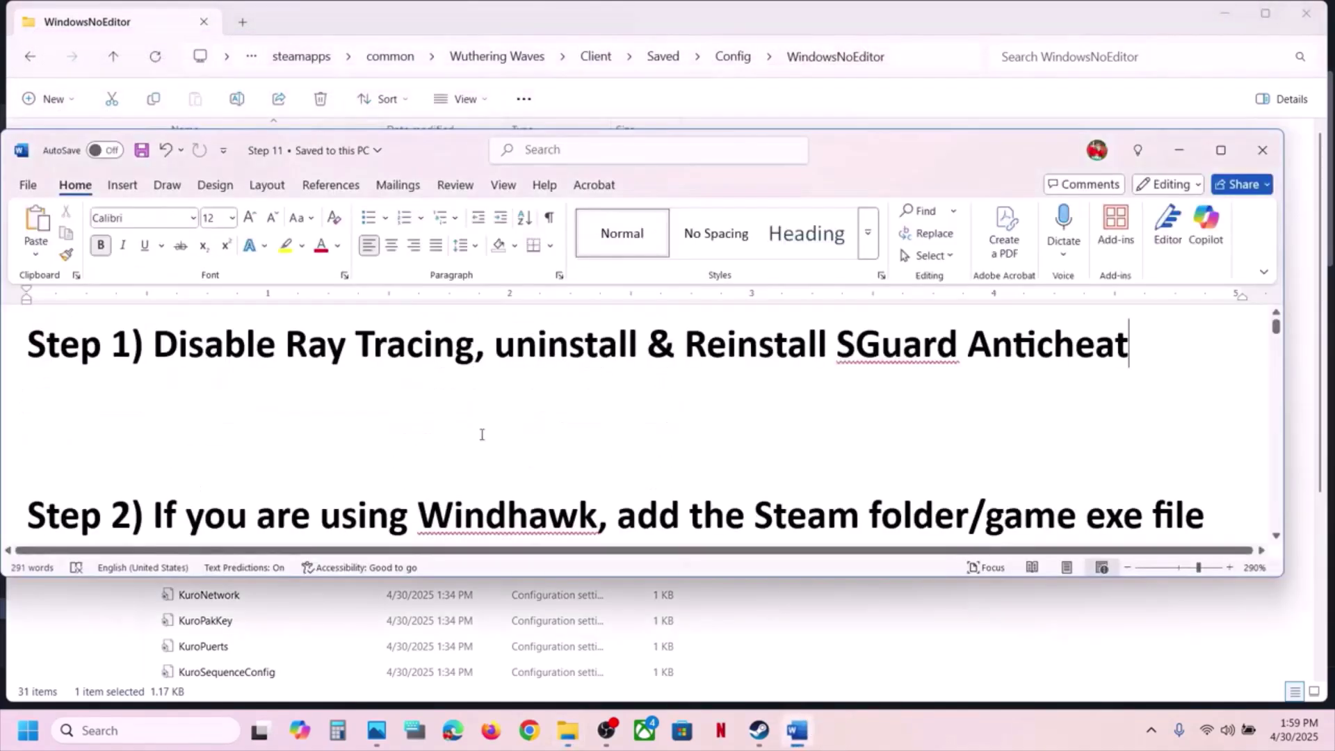
left_click_drag(702, 339, 991, 340)
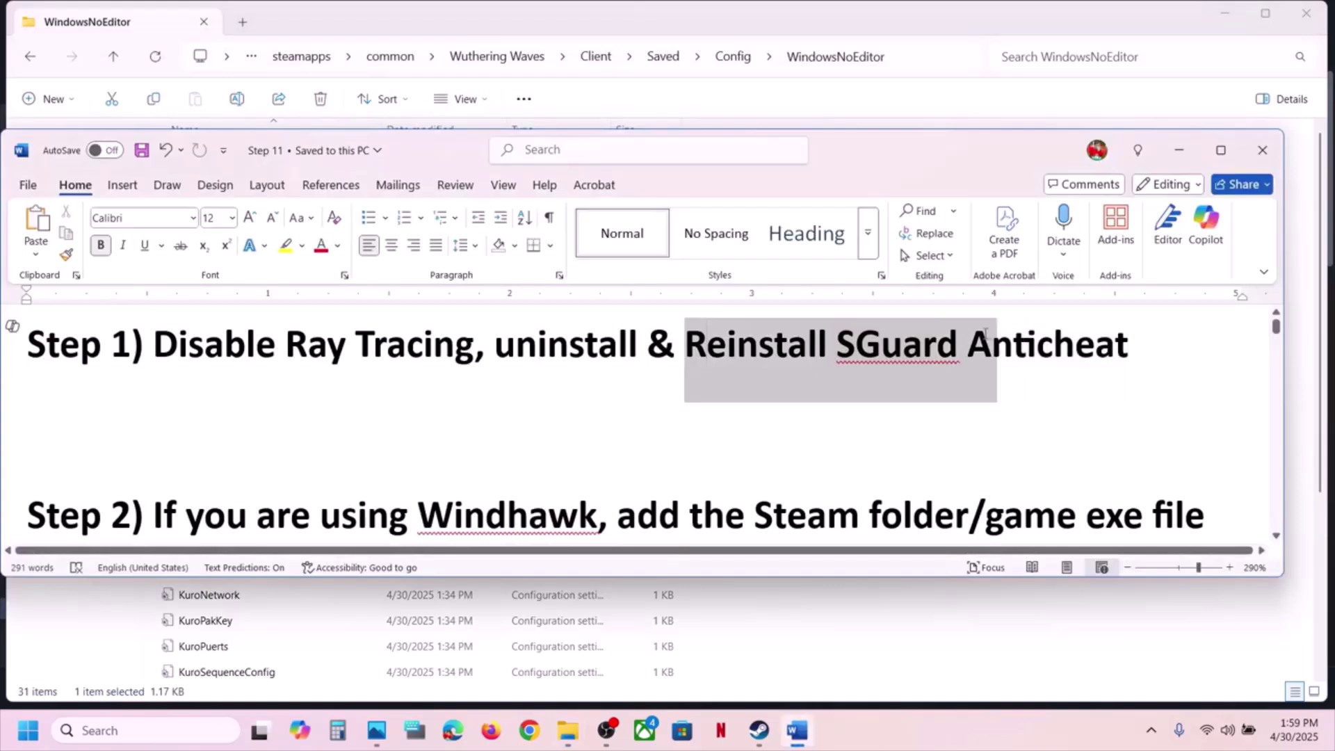
left_click_drag(540, 341, 1128, 344)
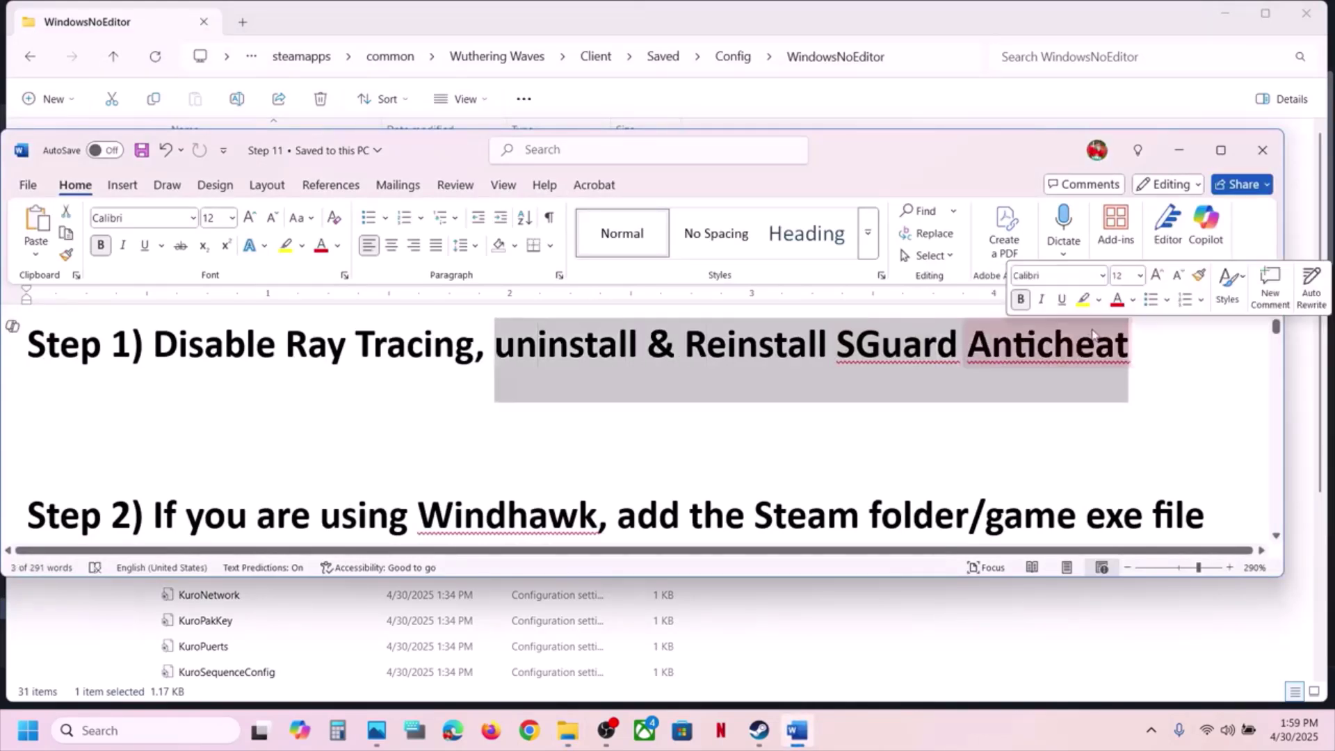
left_click(760, 21)
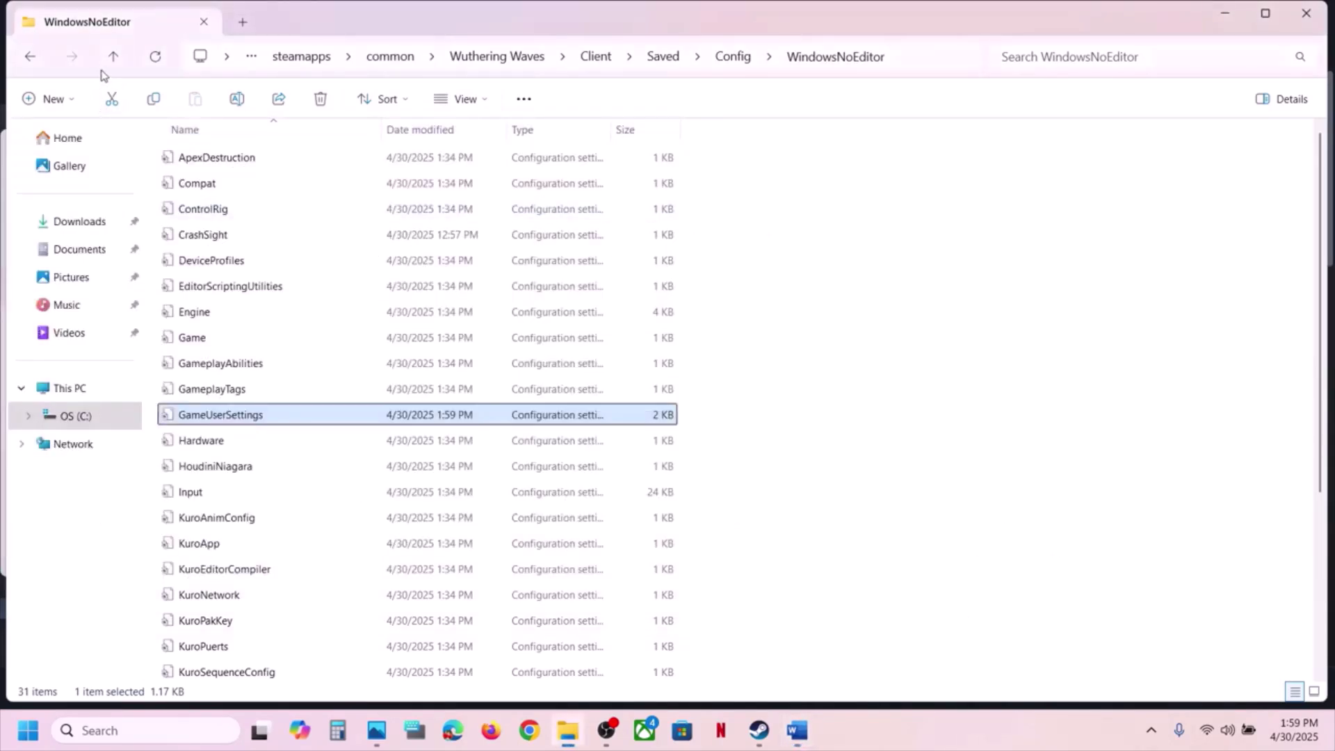
Go back up from the WindowsNoEditor folder to the main Wuthering Waves folder.
left_click(131, 59)
left_click(115, 57)
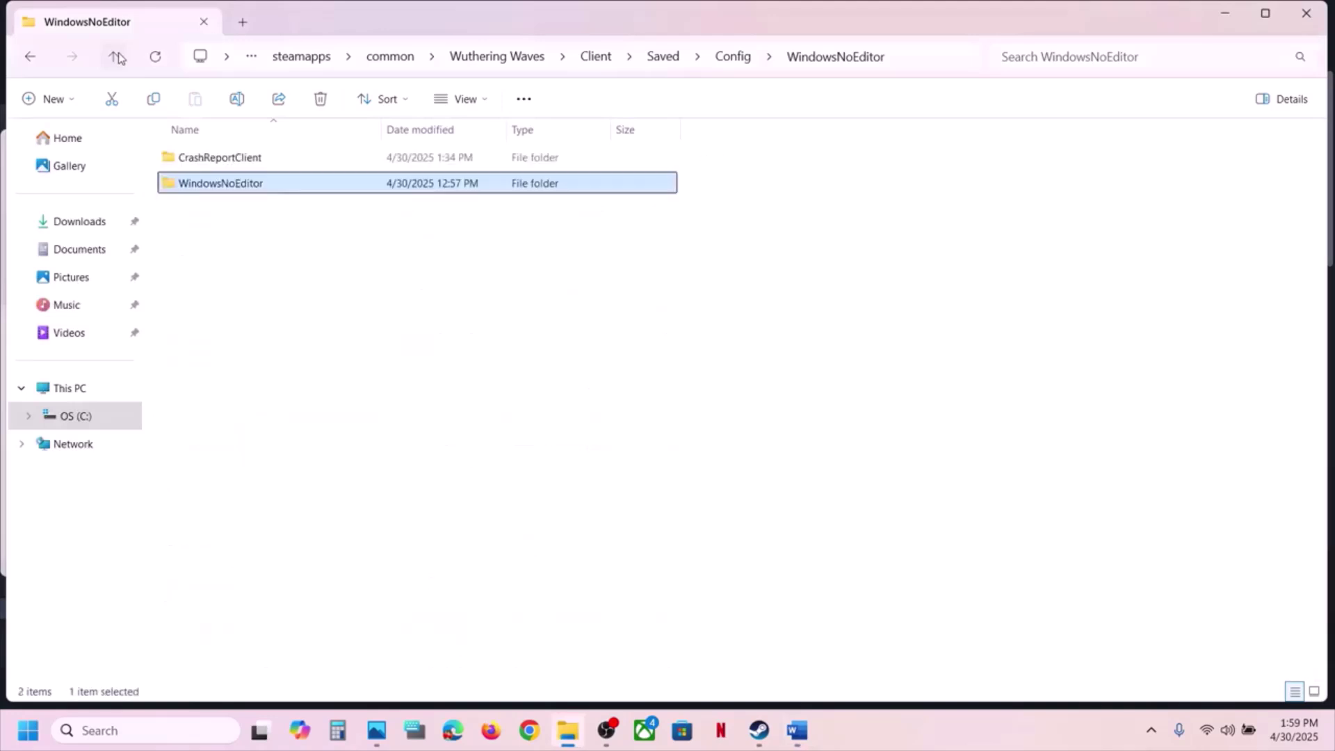
left_click(115, 57)
left_click(115, 57)
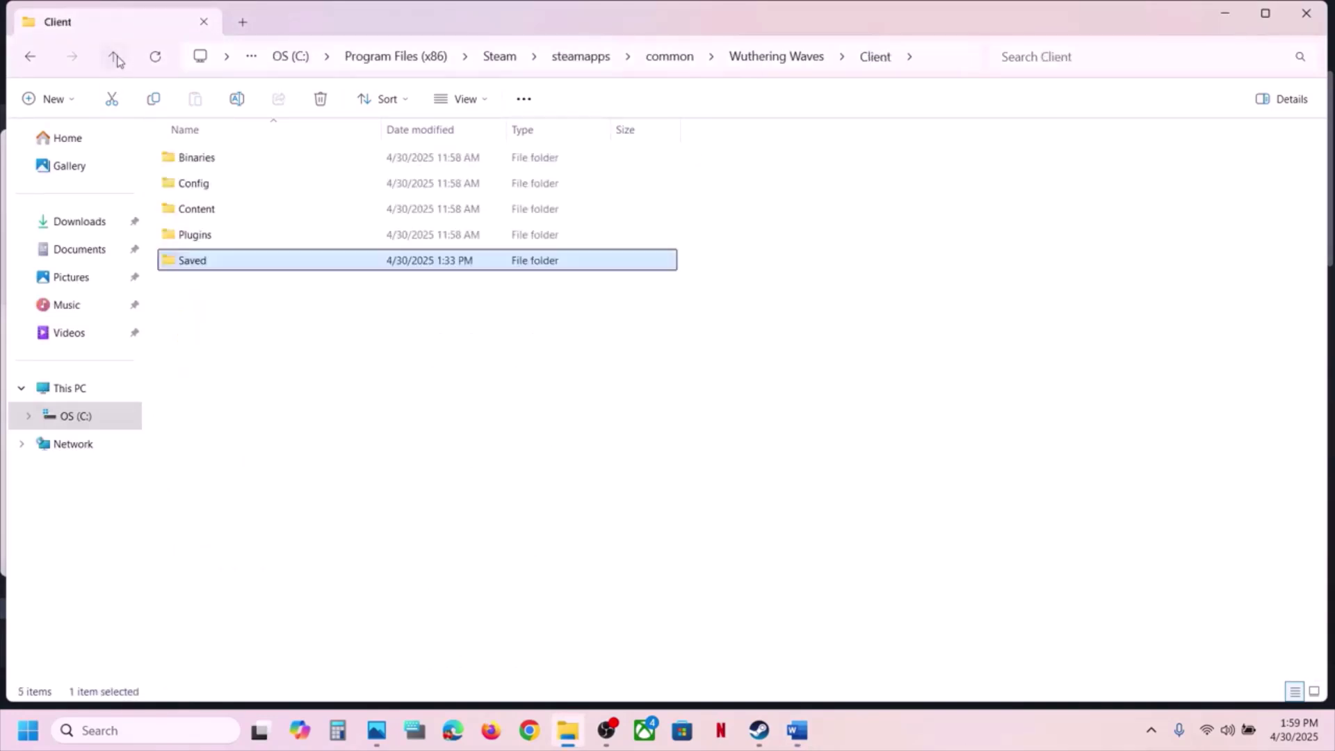
left_click(116, 57)
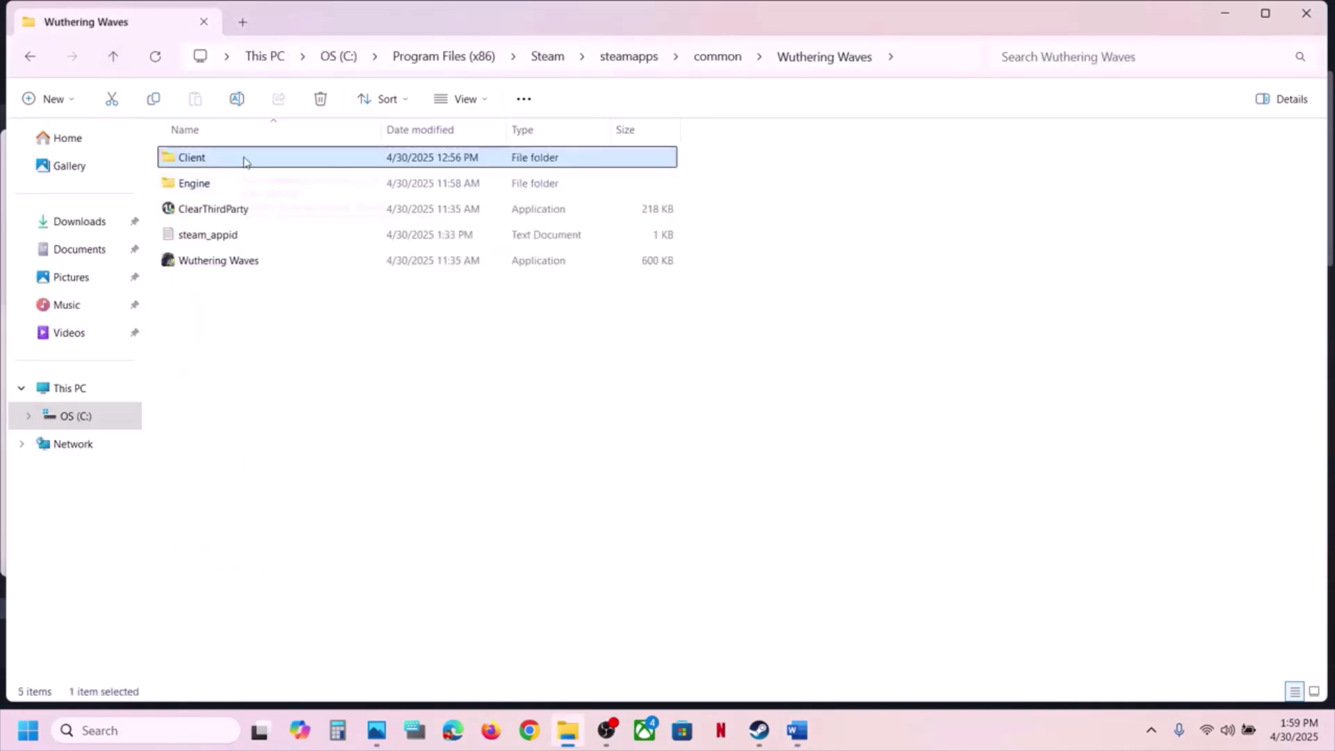
Open the anti-cheat folder at Client > Binaries > Win64 > AntiCheatExpert > SGuard > x64.
double_click(245, 160)
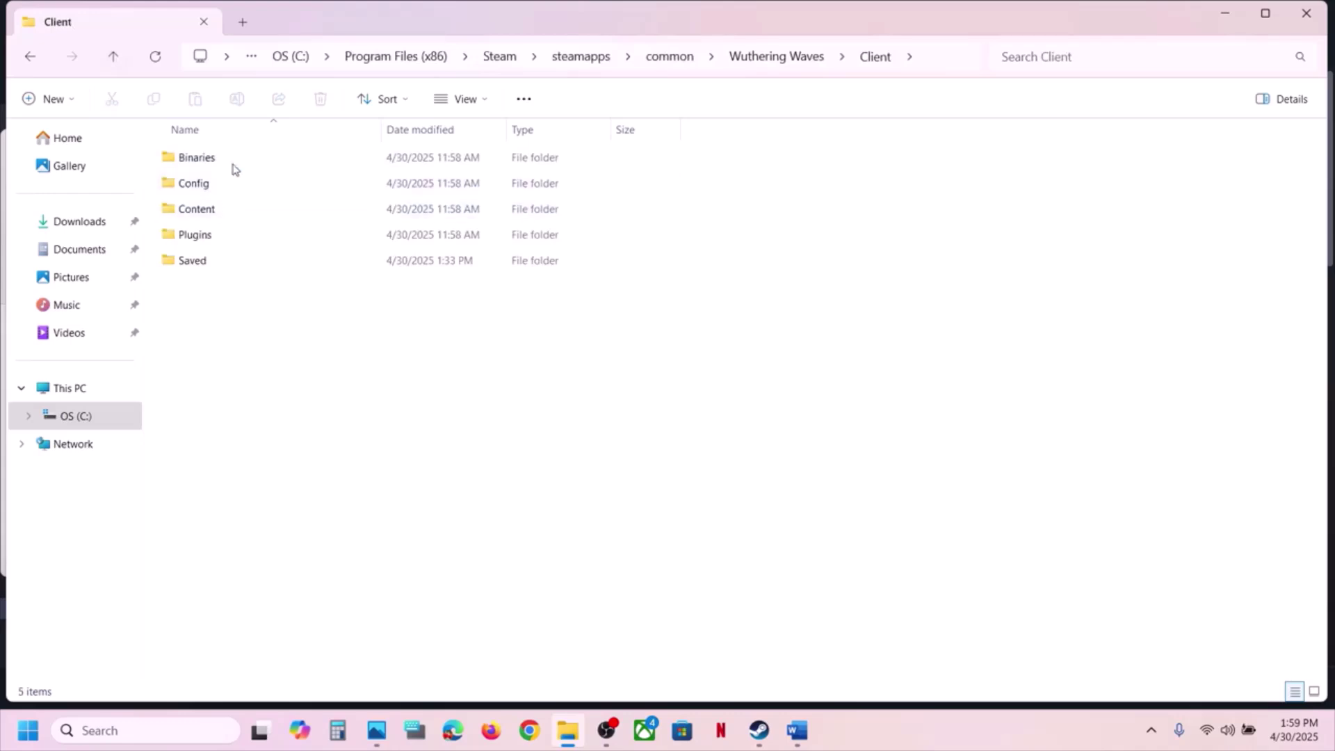
double_click(229, 158)
double_click(229, 160)
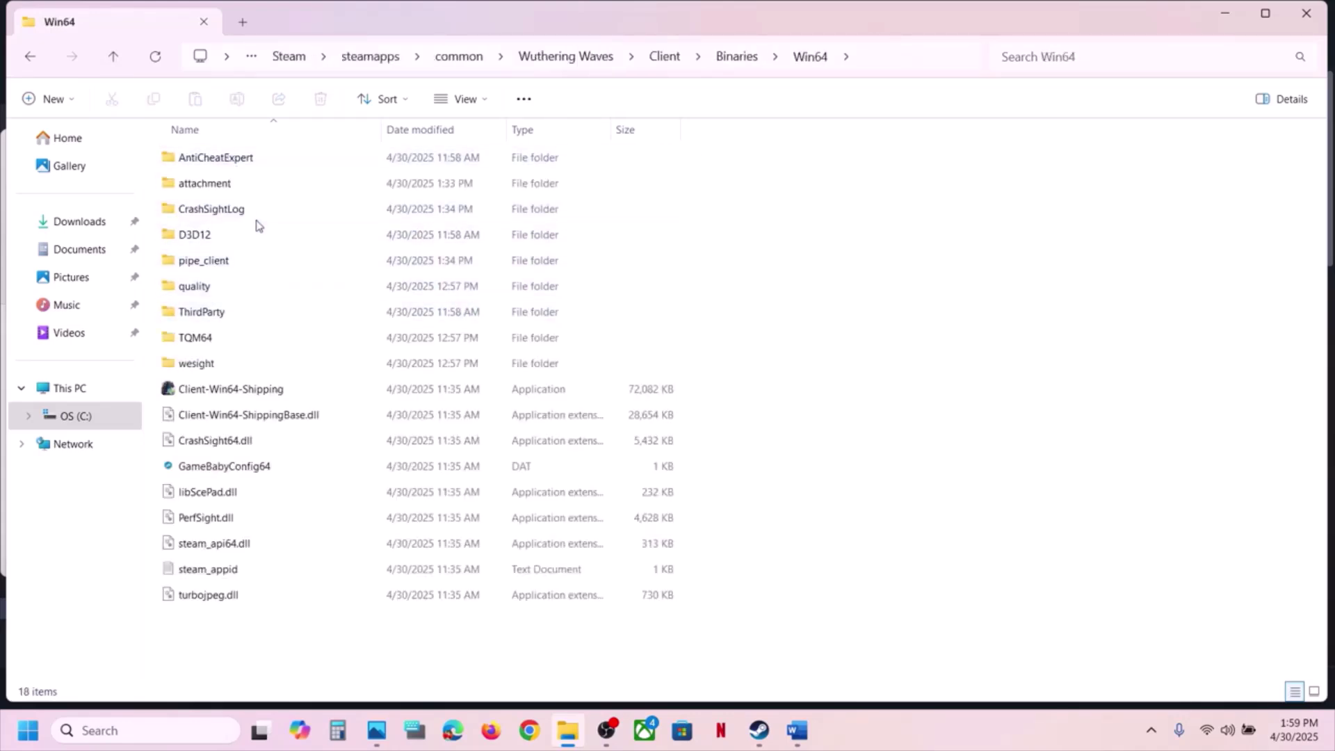
double_click(226, 157)
double_click(215, 184)
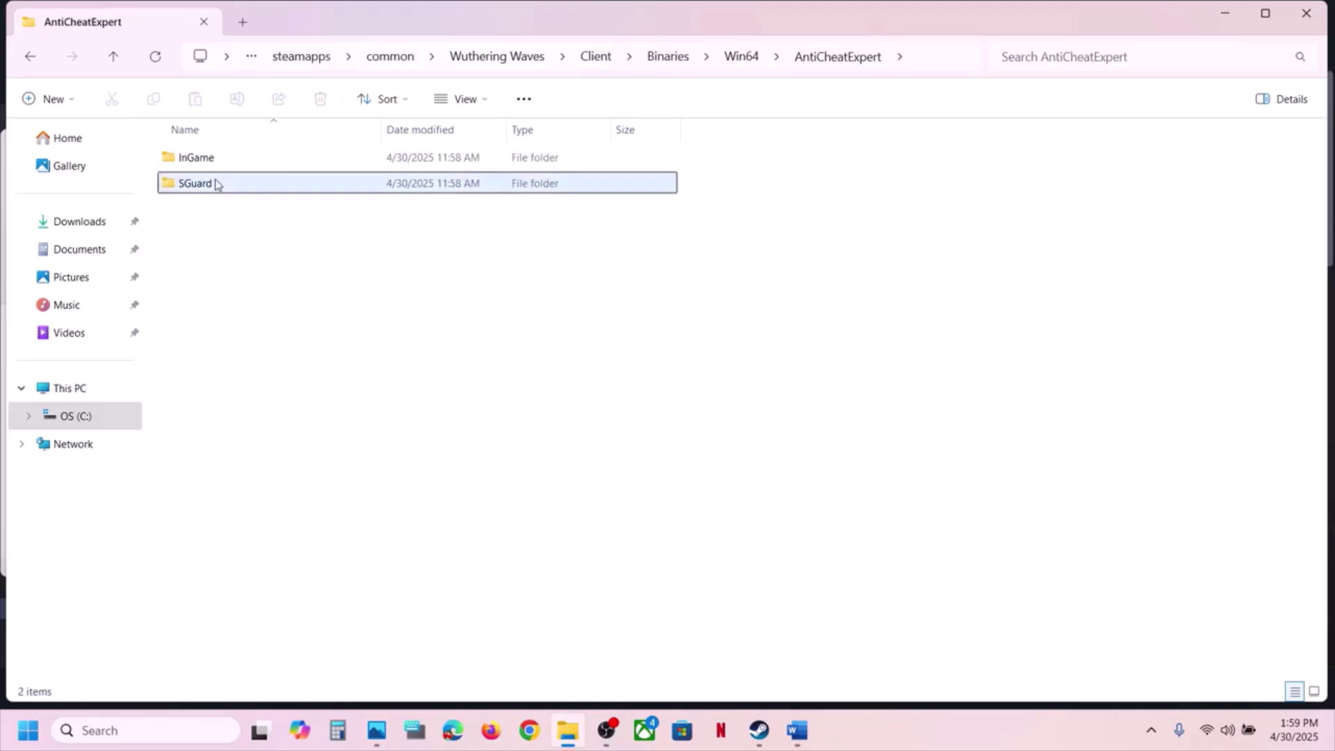
double_click(220, 158)
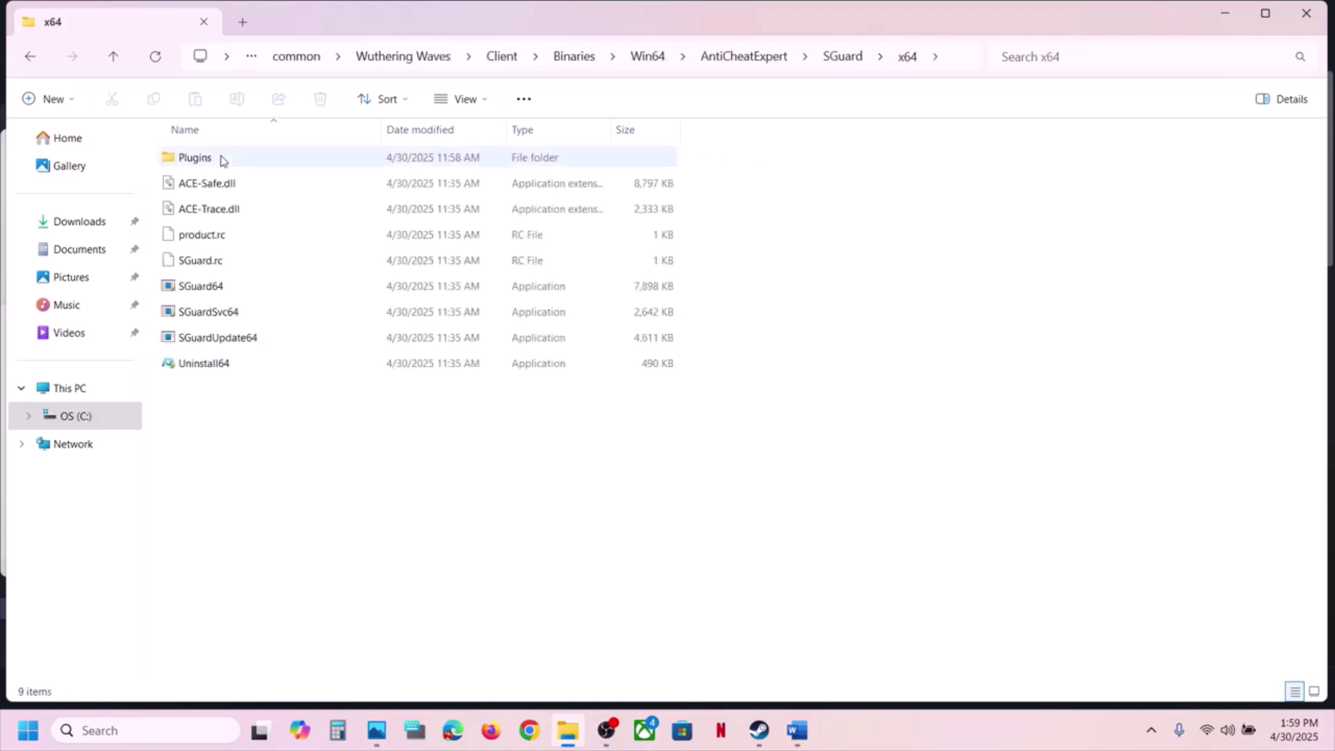
Run Uninstall64 as administrator and confirm the removal of AntiCheatExpert.
left_click(222, 338)
left_click(216, 363)
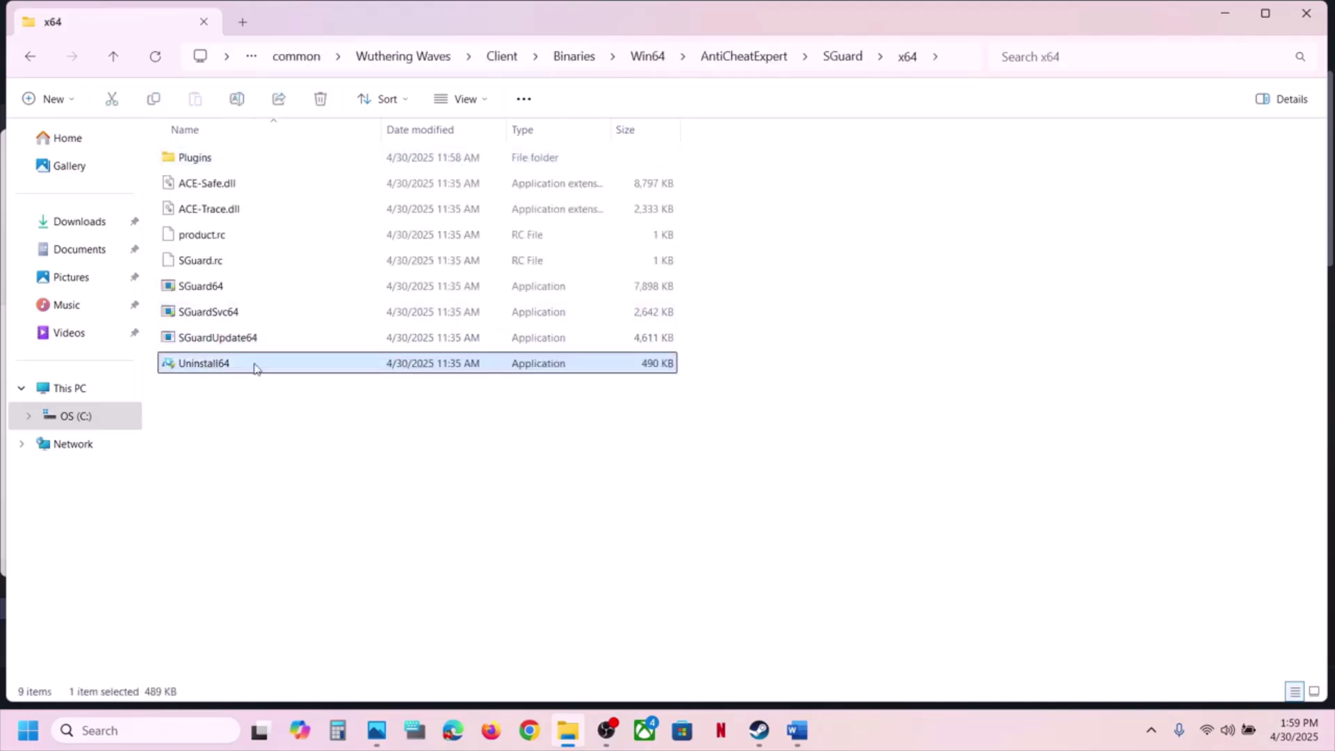
right_click(265, 369)
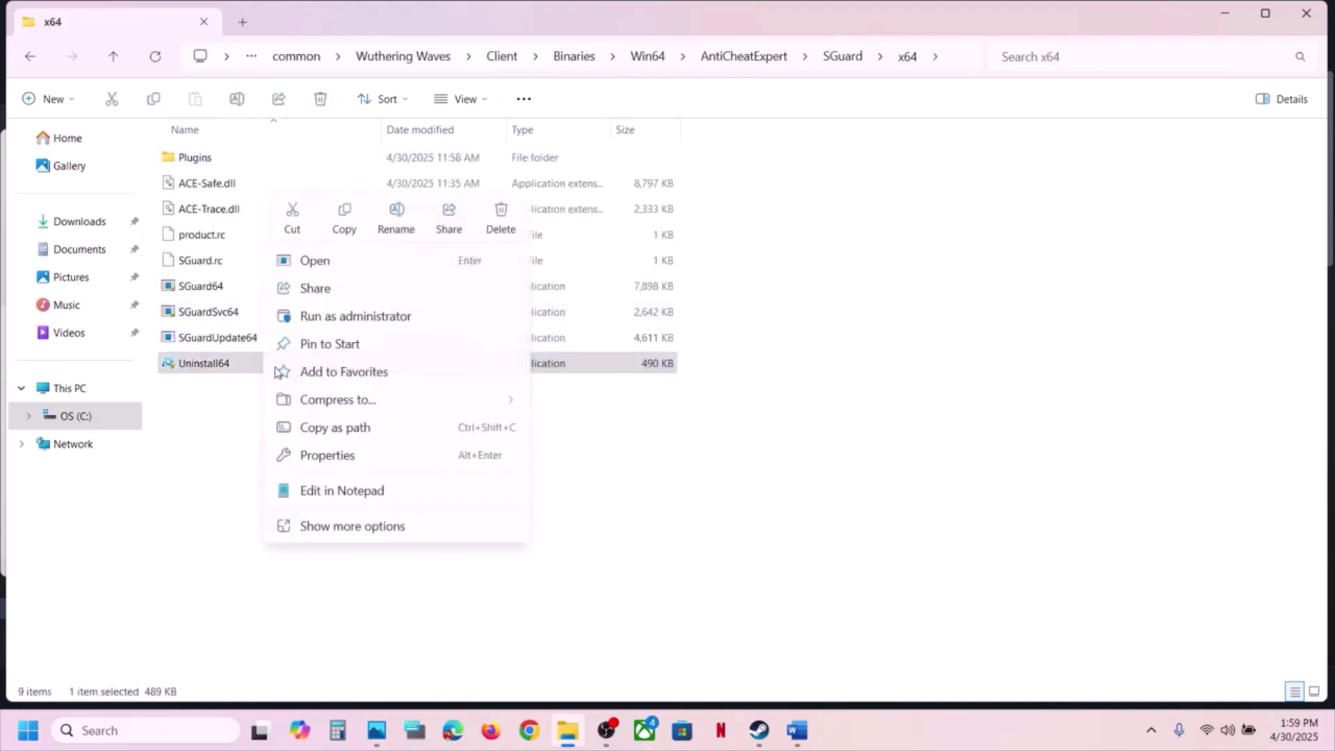
left_click(352, 315)
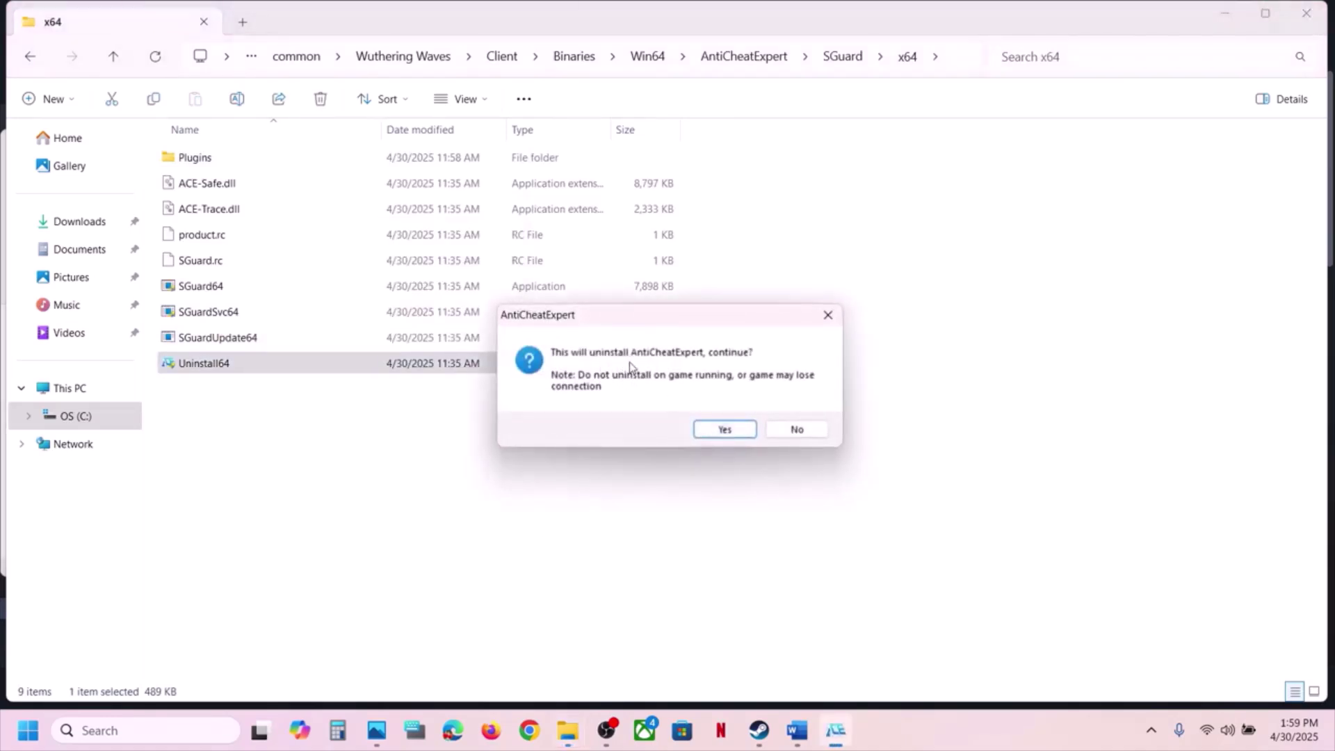
left_click(723, 428)
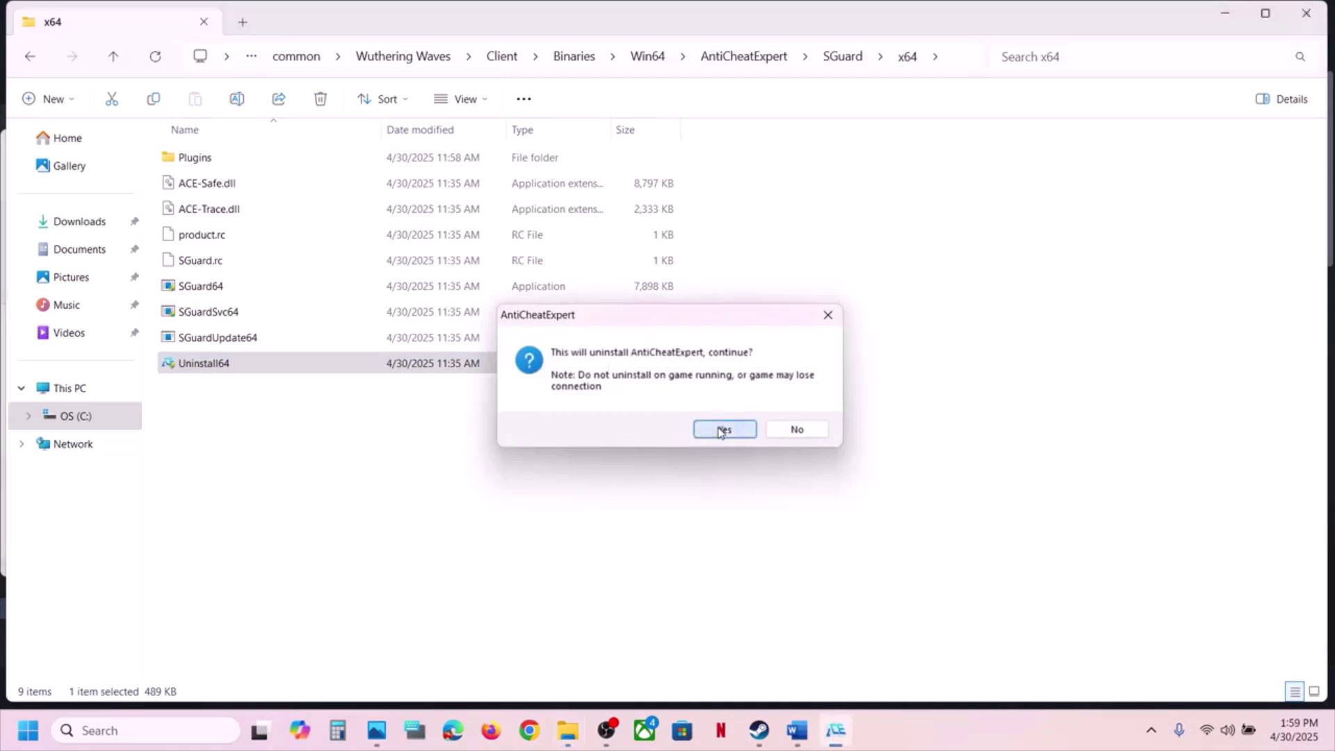
left_click(718, 429)
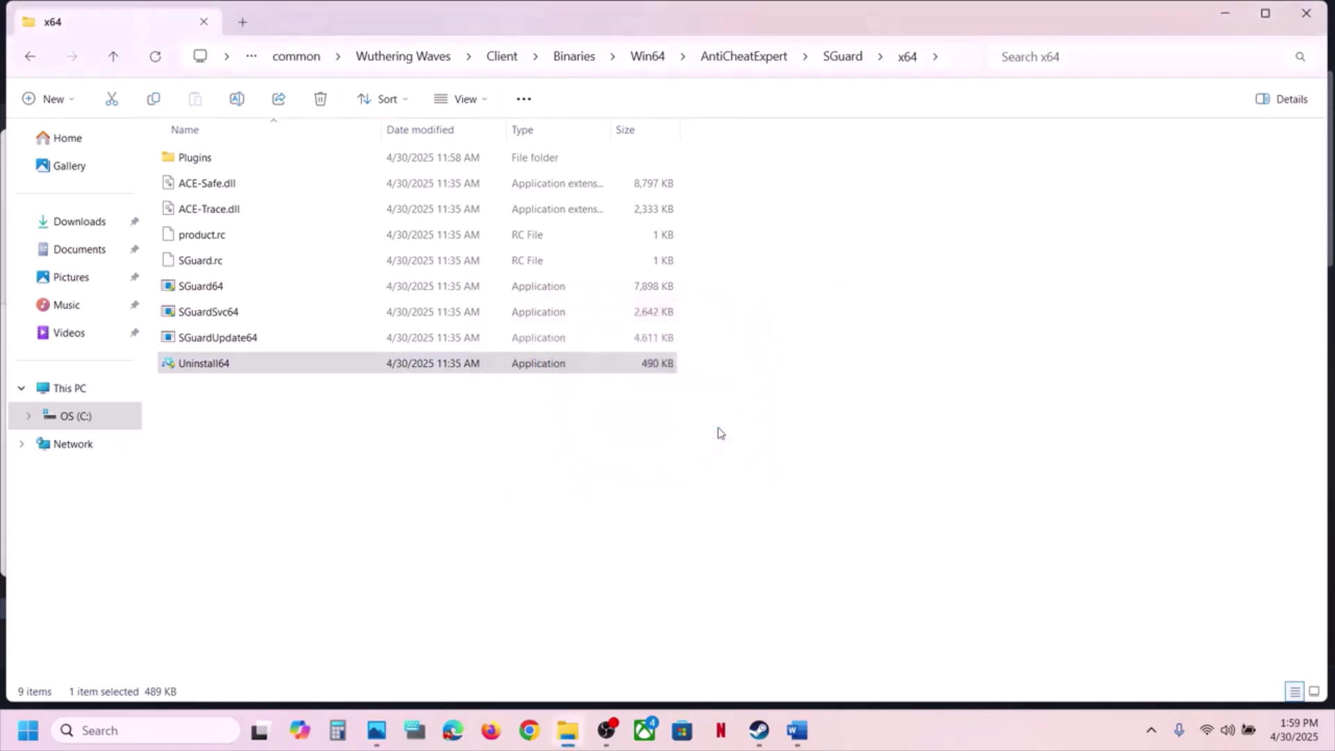
Run SGuard64, SGuardSvc64 and SGuardUpdate64 from the x64 folder as administrator, one after another.
left_click(218, 290)
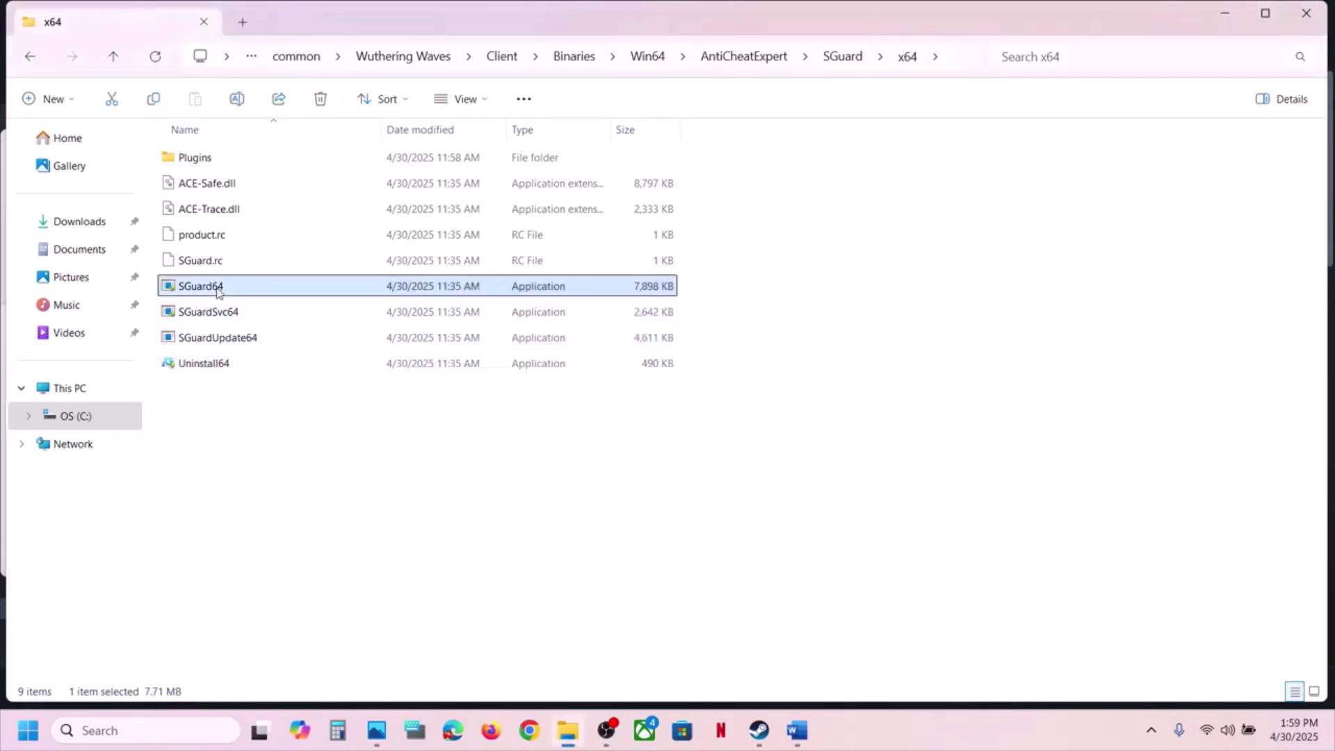
right_click(218, 291)
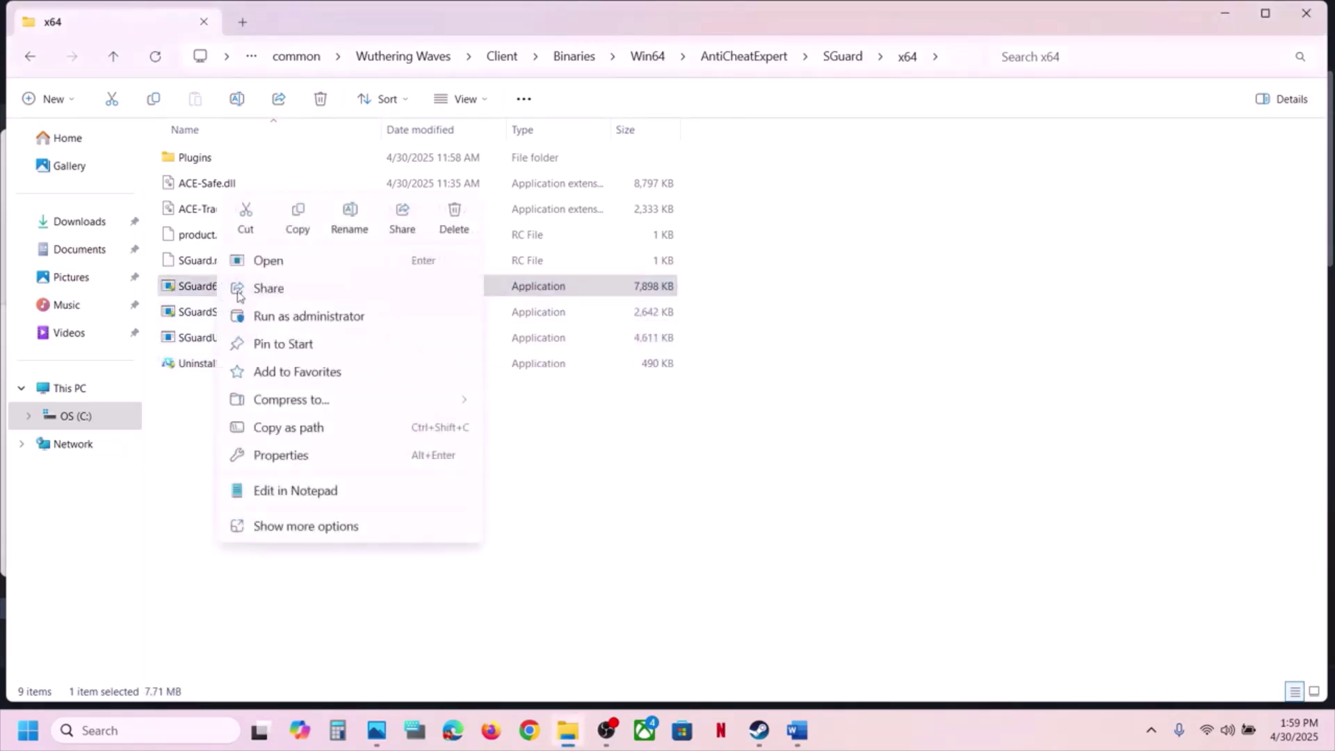
left_click(280, 316)
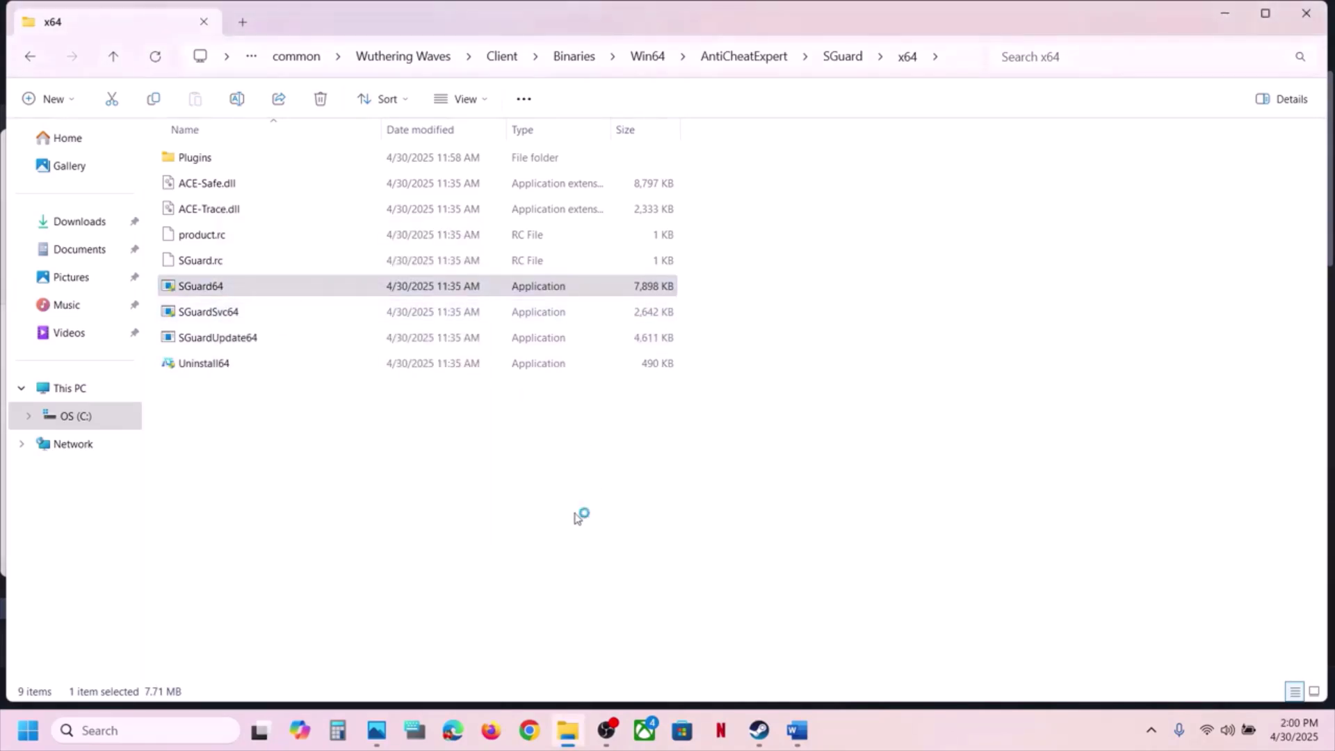
left_click(231, 314)
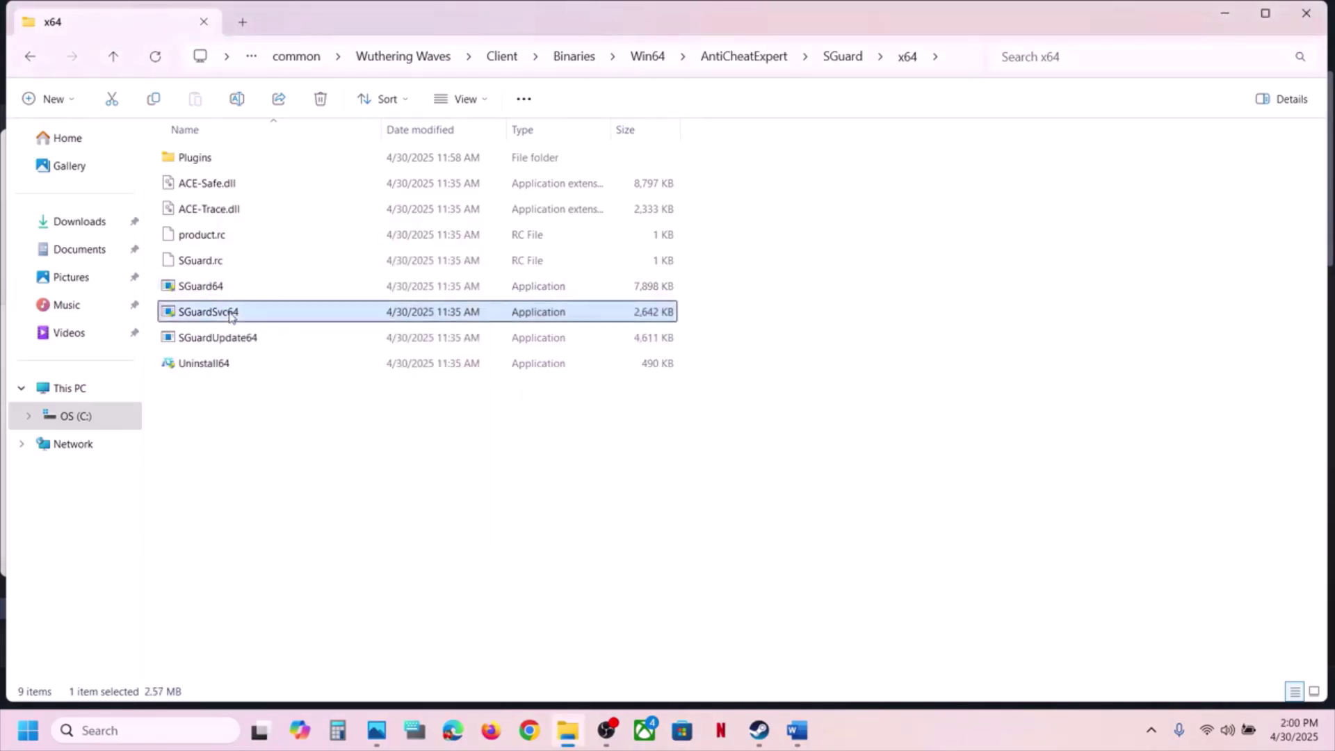
right_click(231, 315)
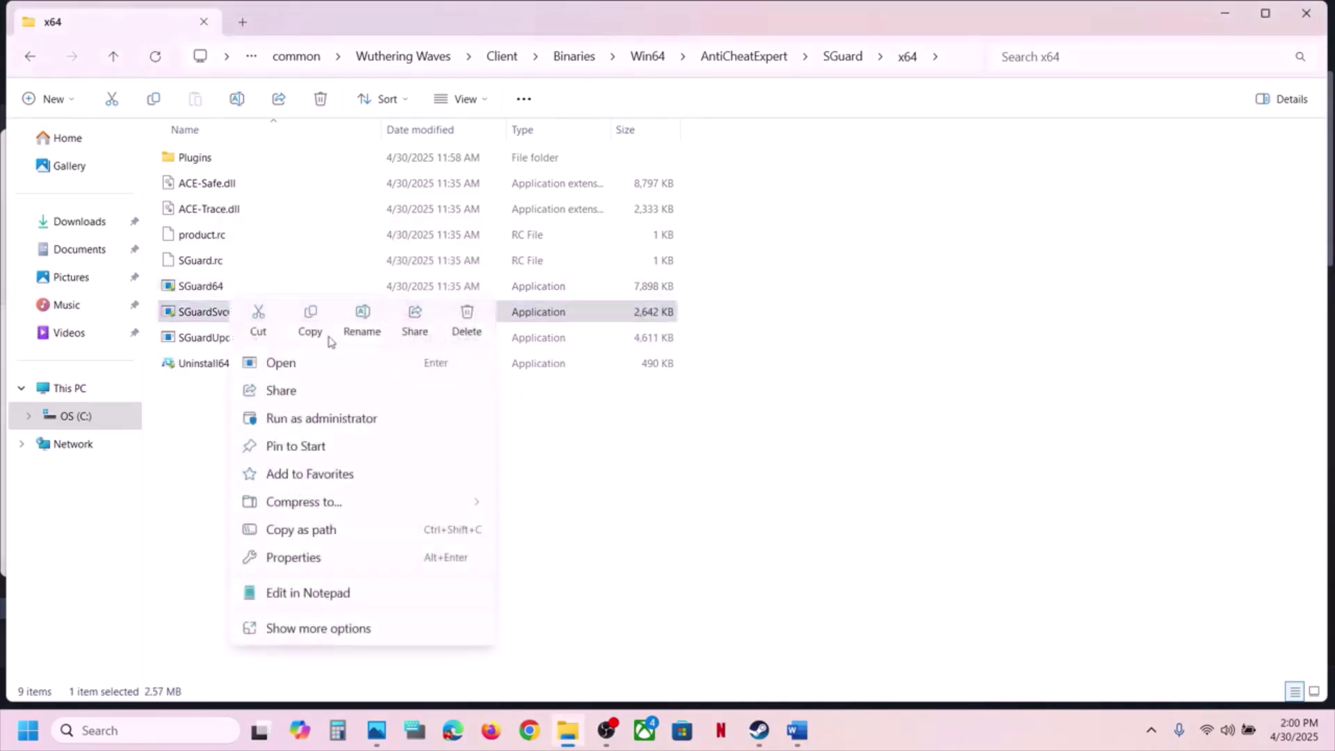
left_click(304, 419)
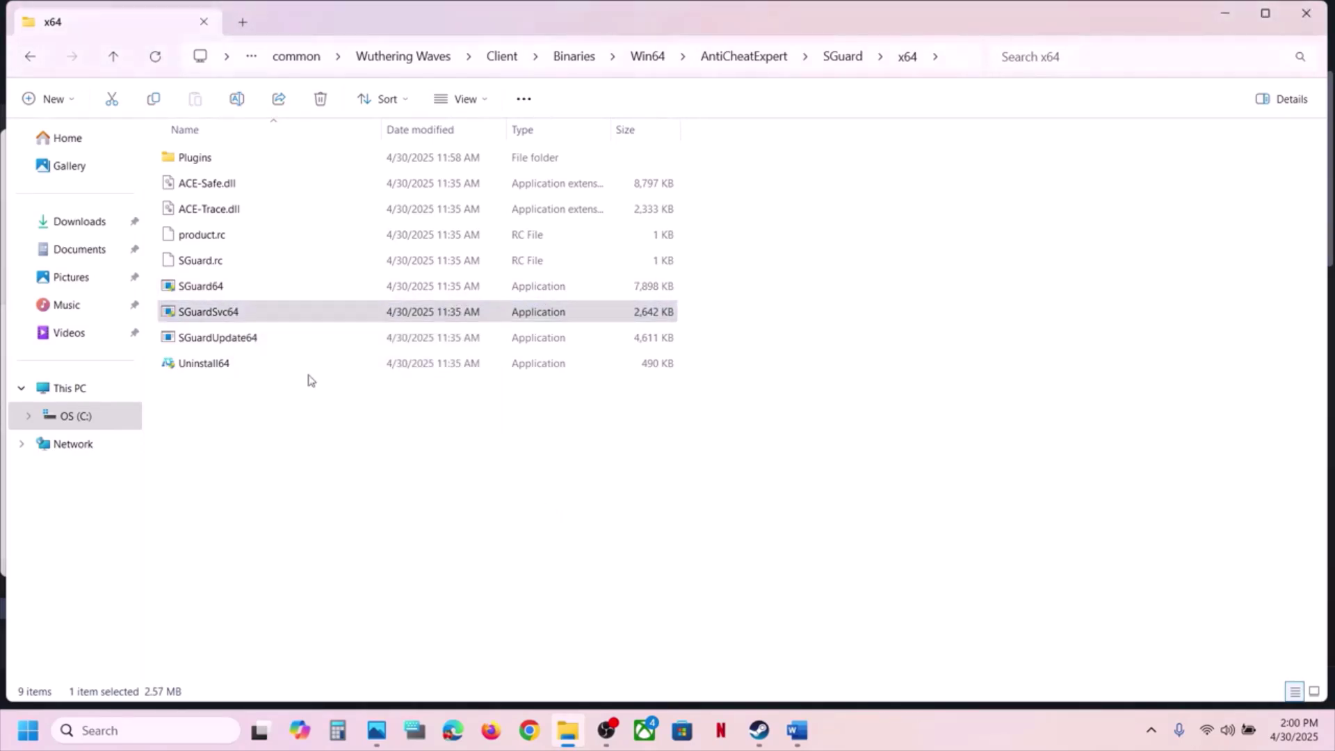
right_click(220, 344)
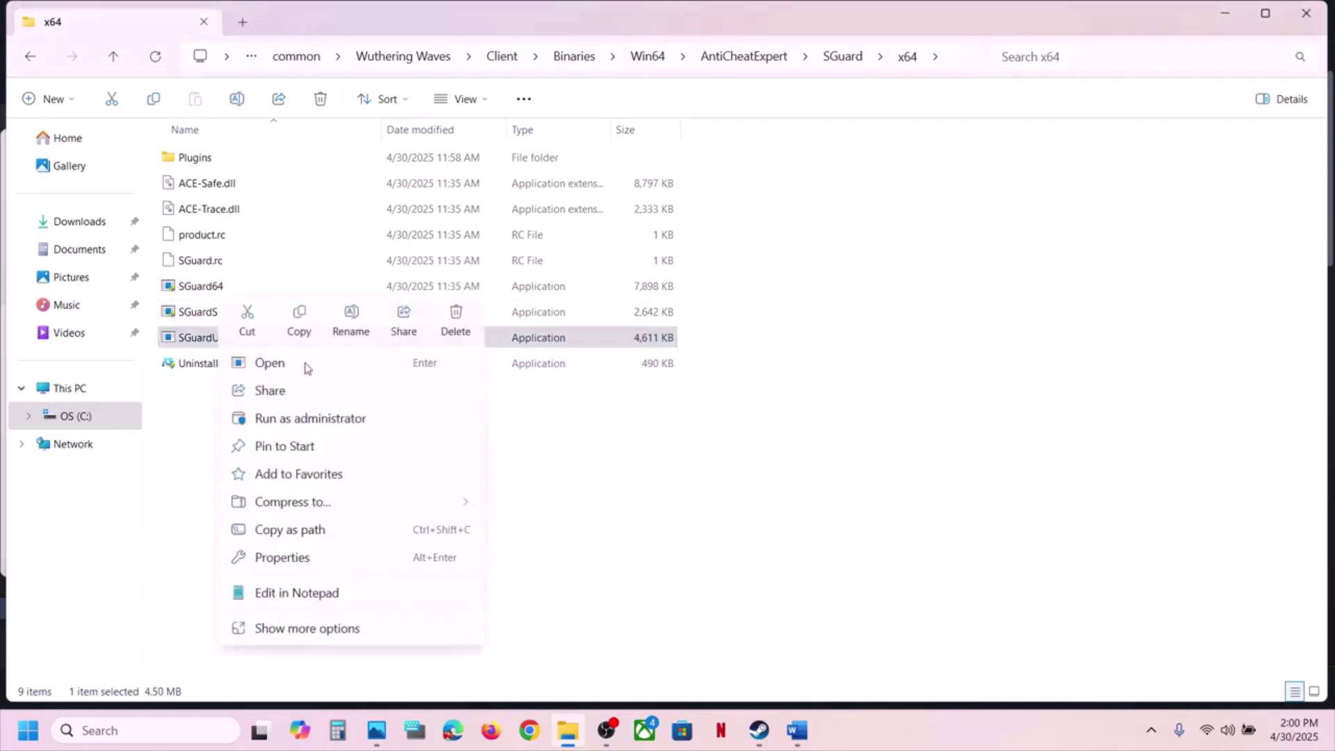
left_click(295, 417)
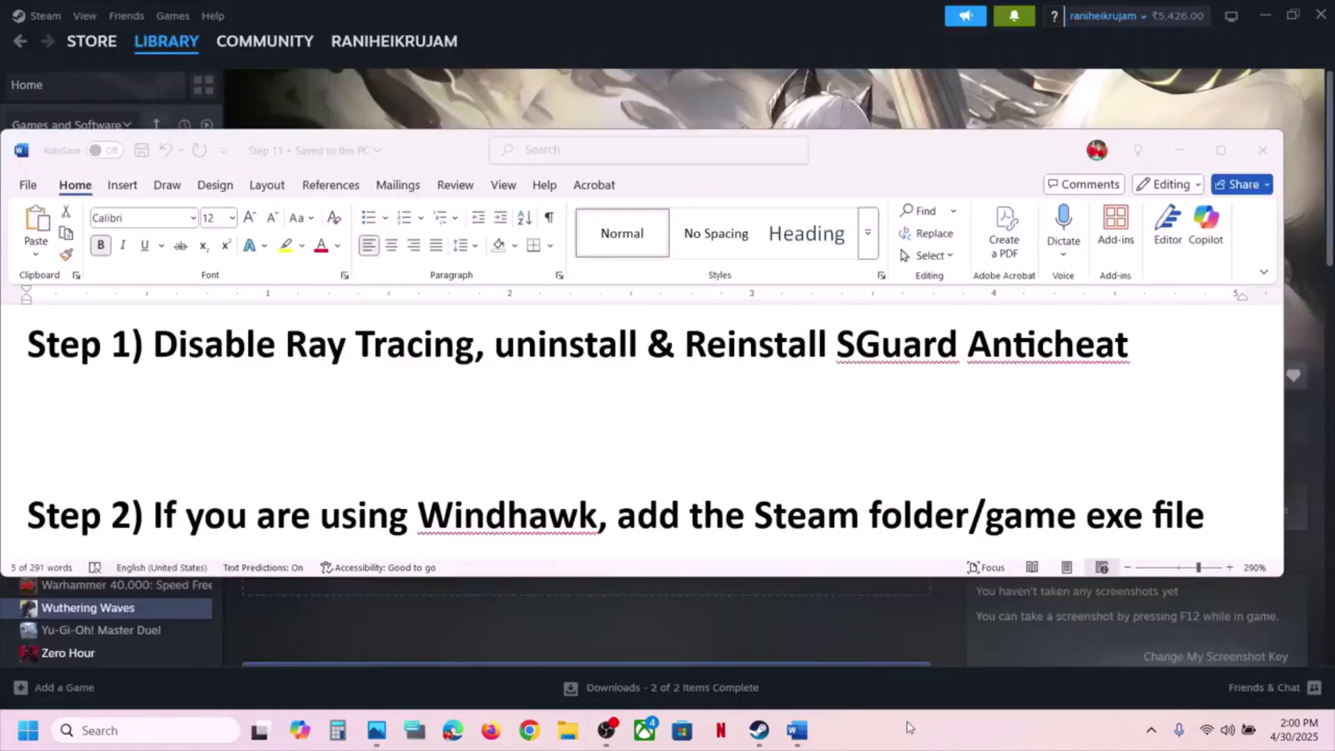
Return to the Steam library and open the local files folder of Wuthering Waves.
left_click(611, 106)
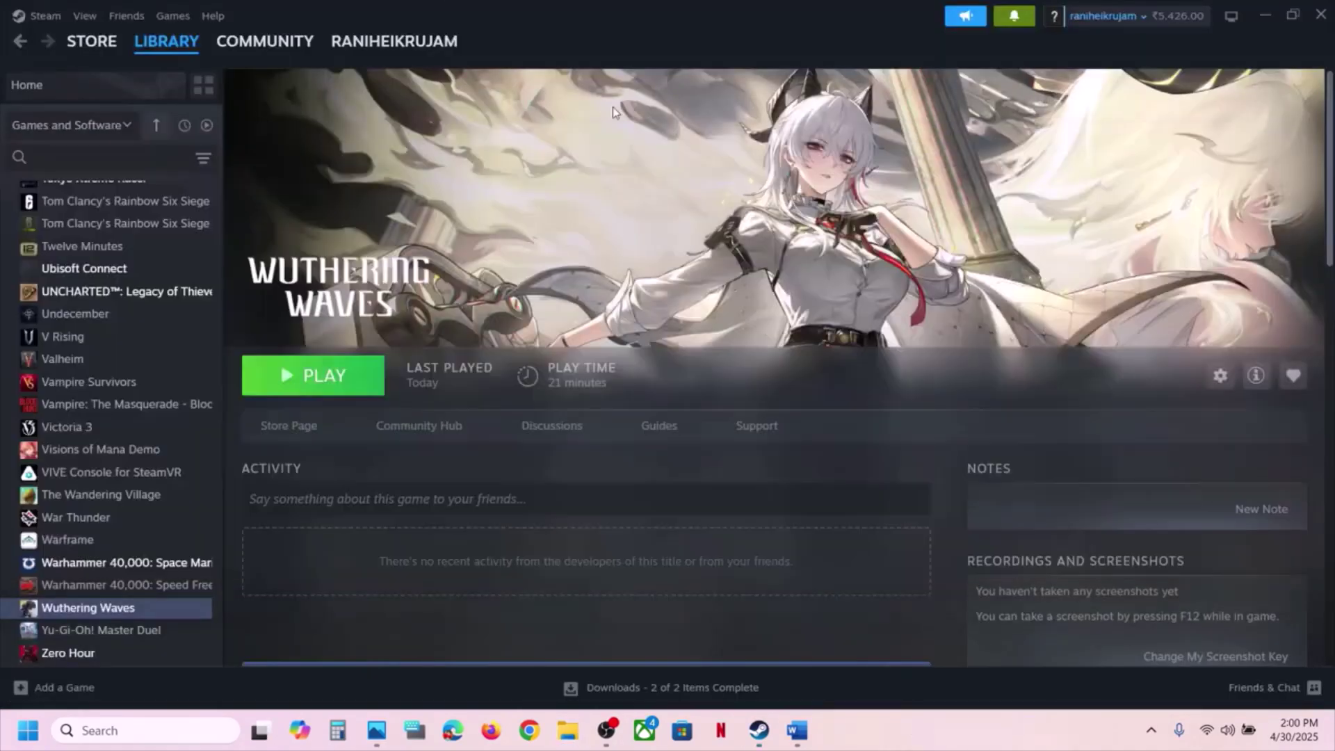
right_click(84, 615)
mouse_move(139, 563)
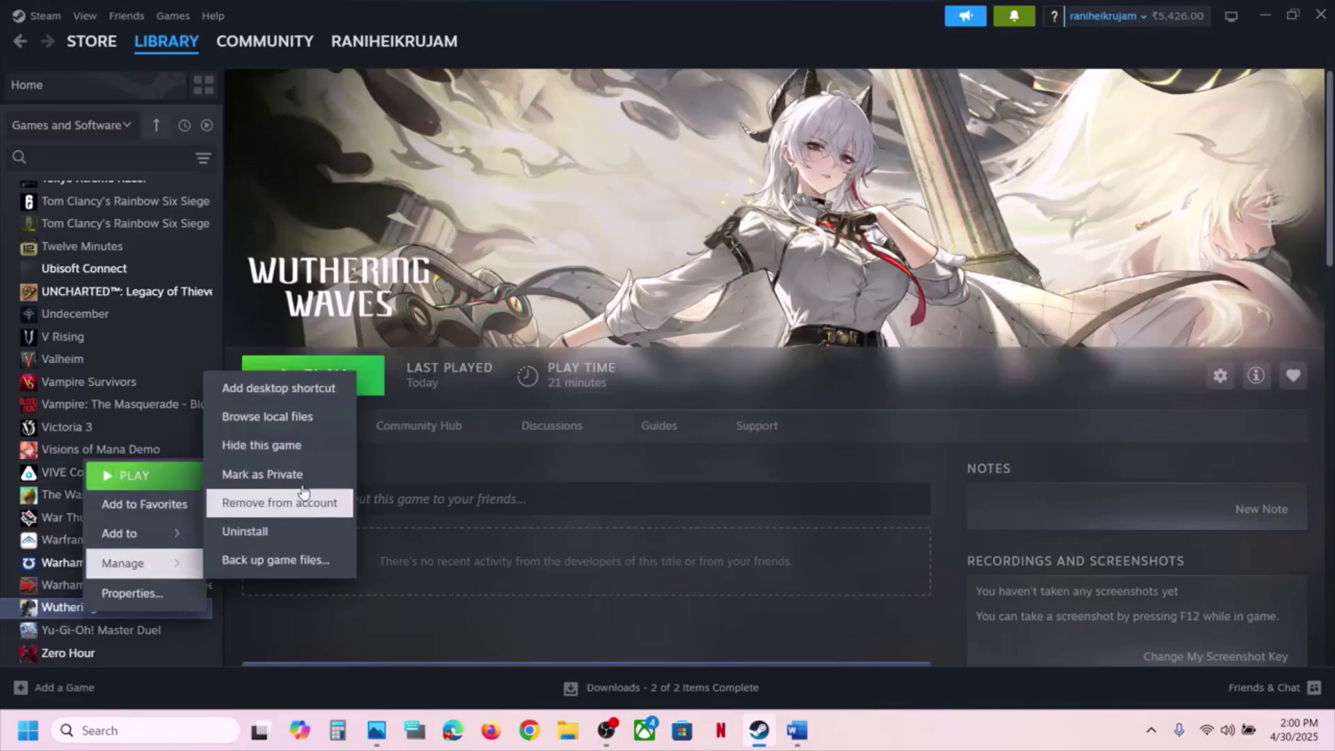
left_click(273, 417)
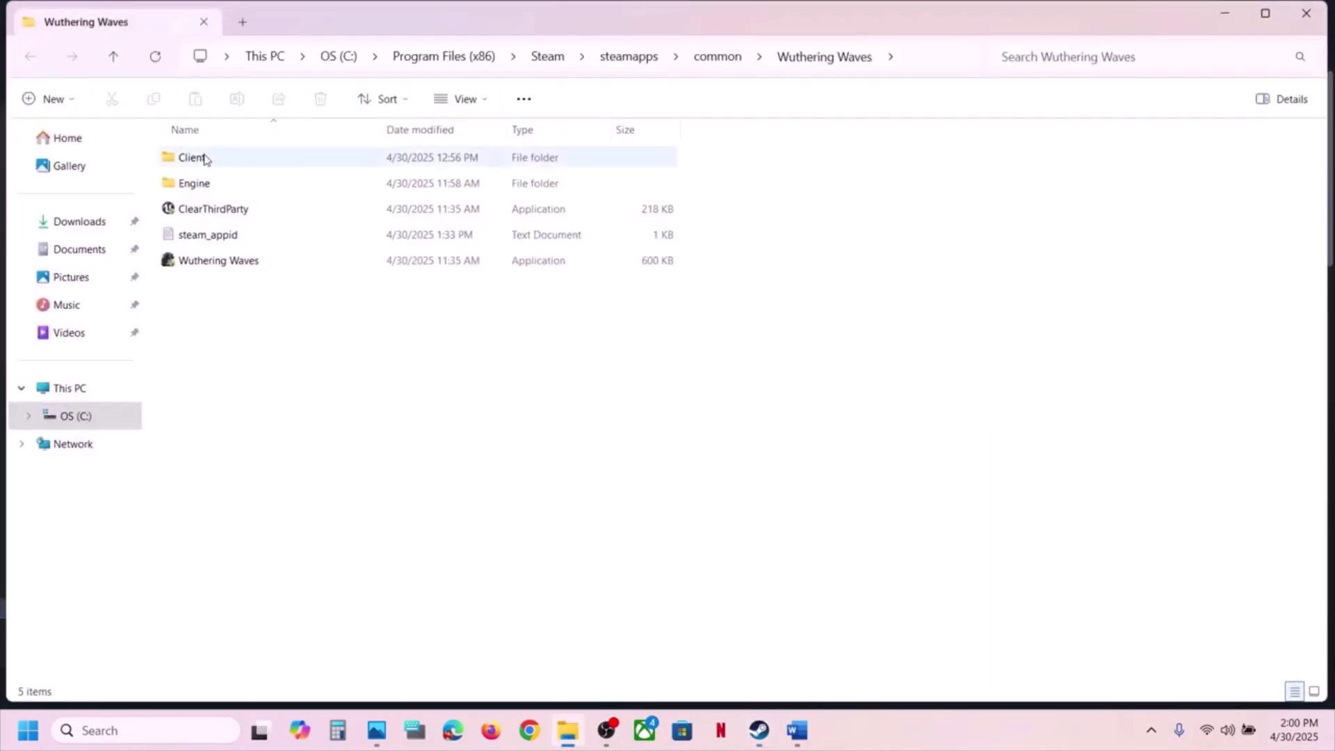
Open the anti-cheat folder Client > Binaries > Win64 > AntiCheatExpert > SGuard > x64 within the game folder.
left_click(204, 159)
double_click(204, 159)
double_click(232, 158)
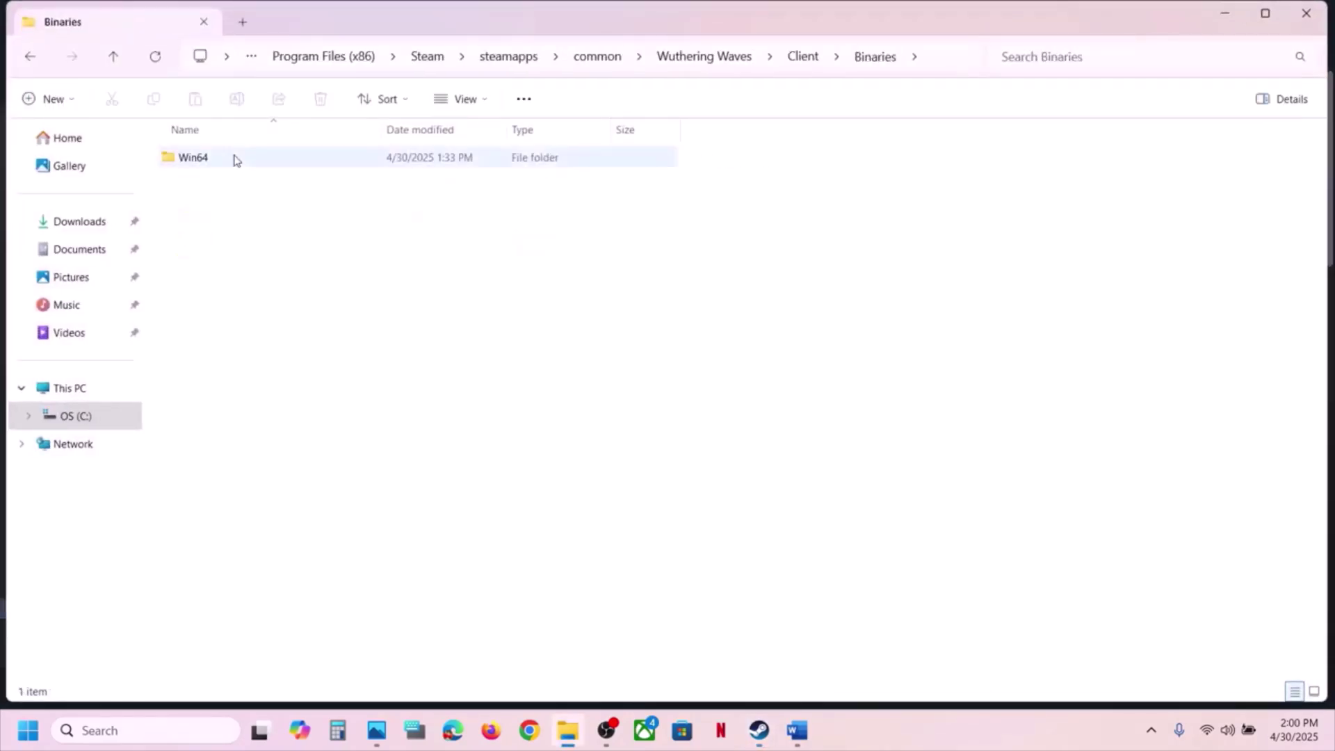
left_click(232, 160)
double_click(231, 159)
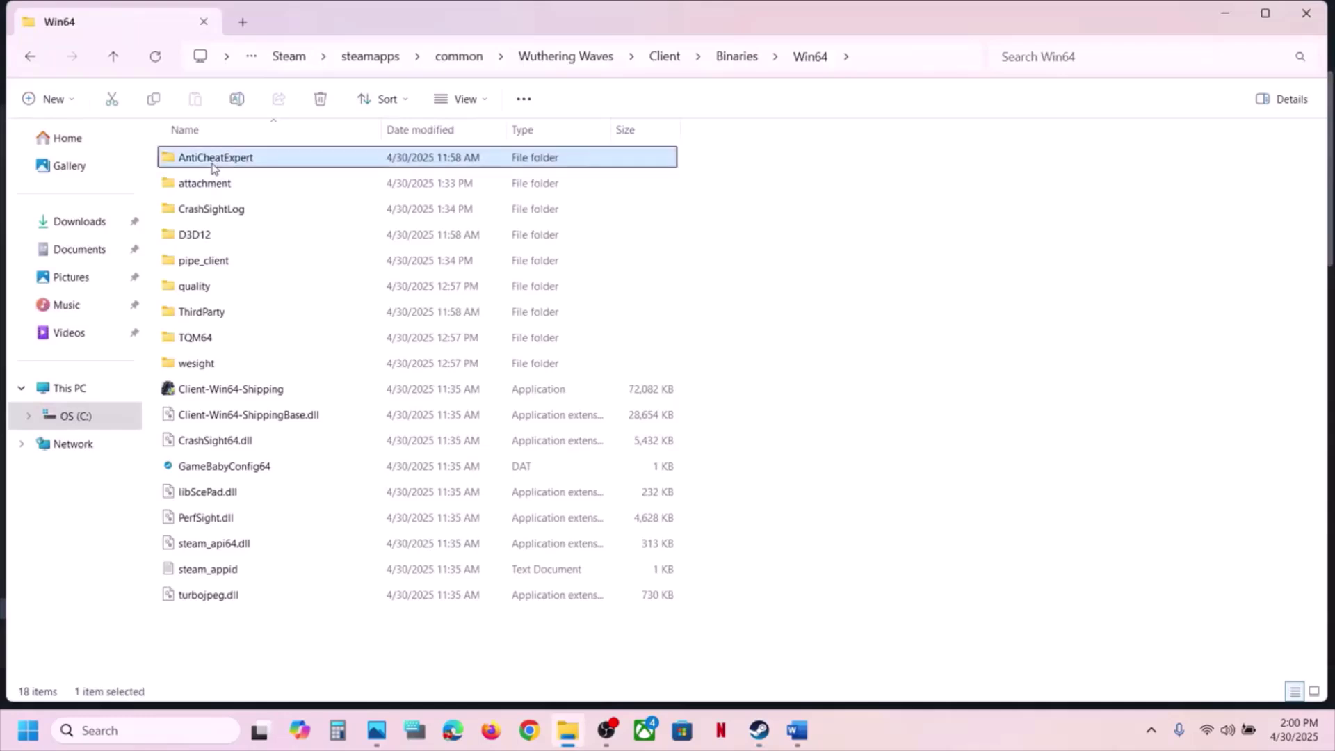
double_click(214, 159)
double_click(234, 185)
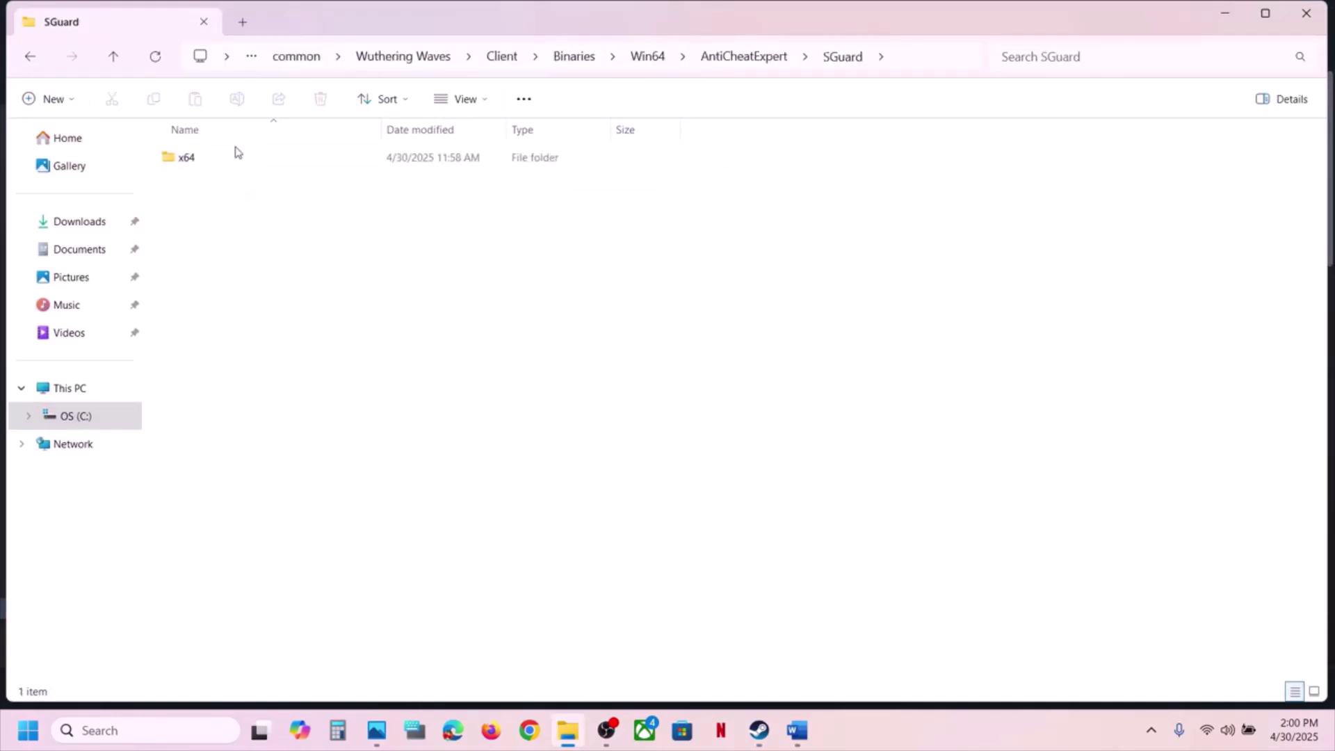
double_click(233, 154)
Uninstall AntiCheatExpert again by running Uninstall64 as administrator and accepting its confirmation and completion dialogs.
left_click(197, 361)
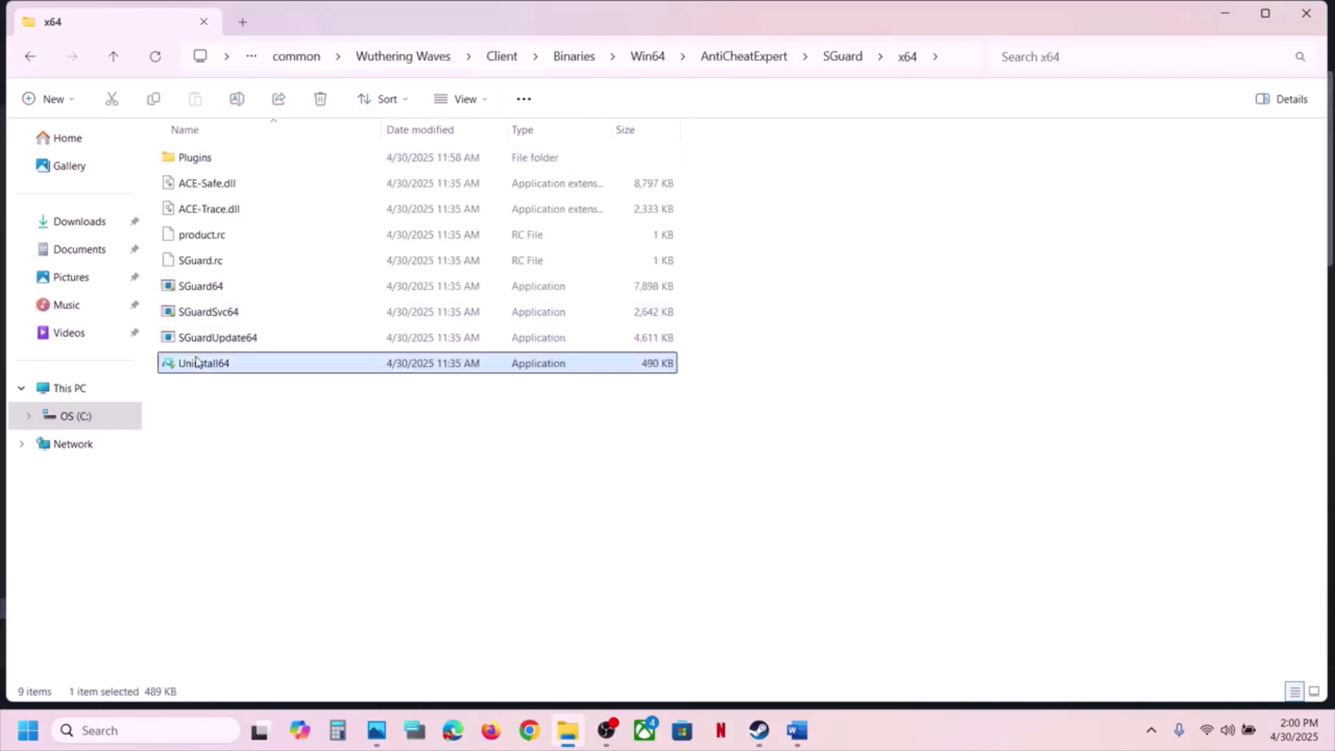
right_click(241, 375)
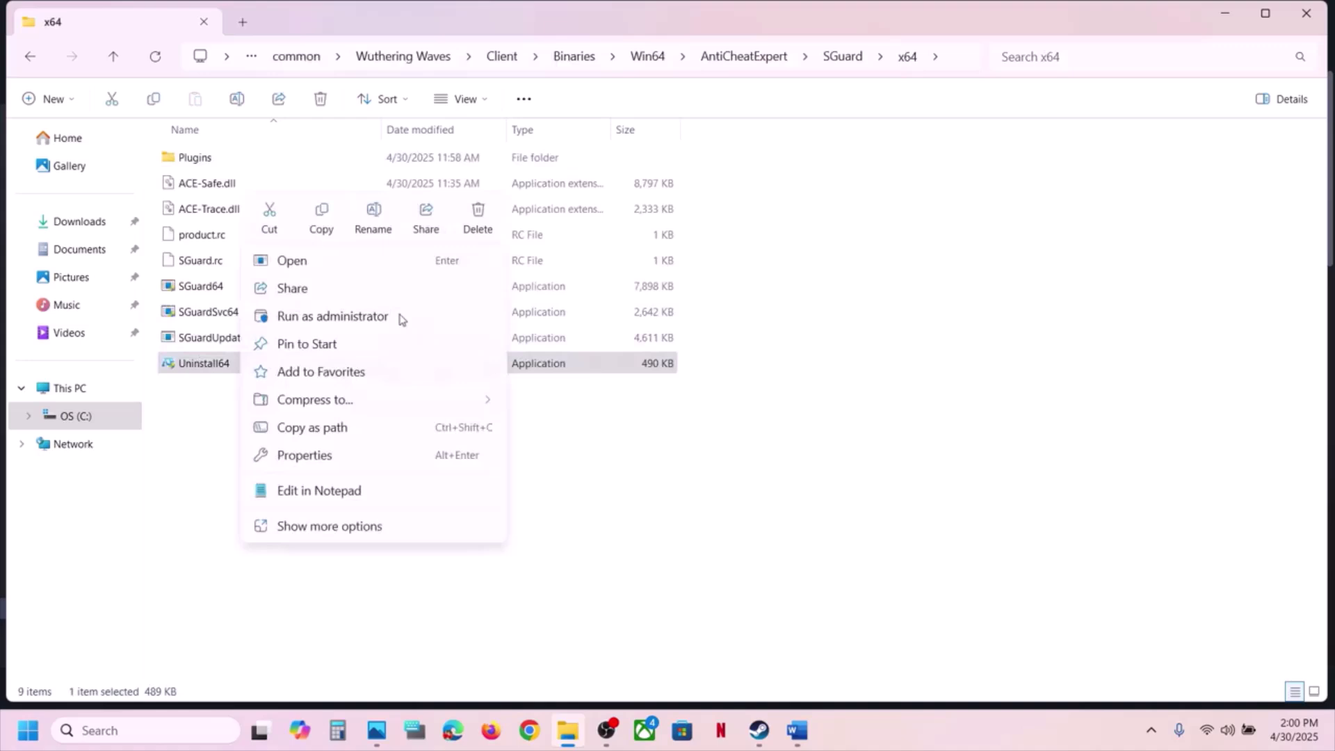
left_click(351, 317)
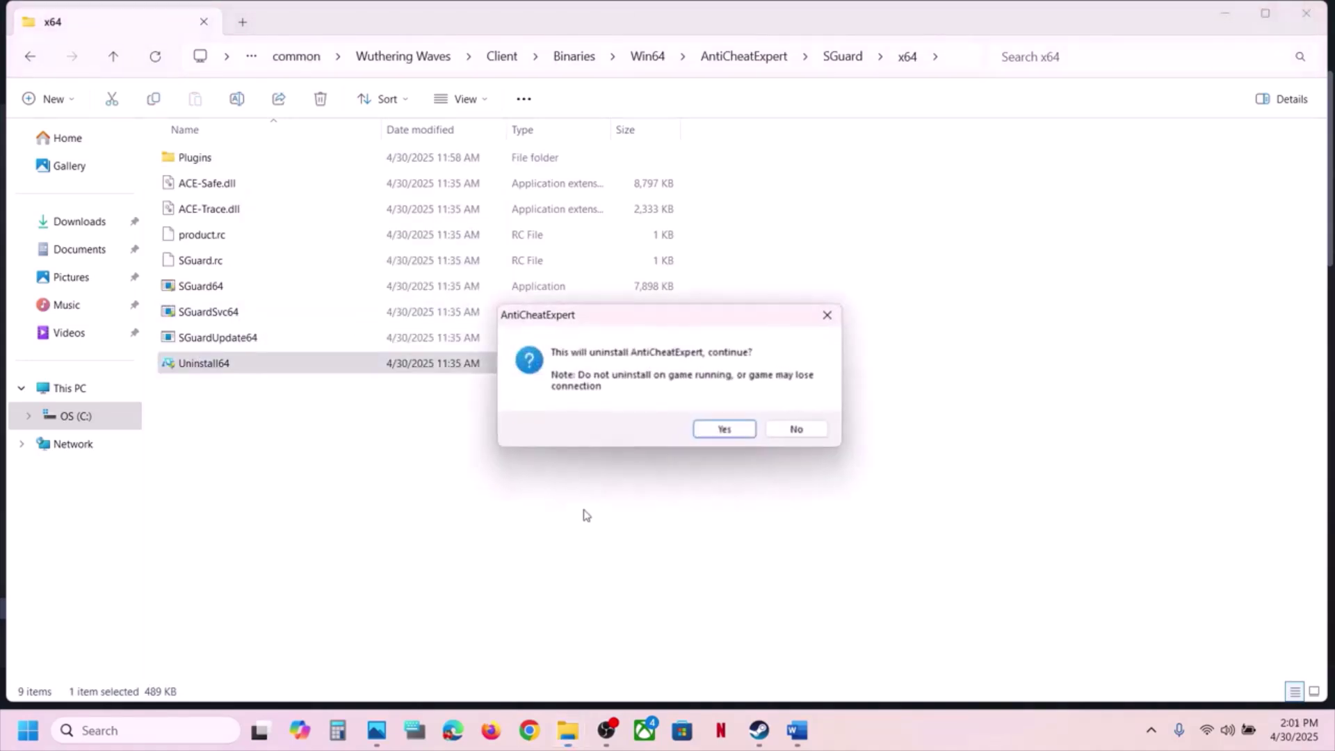
left_click(738, 436)
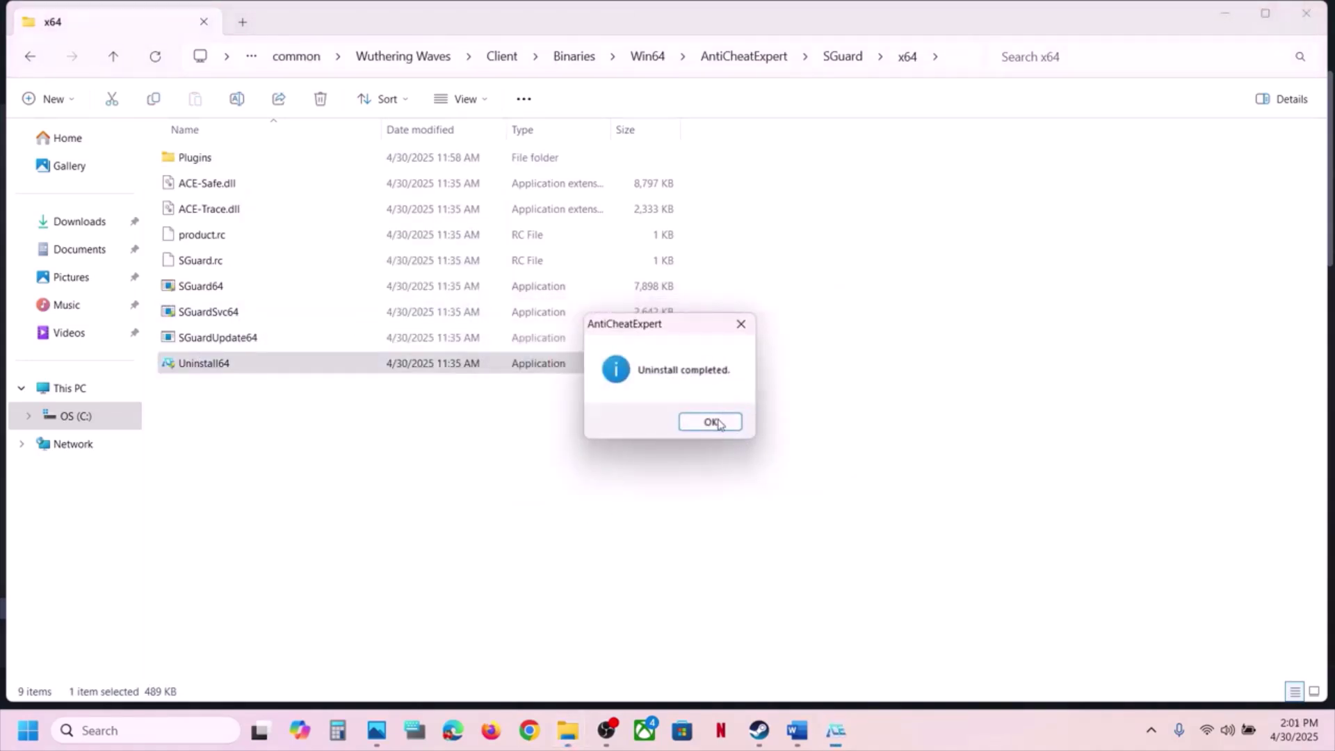
left_click(710, 421)
Switch to Steam, launch Wuthering Waves up to its title screen, and close the game window.
left_click(759, 730)
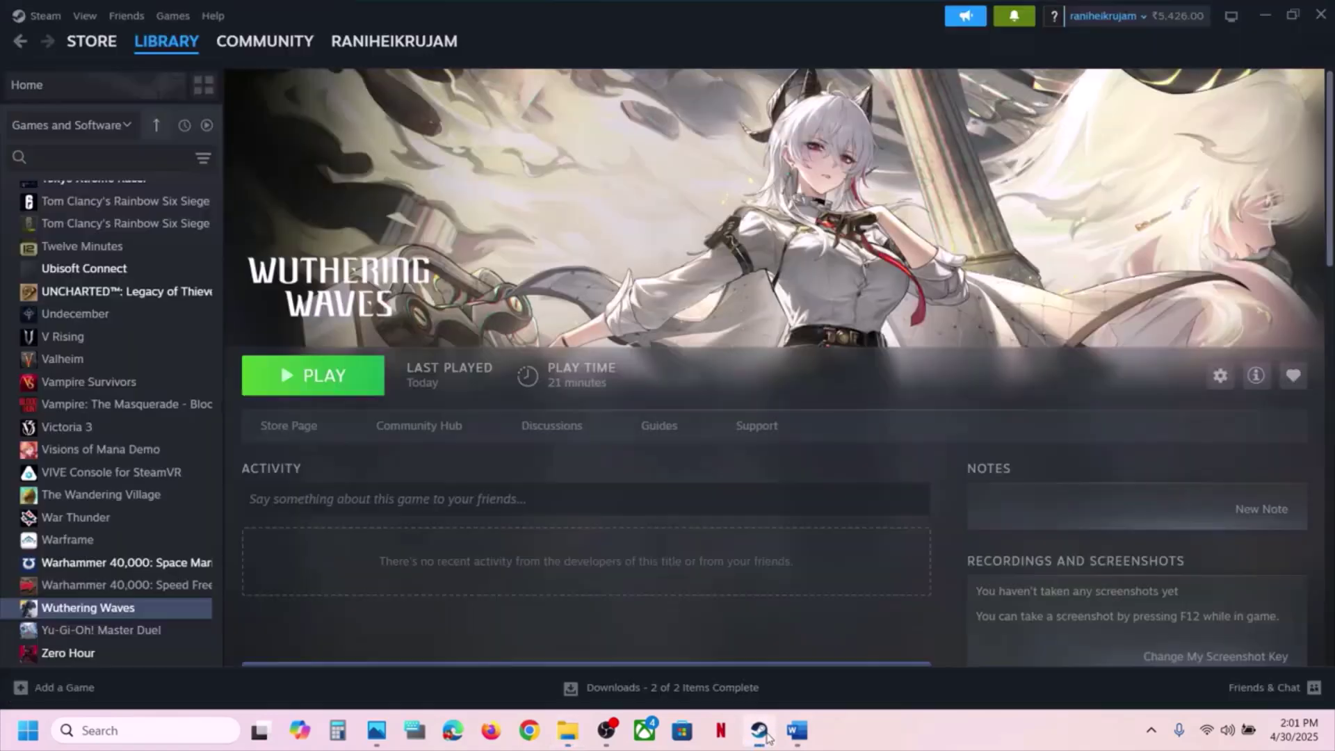
left_click(316, 378)
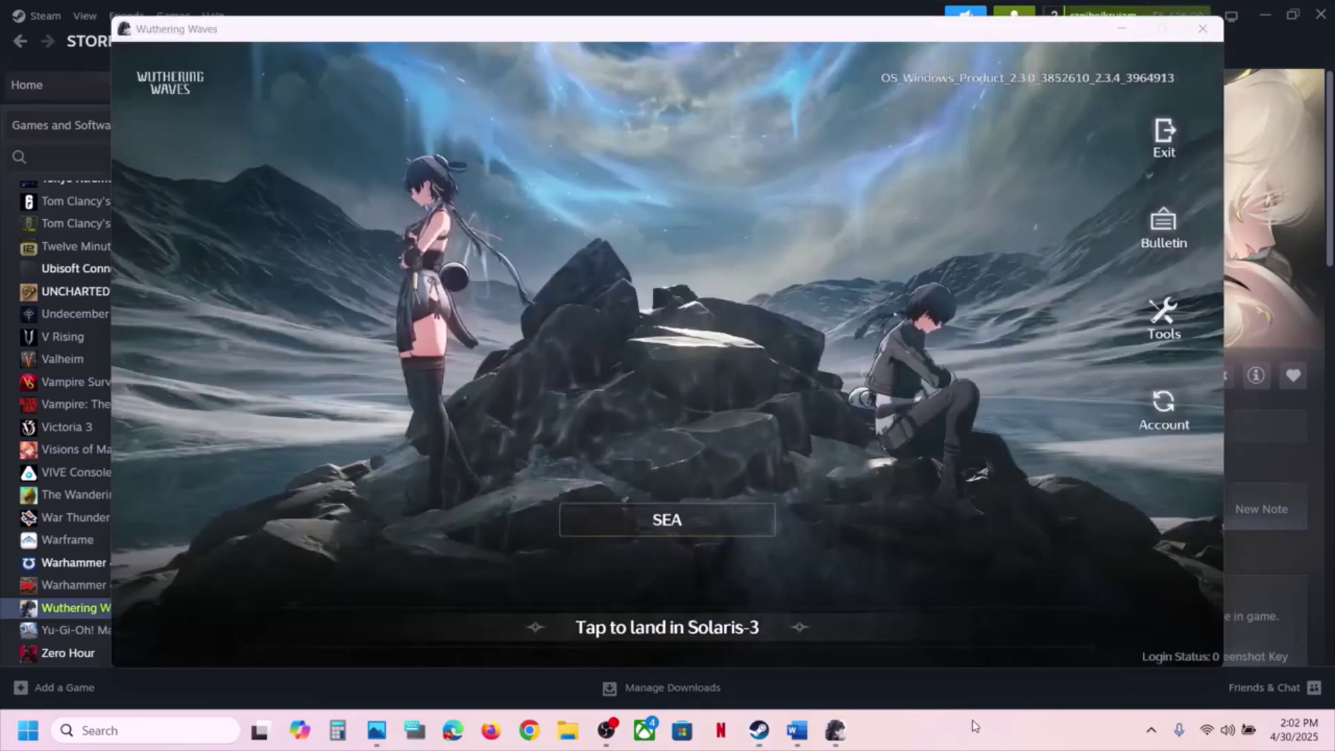
left_click(1202, 30)
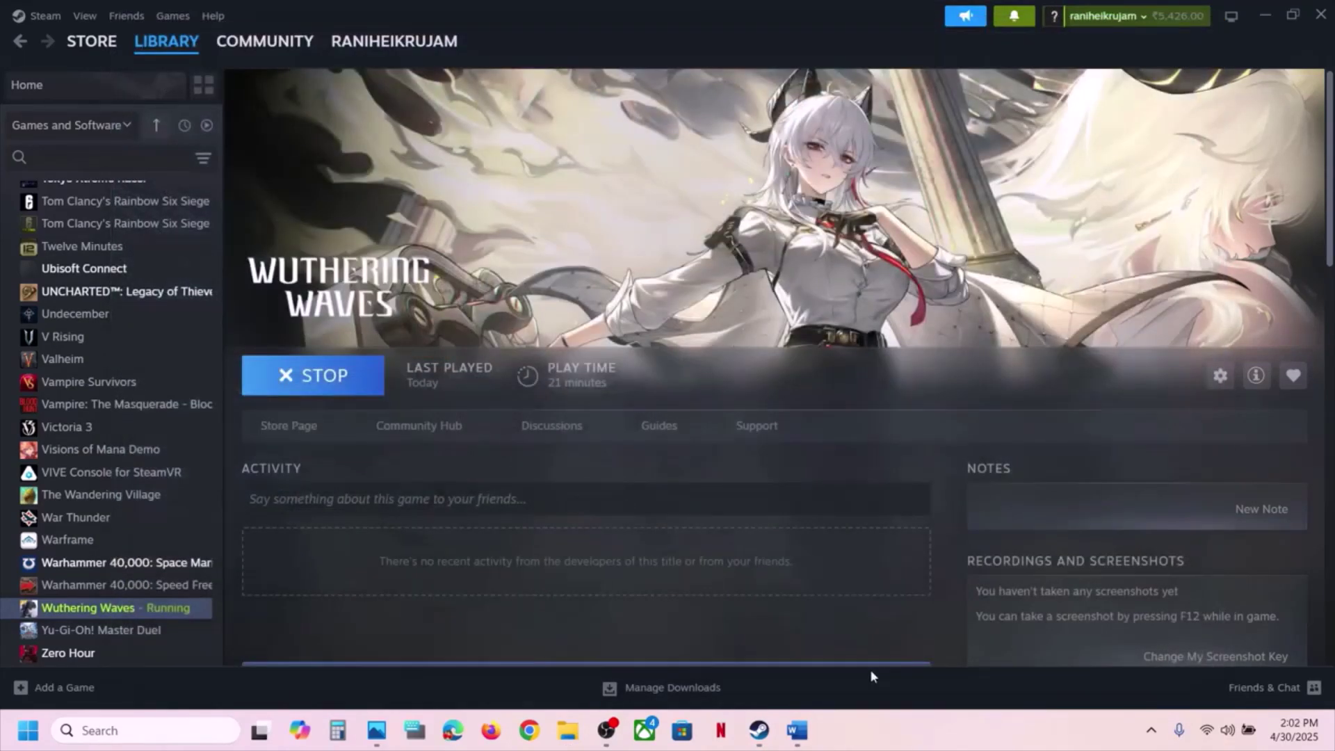
Switch to the Word document and highlight the Step 2 instruction about adding the Steam folder or game exe to Windhawk's excluded process list.
left_click(798, 732)
scroll(564, 415, "down", 2)
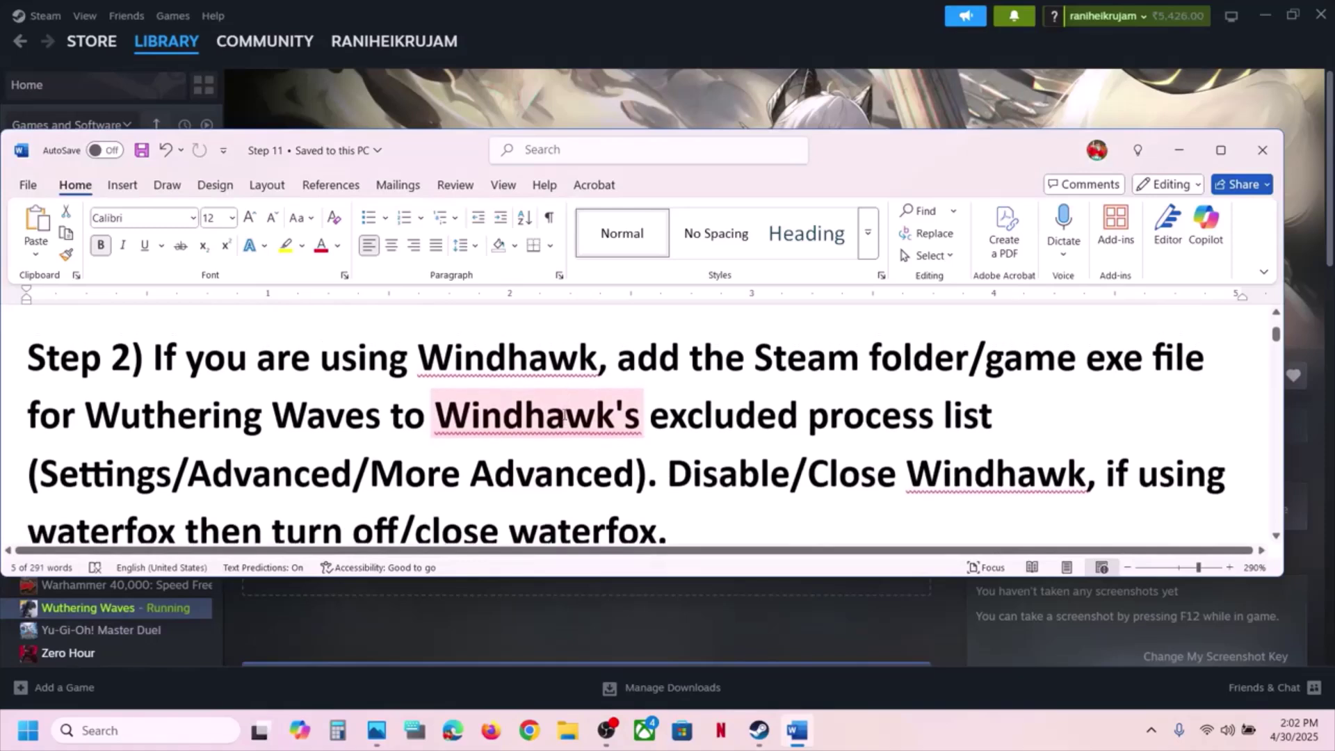
left_click_drag(155, 358, 553, 368)
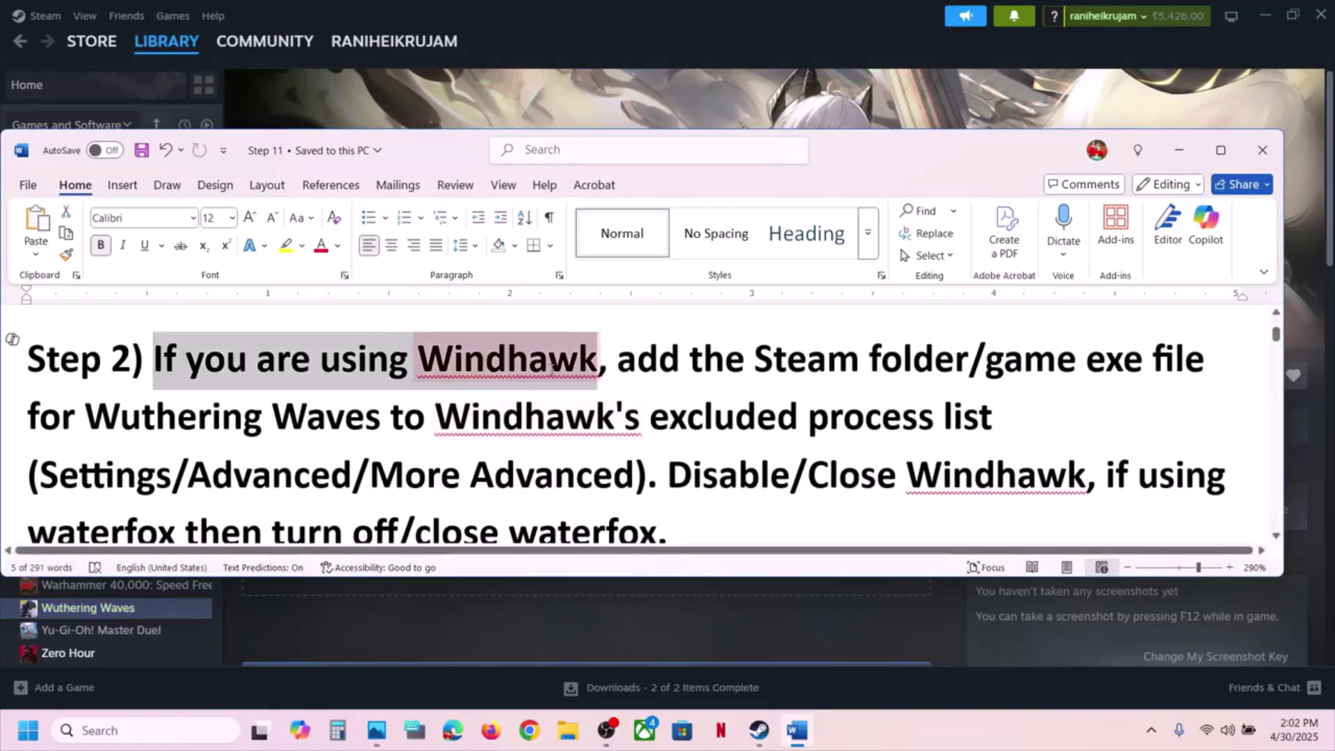
left_click(676, 361)
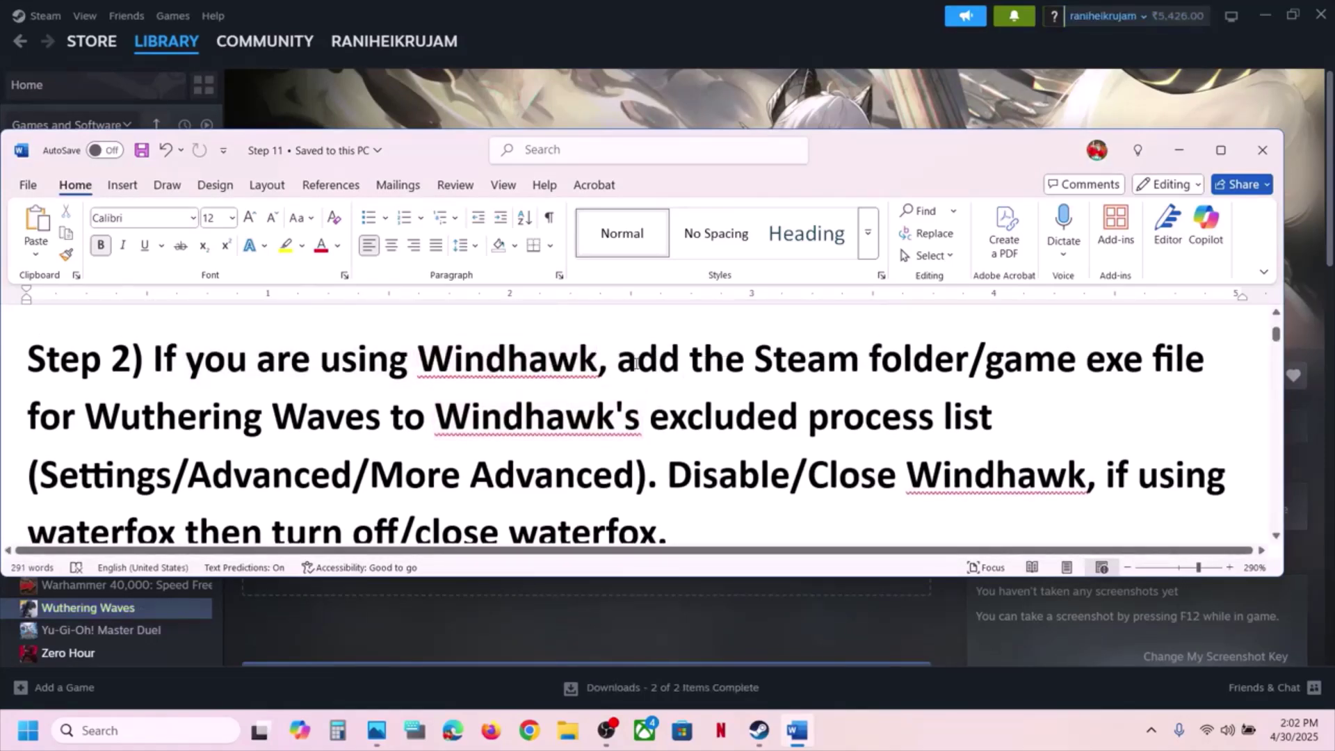
left_click_drag(636, 363, 681, 420)
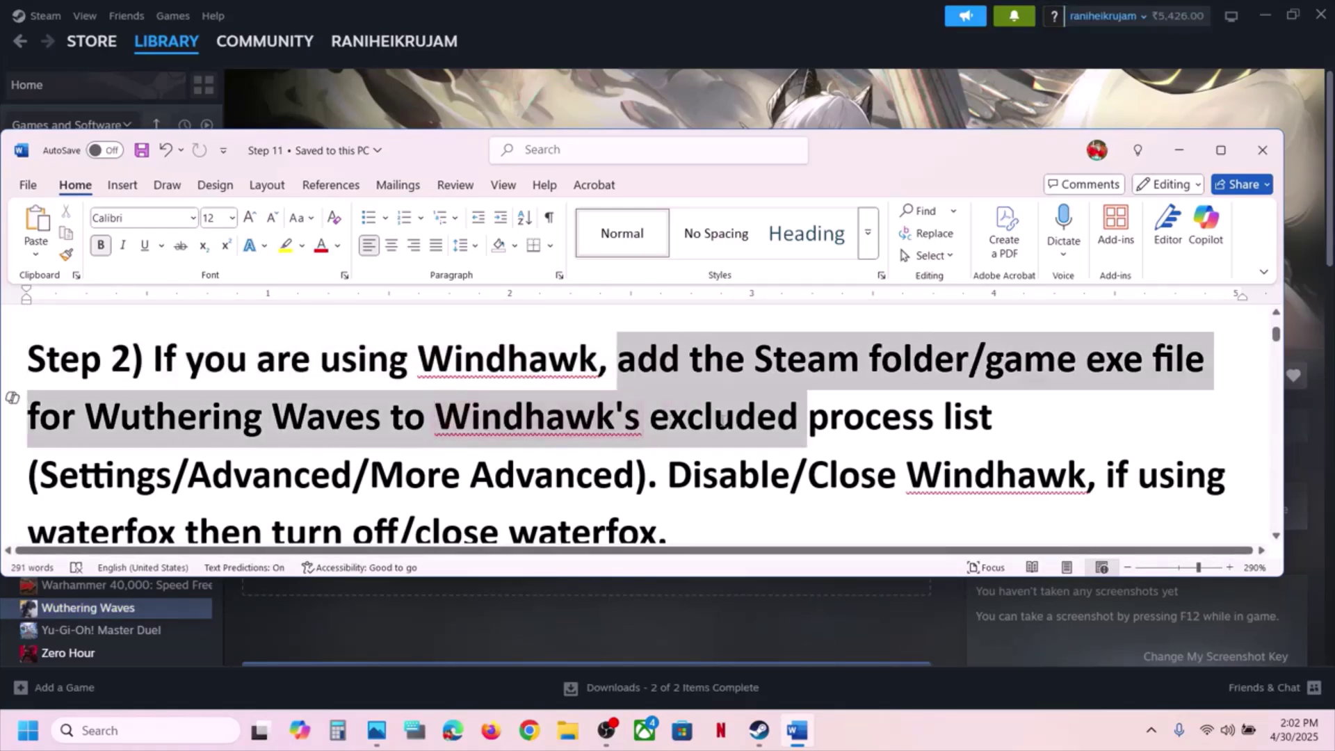
left_click_drag(806, 419, 997, 426)
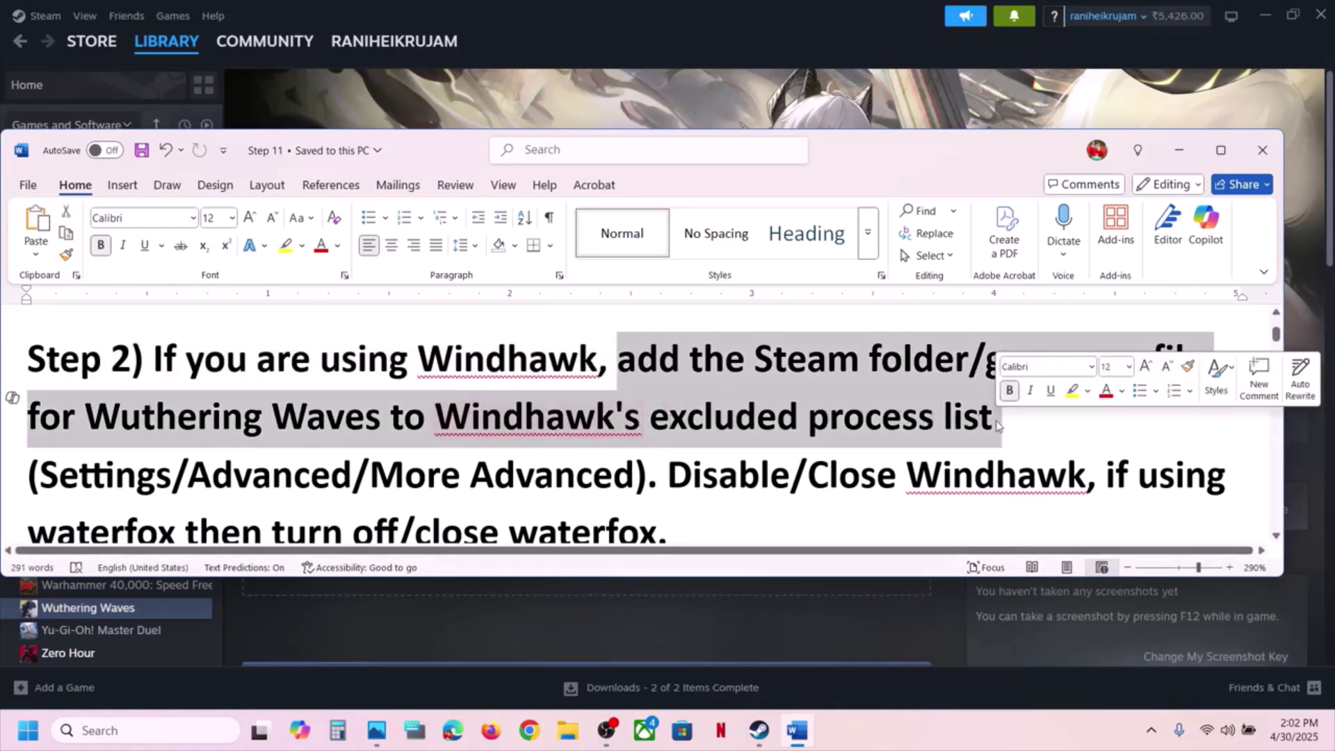
left_click_drag(109, 475, 636, 475)
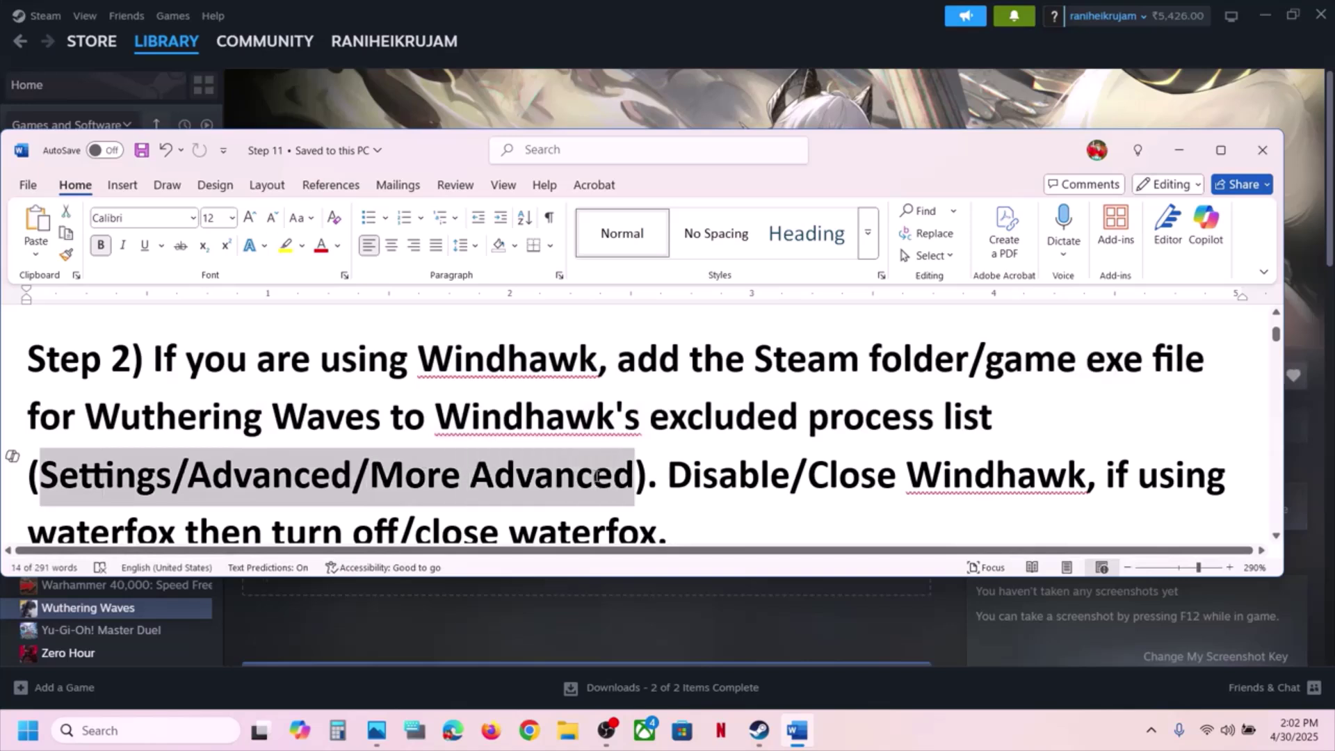
left_click(592, 474)
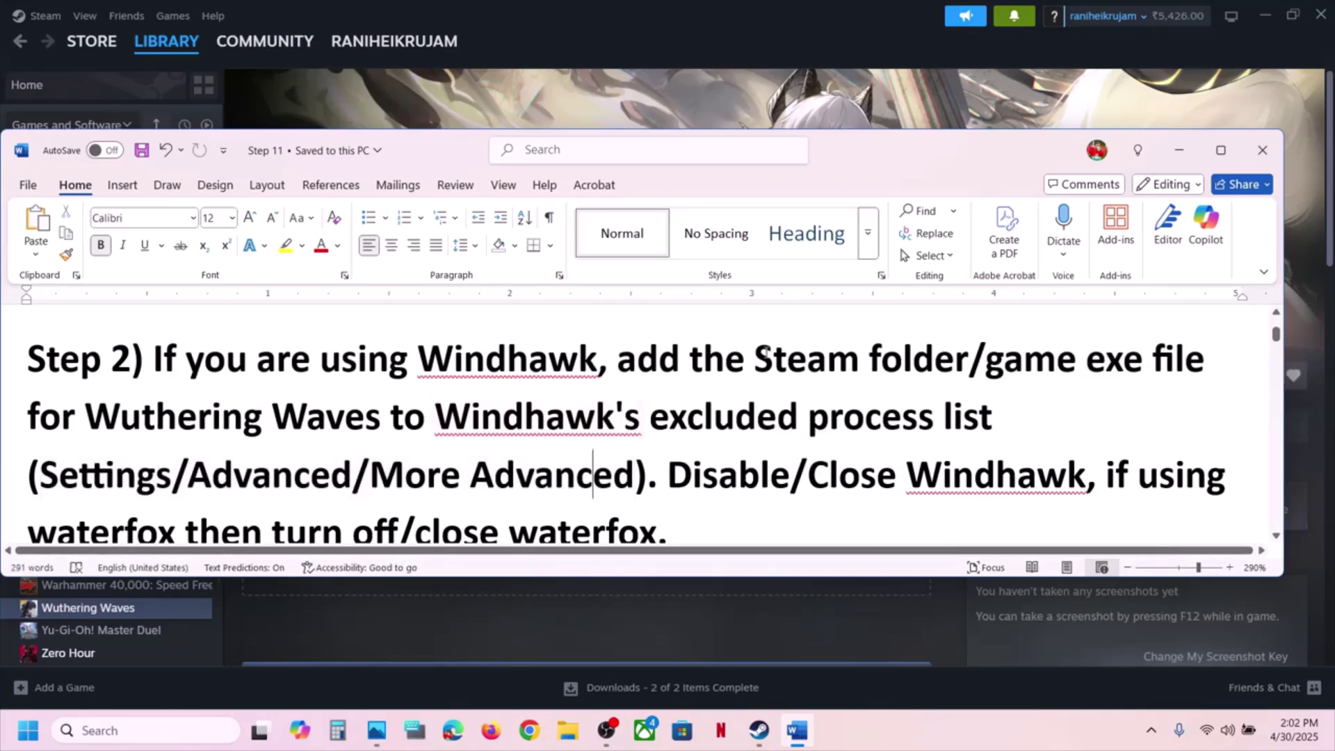
left_click_drag(764, 356, 980, 358)
left_click(545, 417)
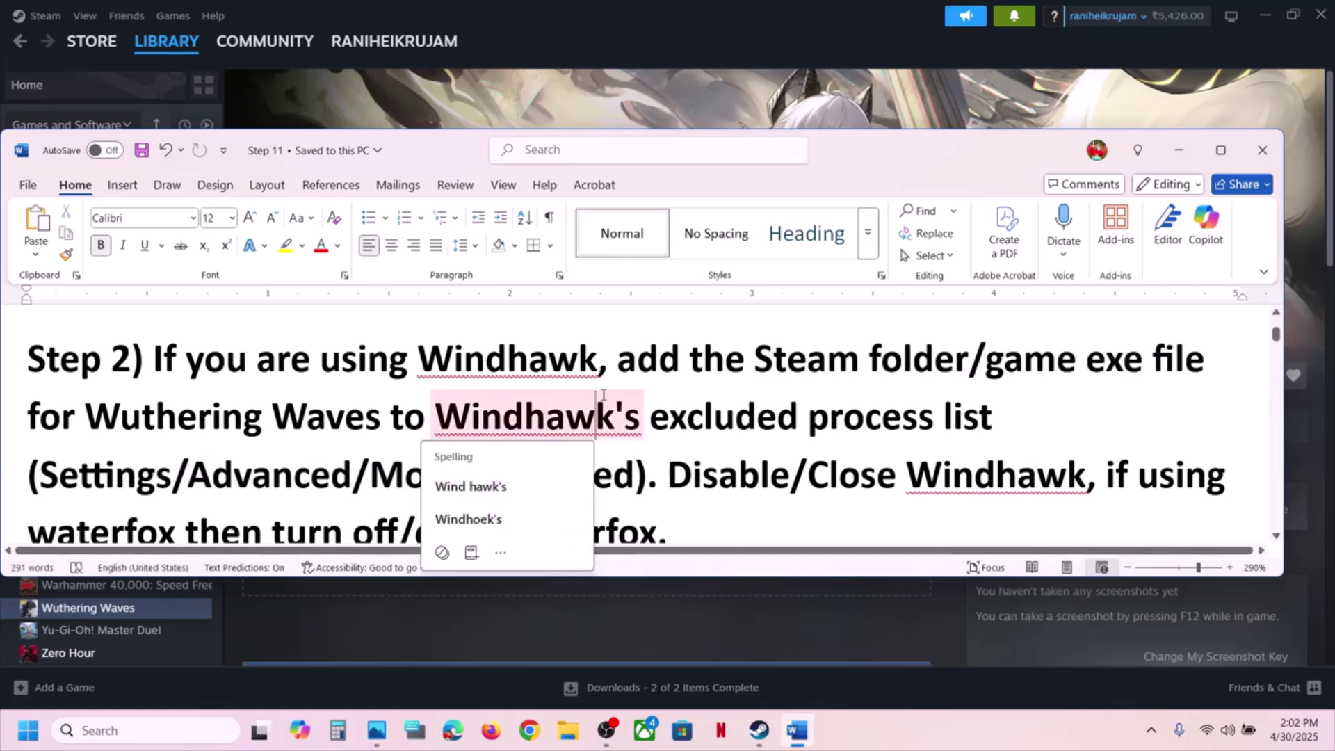
Highlight the rest of Step 2 about disabling or closing Windhawk and turning off Waterfox.
scroll(602, 395, "down", 2)
left_click_drag(679, 355, 977, 373)
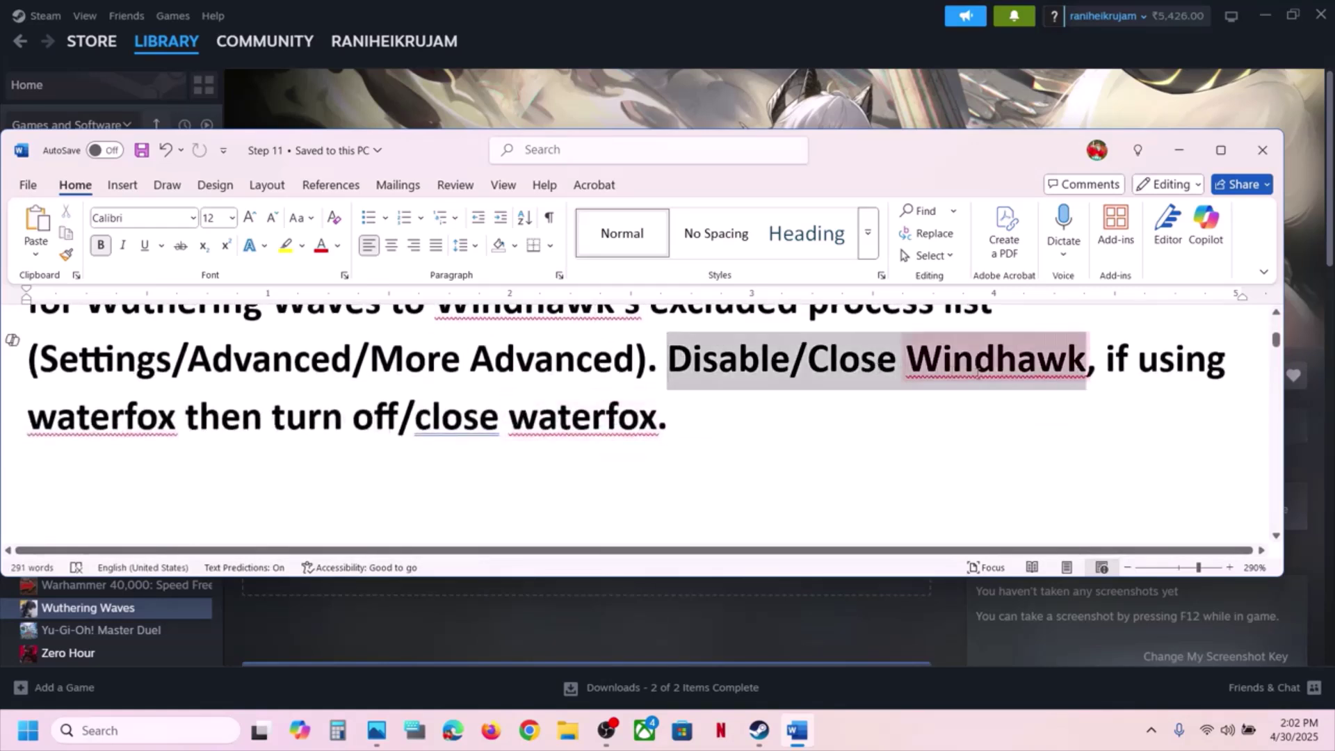
left_click(997, 372)
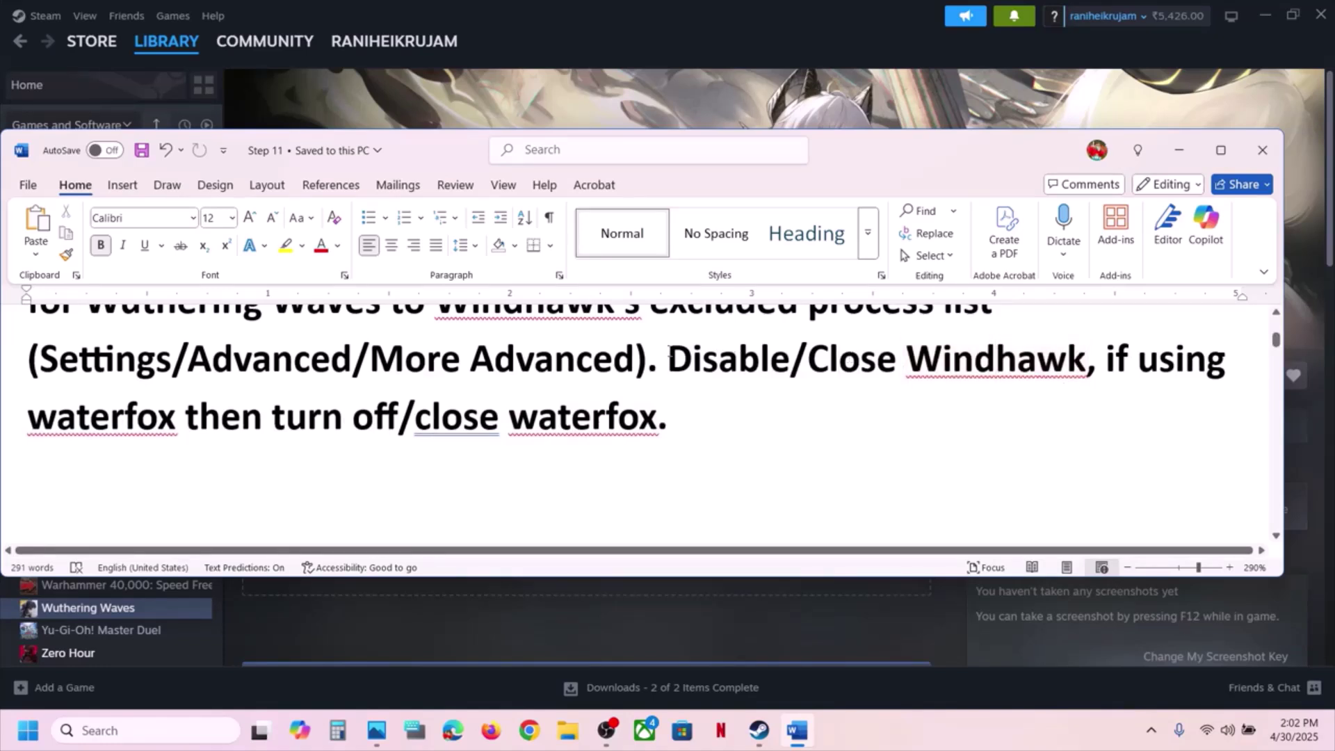
left_click_drag(668, 355, 658, 417)
left_click(1108, 417)
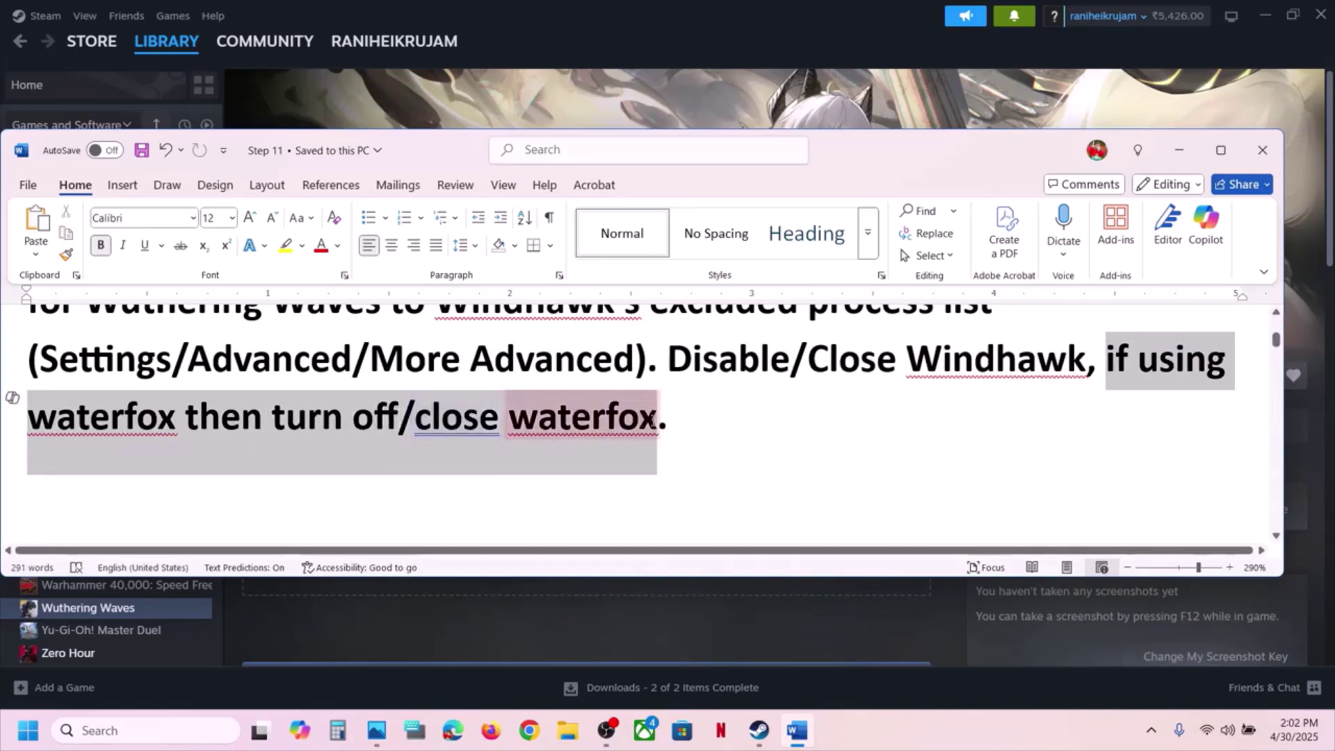
left_click(658, 418)
Highlight the Step 3 instruction about turning off wallpaper engine and move on to Step 4 about closing PowerToys.
scroll(657, 417, "down", 3)
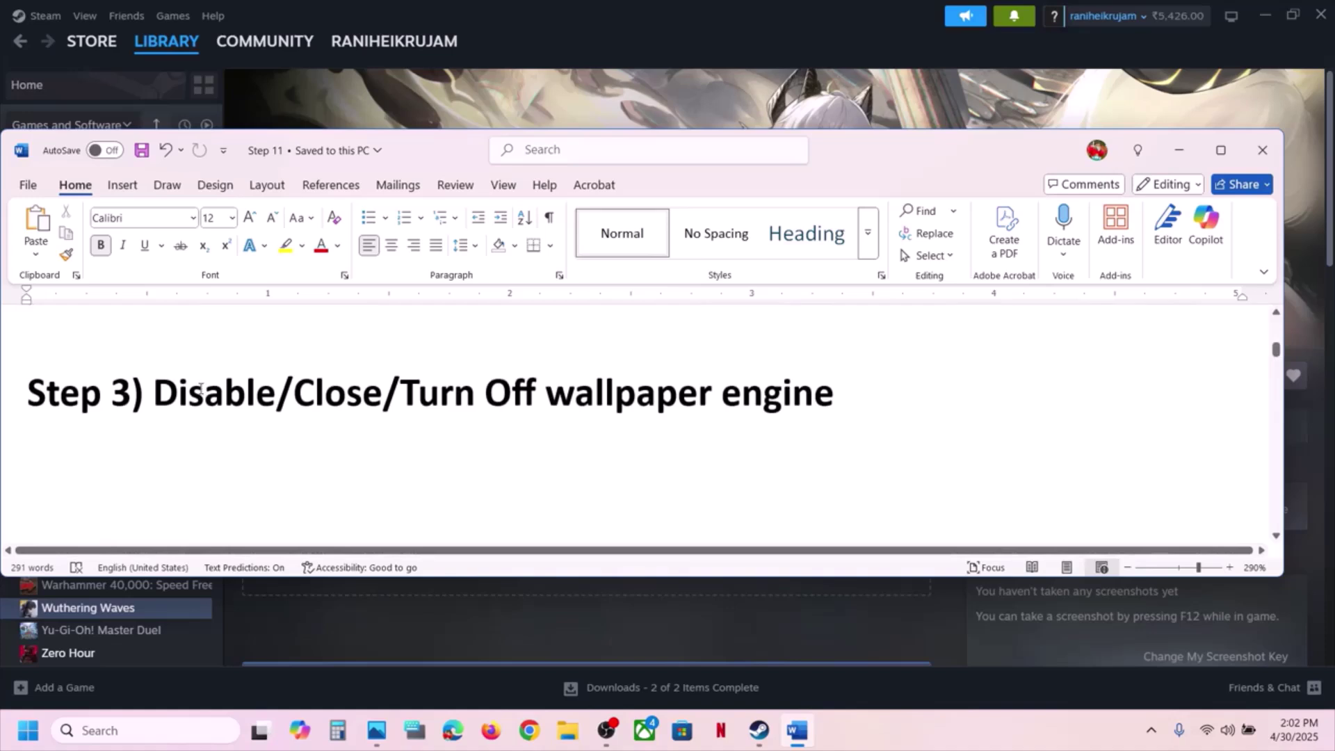
left_click_drag(200, 389, 598, 367)
left_click(794, 419)
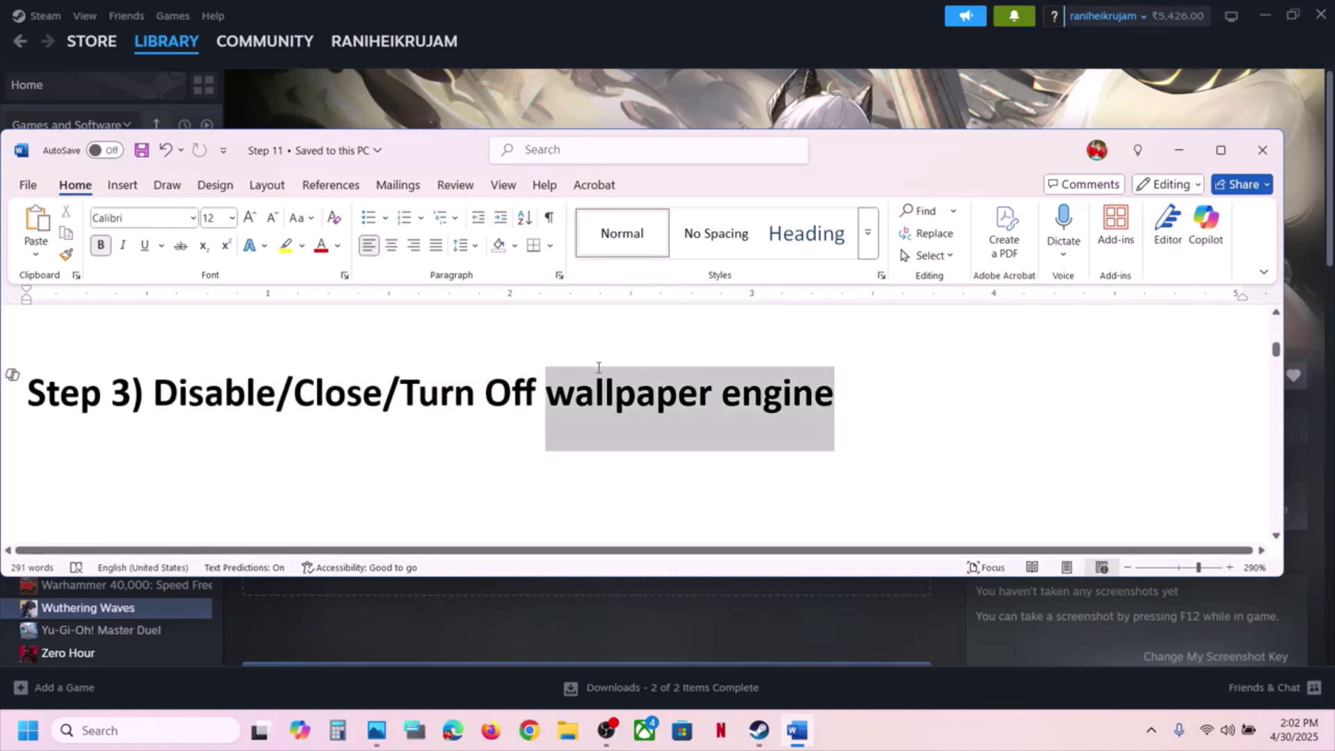
left_click(465, 387)
scroll(465, 387, "down", 3)
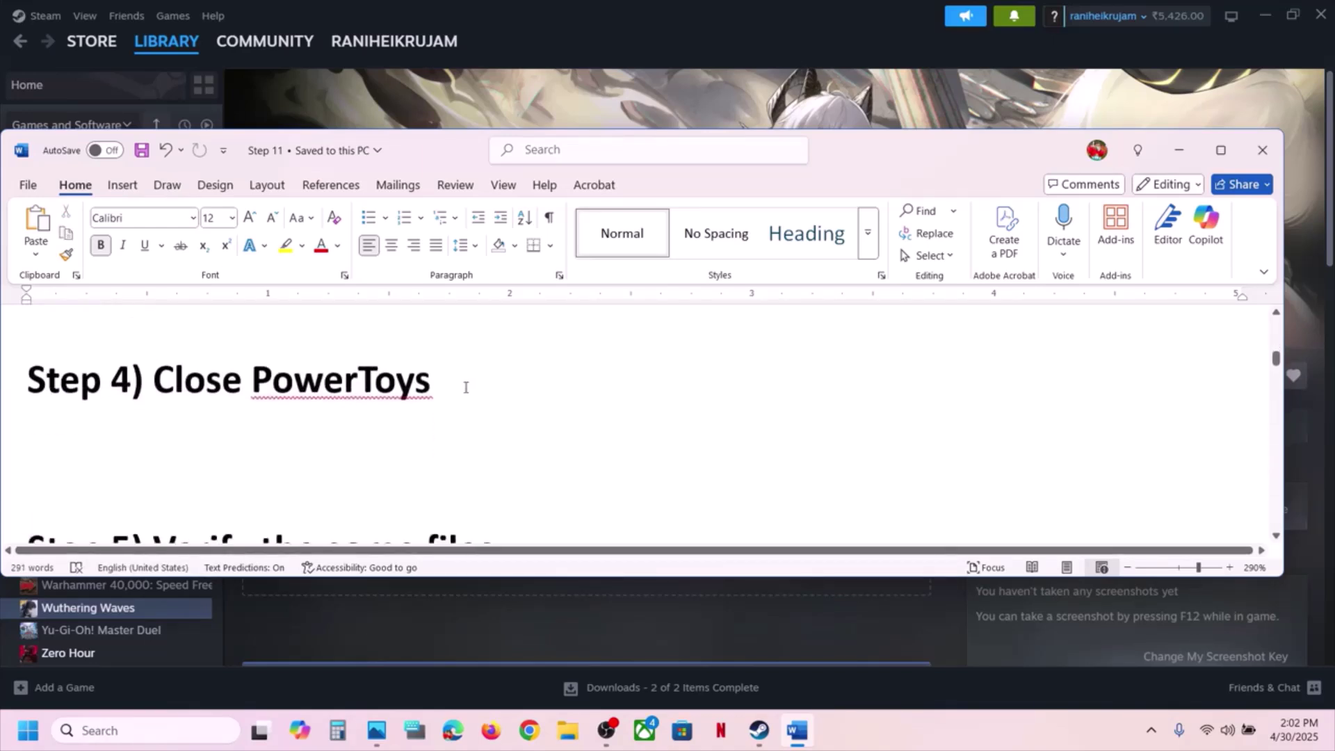
Highlight the Step 4 instruction to close PowerToys, search Windows for "power", and move on to Step 5 in the document.
left_click_drag(168, 381, 432, 381)
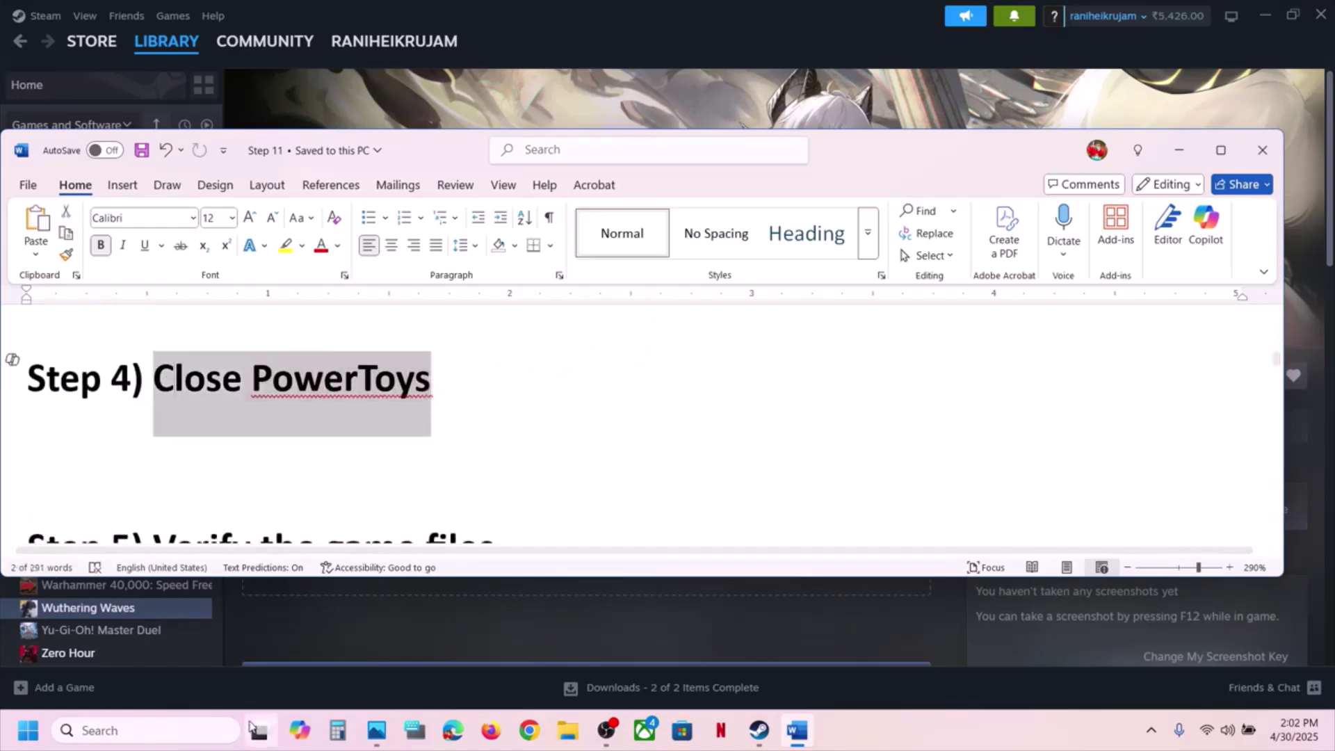
left_click(196, 732)
type("power")
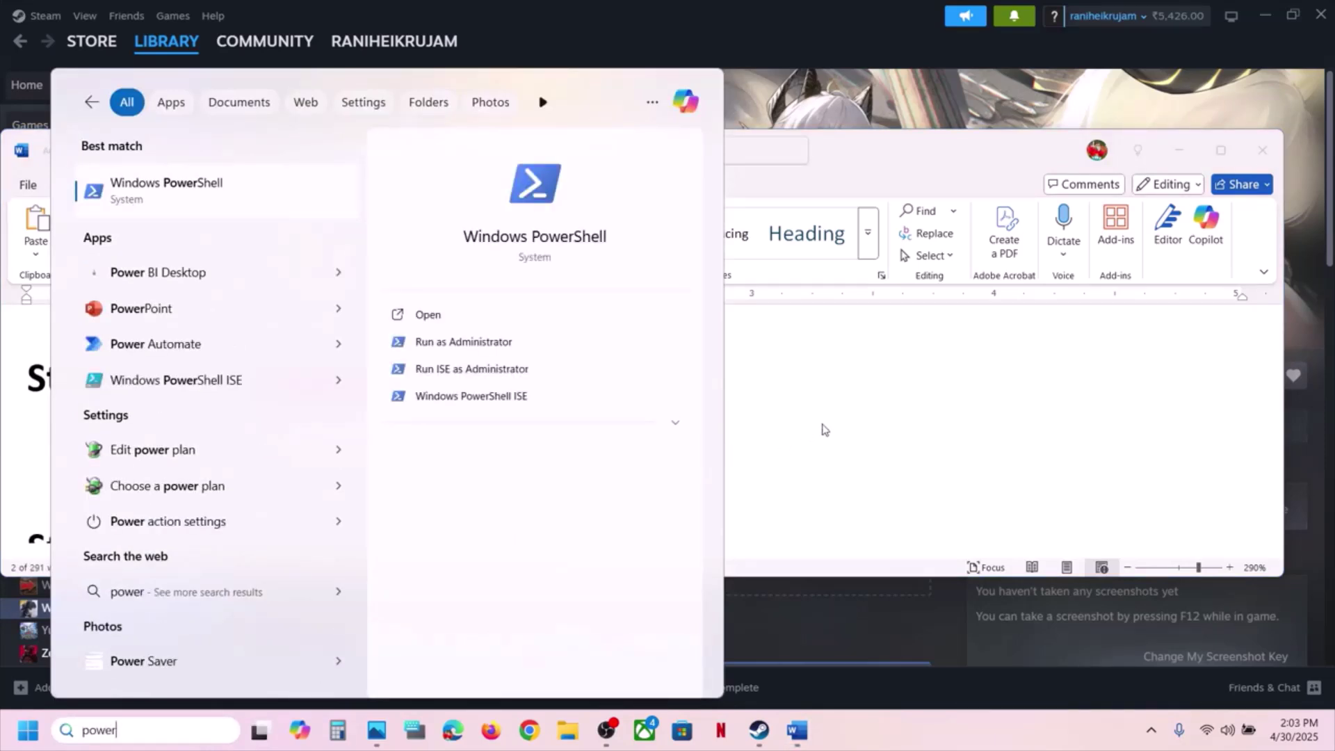
key("Escape")
right_click(271, 394)
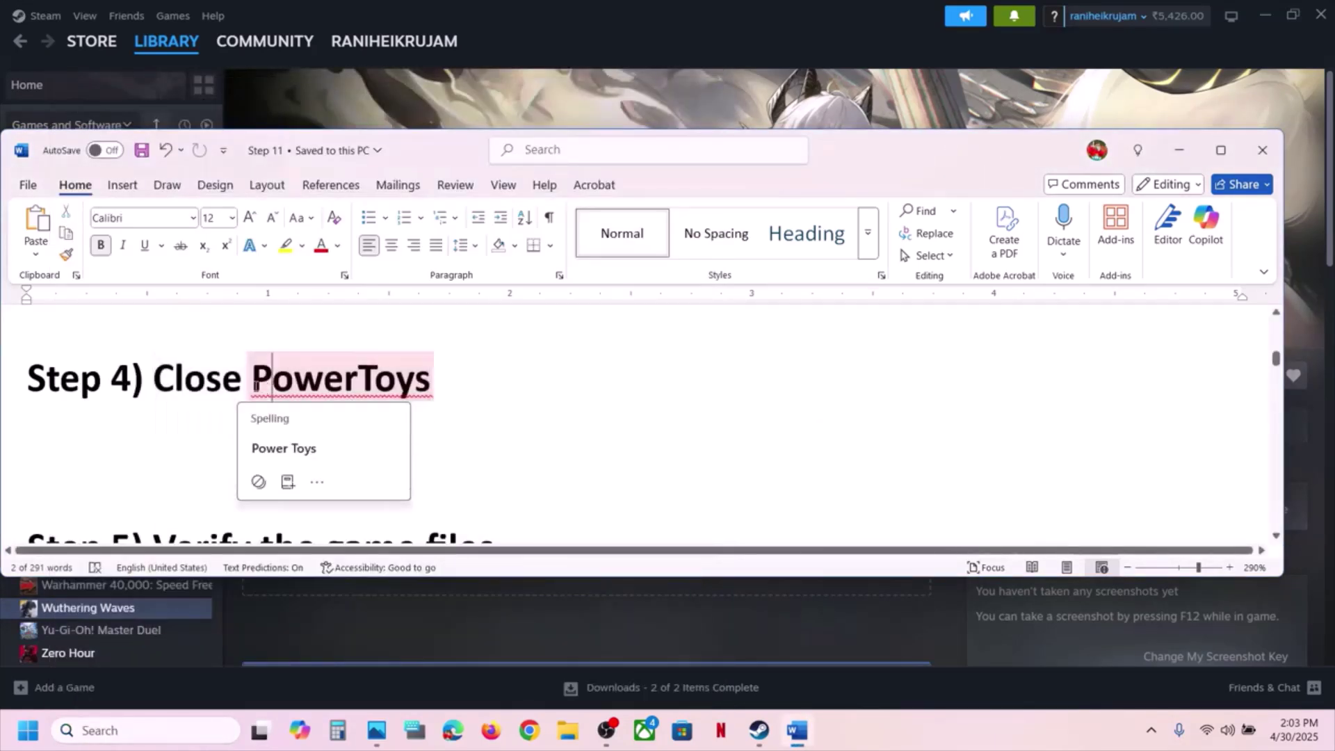
key("Escape")
double_click(271, 389)
scroll(241, 467, "down", 3)
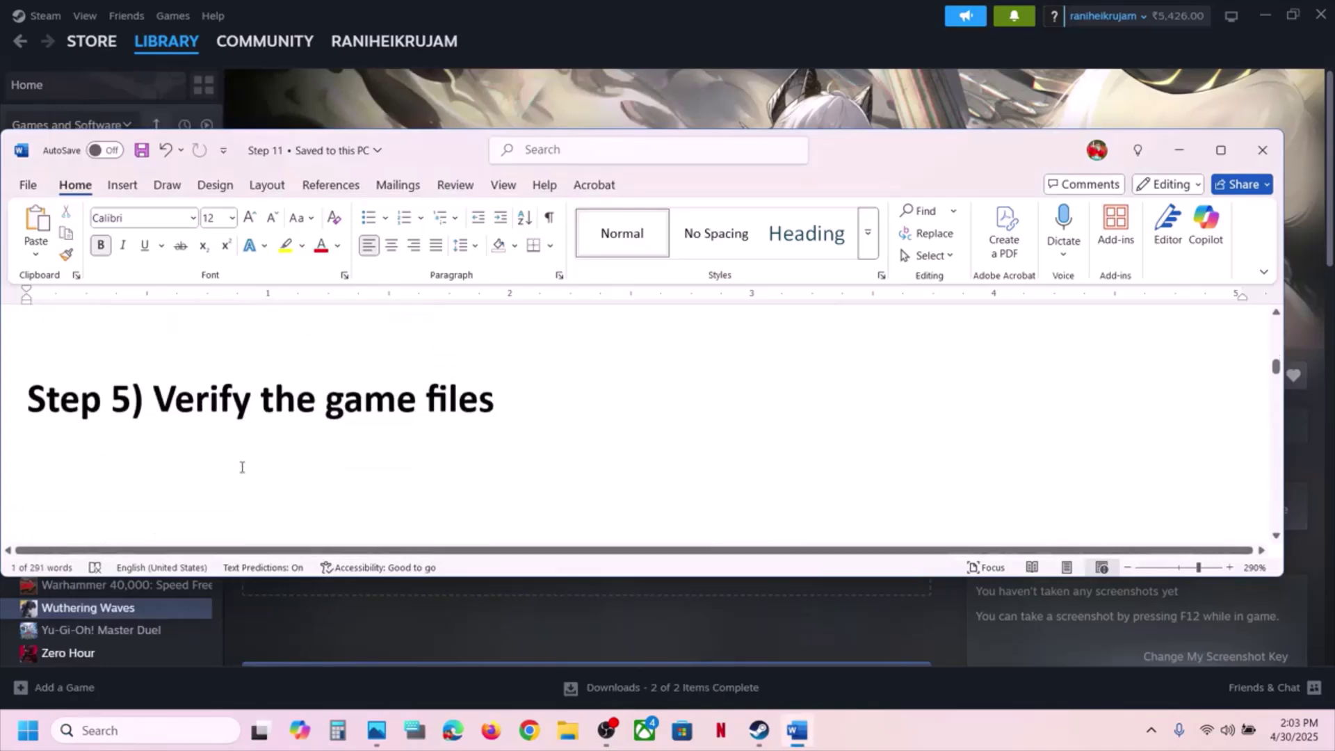
Switch to Steam, view the file verification option in the Installed Files properties of Wuthering Waves, and close the properties window.
left_click(241, 465)
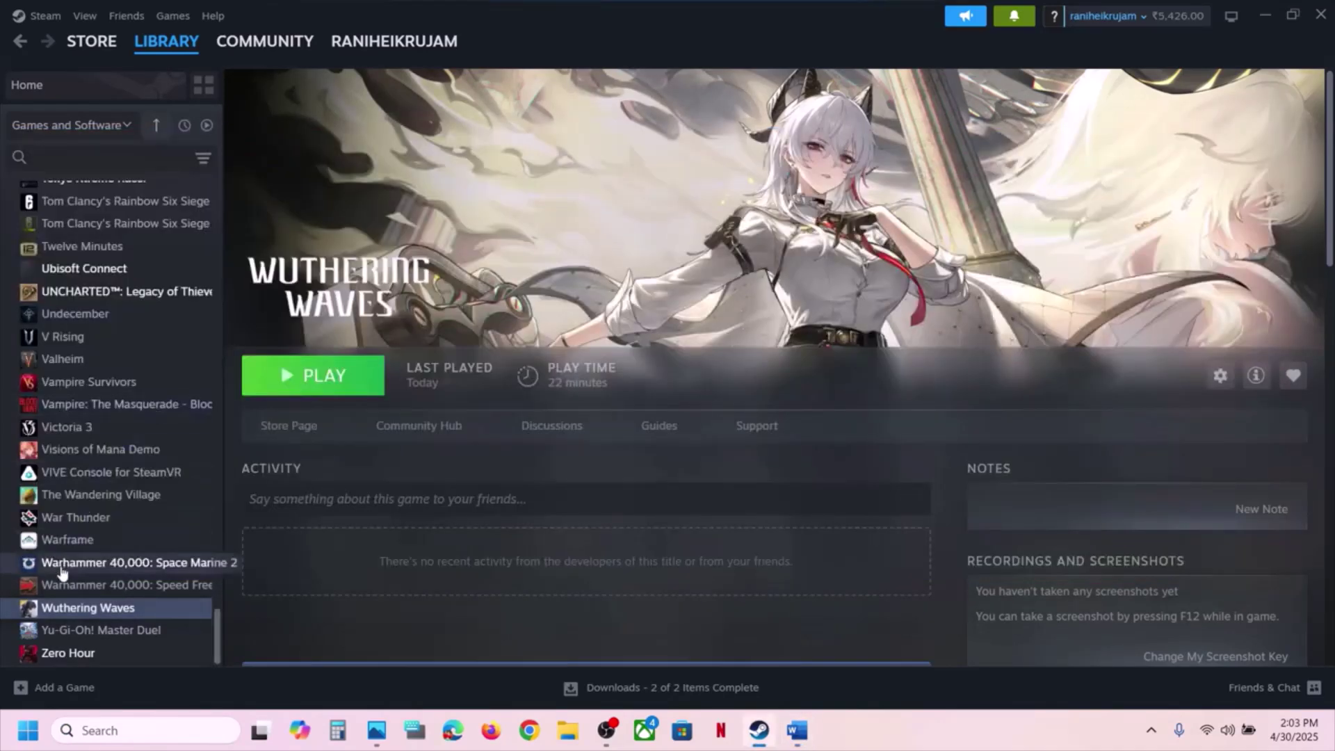
right_click(70, 606)
left_click(108, 583)
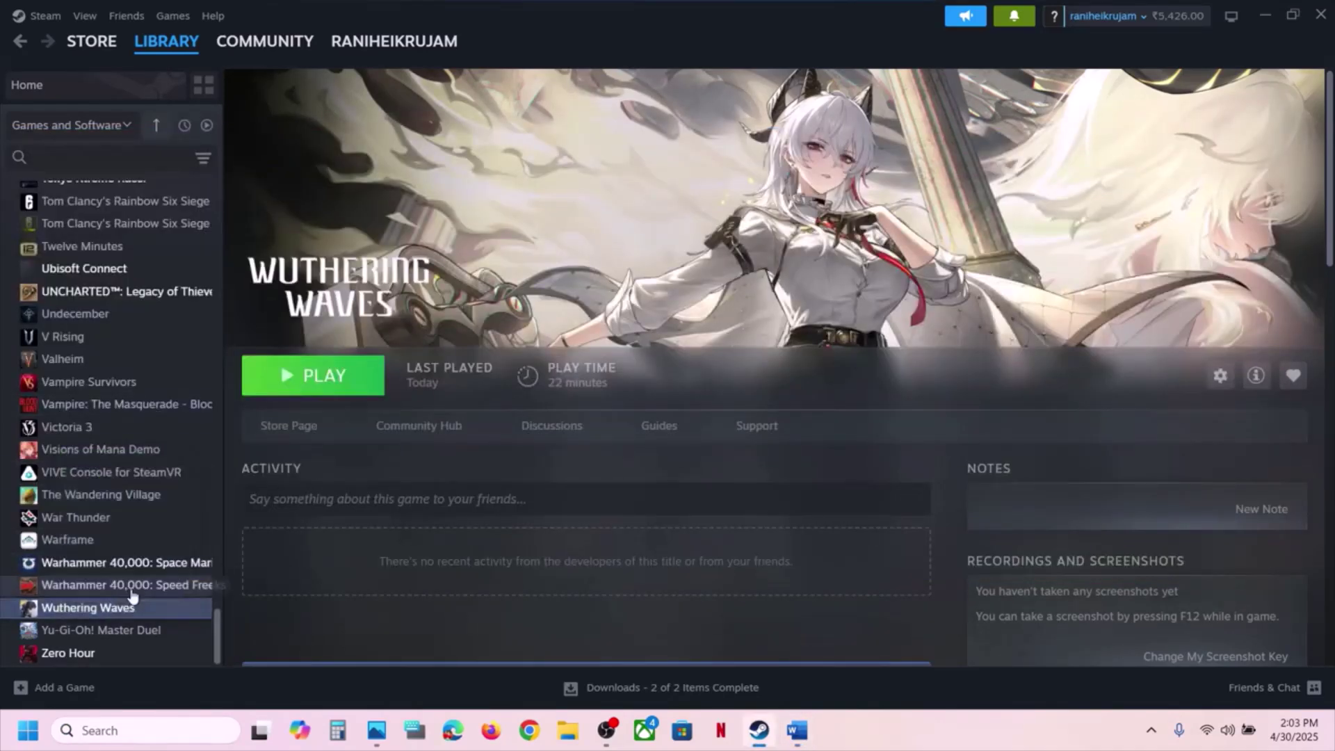
left_click(348, 262)
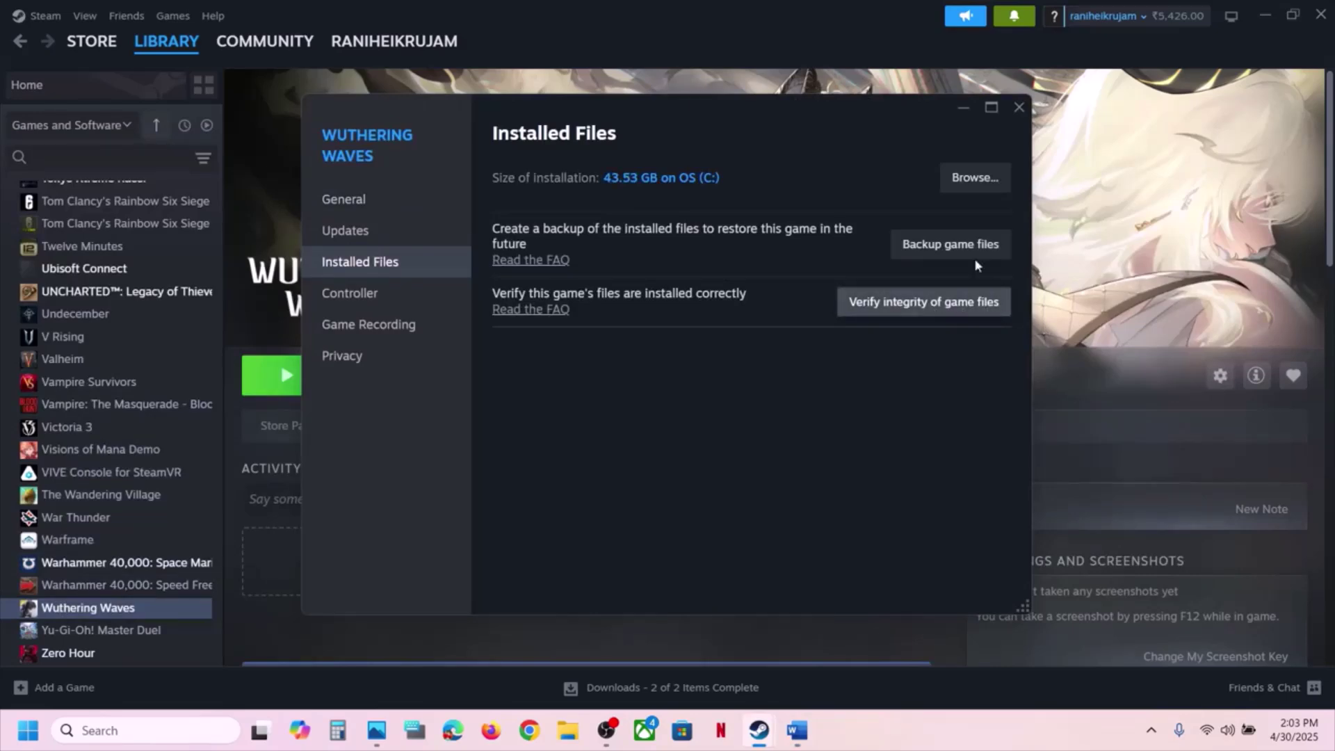
left_click(1019, 107)
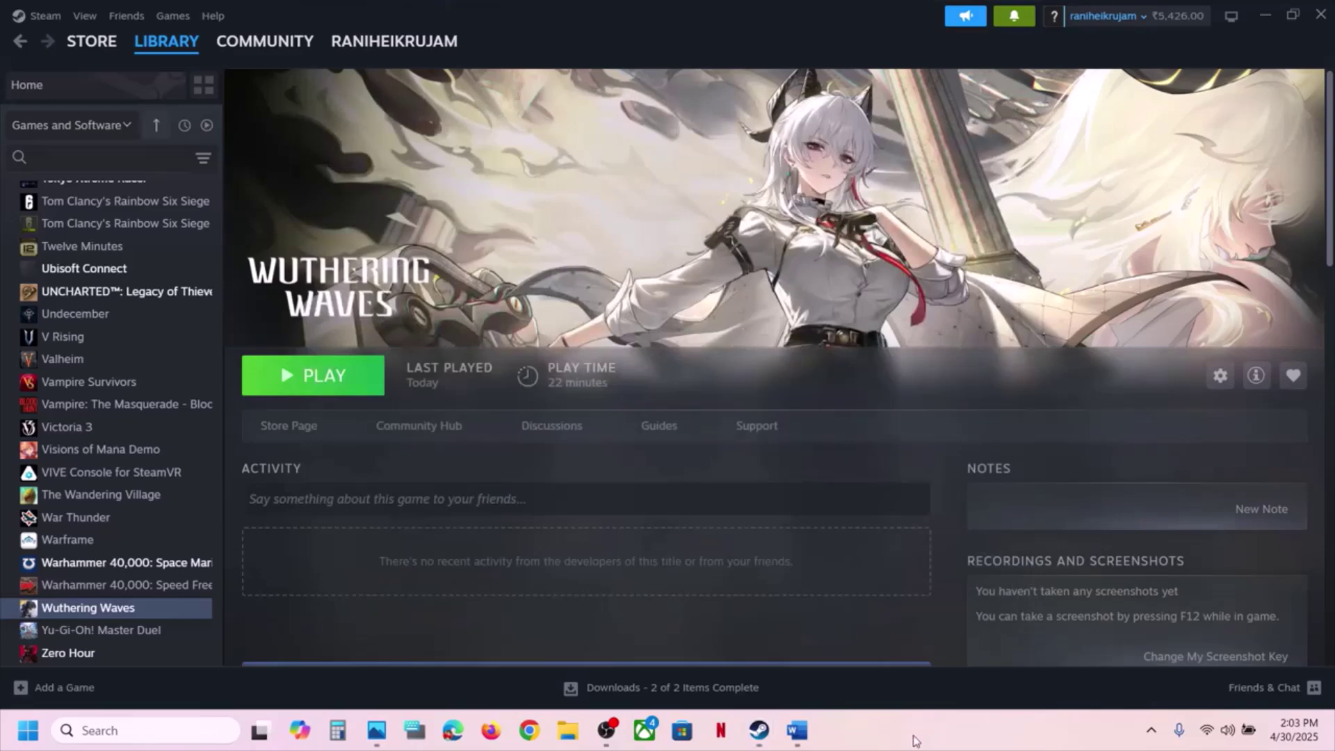
Return to the Word document and highlight the Step 6 instruction about allowing the game exe in the antivirus program or Windows Security.
left_click(799, 731)
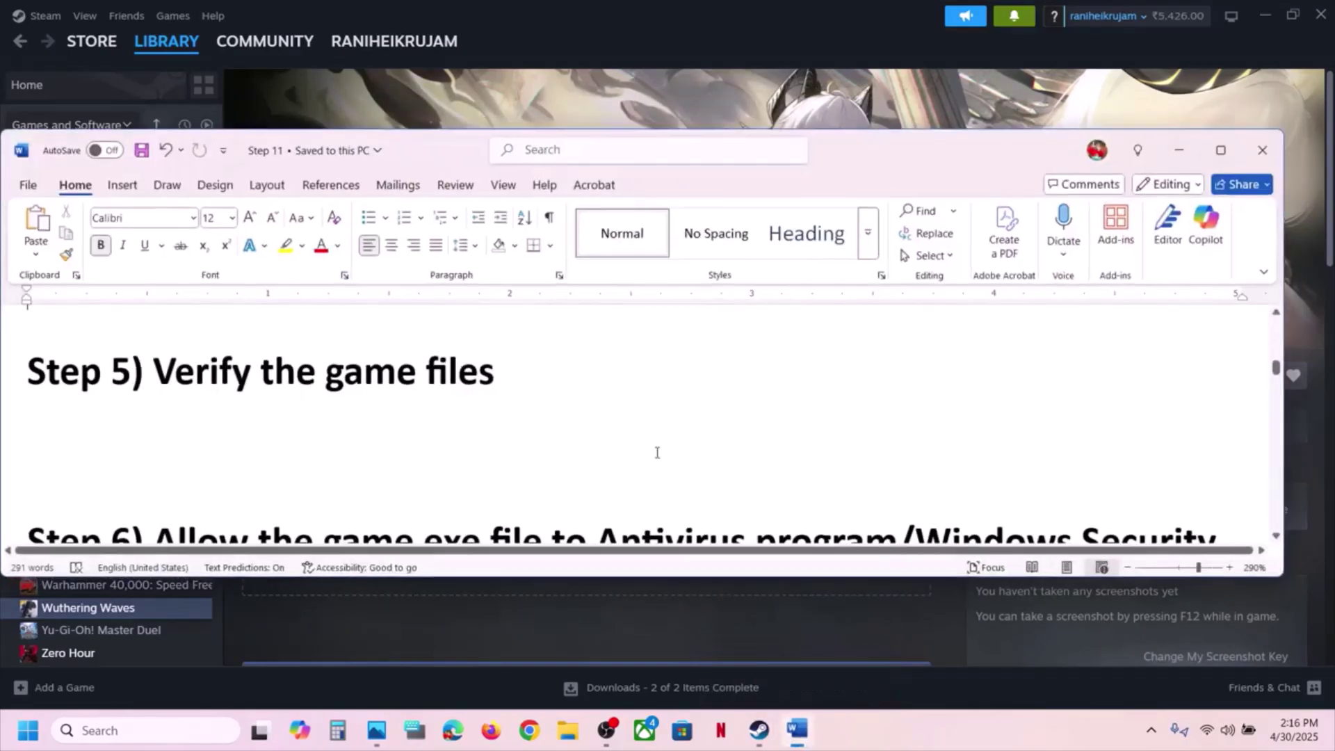
scroll(657, 452, "down", 3)
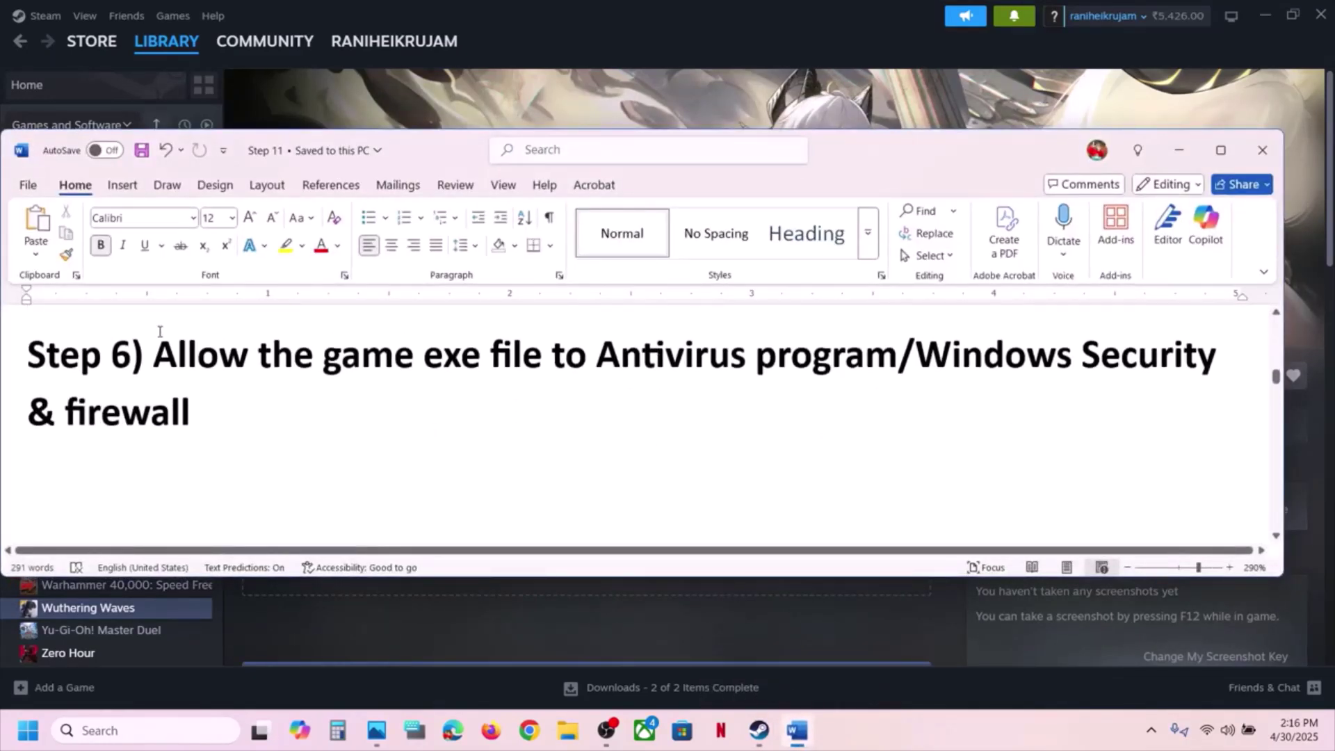
left_click_drag(158, 347, 837, 366)
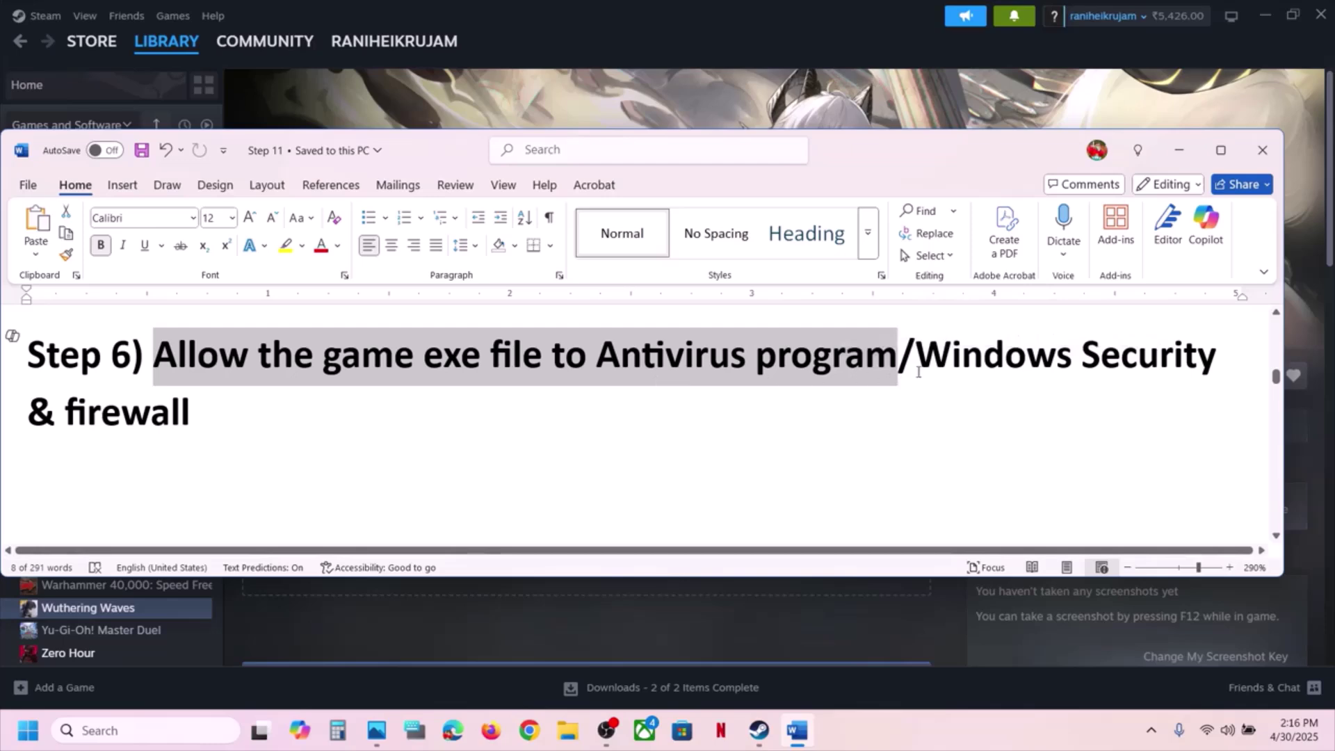
left_click_drag(918, 355, 1022, 375)
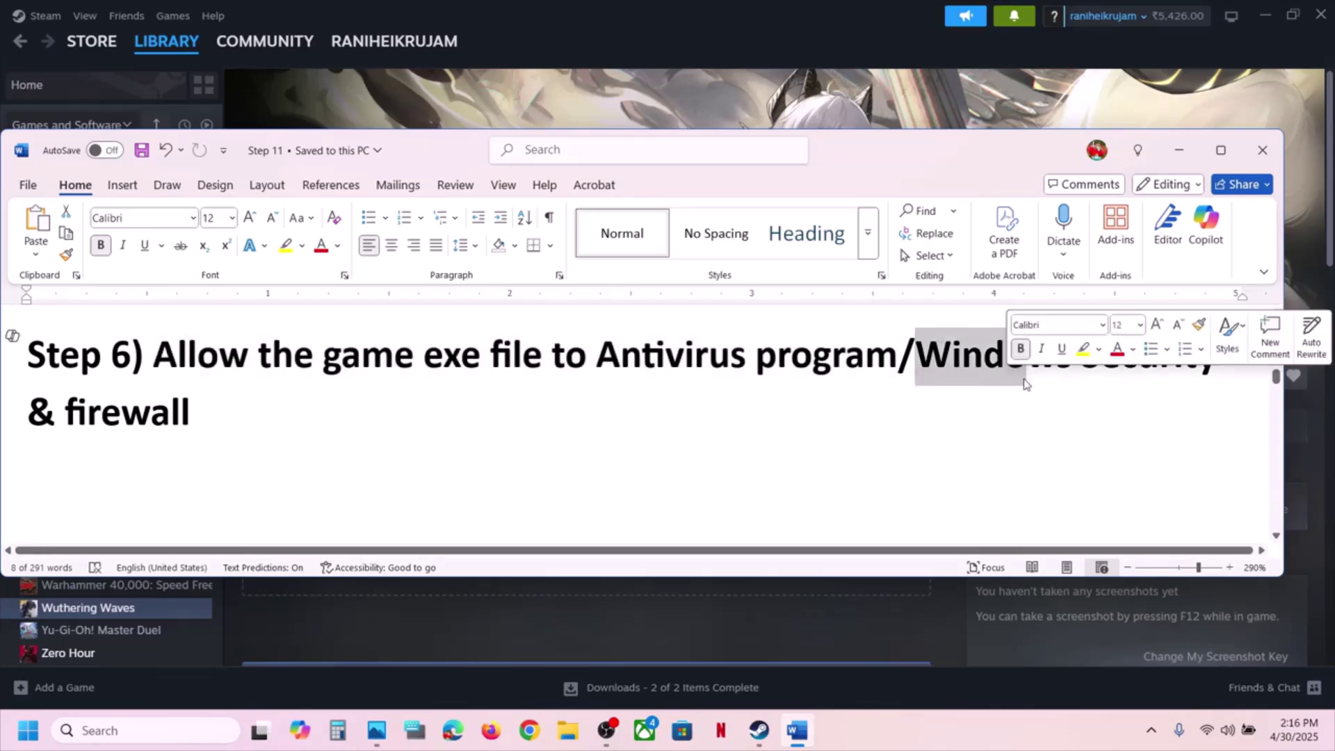
Open Windows Settings and go through Privacy & security to the Virus & threat protection page of Windows Security.
left_click(812, 126)
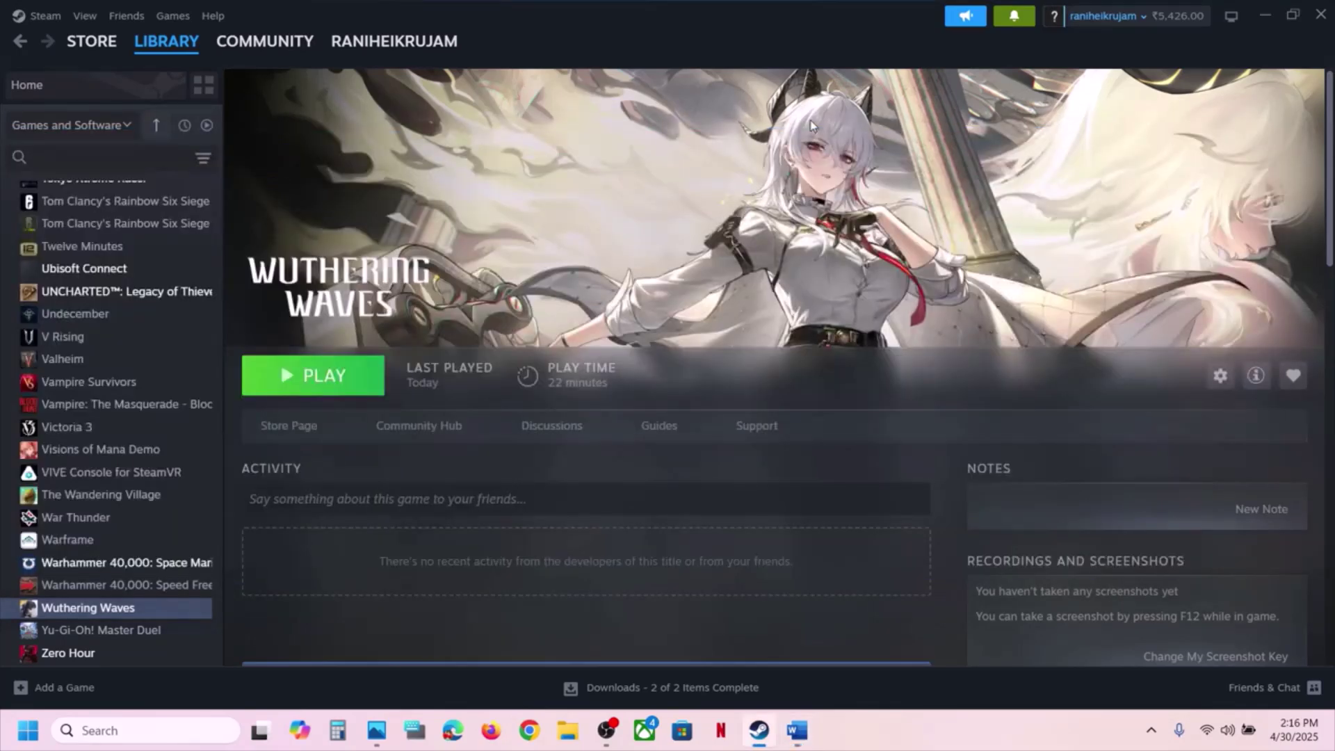
key("super+i")
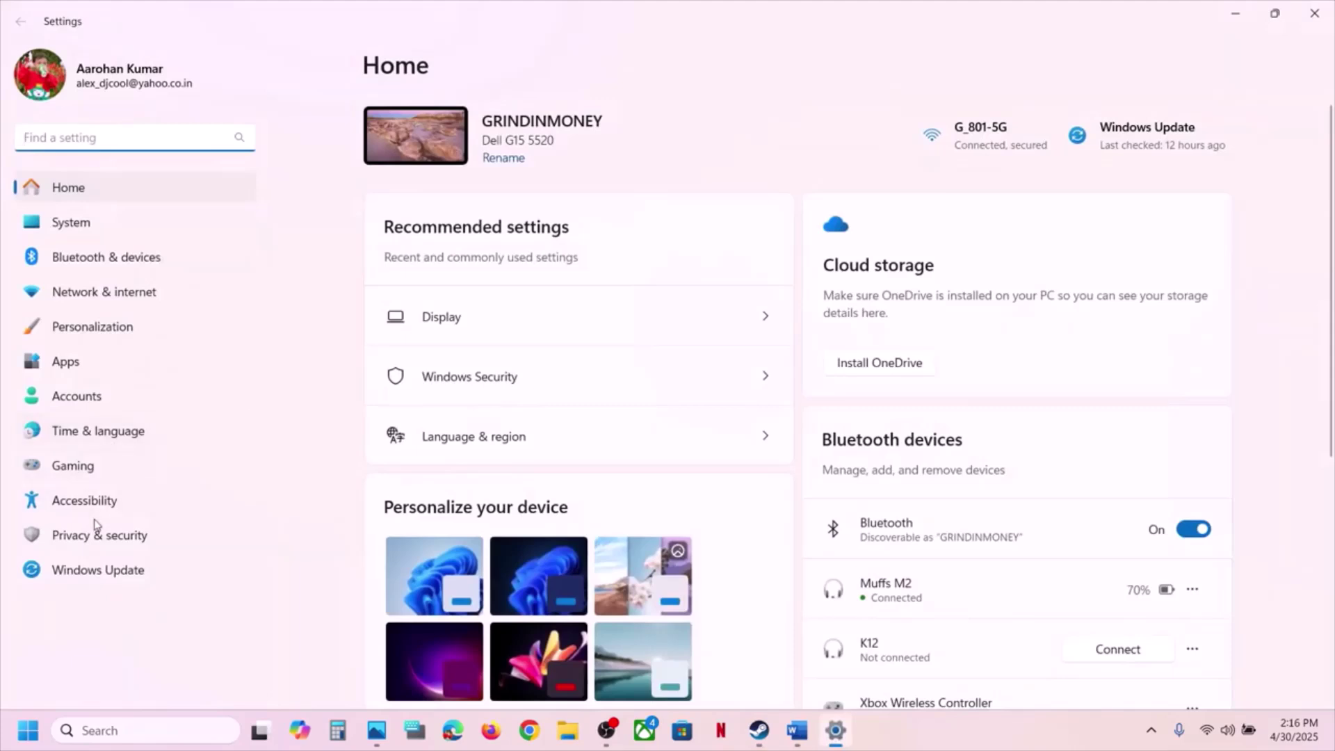
left_click(94, 535)
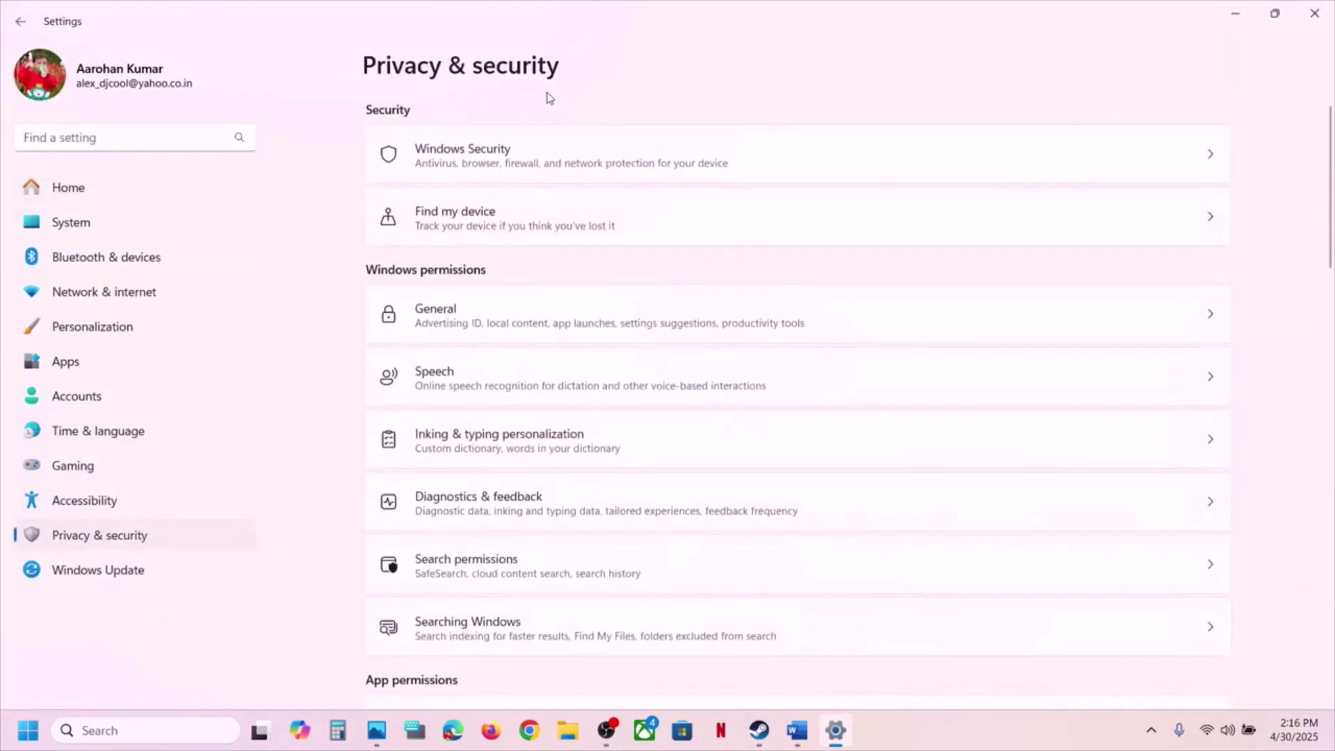
left_click(606, 160)
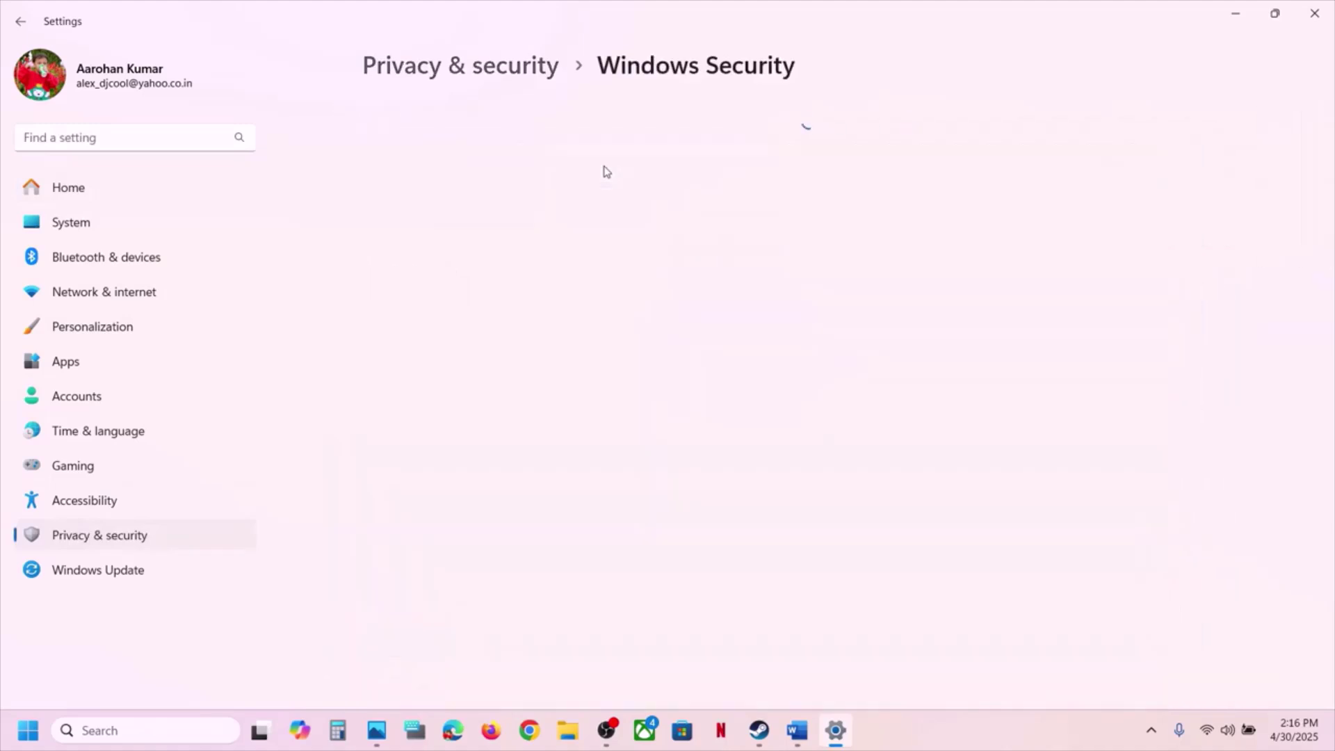
left_click(500, 254)
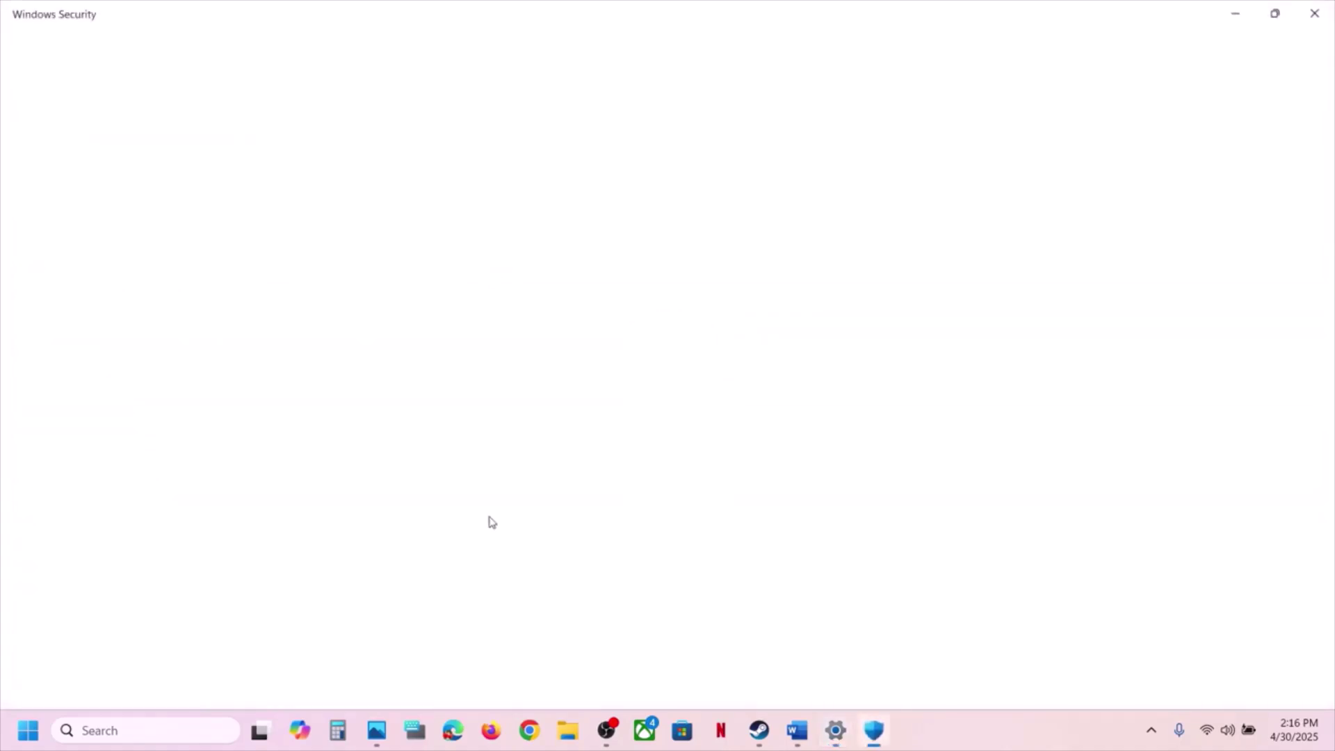
Open the ransomware protection settings and go to the list of apps allowed through Controlled folder access.
scroll(490, 523, "down", 4)
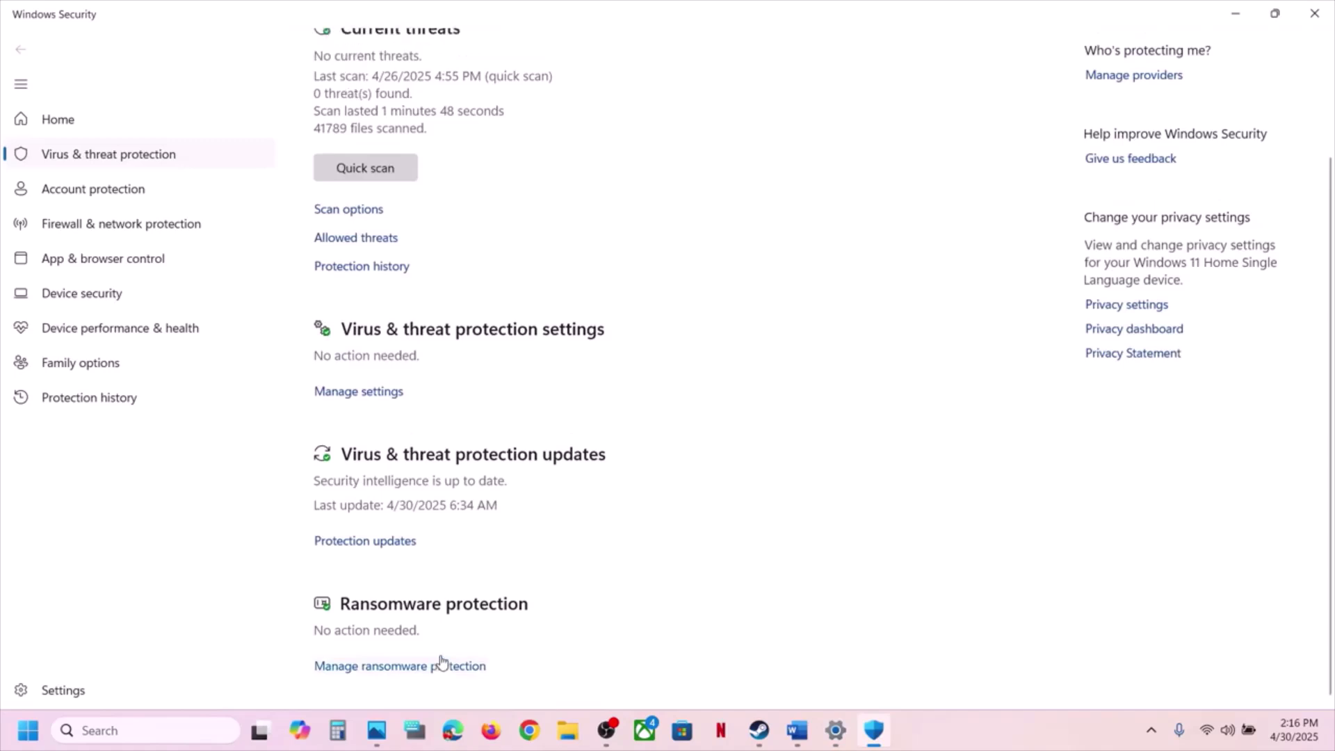
left_click(441, 660)
left_click(463, 373)
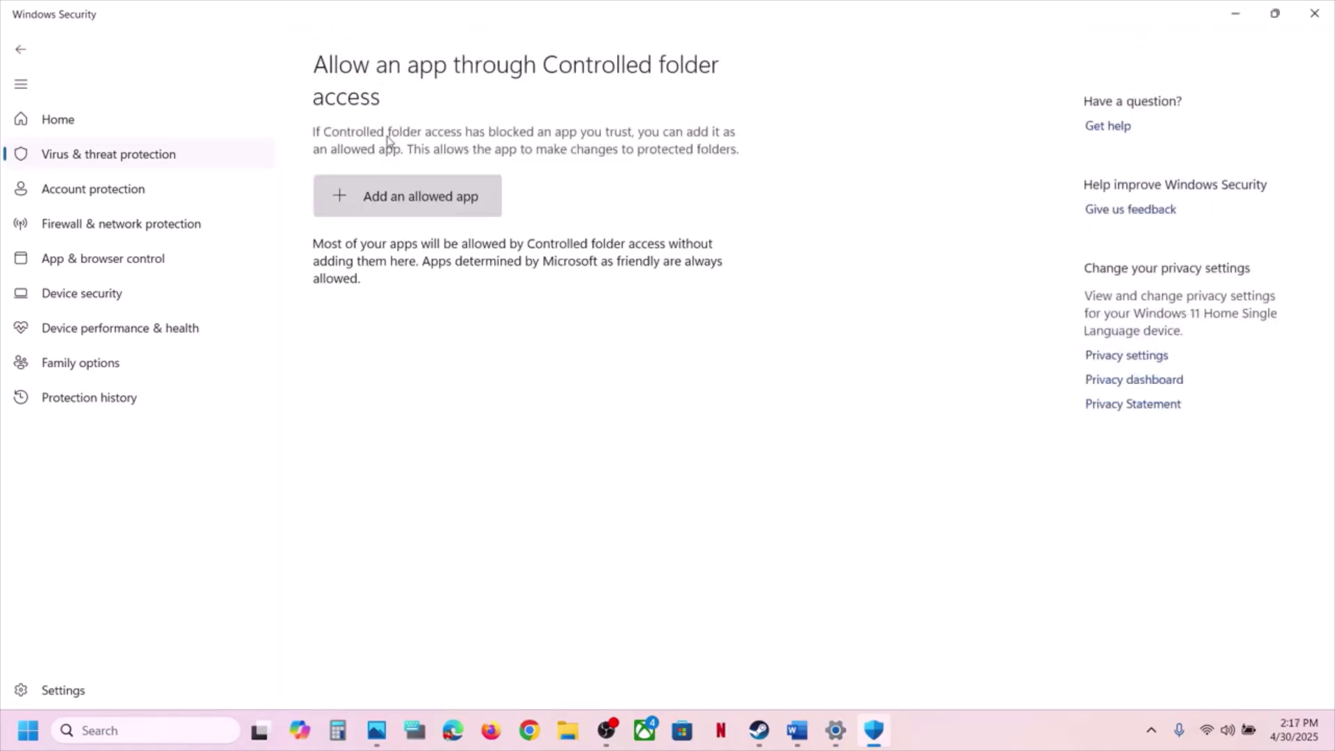
Add the Wuthering Waves application from the game's folder in steamapps\common as an allowed app for Controlled folder access.
scroll(388, 141, "down", 2)
left_click(404, 69)
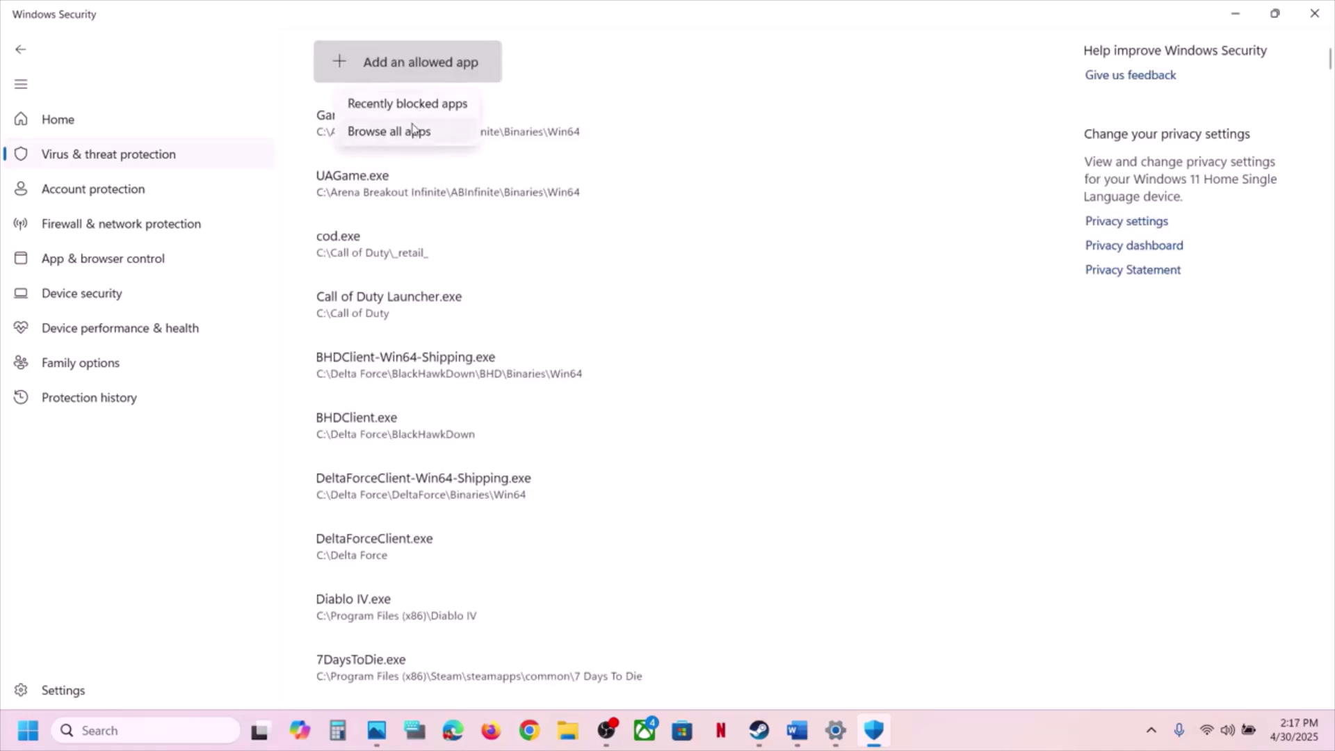
left_click(413, 131)
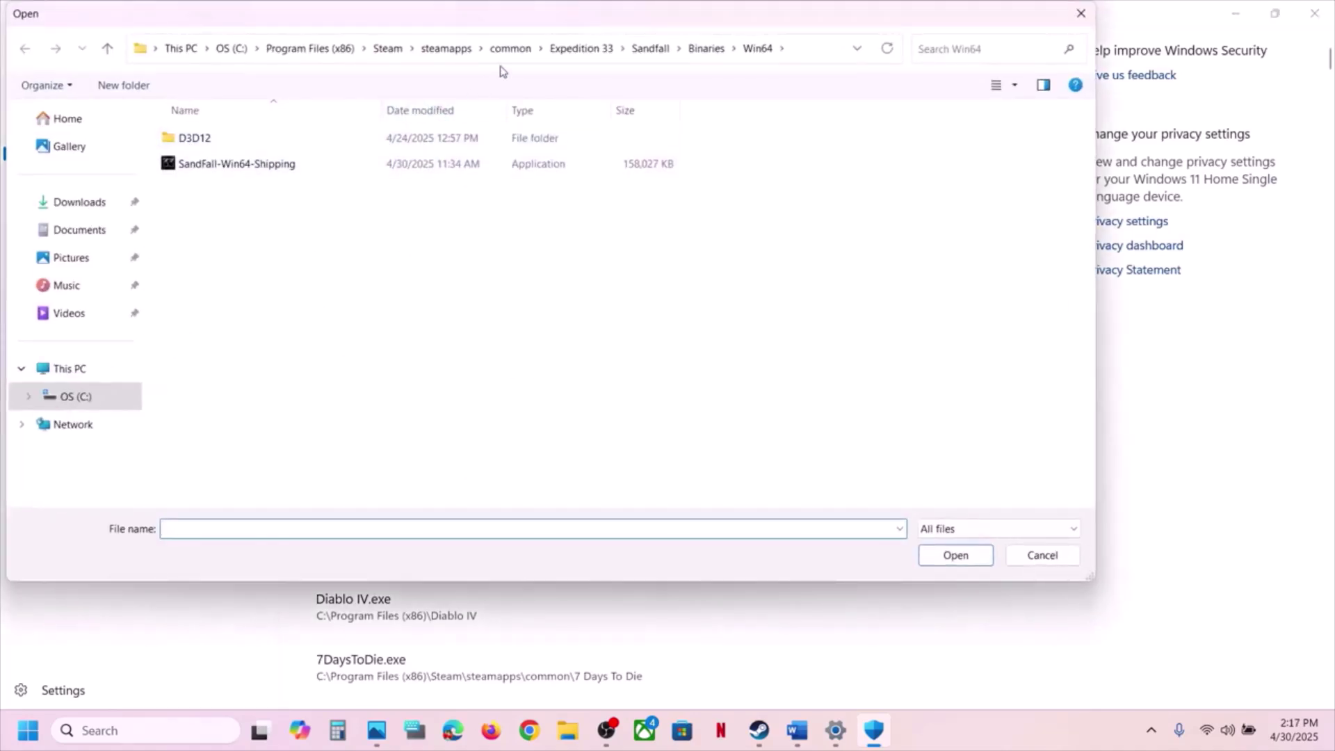
left_click(510, 48)
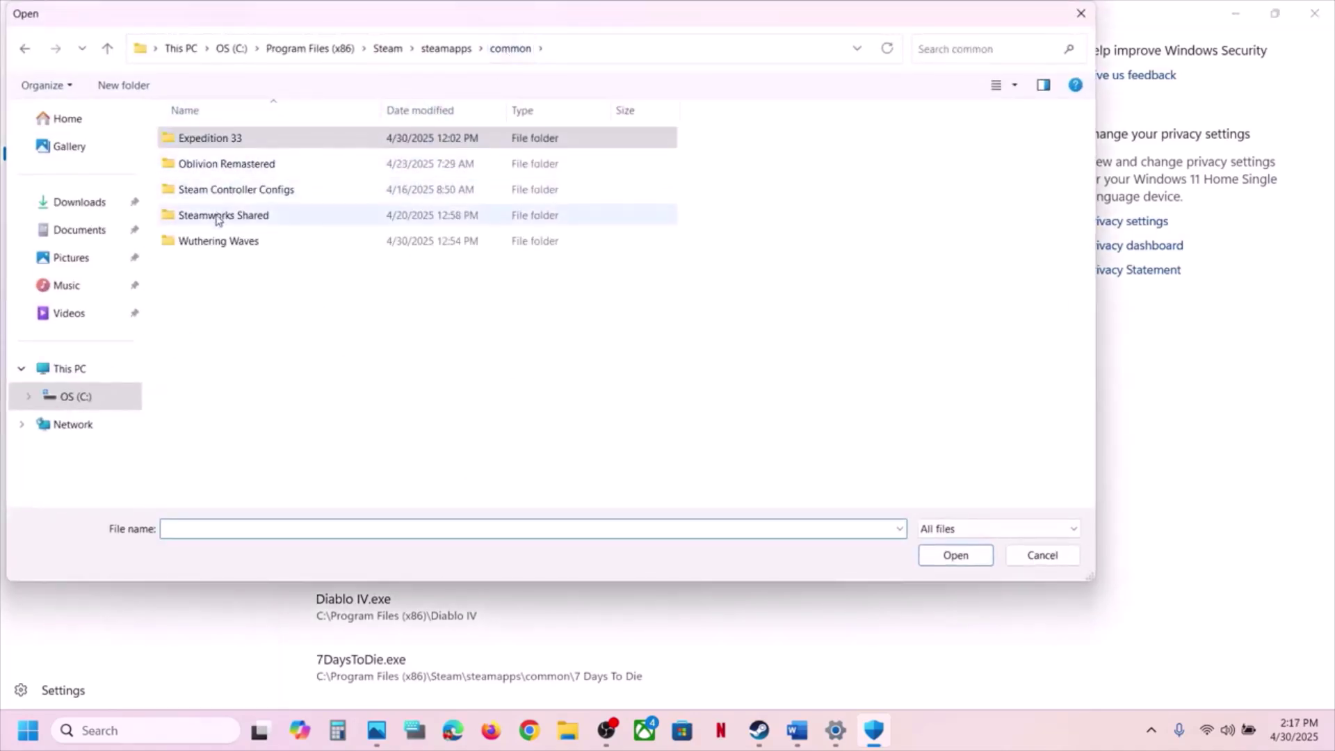
double_click(212, 241)
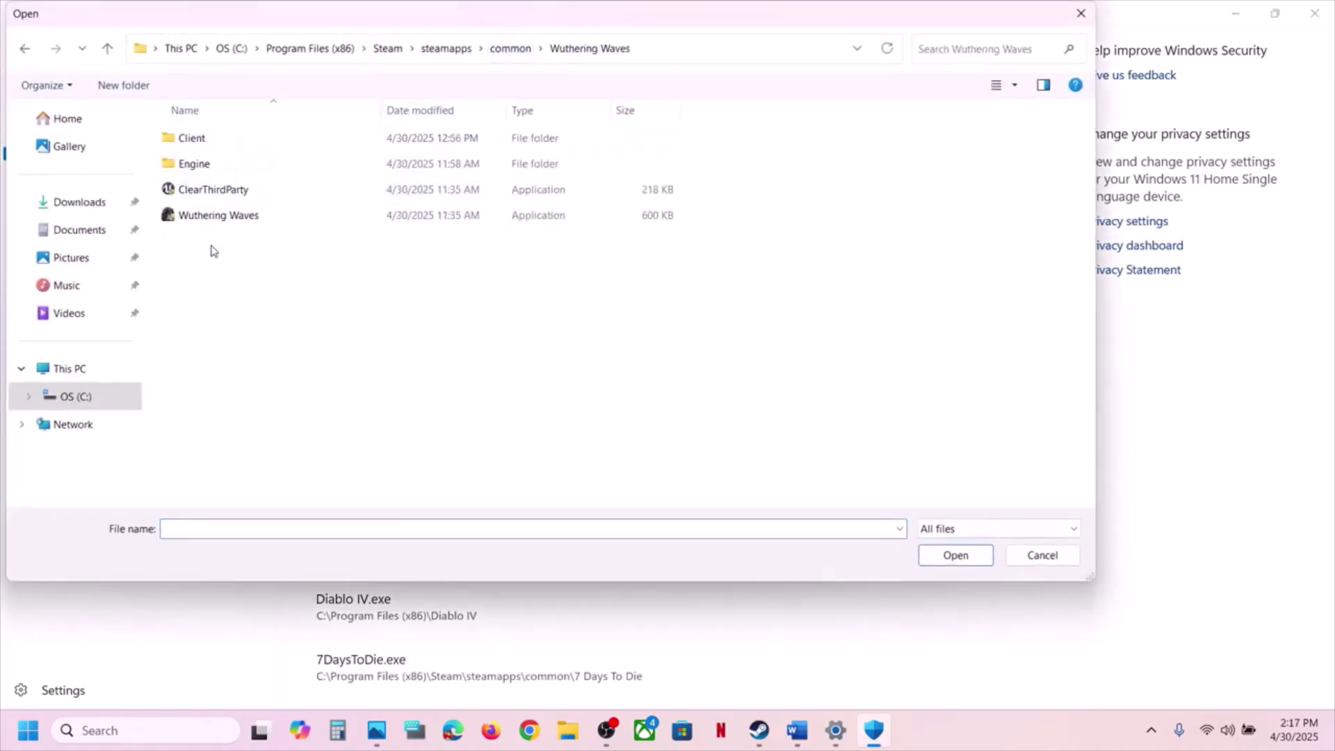
left_click(720, 48)
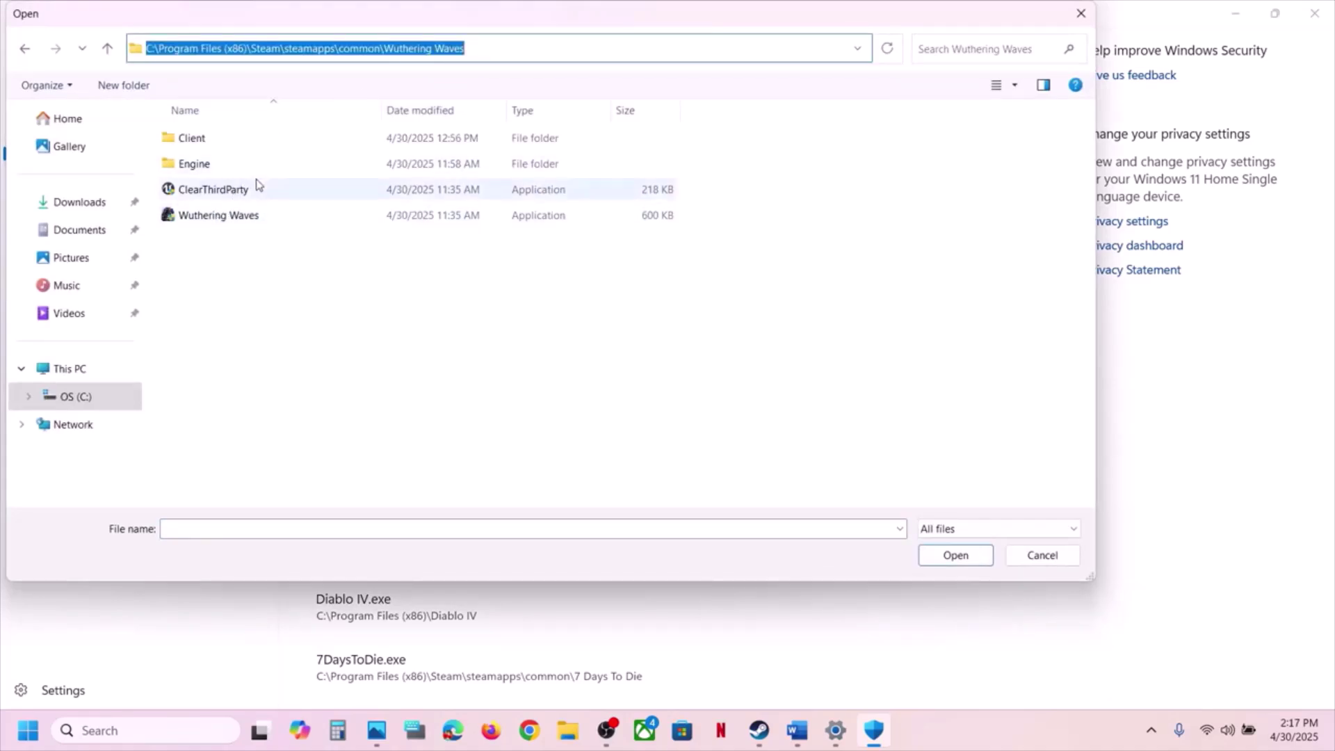
left_click(224, 216)
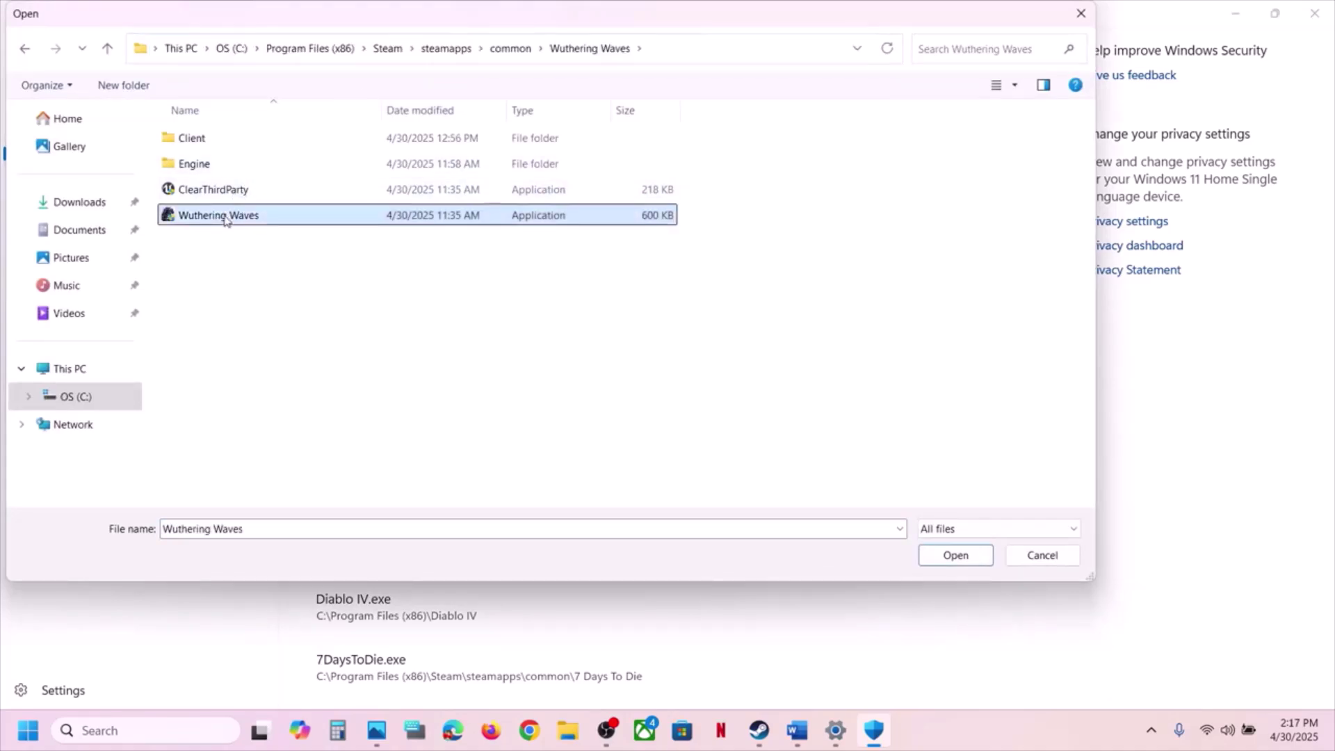
left_click(945, 560)
Add Client-Win64-Shipping from the game's Client\Binaries\Win64 folder as another allowed app for Controlled folder access.
left_click(399, 77)
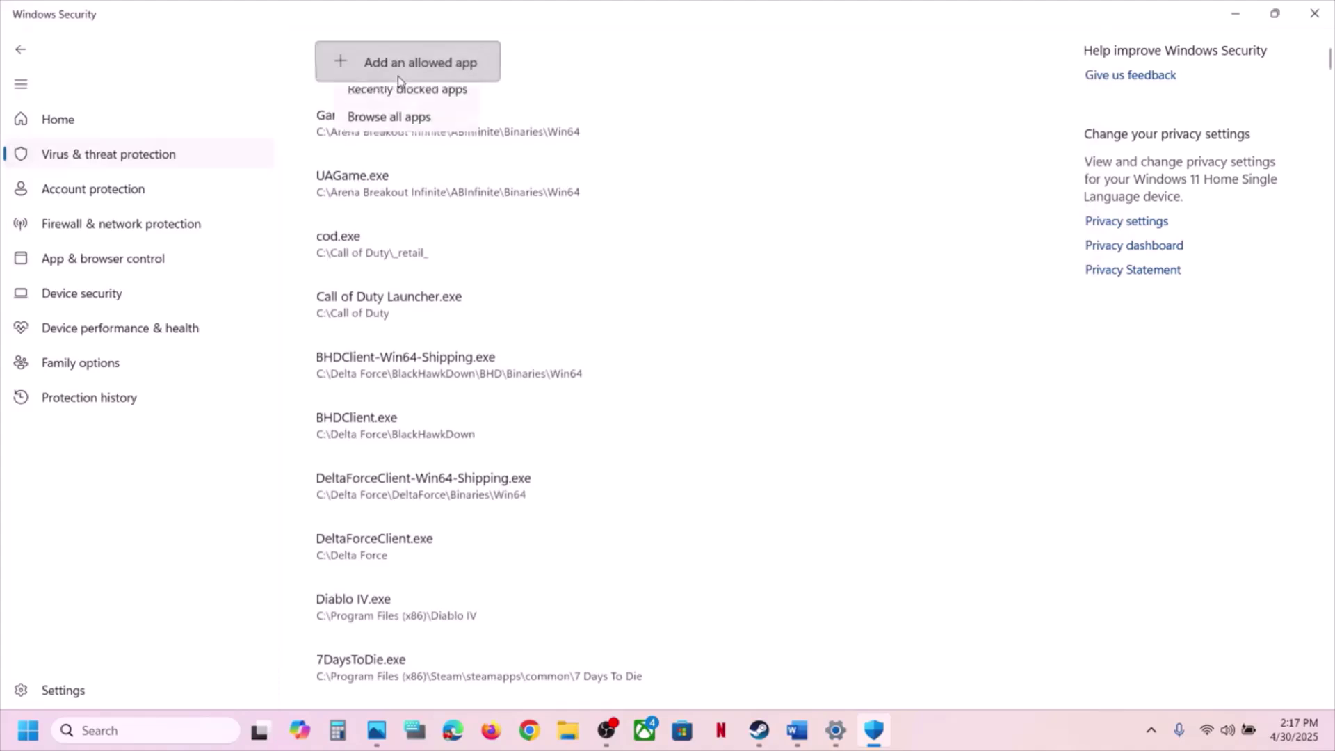
left_click(426, 133)
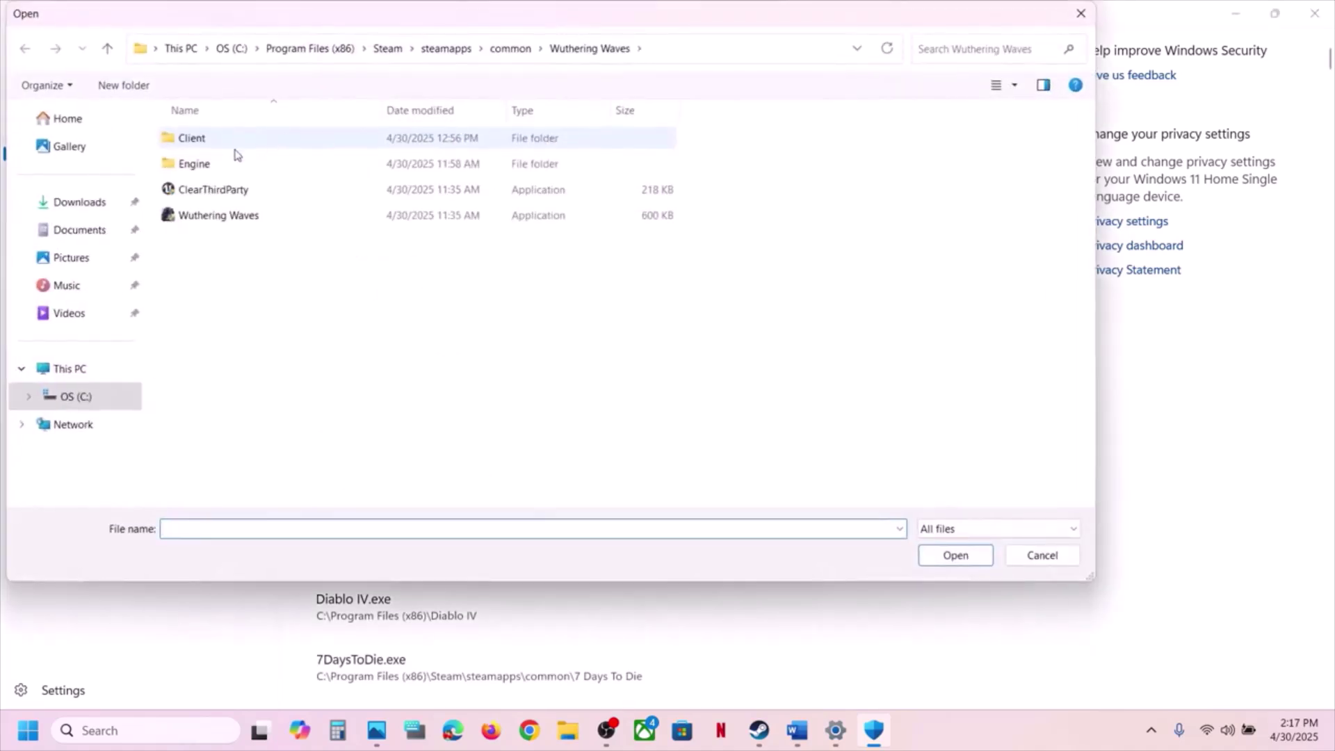
double_click(192, 139)
double_click(192, 139)
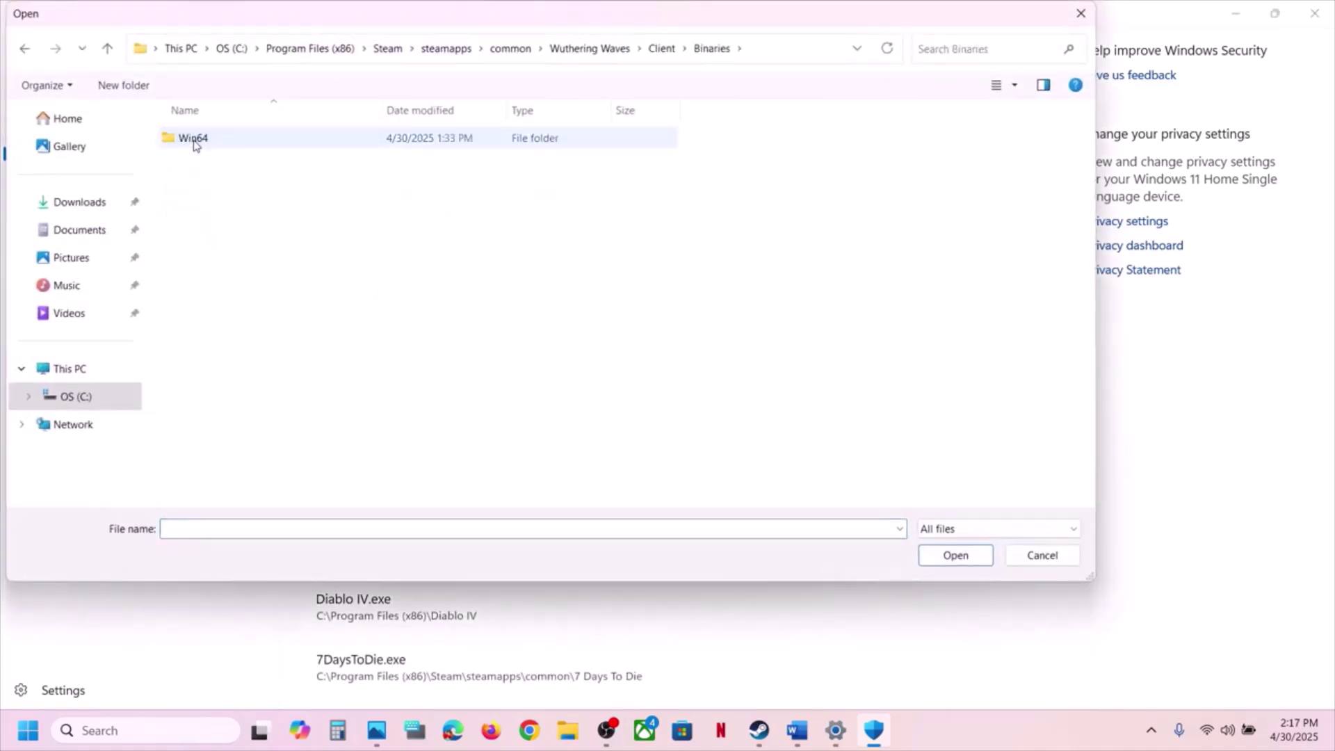
double_click(191, 139)
left_click(216, 369)
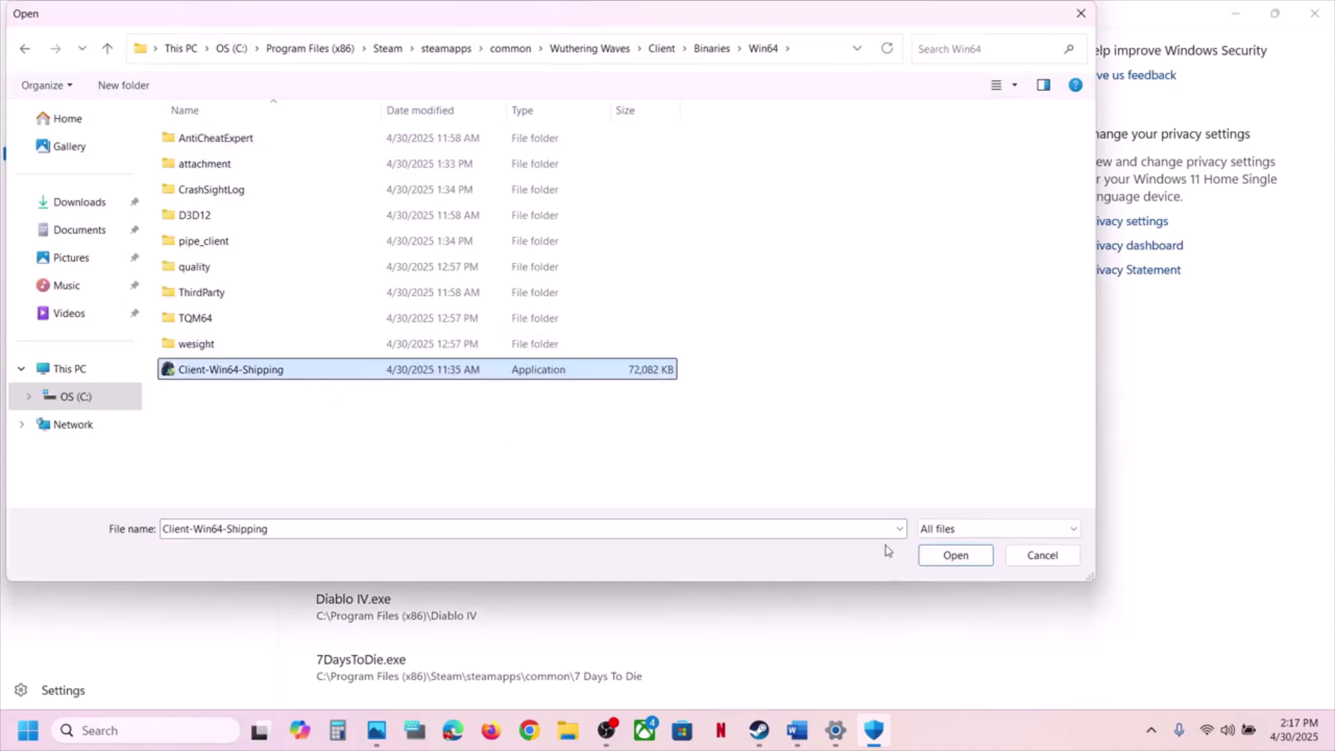
left_click(955, 555)
Open Control Panel and go to the list of apps allowed to communicate through Windows Defender Firewall.
left_click(187, 728)
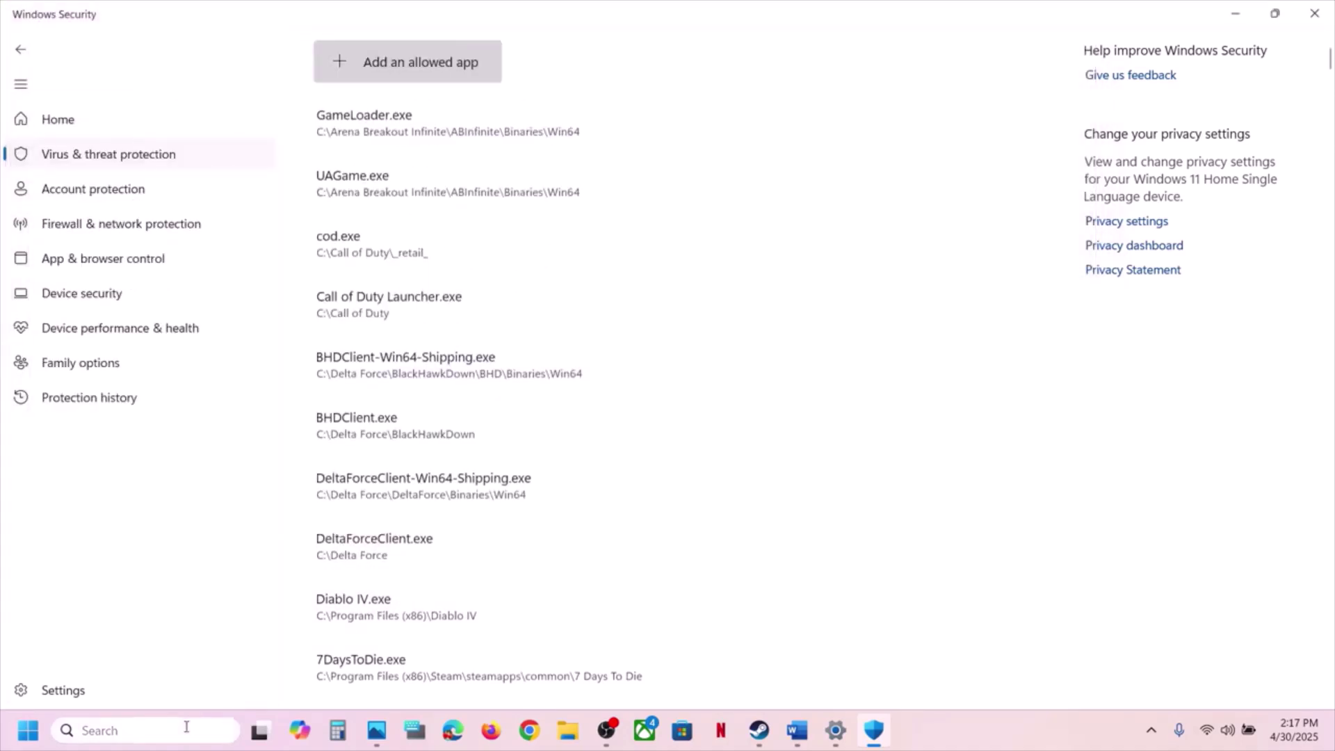
type("control4")
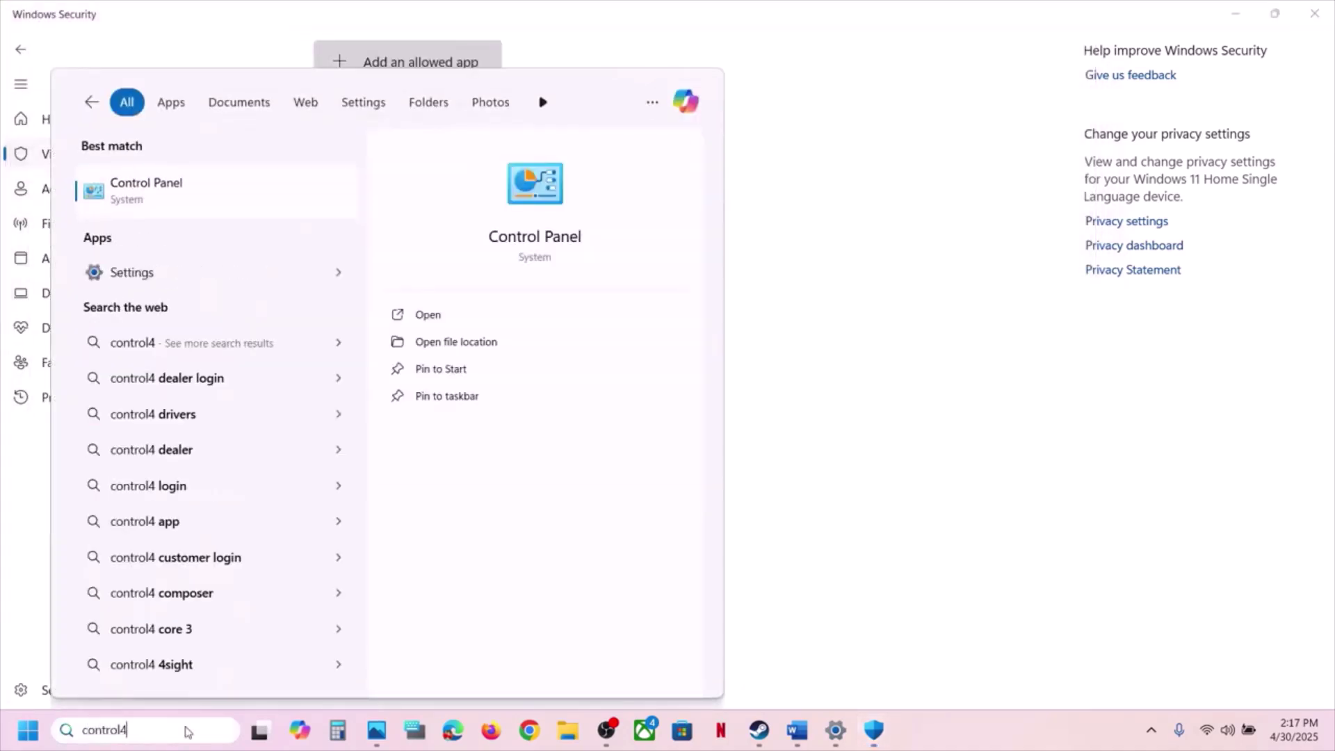
key("Return")
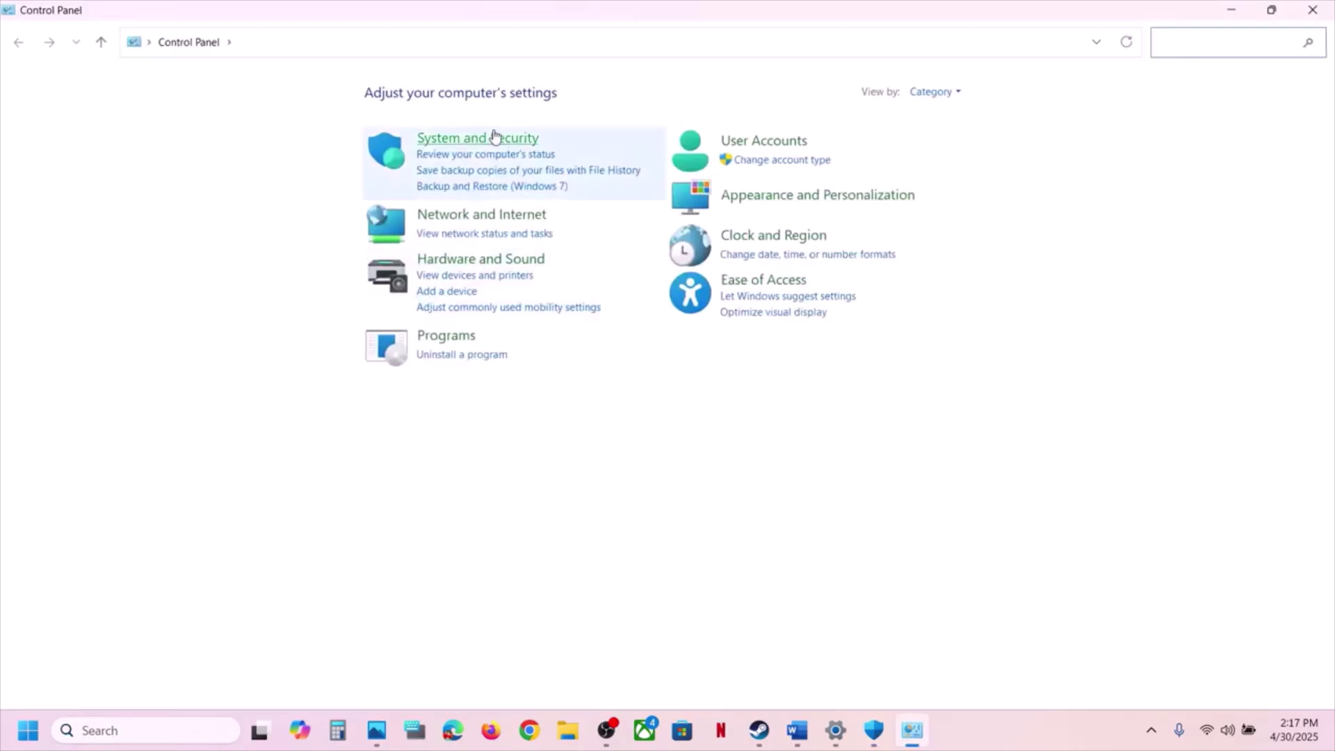
left_click(494, 138)
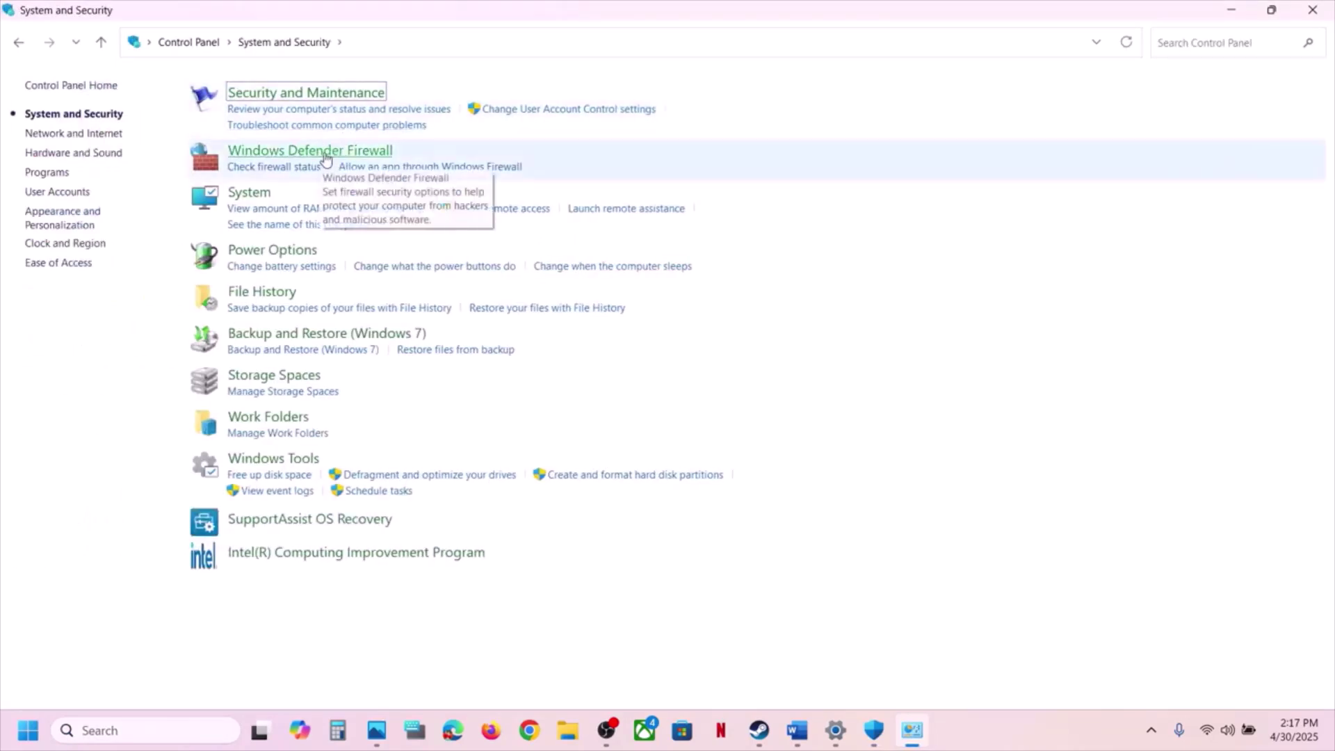
left_click(301, 157)
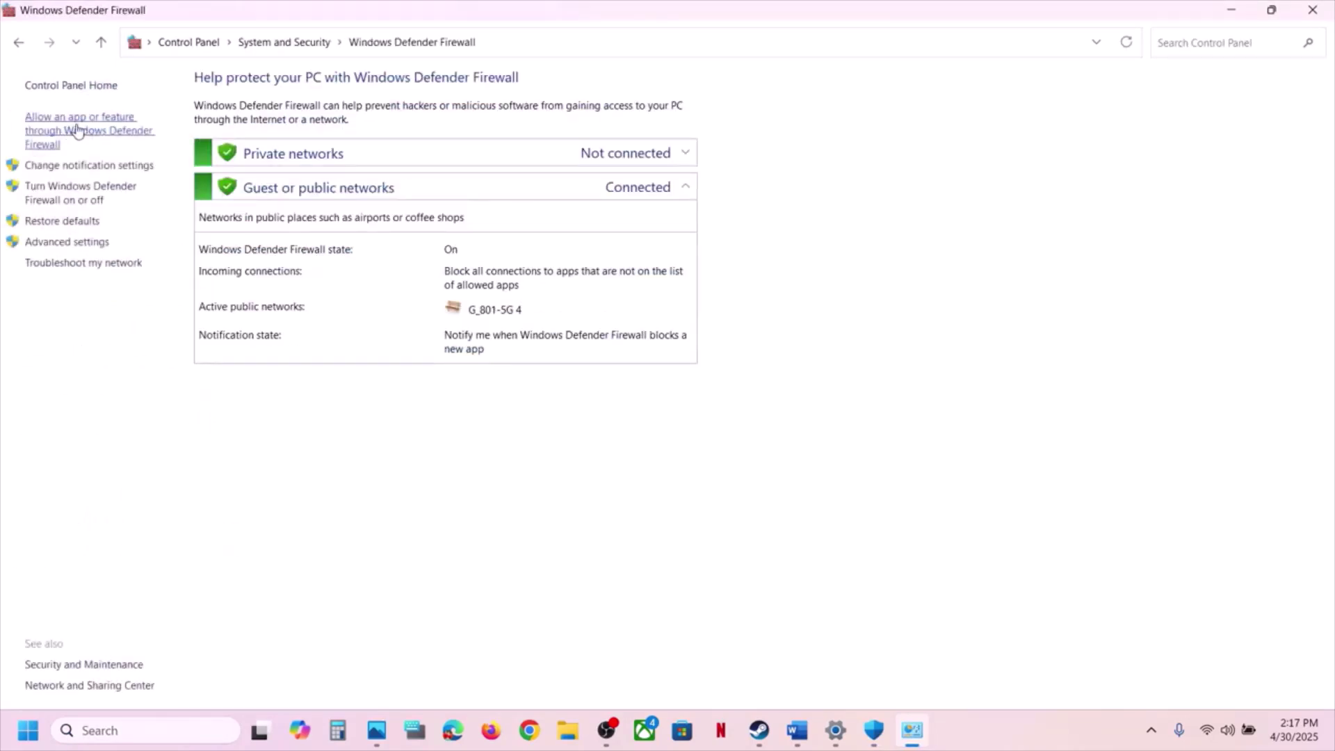
left_click(95, 134)
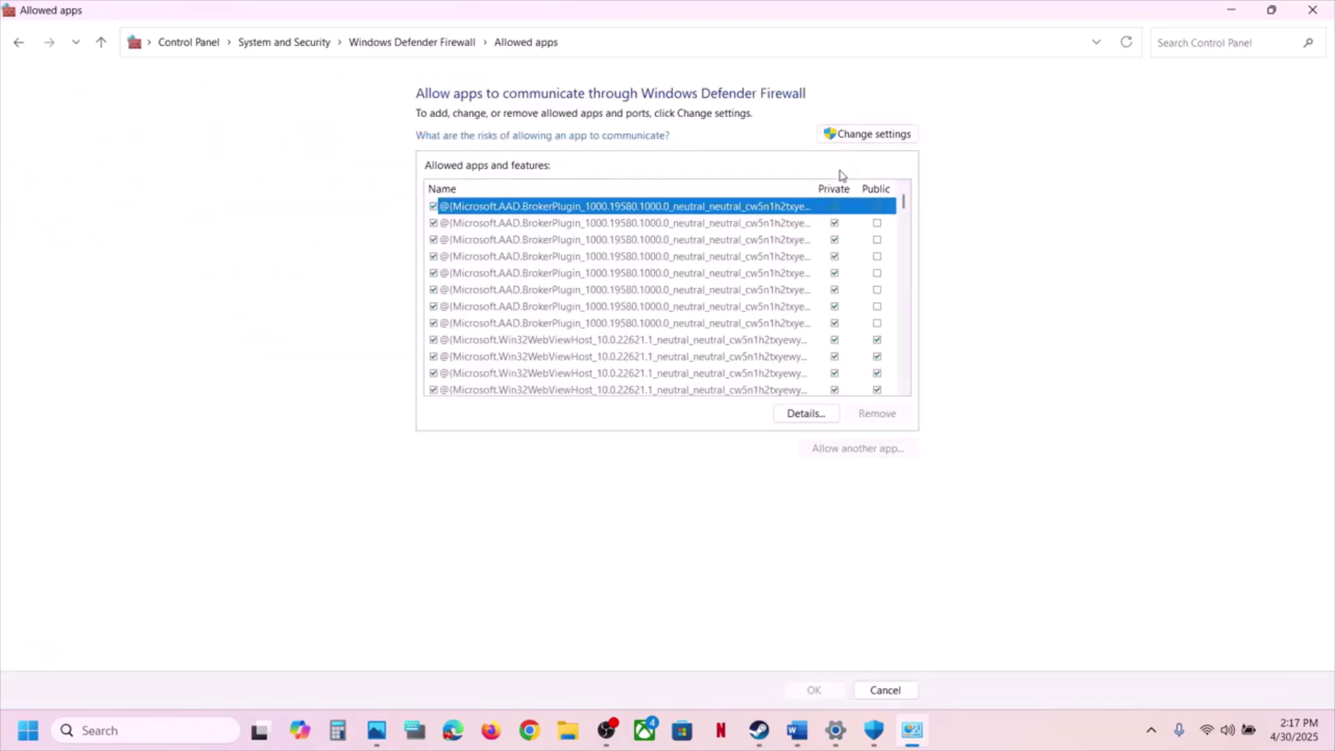
Unlock the firewall's allowed apps settings and add the Wuthering Waves application from the game's folder in steamapps\common.
left_click(885, 136)
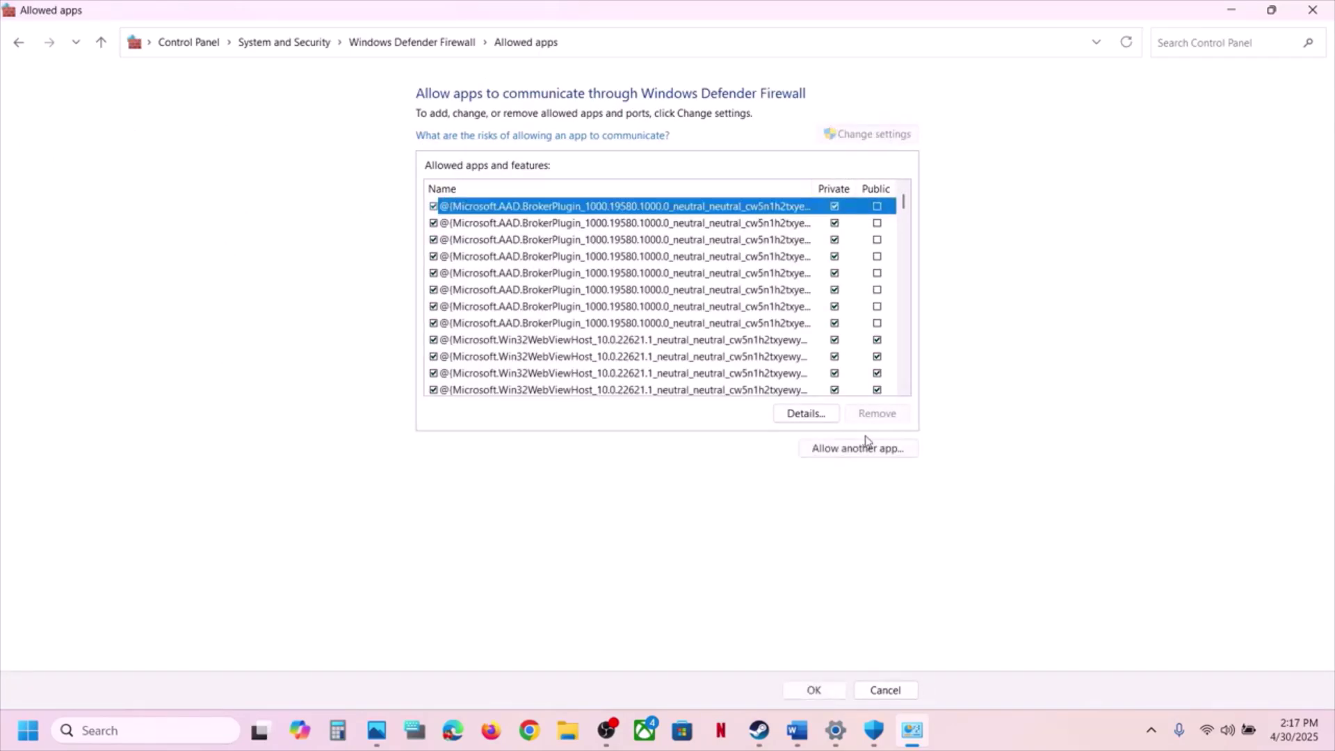
left_click(864, 448)
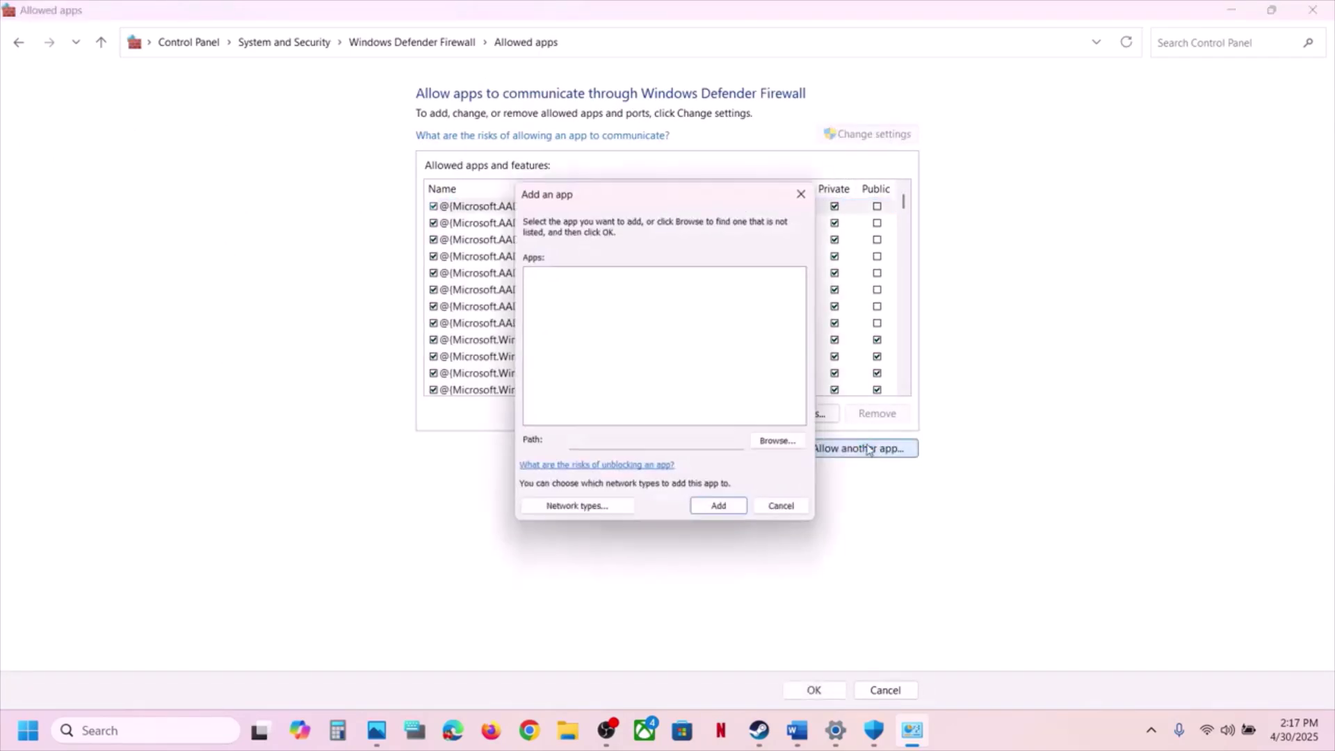
left_click(777, 451)
left_click(819, 210)
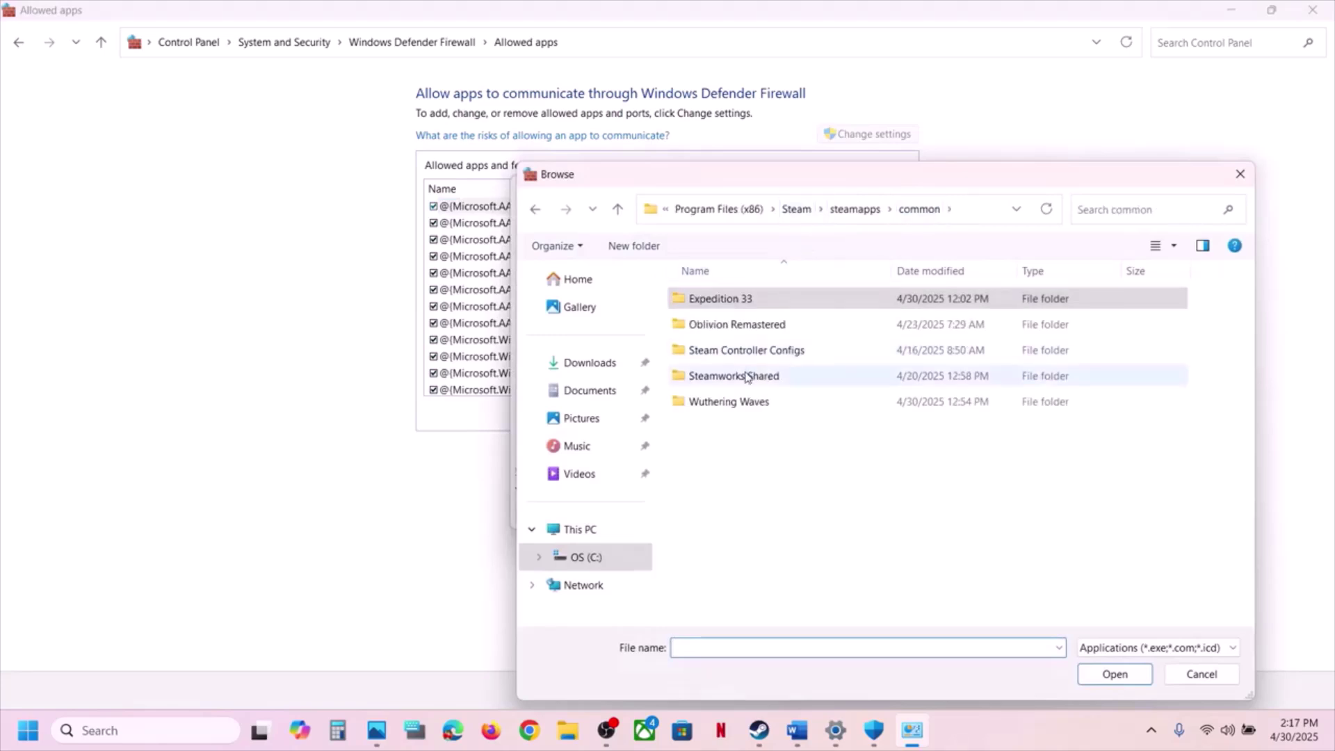
double_click(728, 401)
left_click(729, 376)
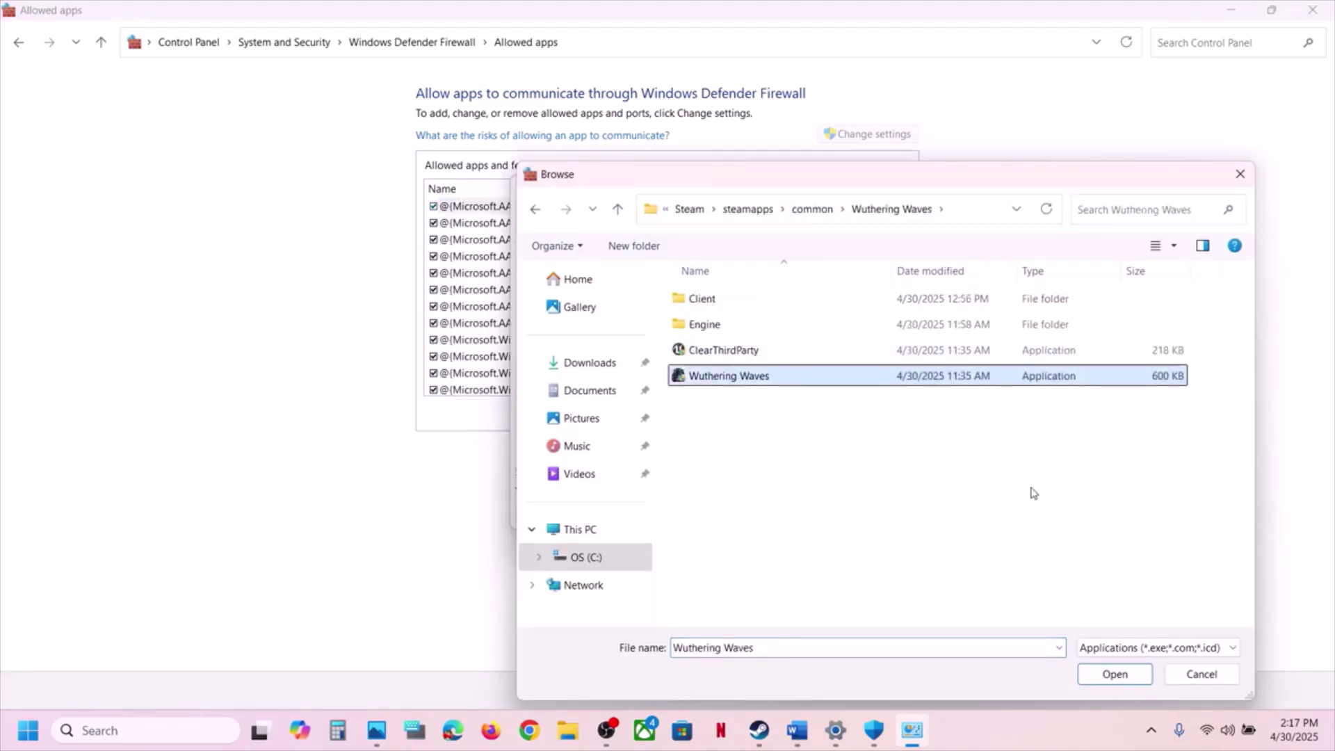
left_click(1115, 674)
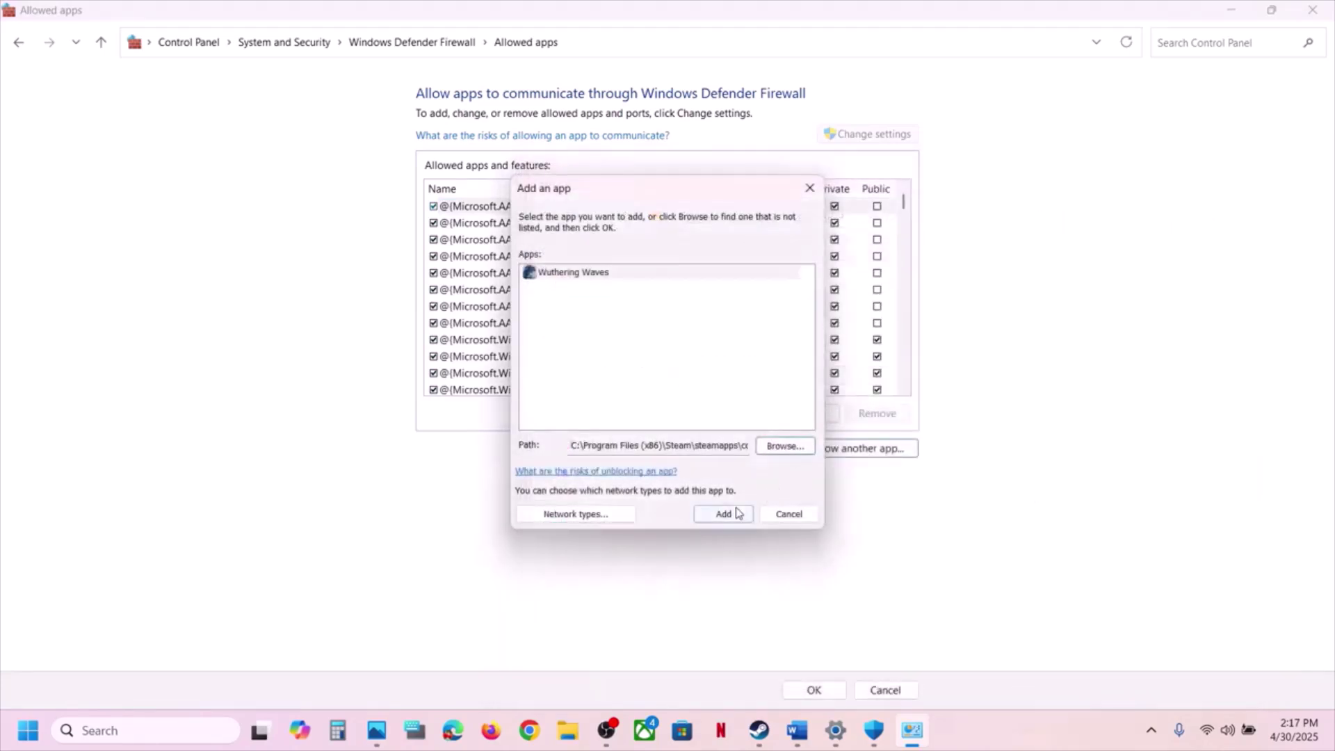
left_click(737, 513)
left_click(770, 426)
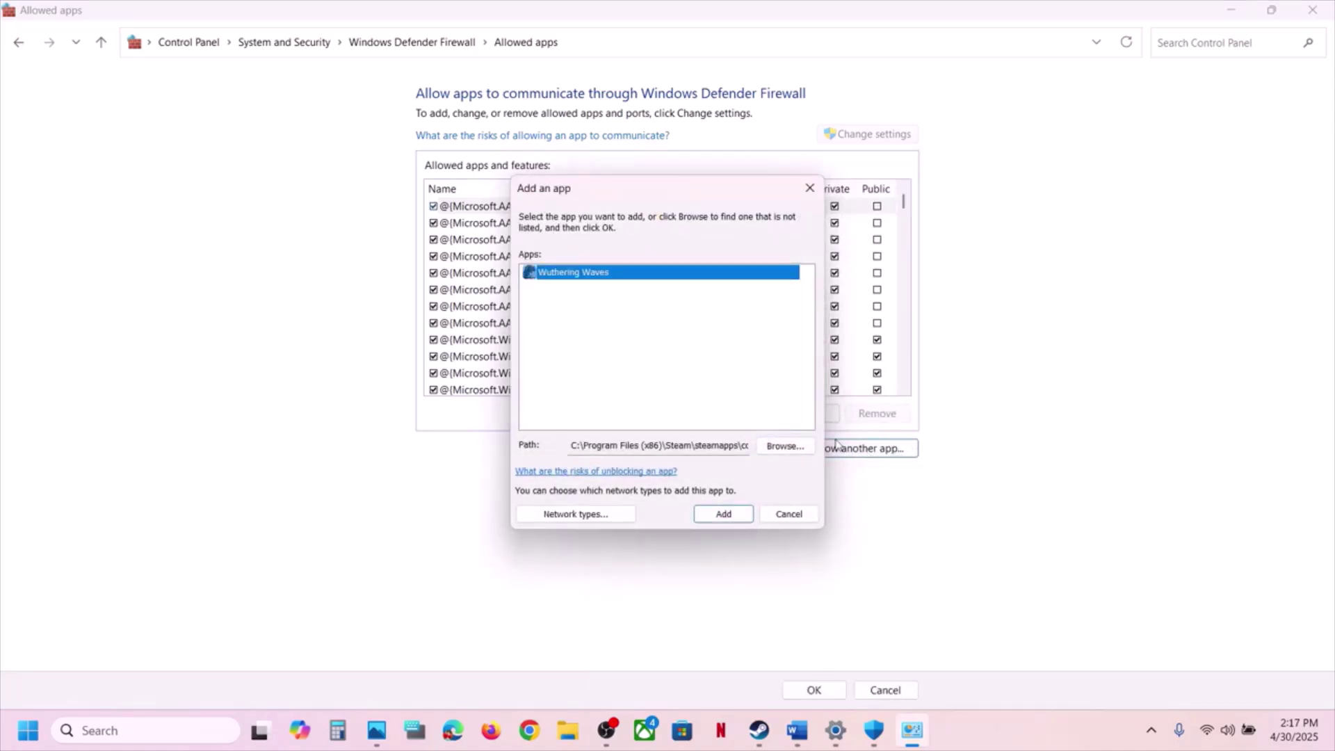
Add Client-Win64-Shipping from the game's Client\Binaries\Win64 folder as another app allowed through the firewall.
left_click(785, 446)
double_click(707, 300)
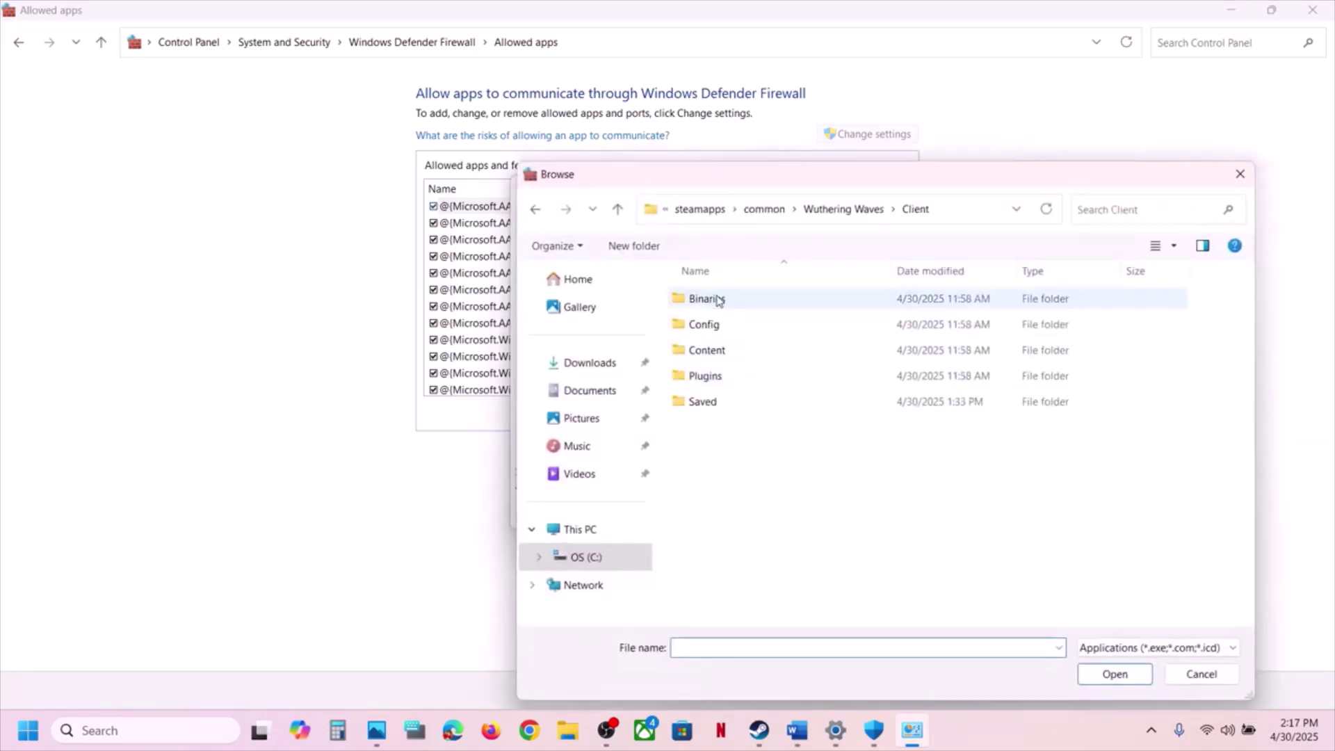
double_click(716, 300)
double_click(715, 300)
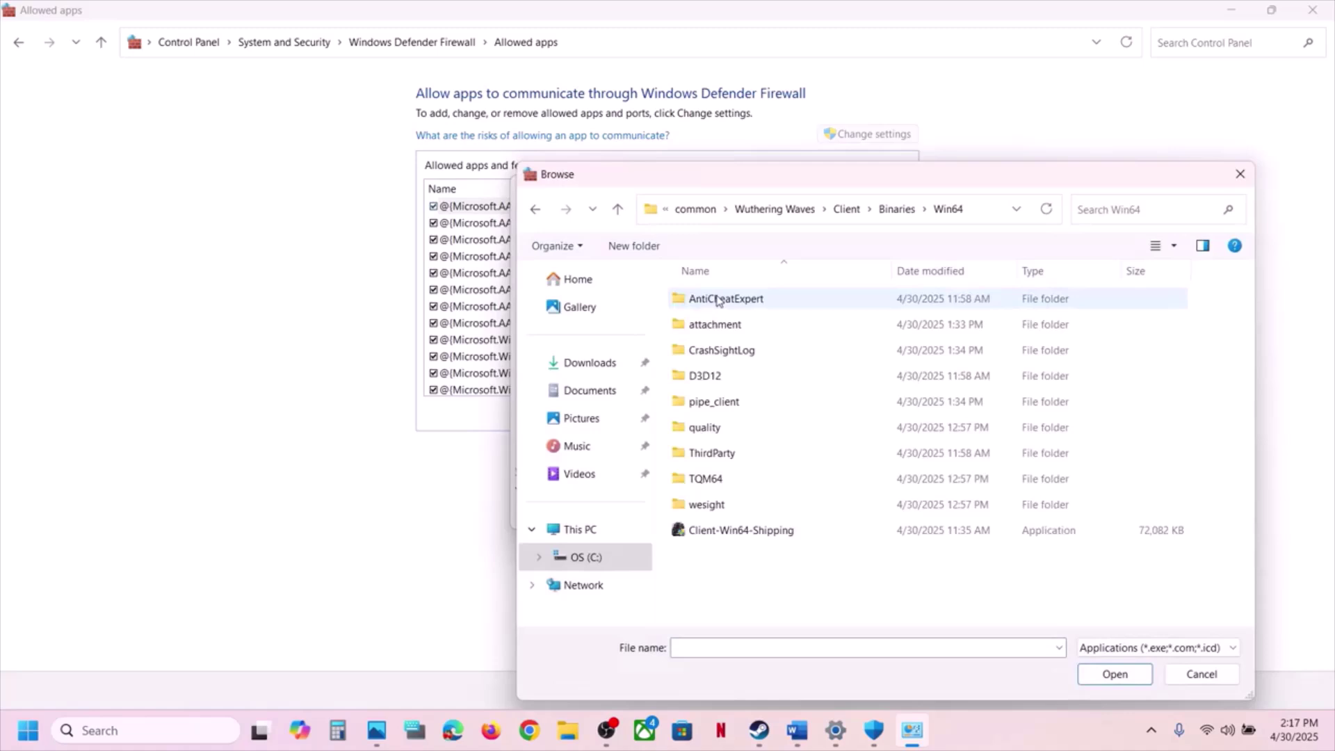
left_click(757, 529)
left_click(1114, 673)
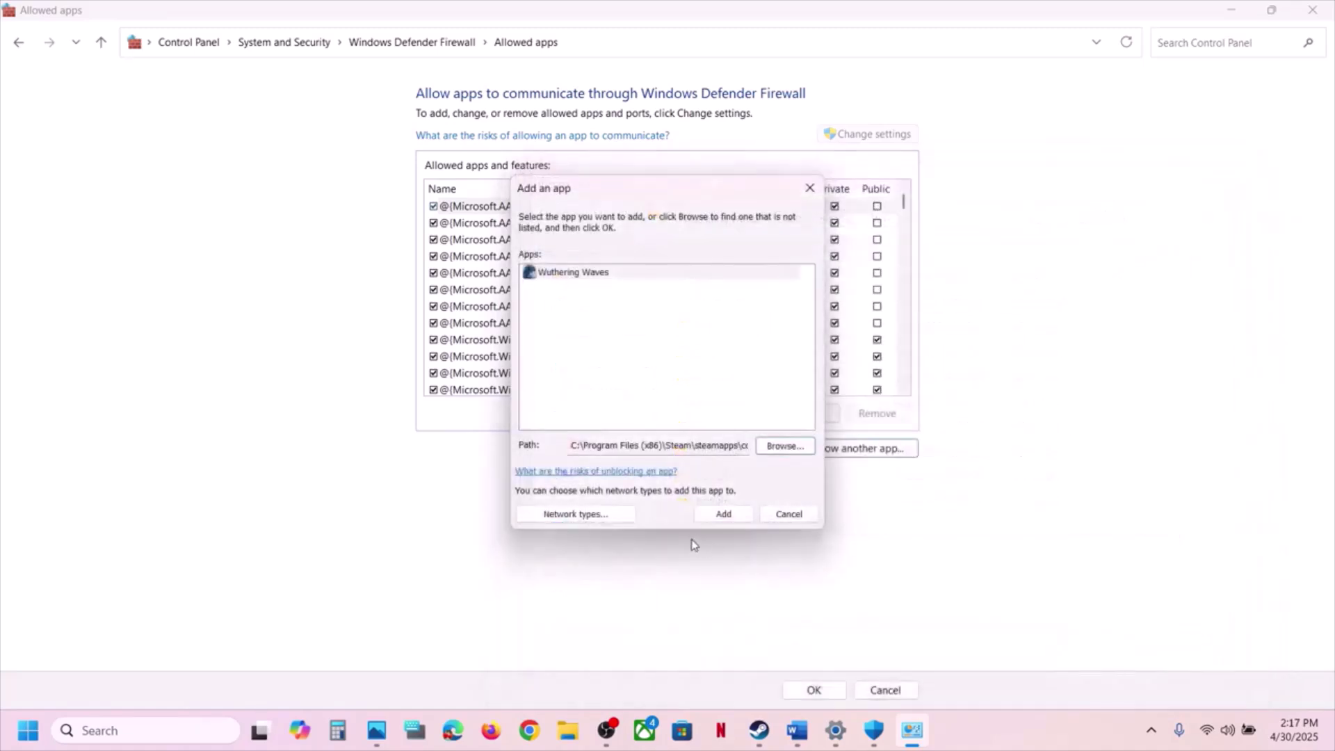
left_click(723, 515)
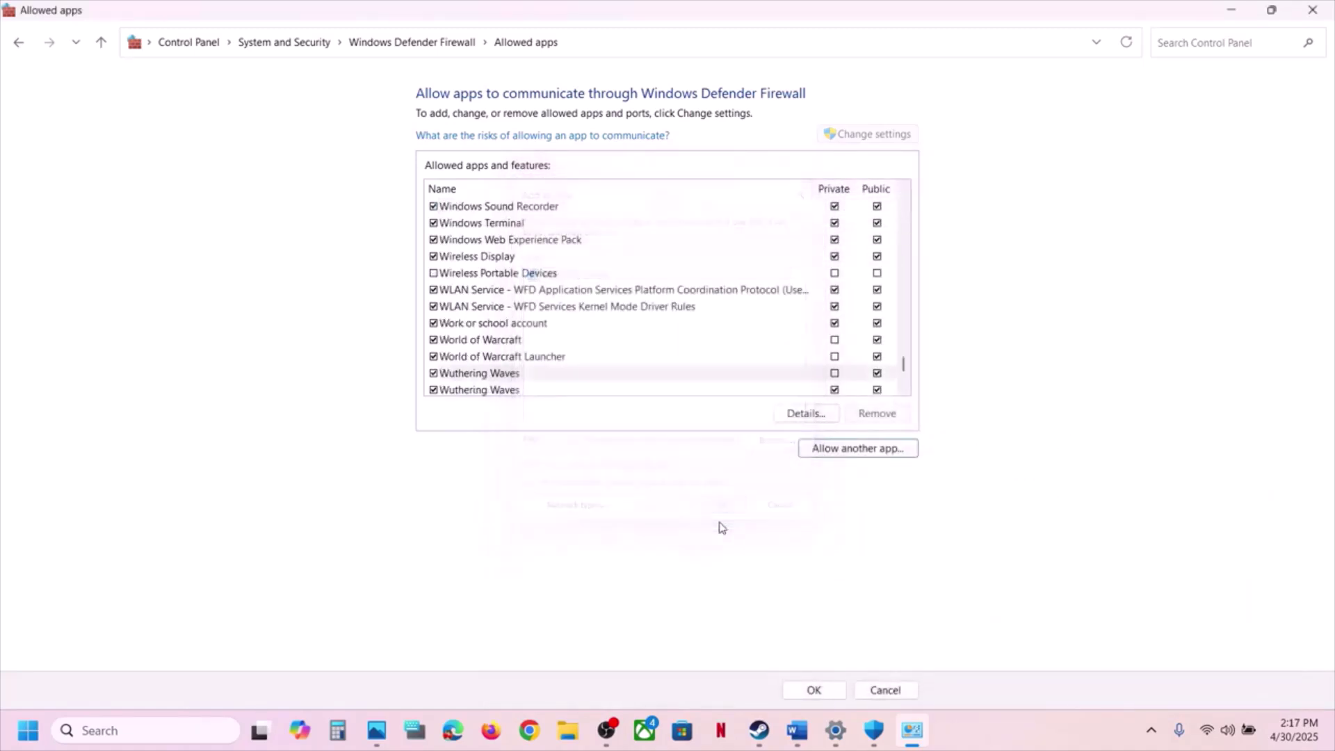
left_click(497, 375)
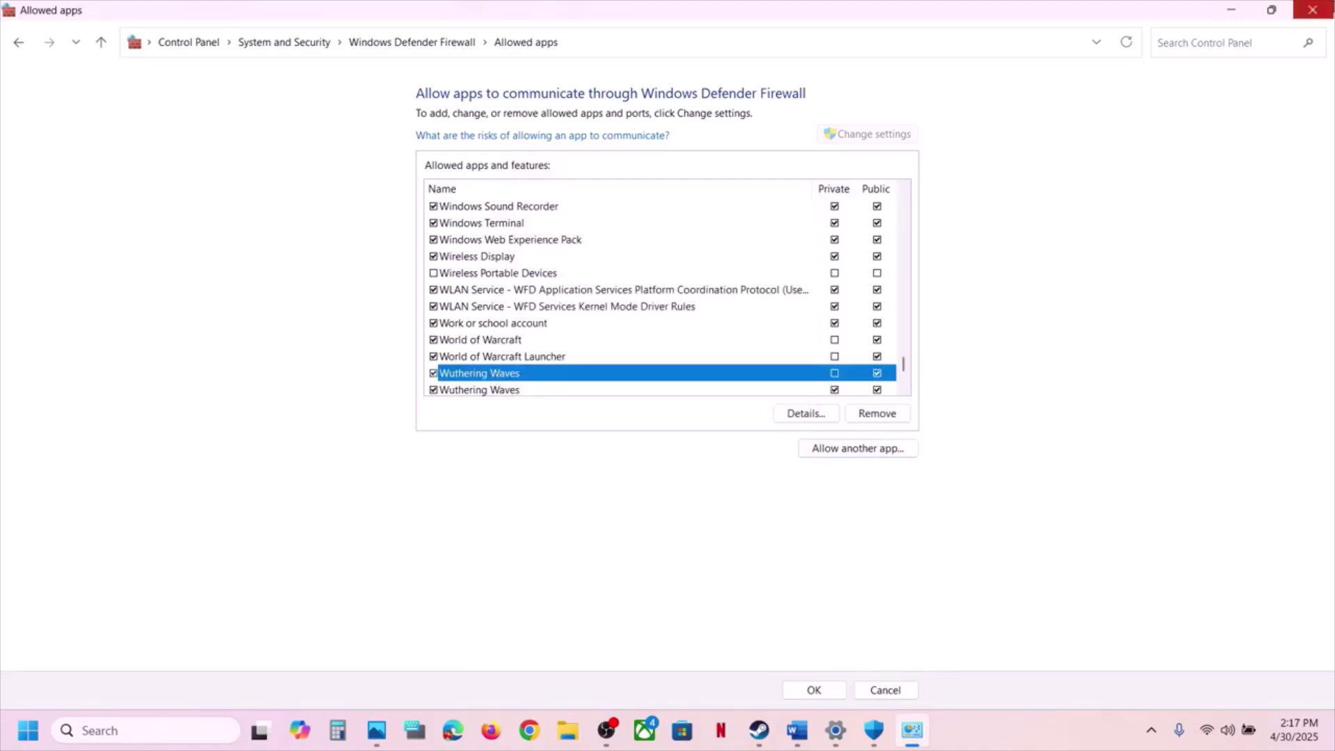
Close the firewall's Allowed apps, Windows Security and Settings windows.
left_click(1323, 12)
left_click(1324, 8)
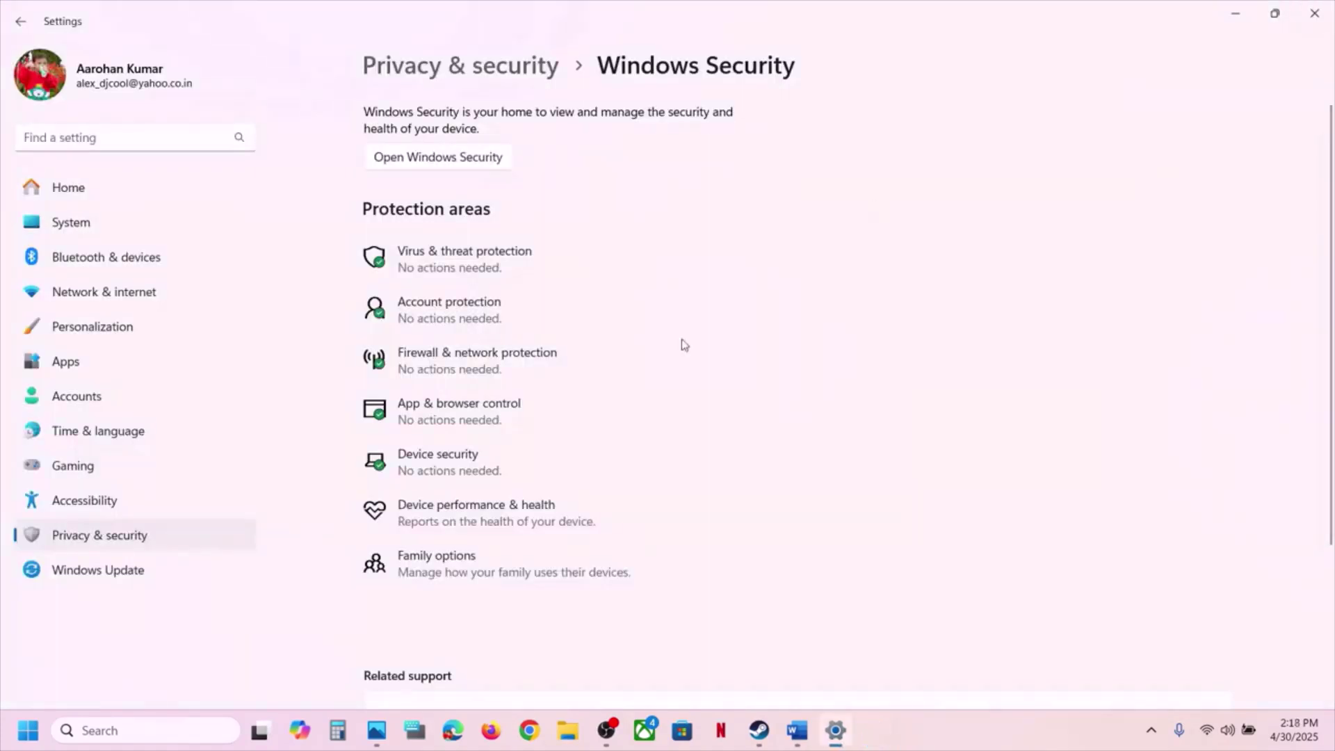
left_click(1325, 10)
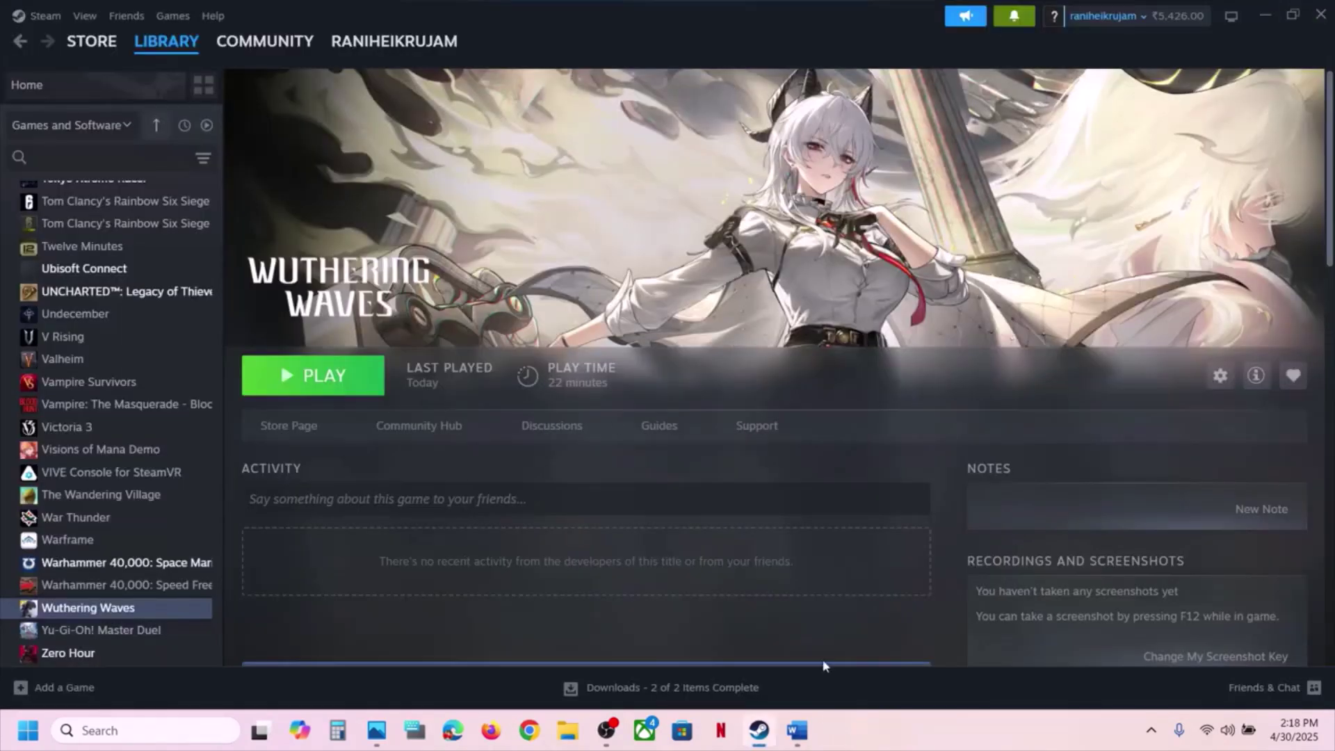
Return to the Word document and read Step 7 about running the game from its installation folder.
left_click(797, 730)
scroll(578, 485, "down", 5)
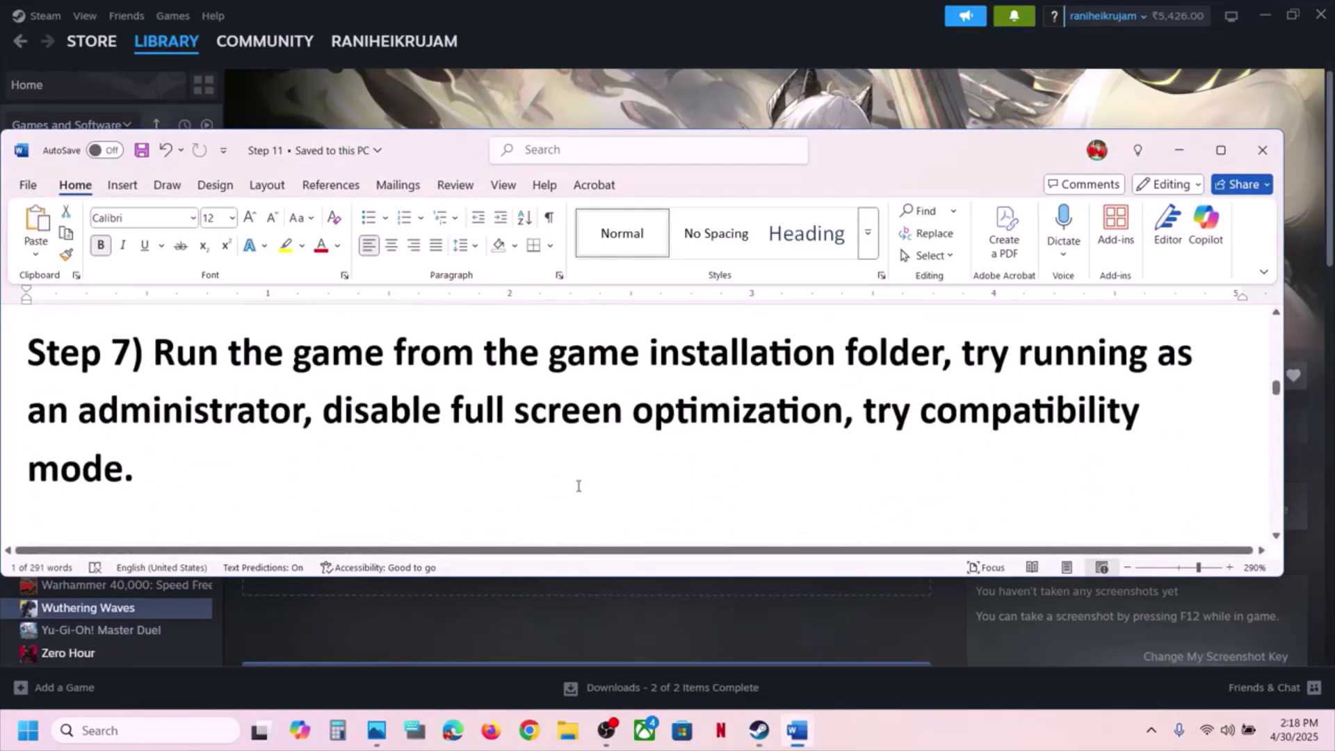
scroll(578, 485, "up", 1)
left_click_drag(149, 351, 441, 419)
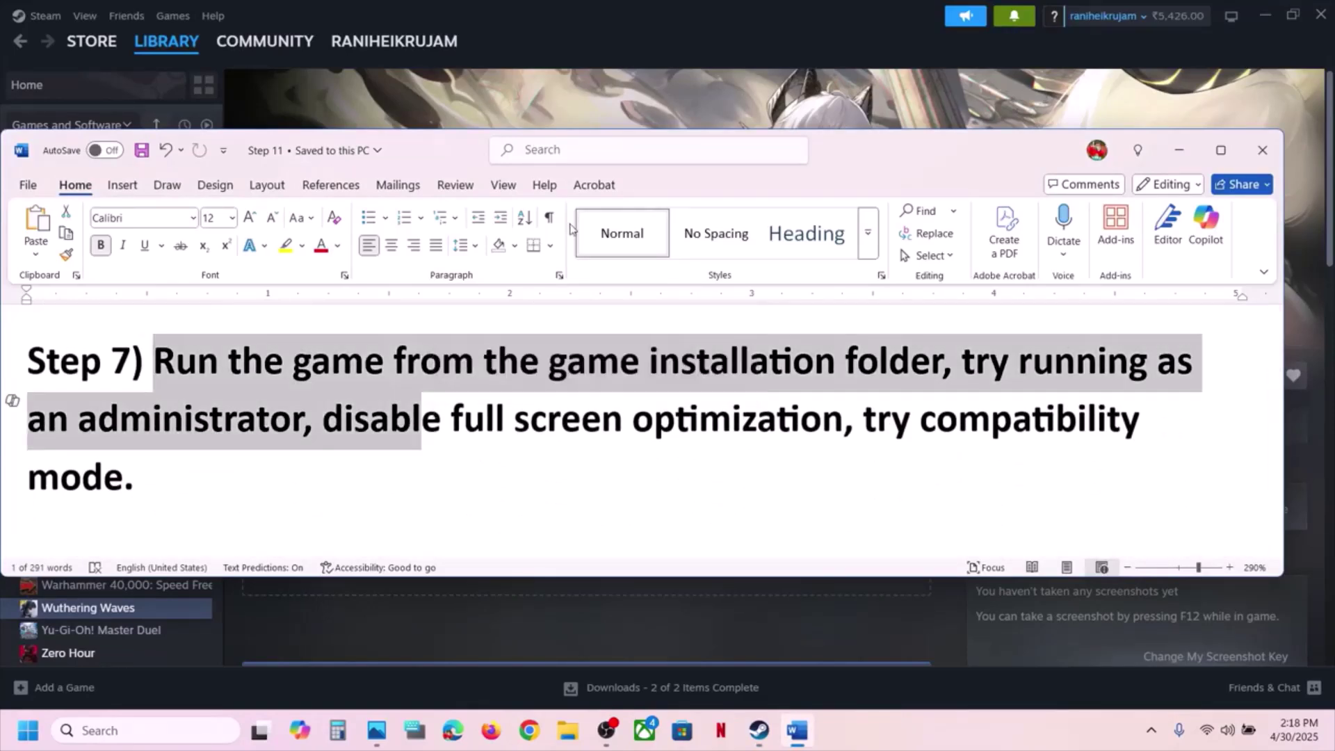
Switch to Steam, browse the local files of Wuthering Waves and open the Client\Binaries\Win64 folder.
key("alt+Tab")
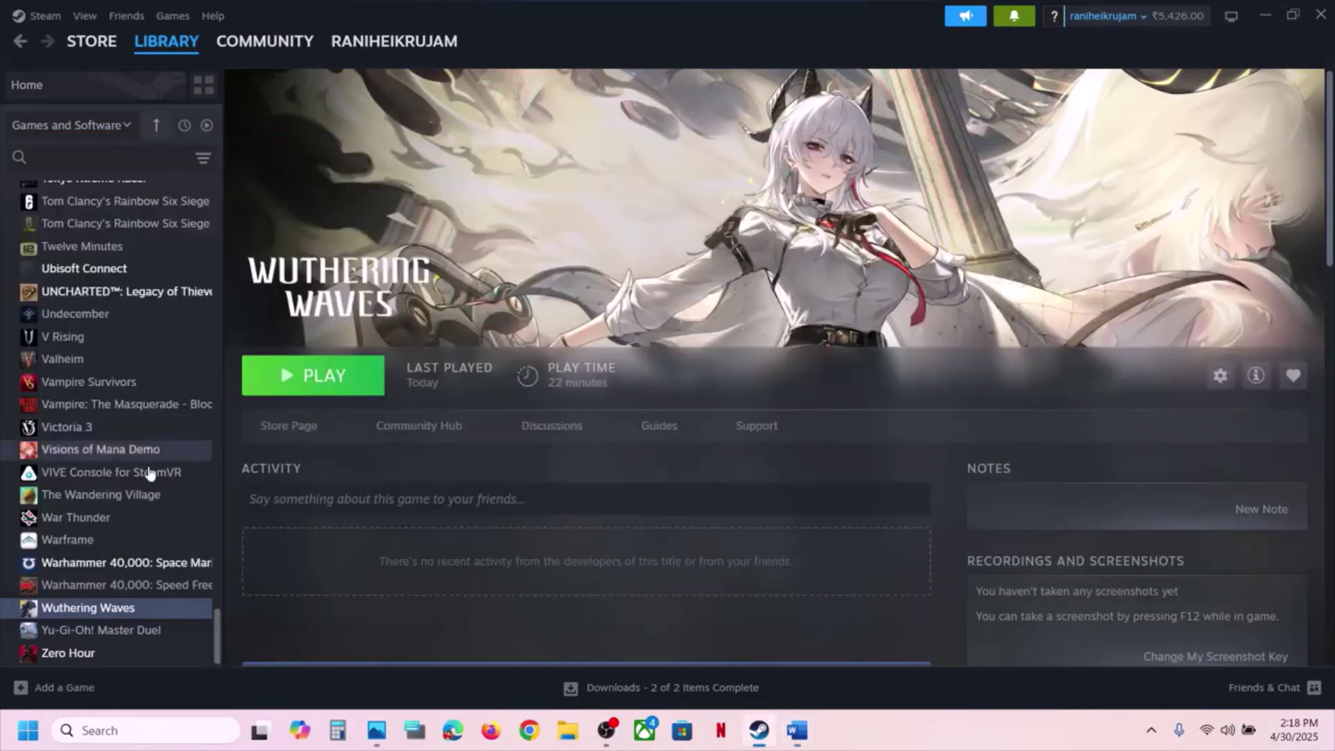
right_click(90, 607)
mouse_move(164, 541)
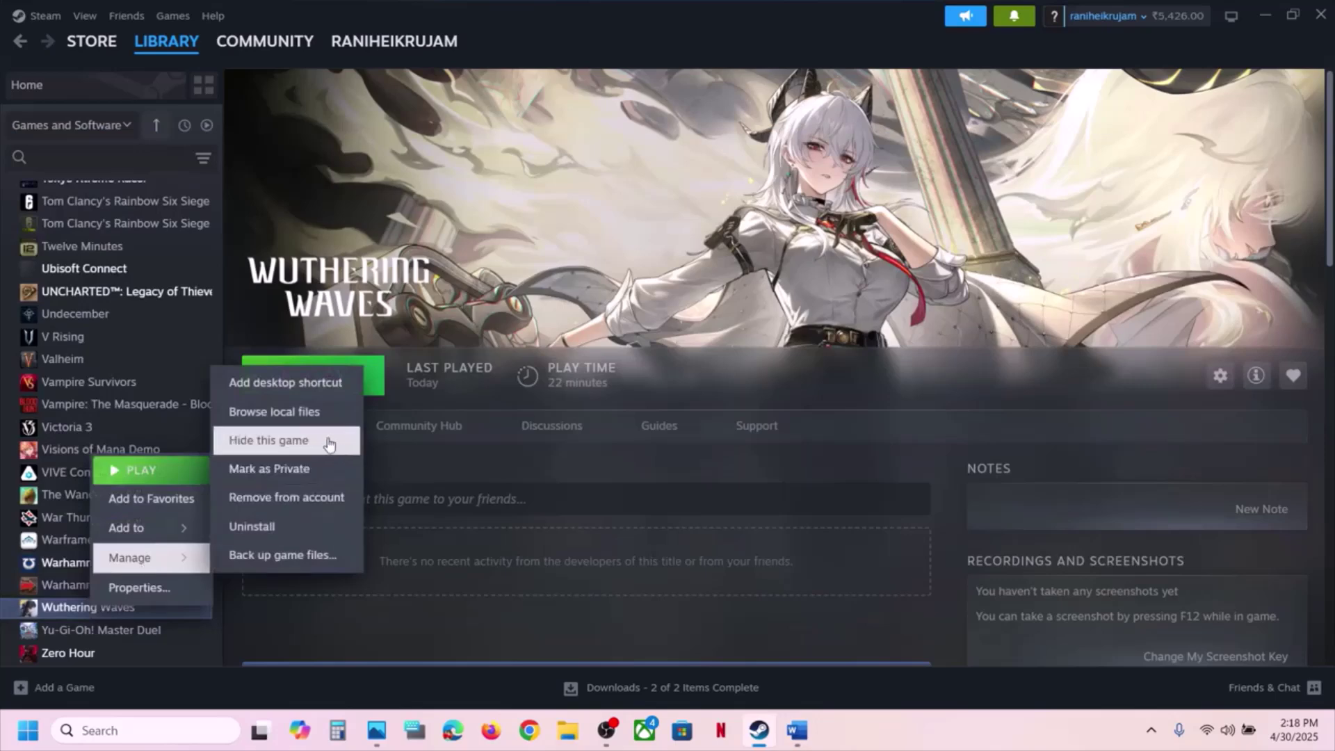
left_click(303, 416)
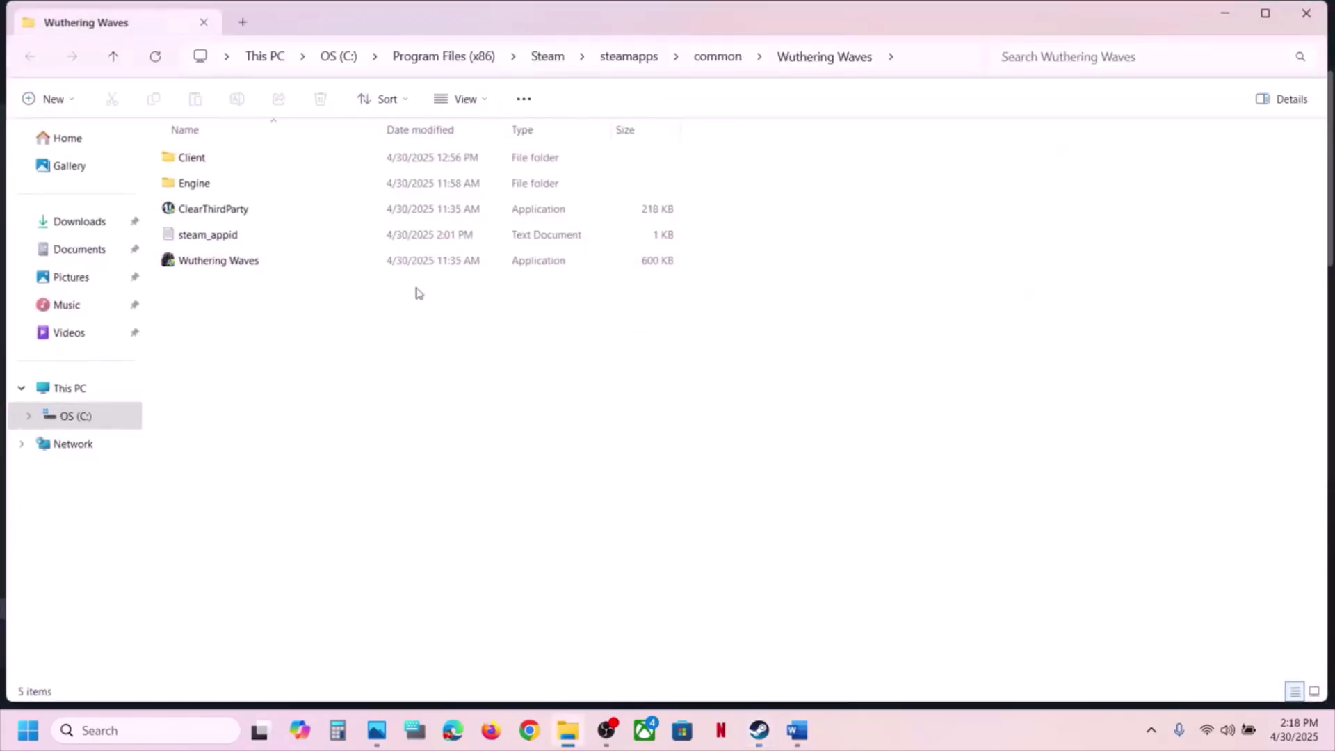
double_click(194, 157)
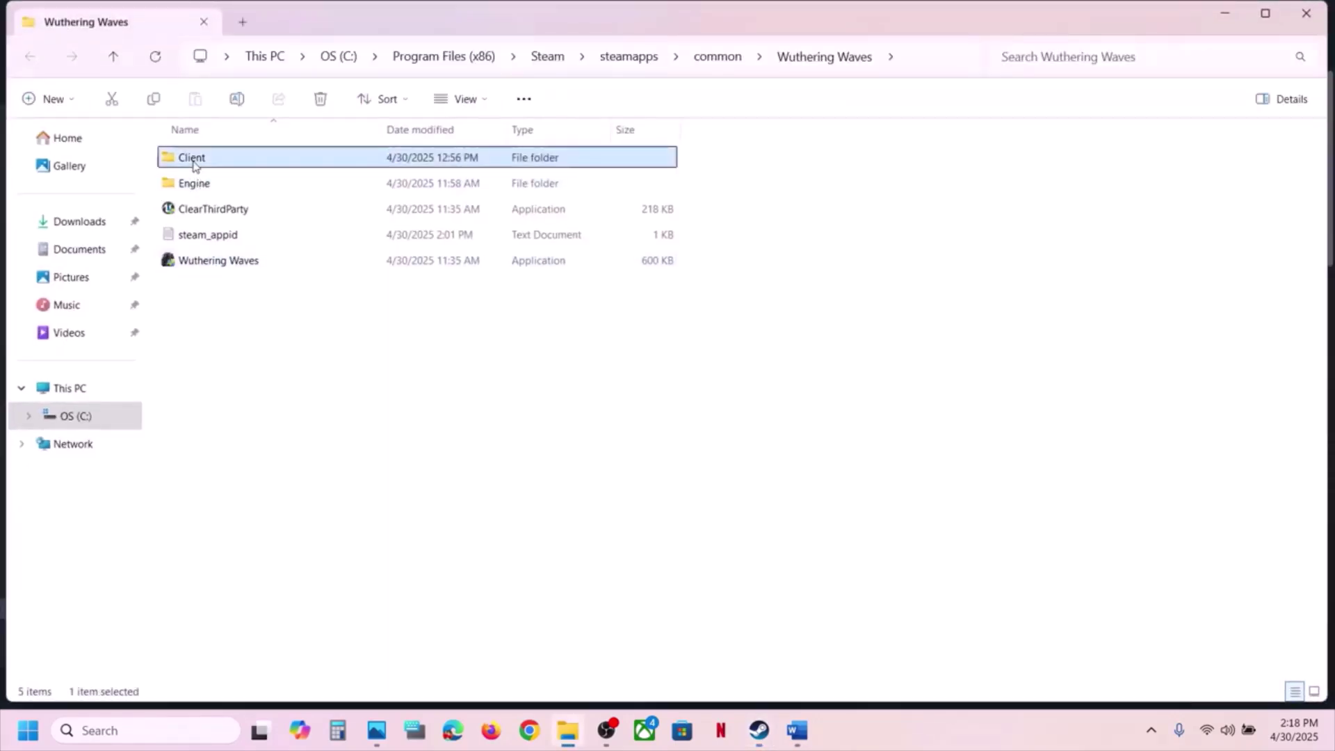
double_click(193, 157)
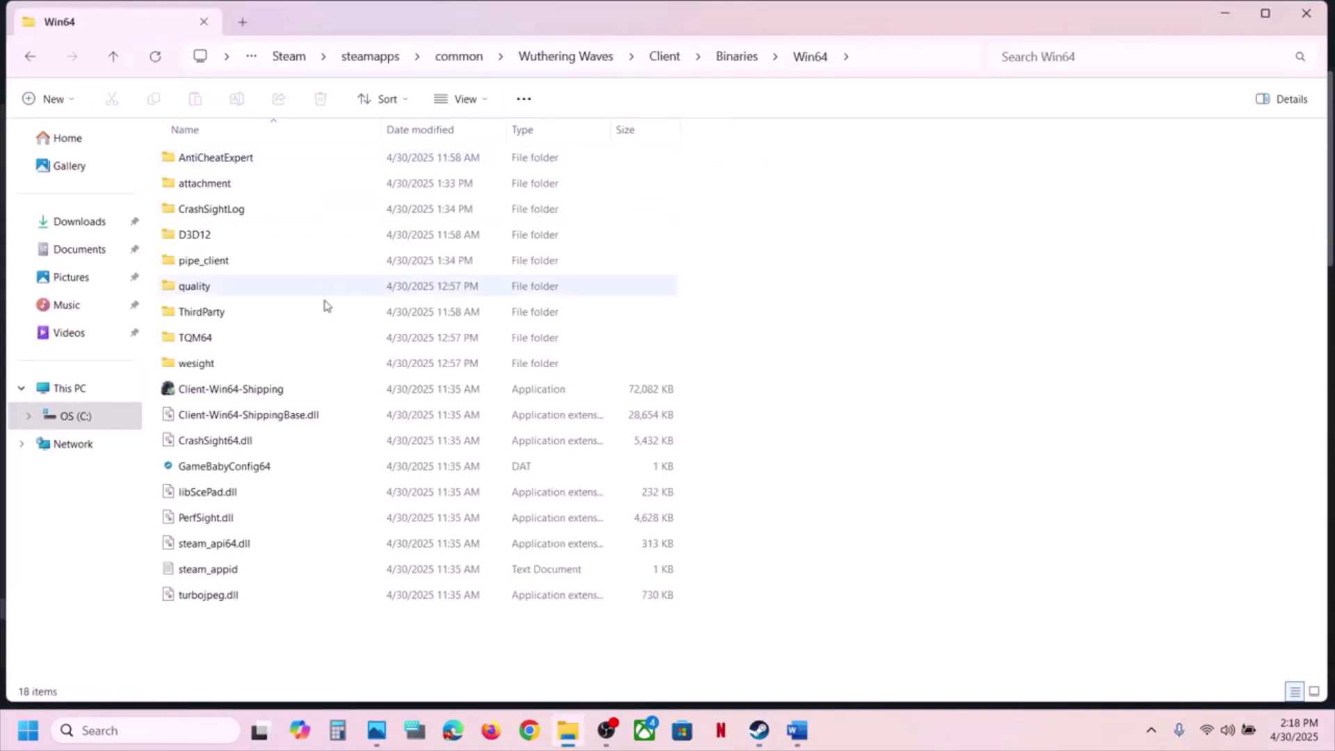
Set Client-Win64-Shipping to run as an administrator in its compatibility properties.
left_click(239, 388)
right_click(239, 388)
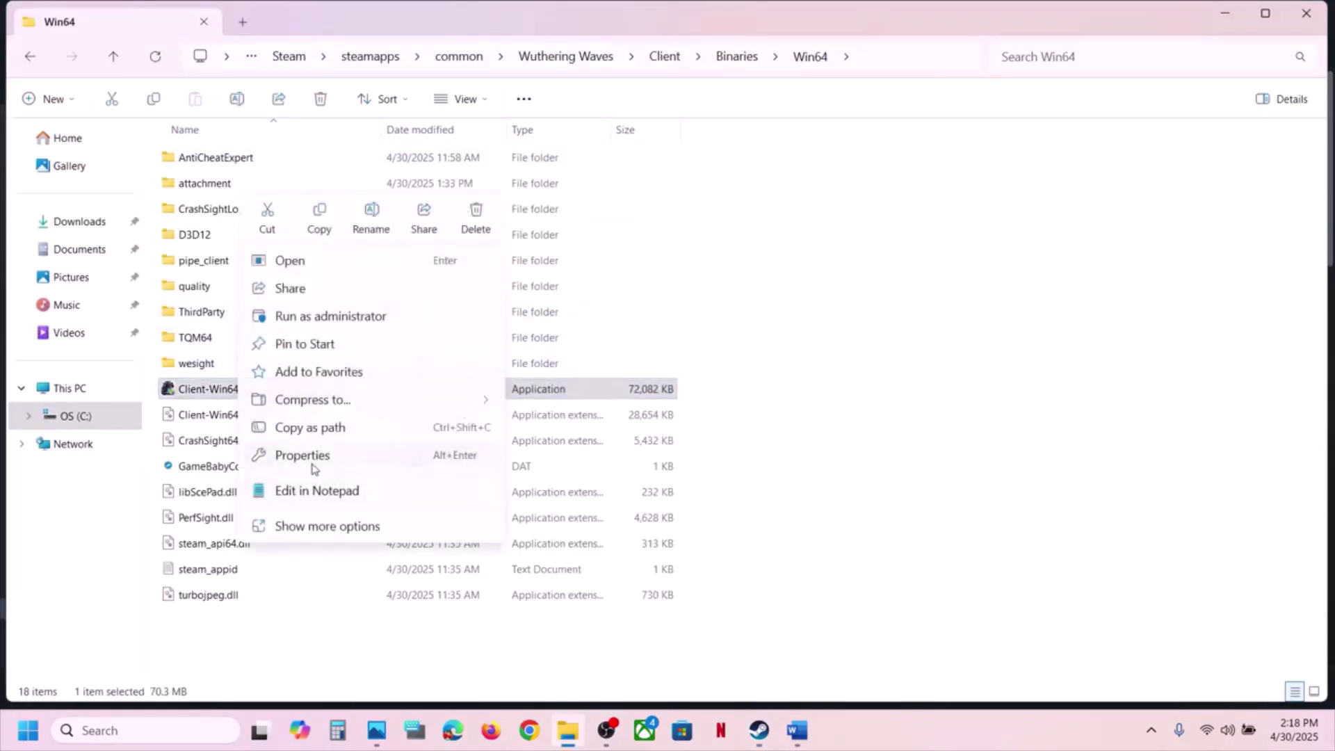
left_click(306, 456)
left_click(401, 278)
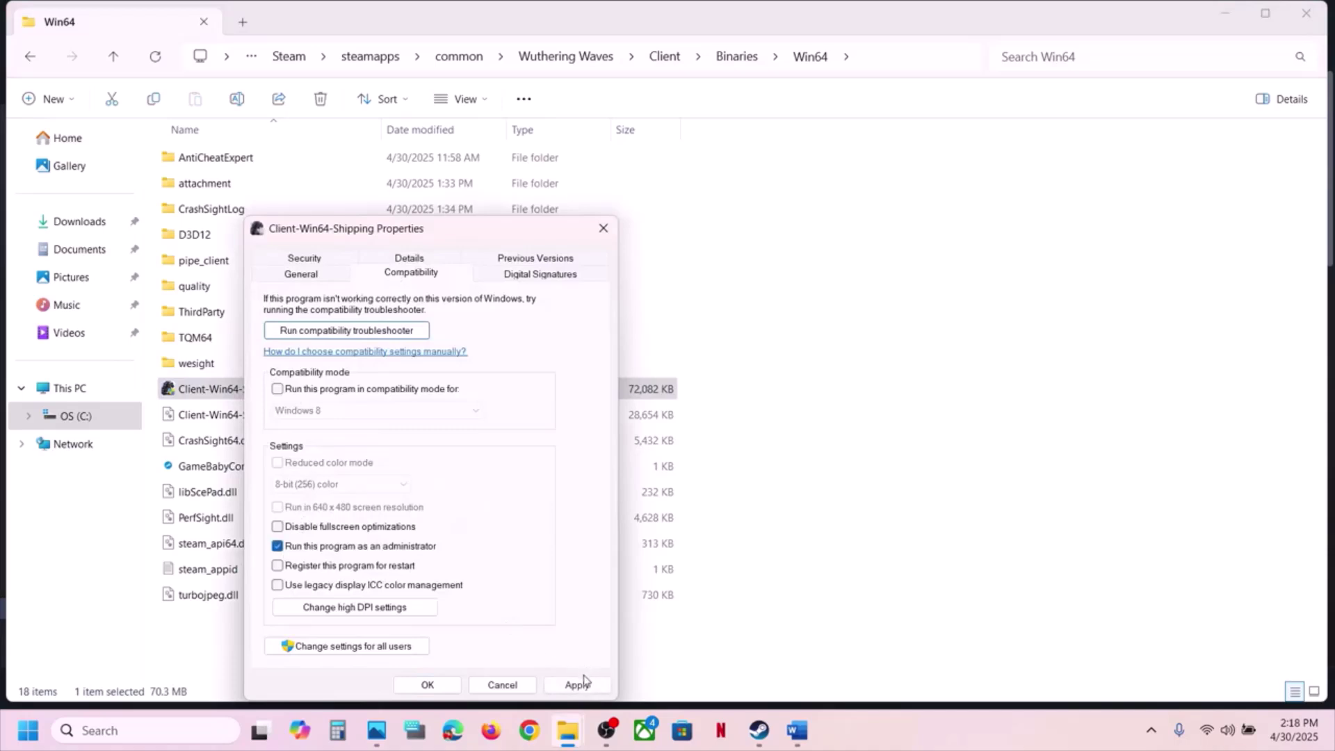
left_click(577, 684)
left_click(426, 684)
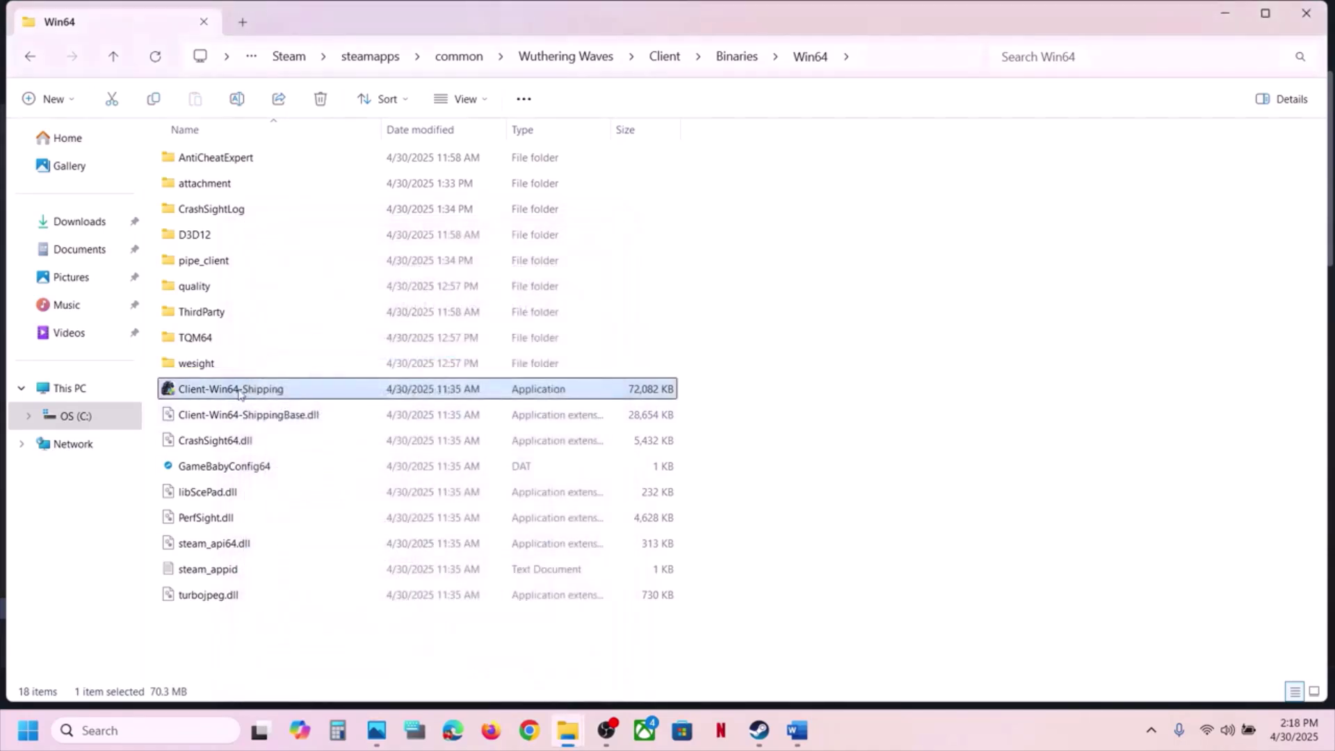
Turn on compatibility mode for Client-Win64-Shipping with Windows 8 and apply it.
right_click(274, 396)
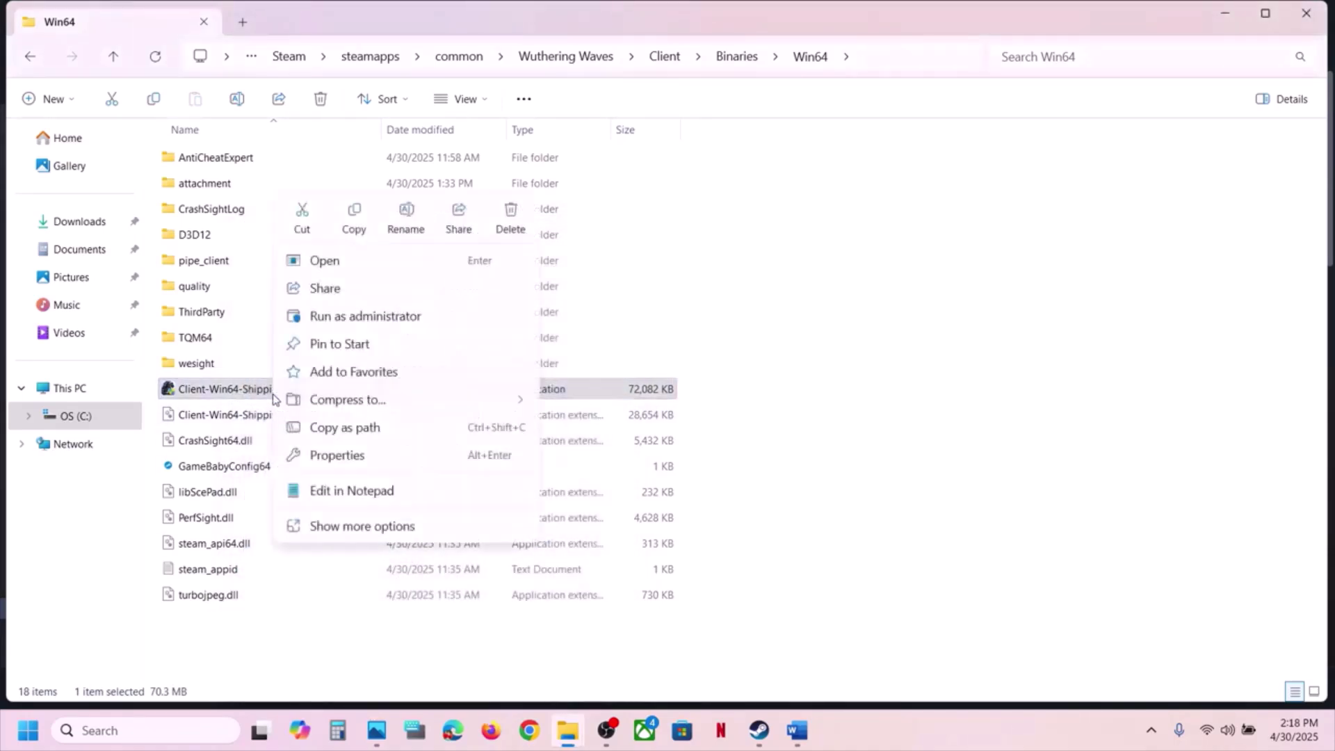
left_click(339, 458)
left_click(422, 276)
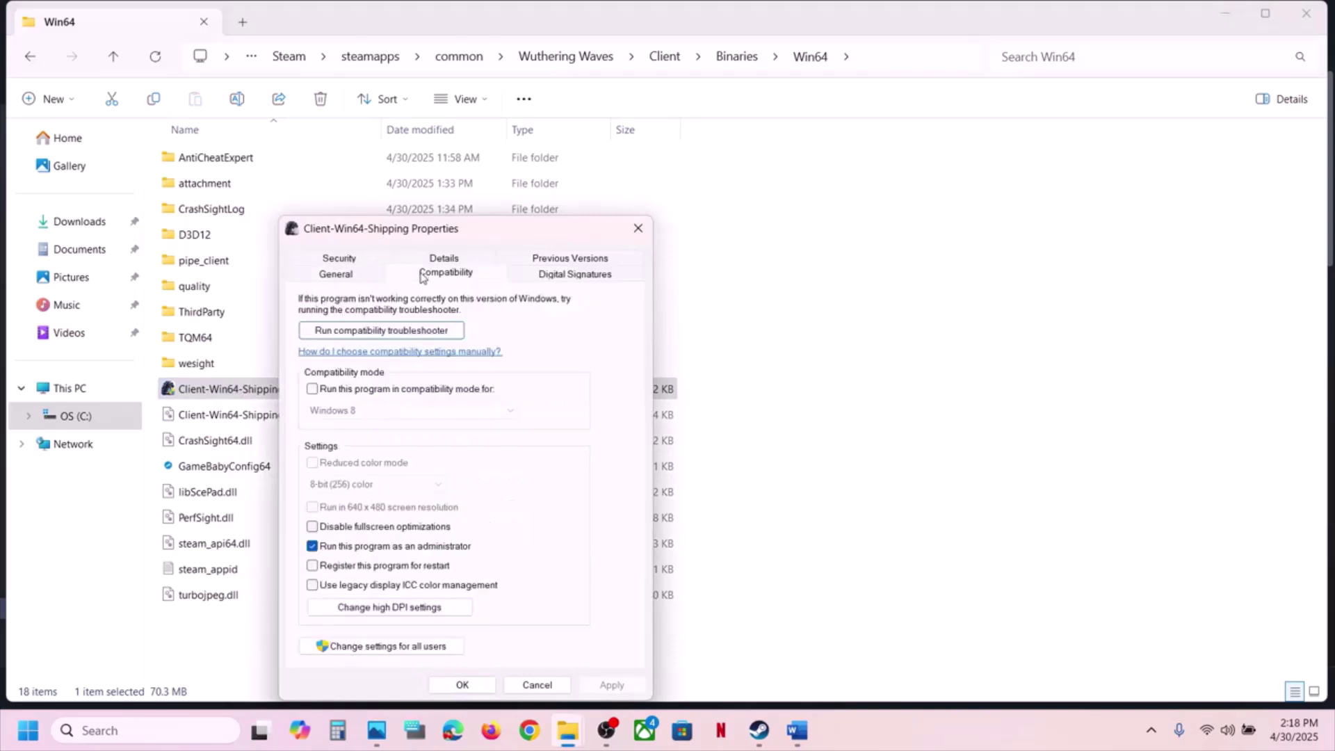
left_click(312, 391)
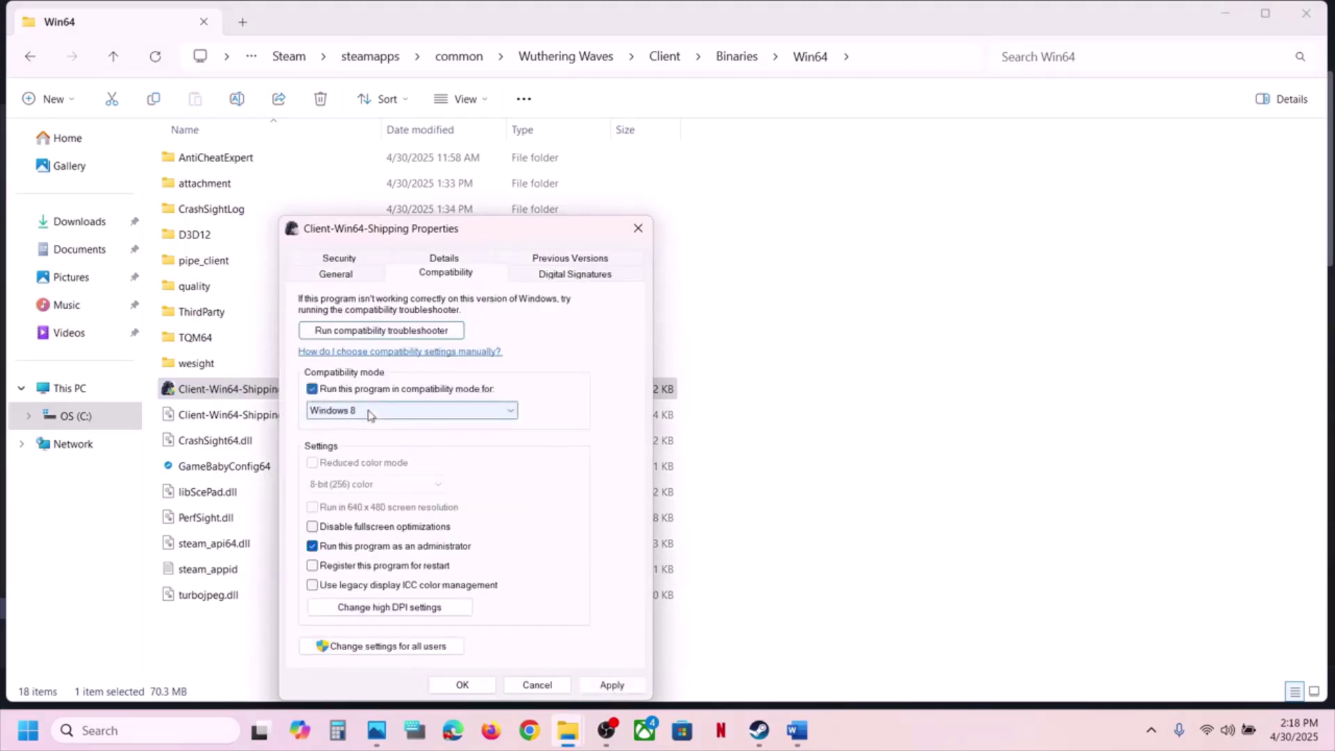
left_click(610, 685)
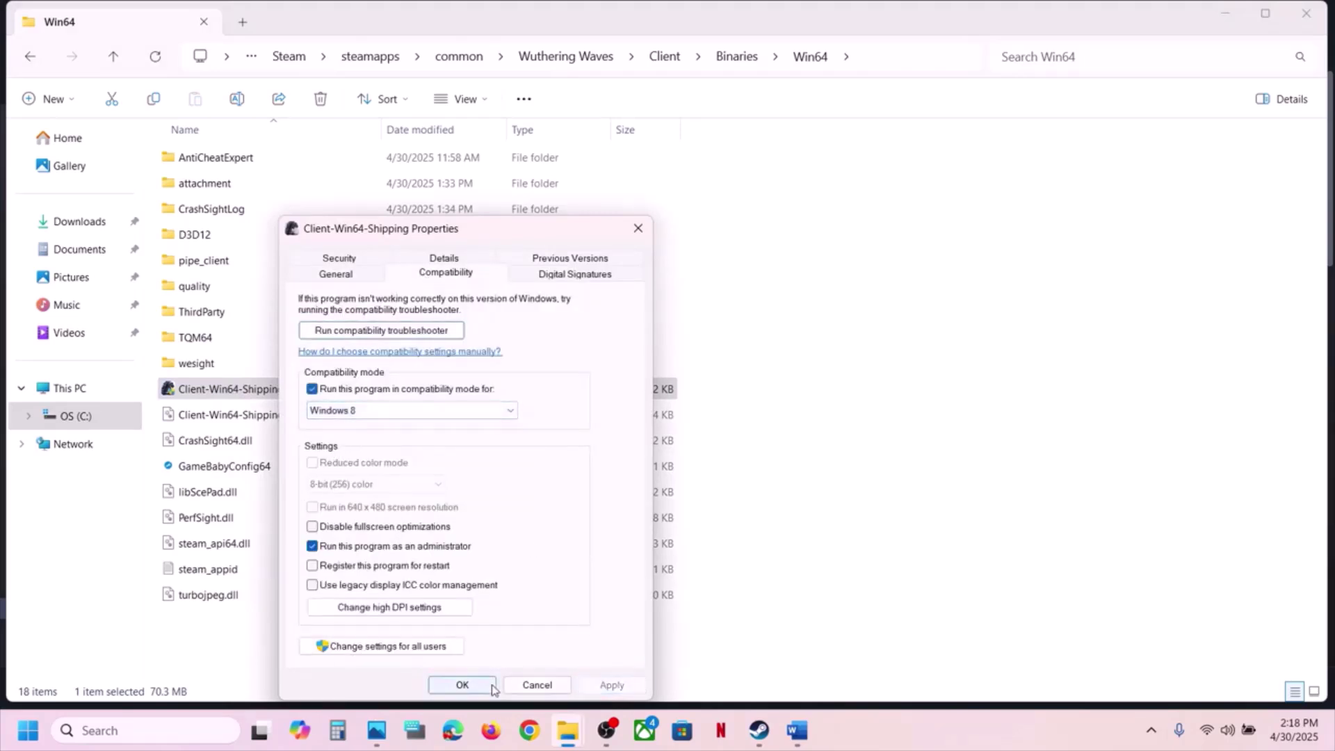
Change the compatibility mode of Client-Win64-Shipping to Windows 7, then apply it and close the properties.
left_click(470, 412)
left_click(369, 458)
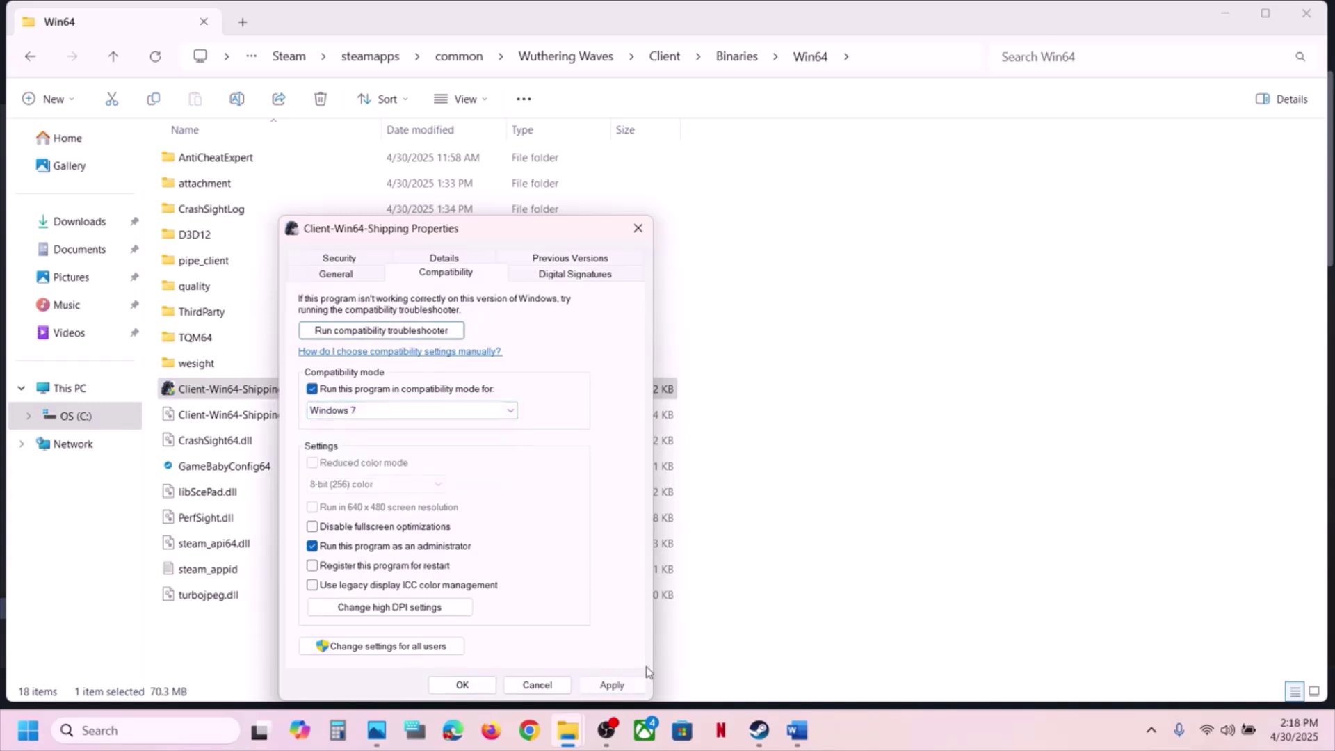
left_click(610, 684)
left_click(602, 686)
left_click(463, 685)
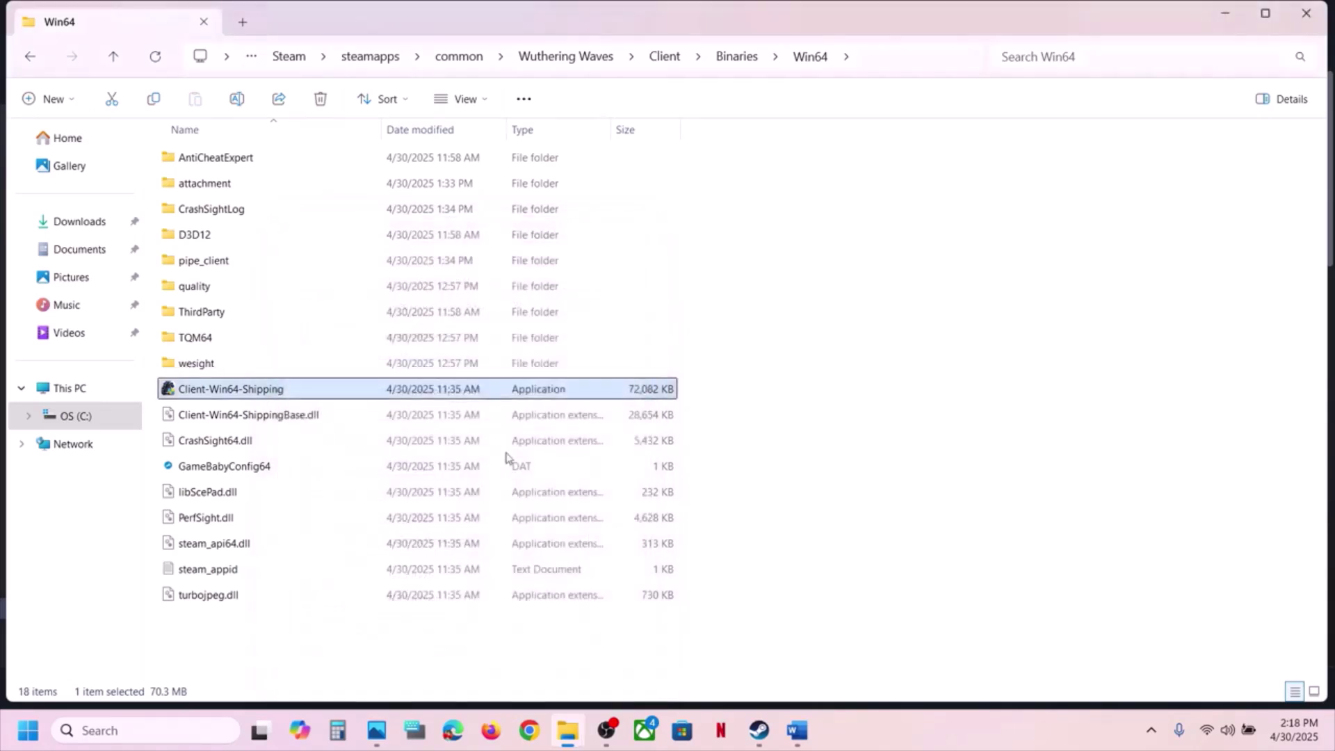
Go back up to the main Wuthering Waves game folder and select the Wuthering Waves application.
left_click(118, 64)
left_click(119, 64)
left_click(118, 64)
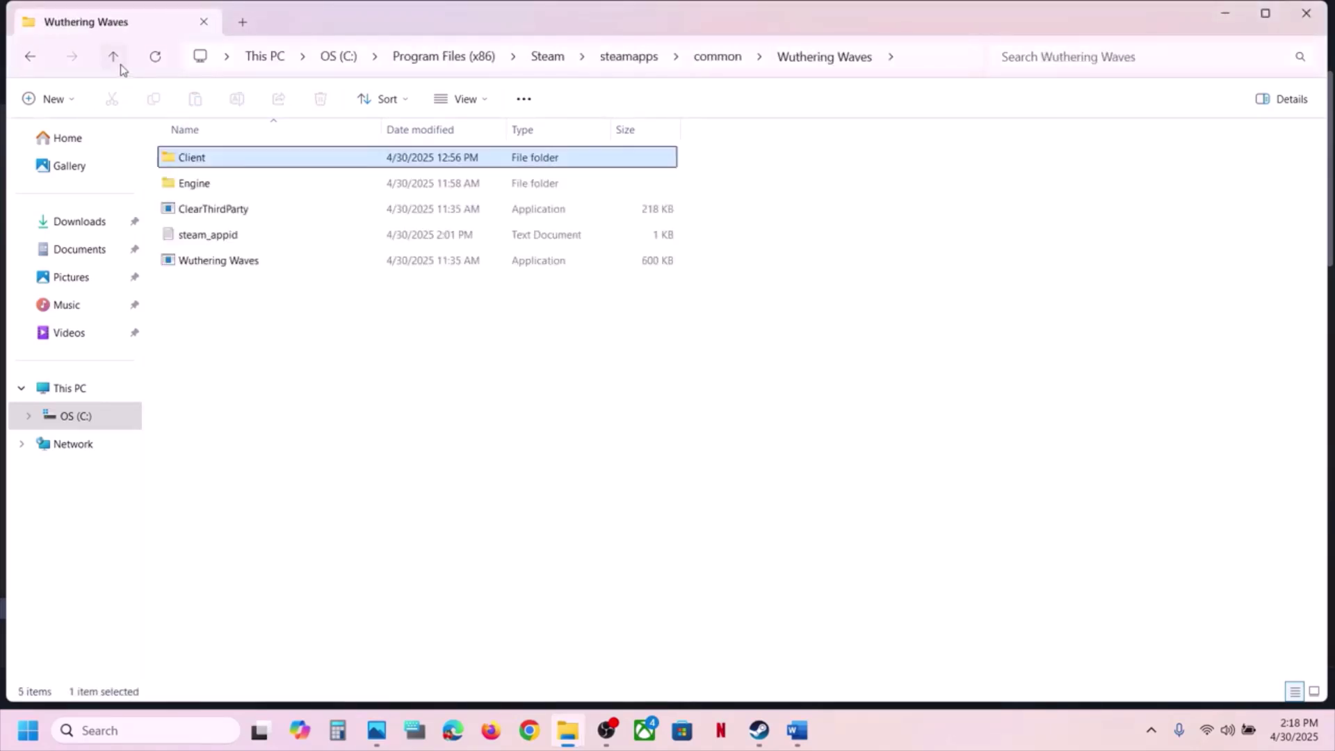
left_click(220, 260)
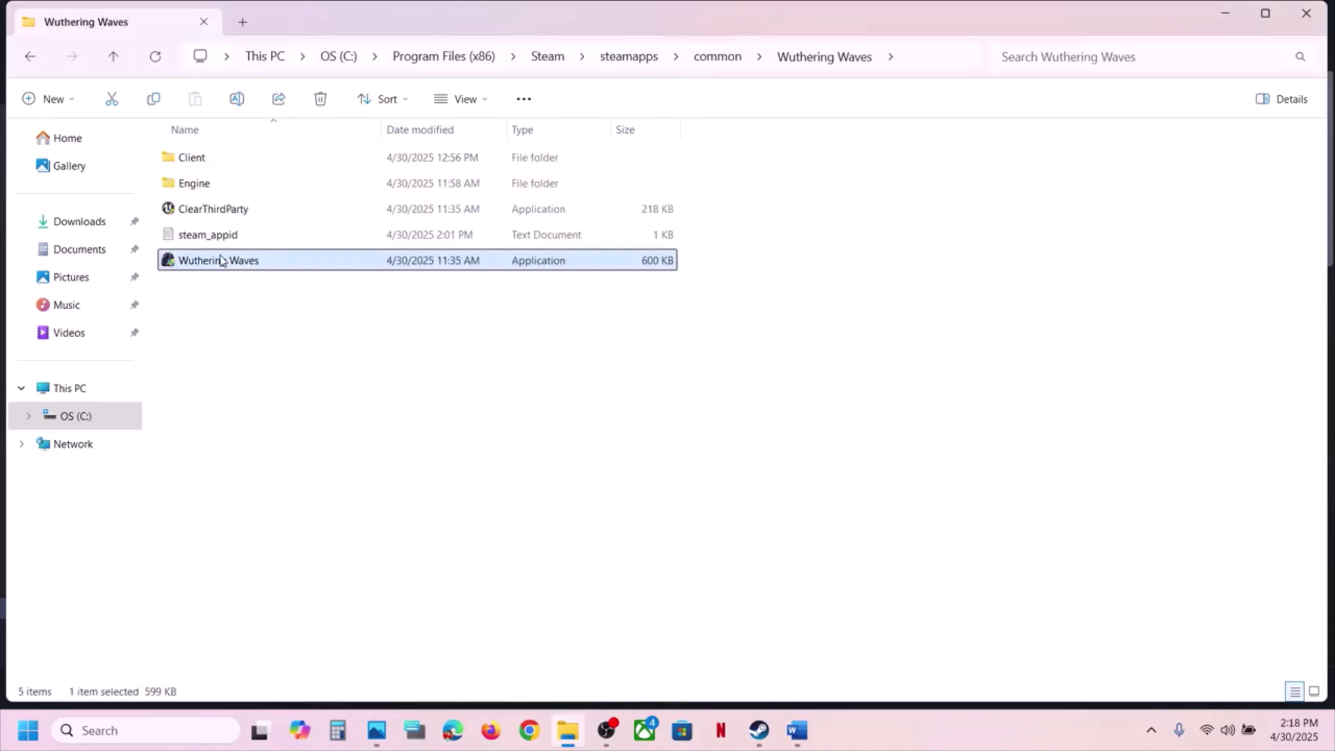
Go into the game's Client folder and open Binaries and its Win64 subfolder.
left_click(214, 166)
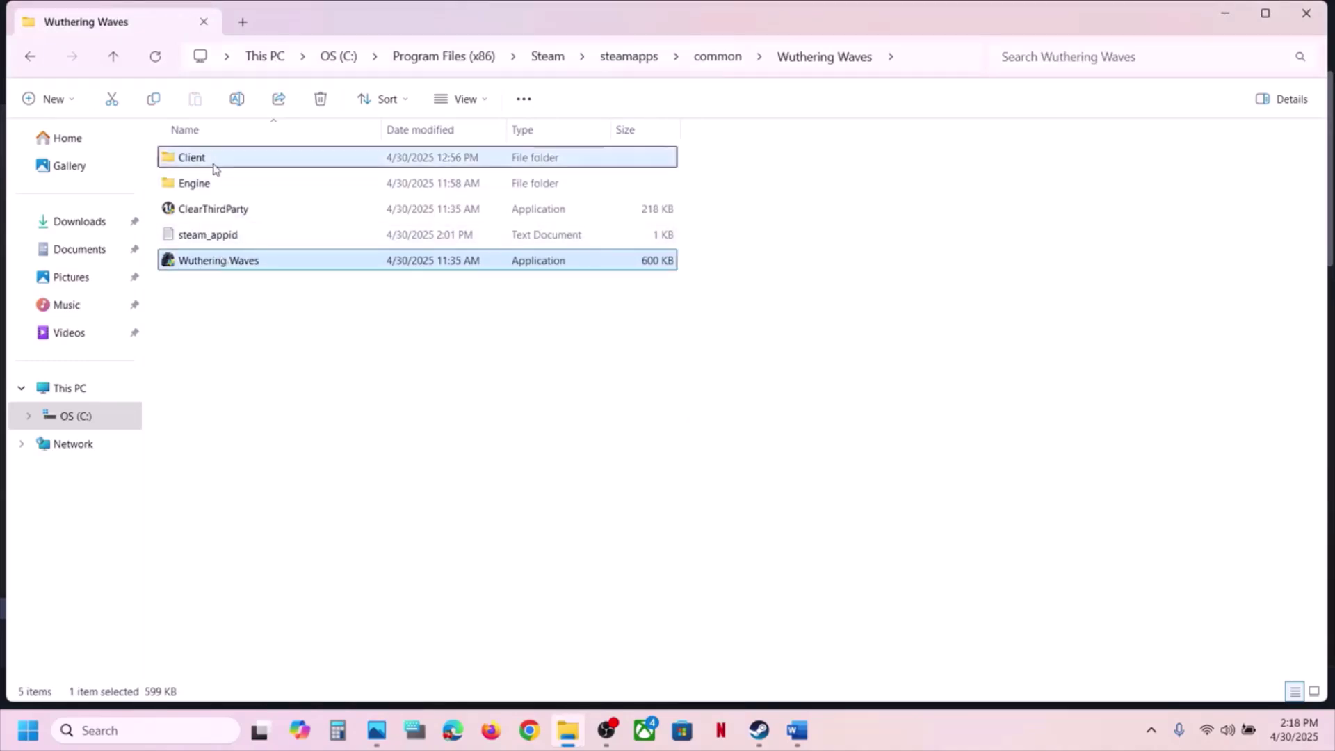
double_click(214, 166)
double_click(213, 166)
double_click(212, 165)
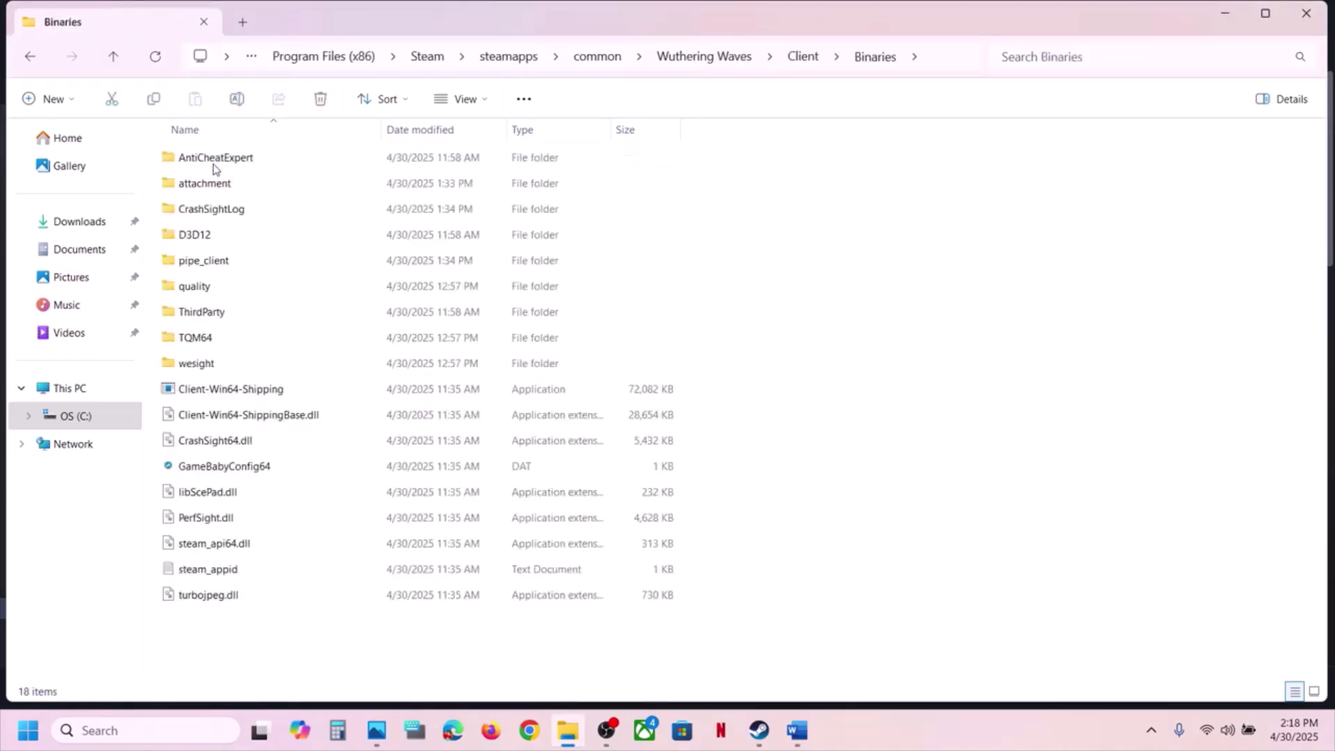
Turn off compatibility mode and running as an administrator in the Client-Win64-Shipping compatibility properties, and confirm.
right_click(179, 388)
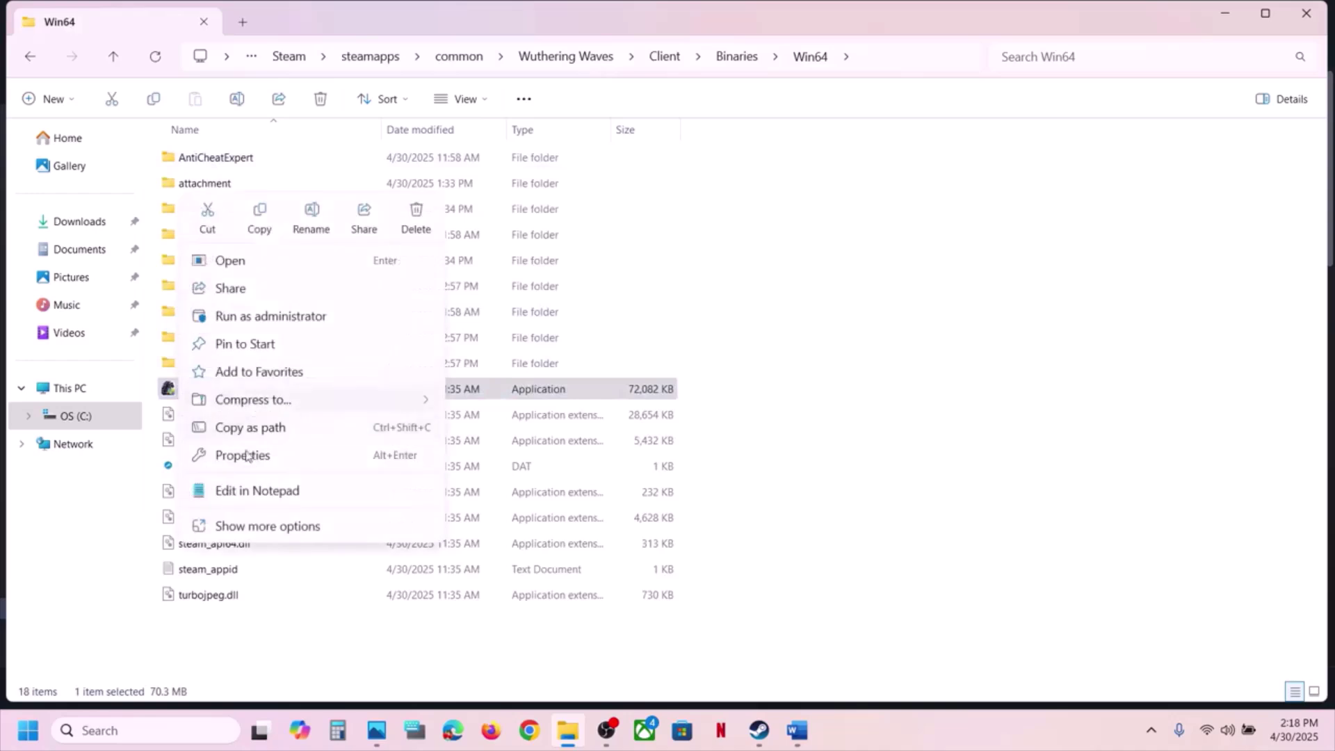
left_click(243, 455)
left_click(360, 271)
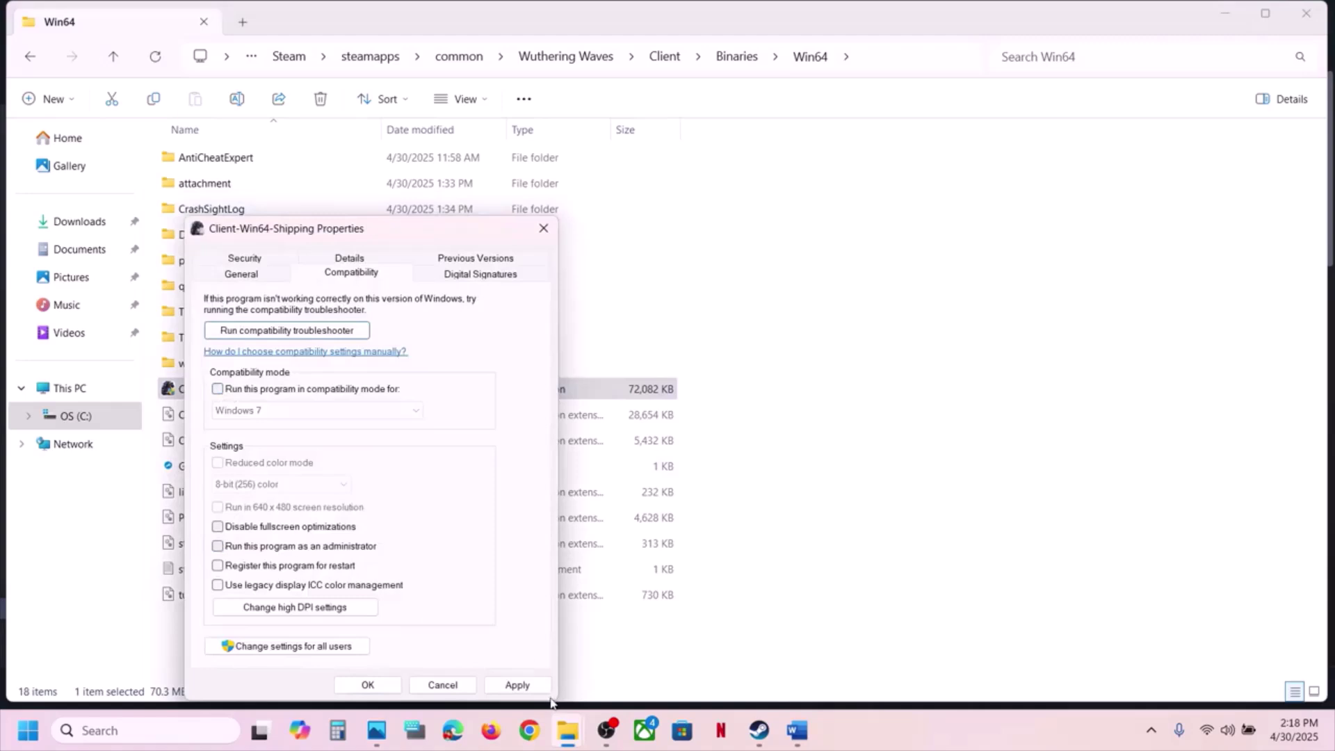
left_click(368, 685)
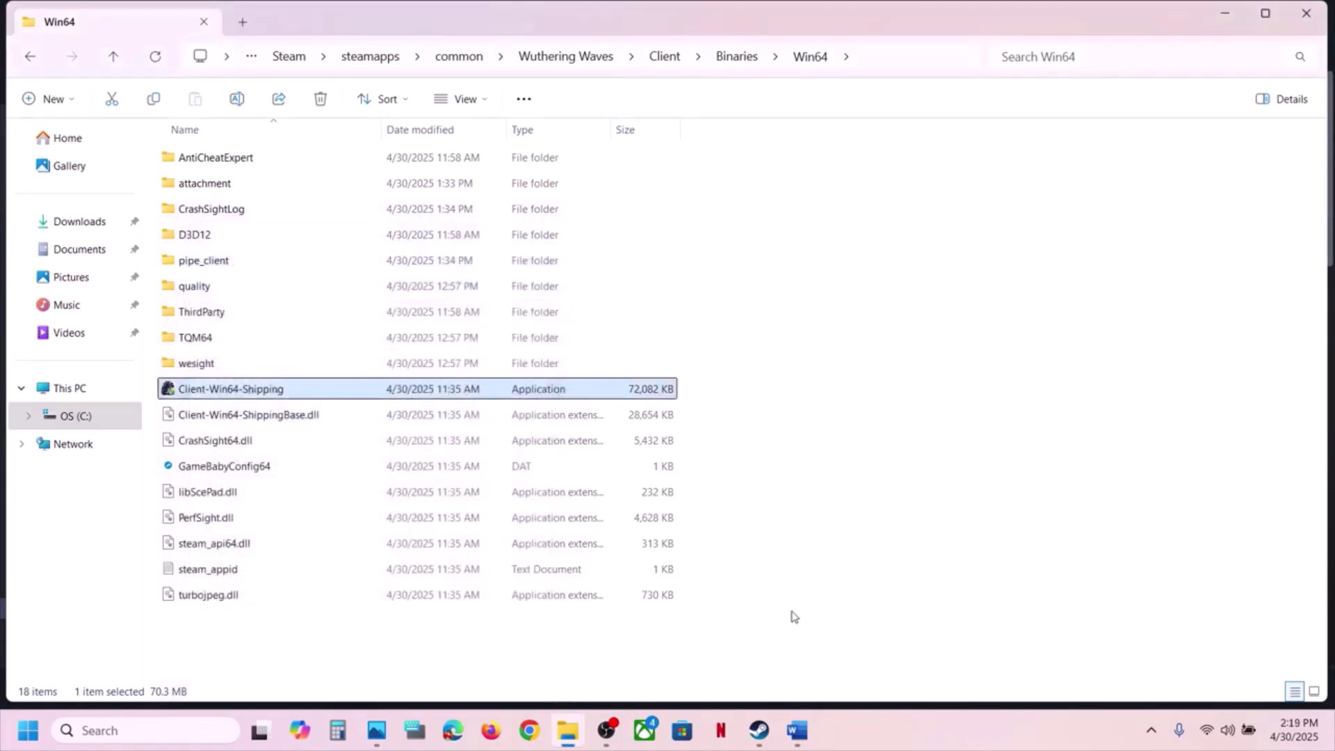
Switch to the Word document, maximize it, and read Step 8 on overclocking, MSI Afterburner/Rivatuner and disabling the Steam overlay.
left_click(798, 727)
scroll(556, 470, "down", 5)
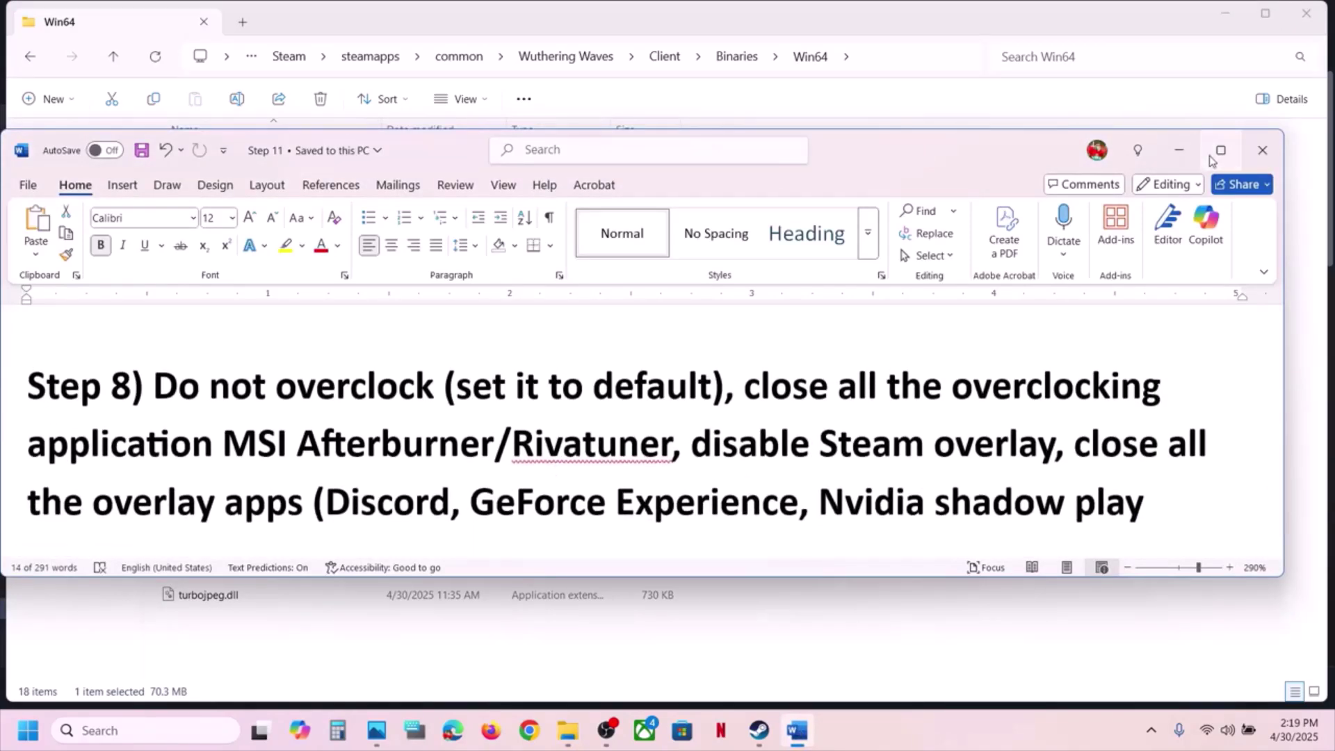
left_click(1221, 150)
scroll(313, 229, "up", 2)
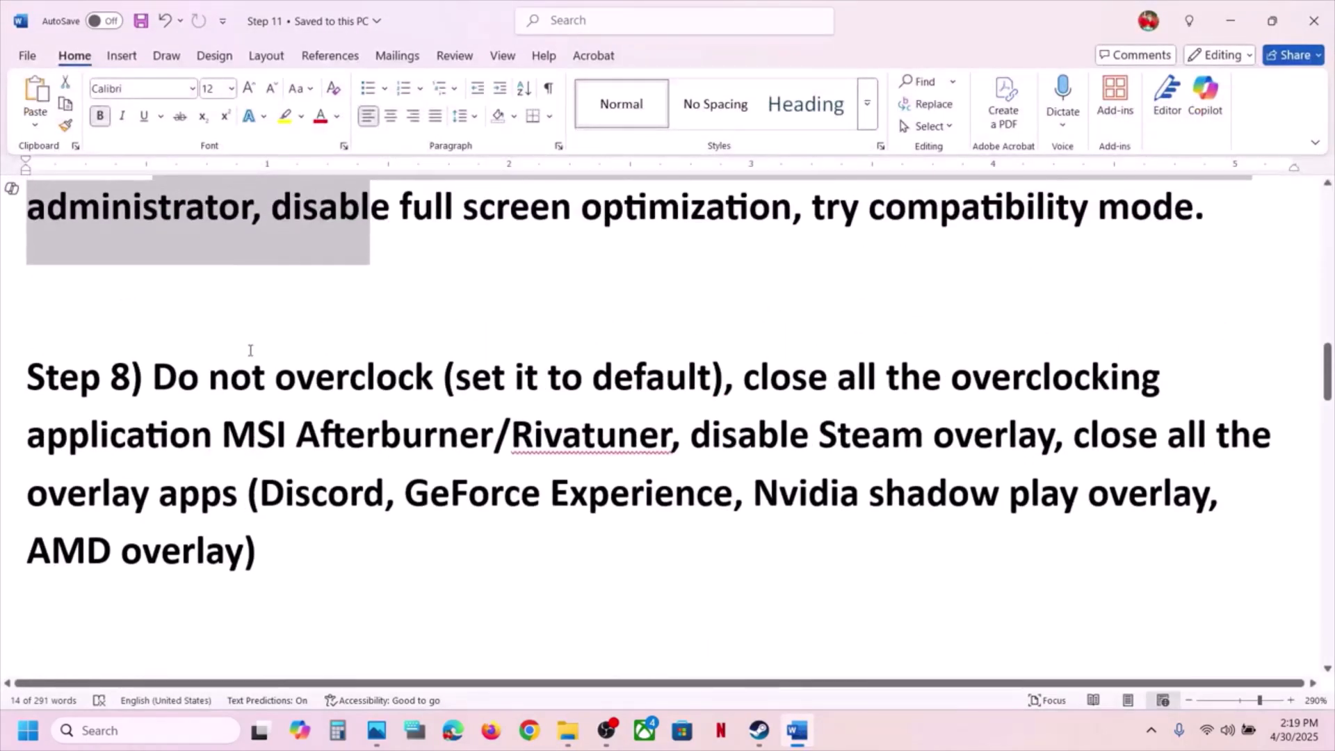
left_click(251, 352)
left_click_drag(502, 392, 392, 436)
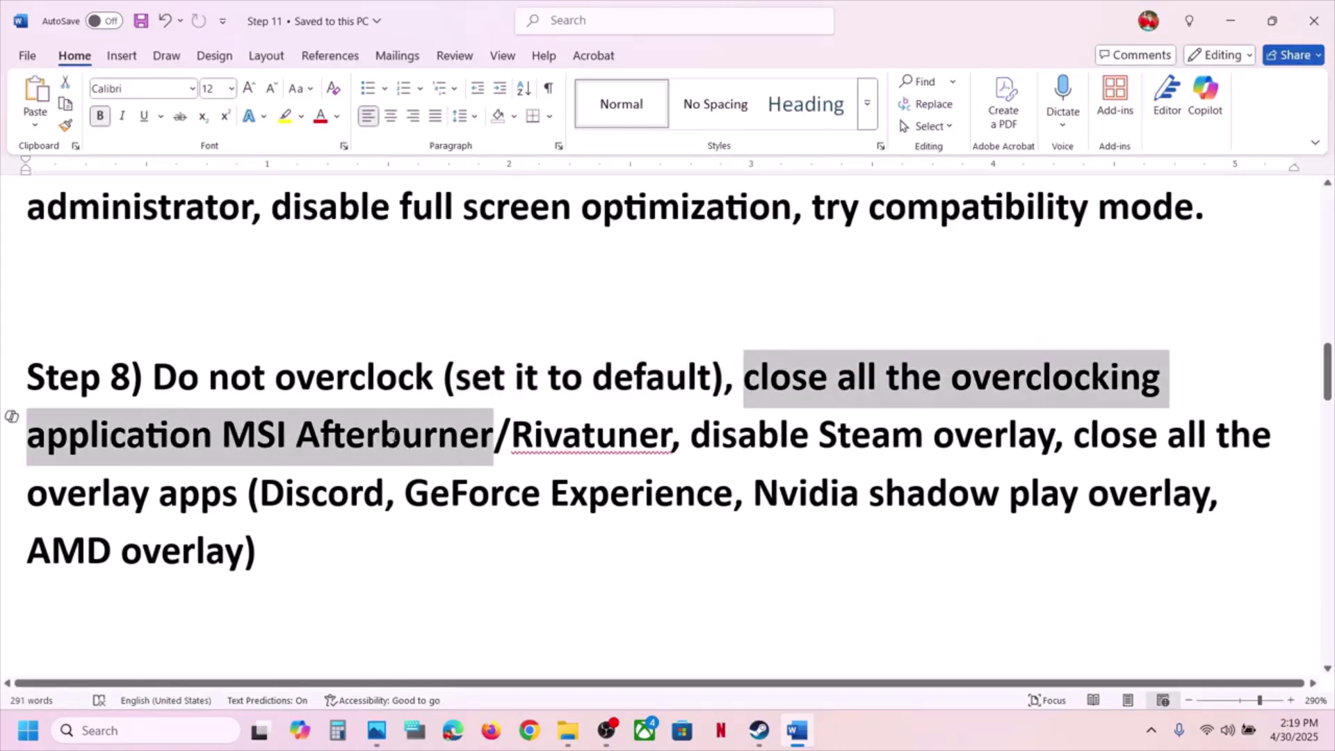
left_click_drag(501, 436, 538, 440)
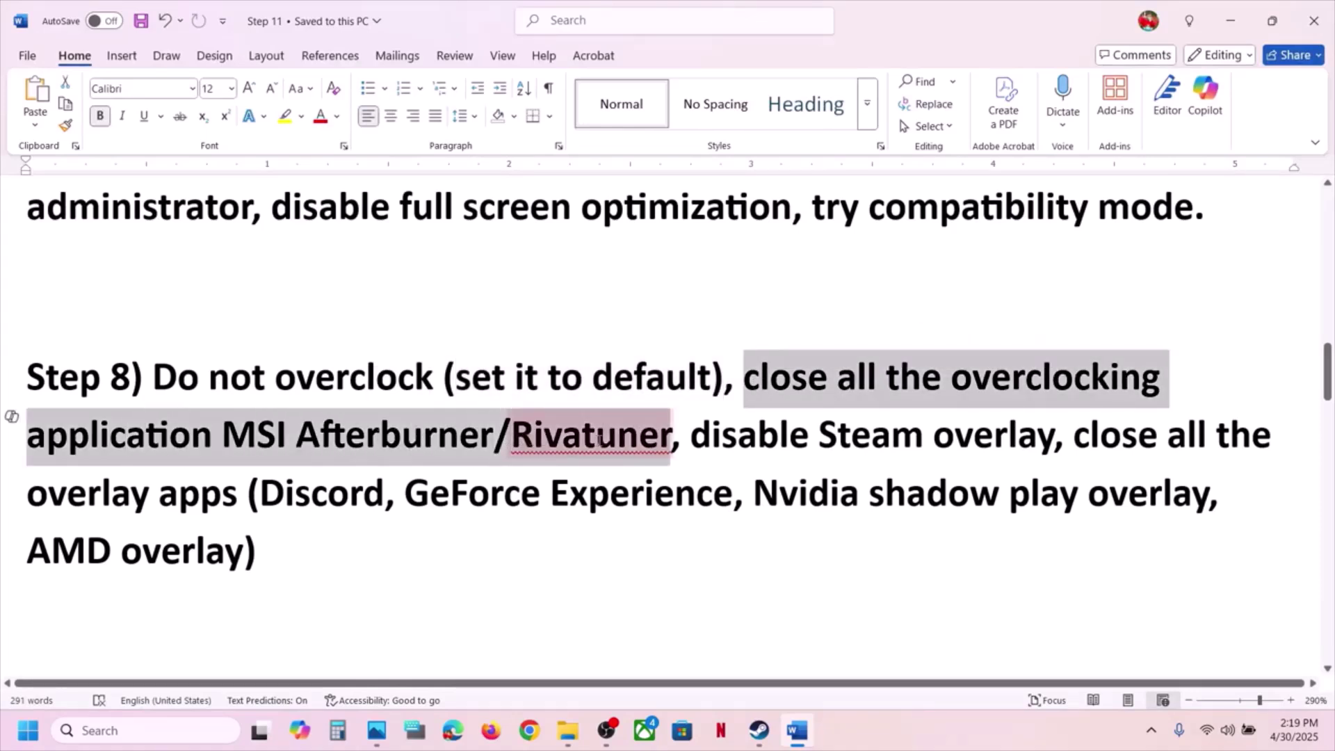
left_click(597, 436)
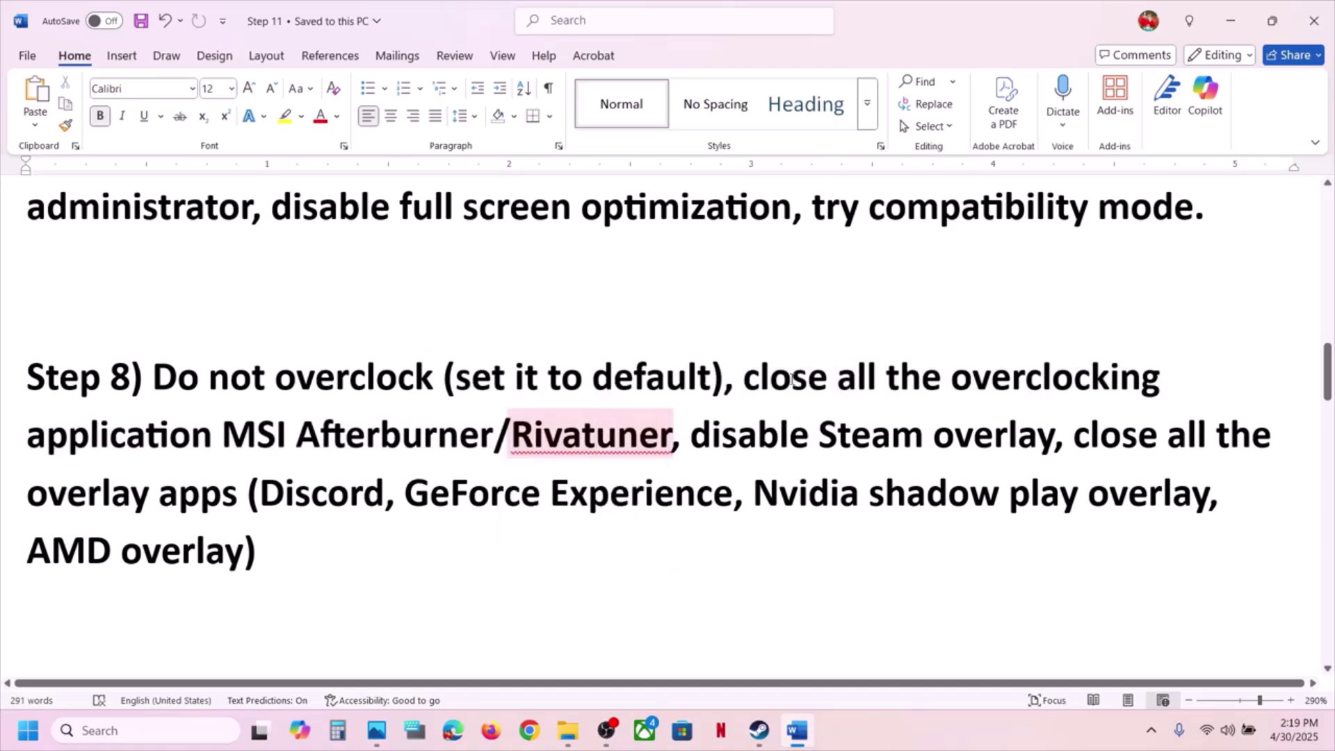
left_click_drag(791, 379, 1160, 381)
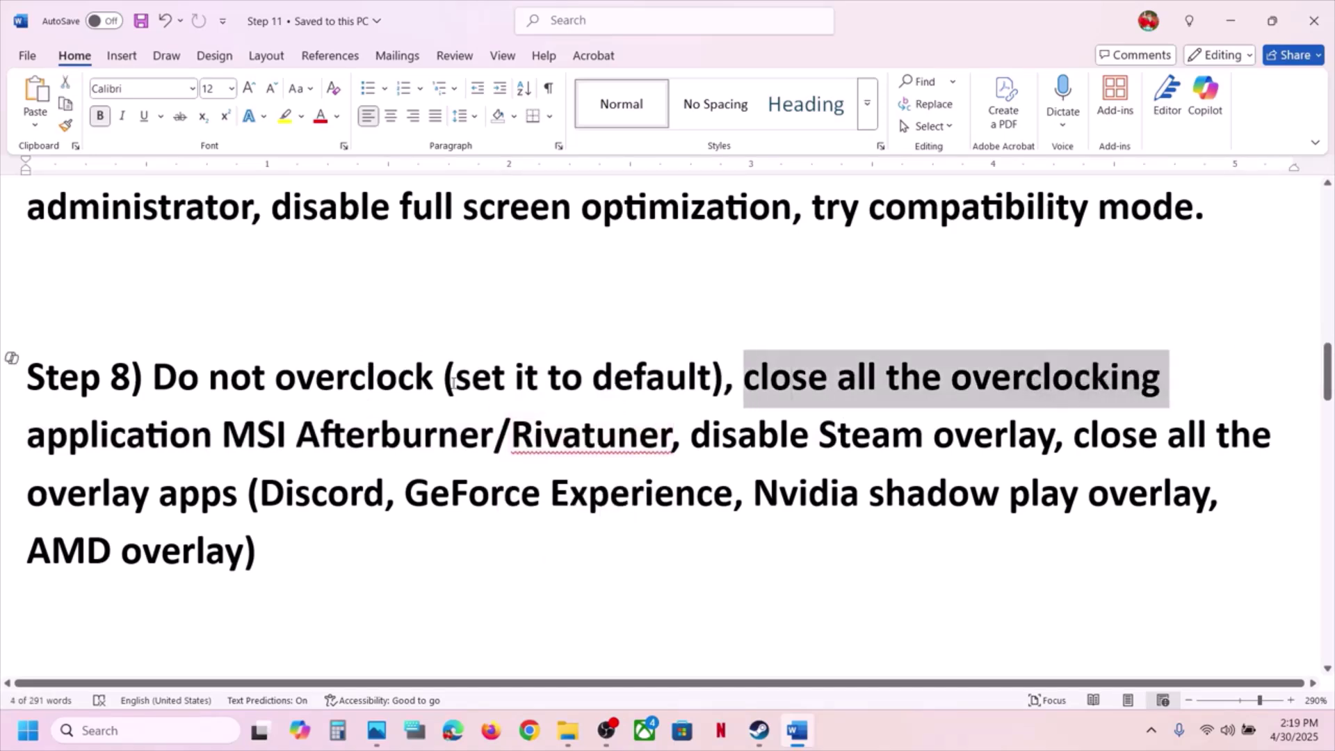
left_click_drag(452, 382, 664, 381)
left_click_drag(711, 440, 937, 445)
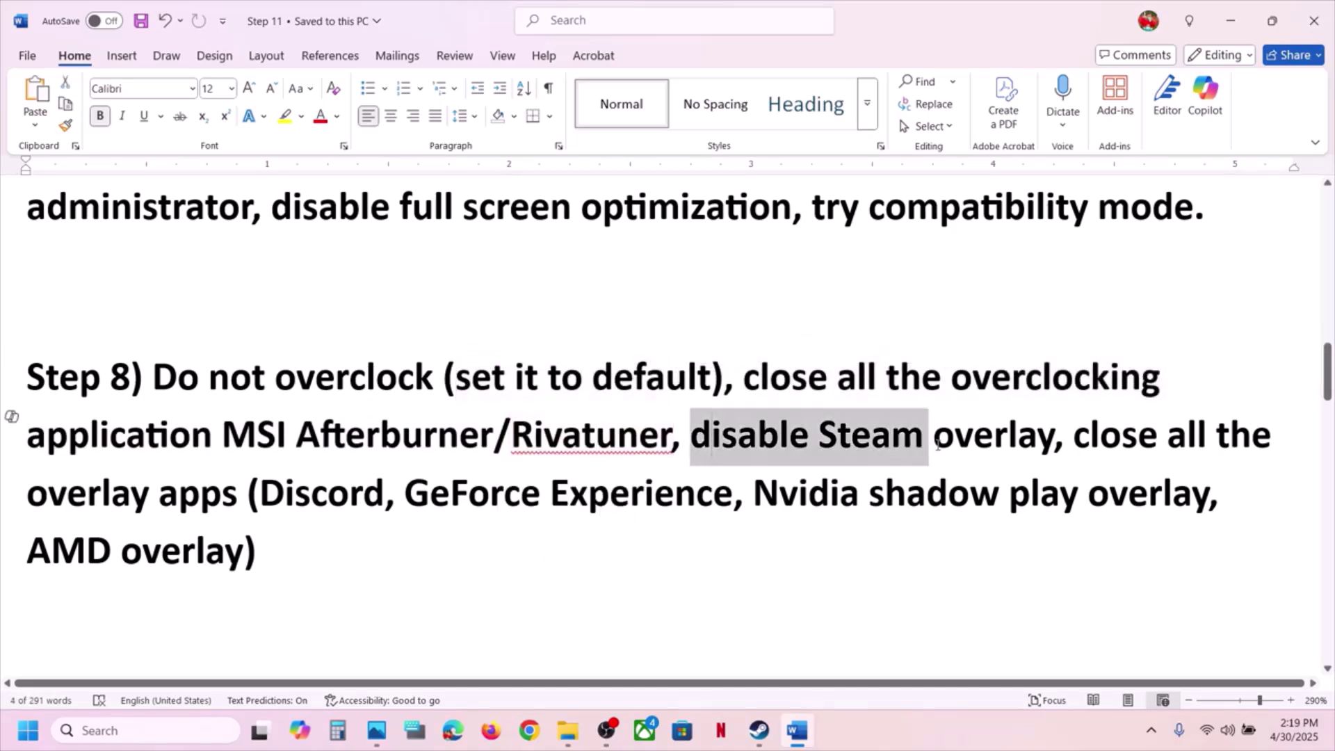
Switch to Steam and disable the in-game Steam Overlay in the properties of Wuthering Waves, then close them.
left_click(720, 730)
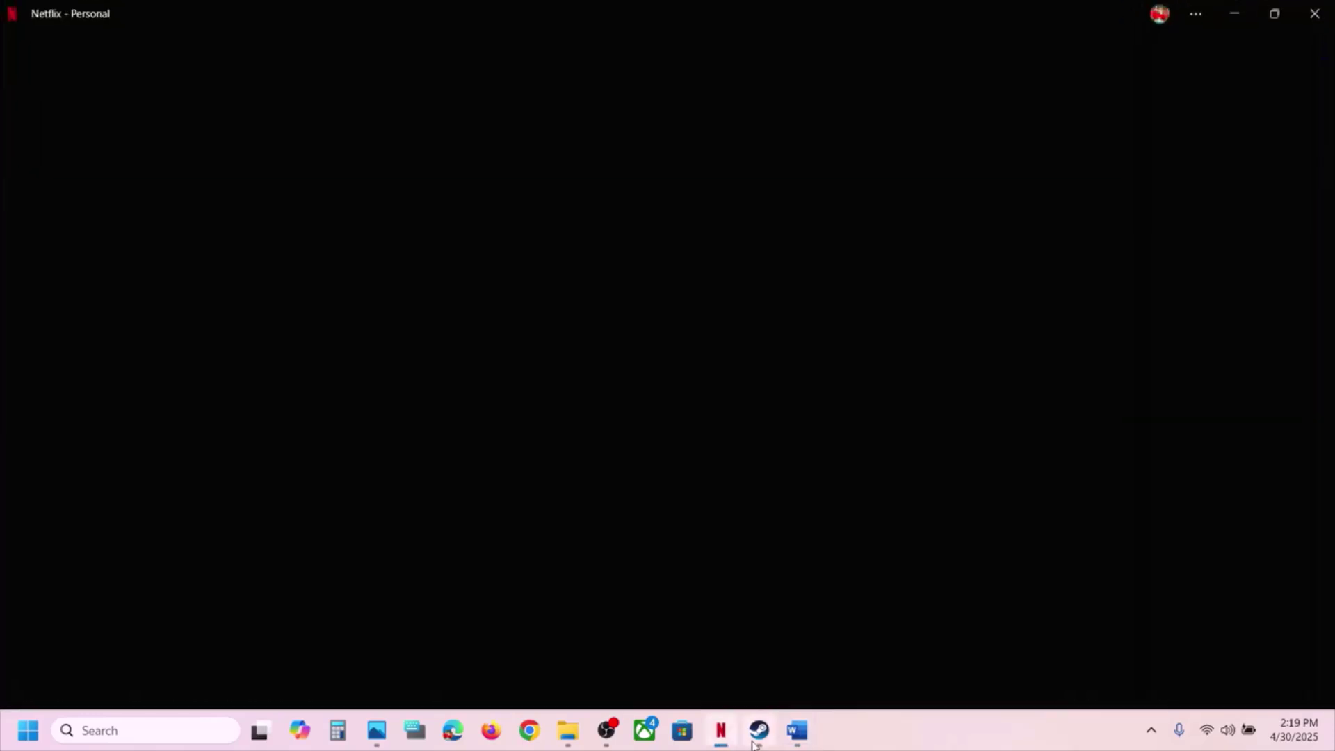
left_click(756, 738)
right_click(133, 611)
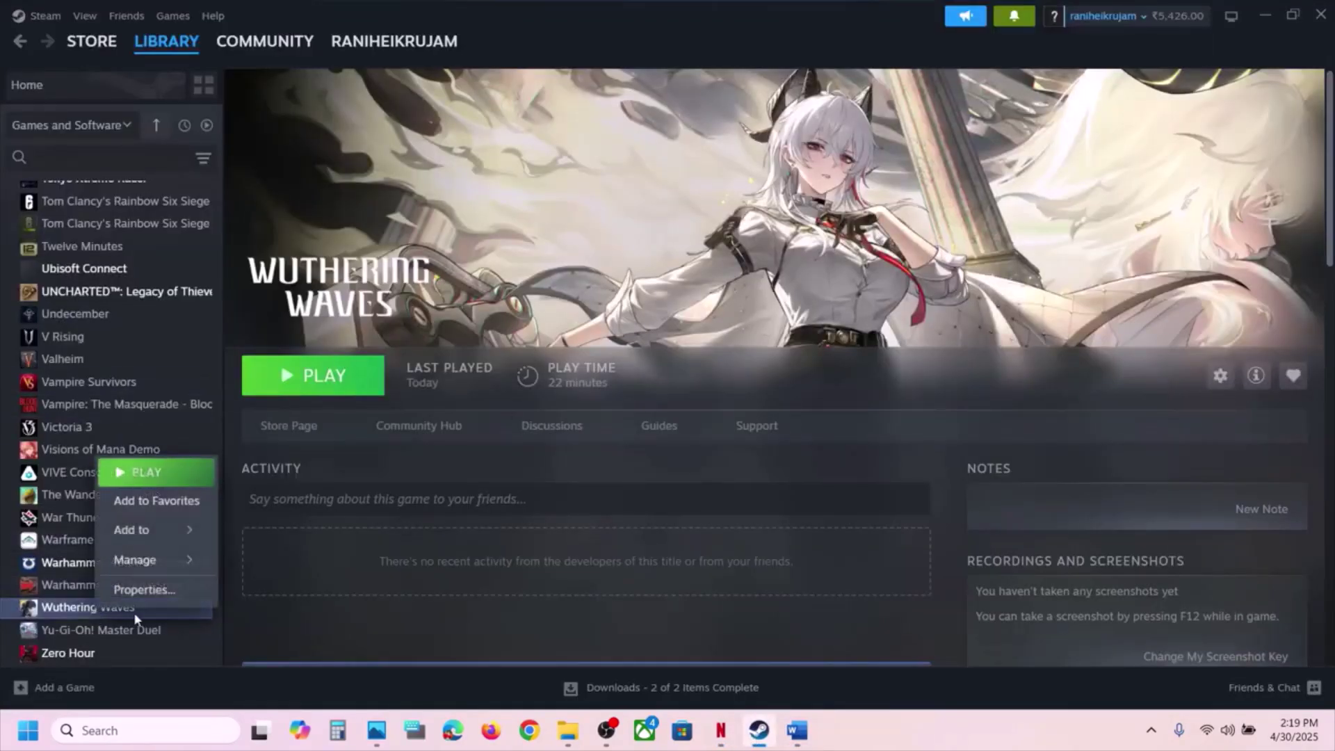
left_click(146, 590)
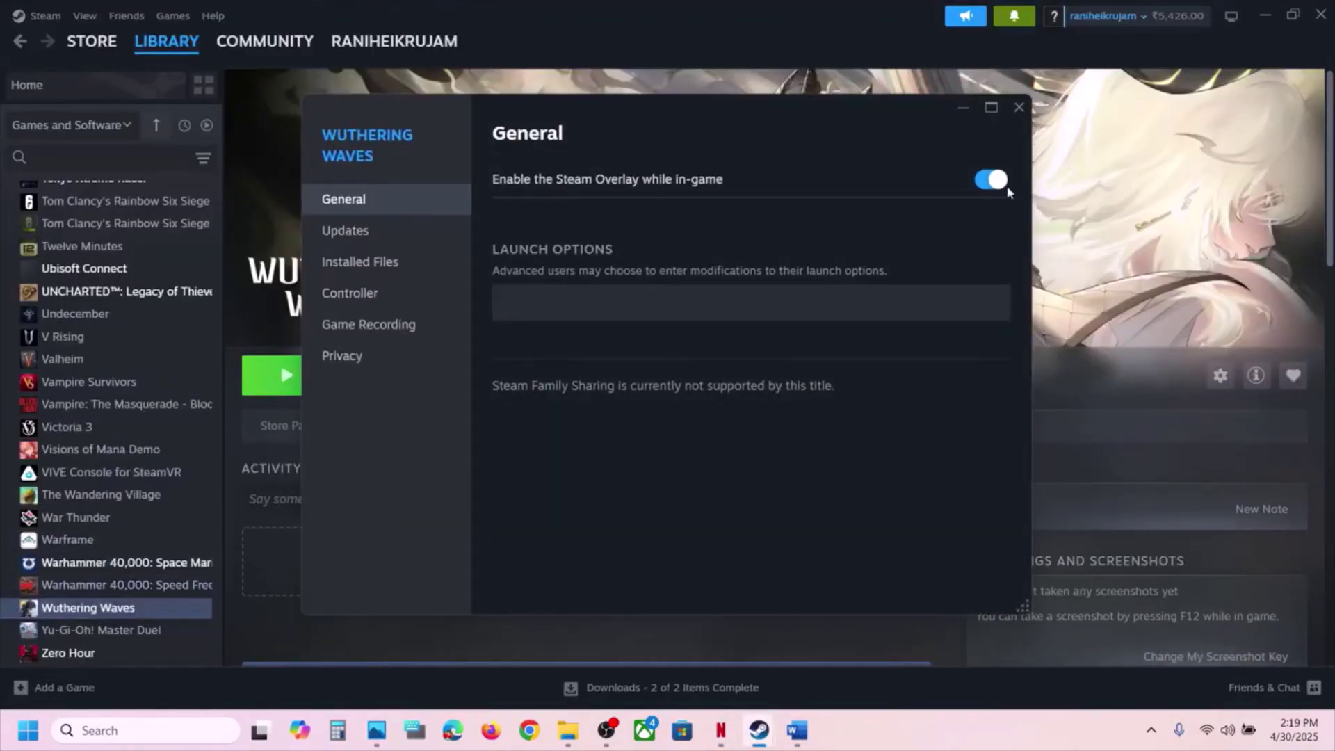
left_click(986, 181)
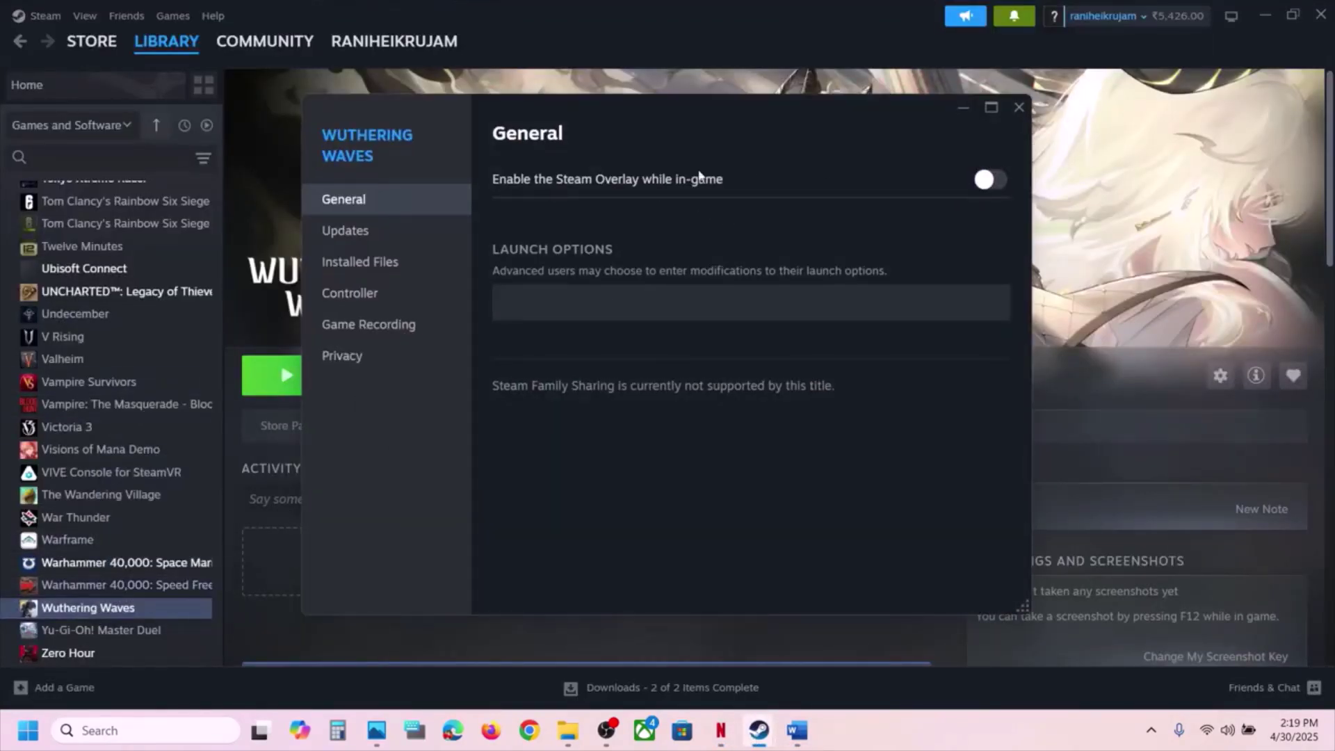
left_click(1019, 108)
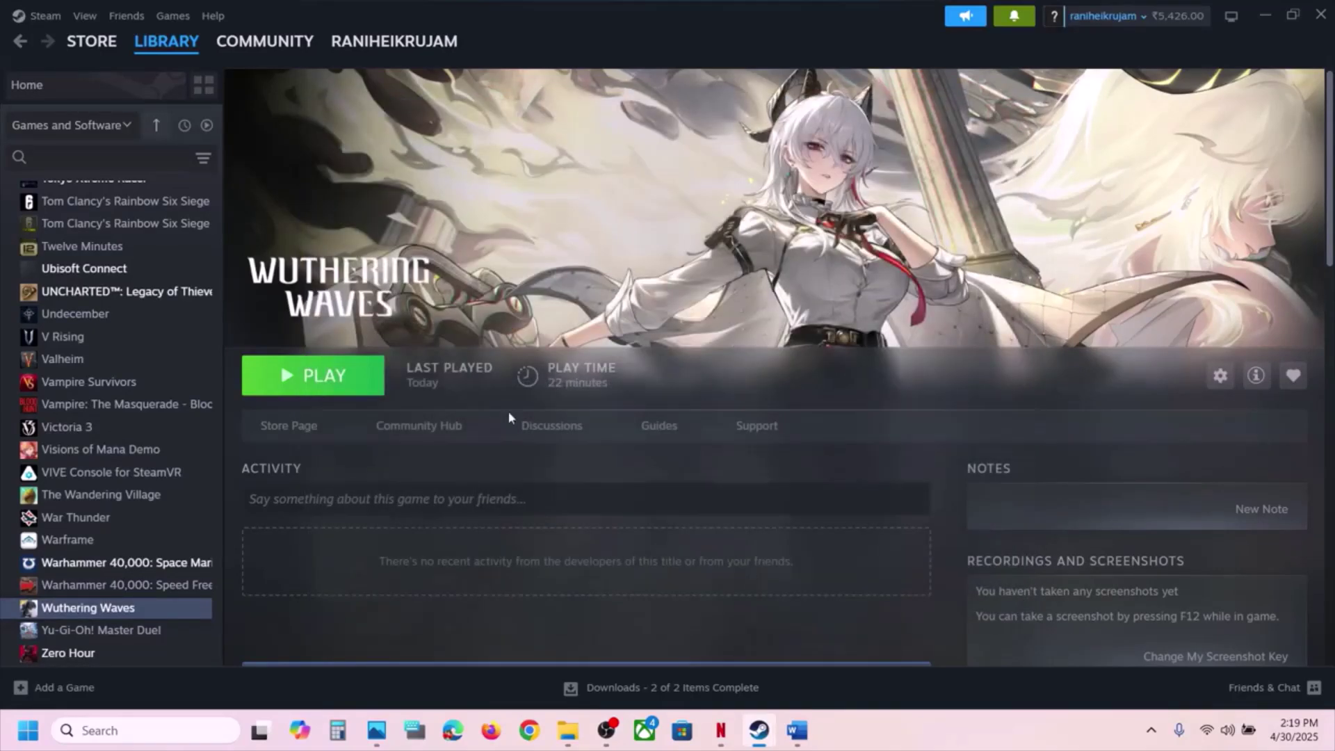
Set the launch options of Wuthering Waves to -dx12 and close its properties.
right_click(123, 607)
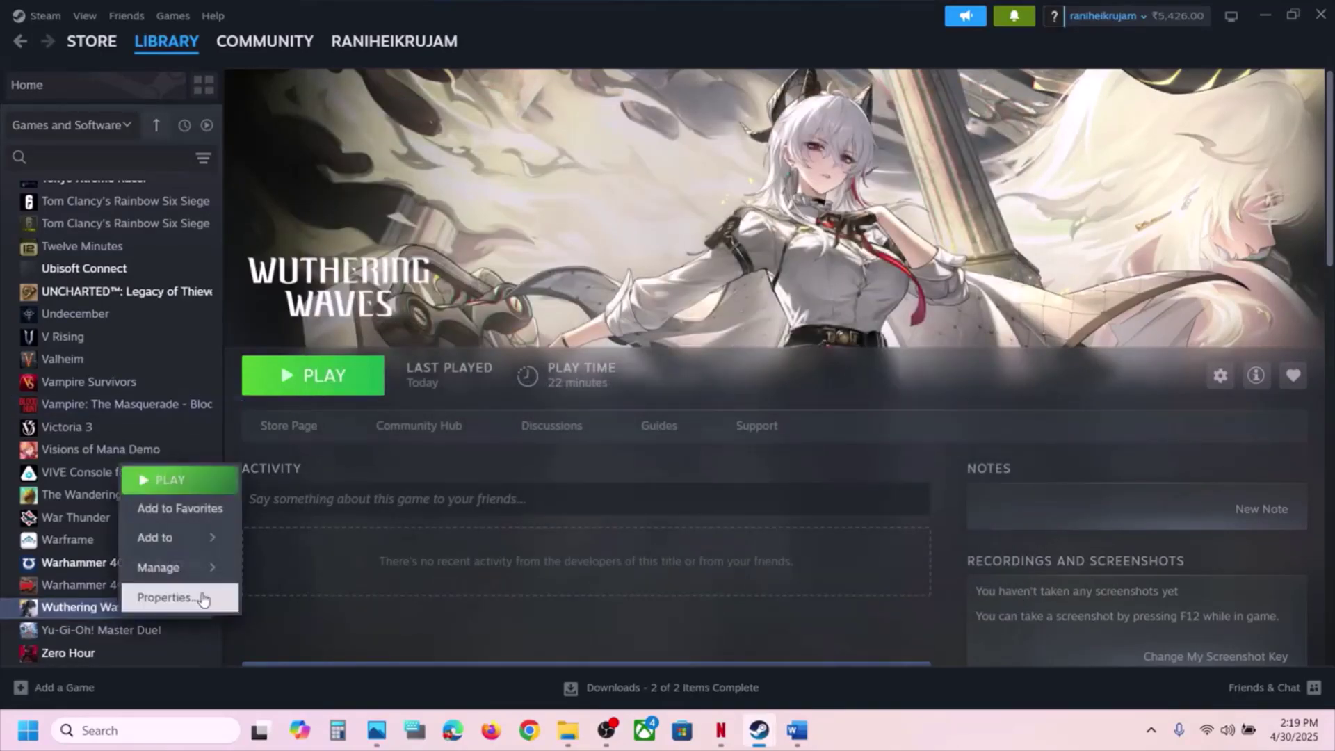
left_click(202, 599)
left_click(559, 300)
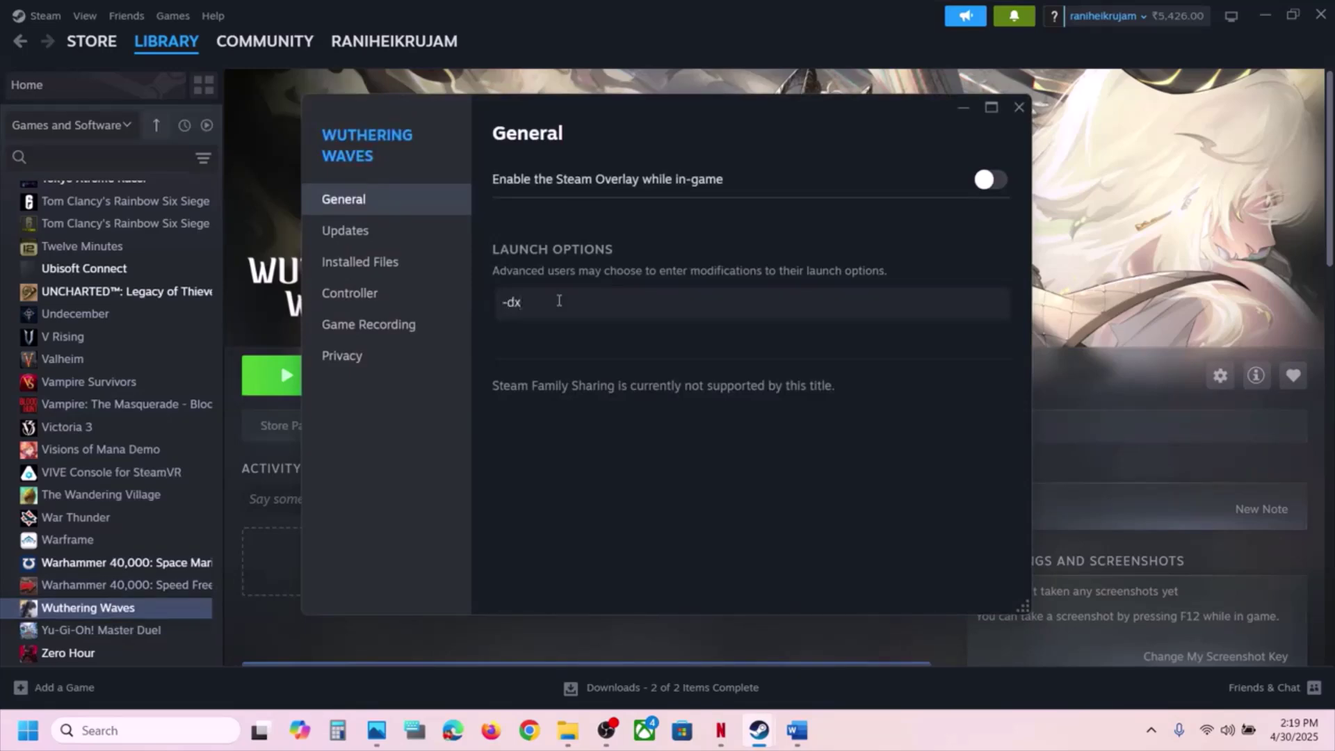
left_click(1017, 111)
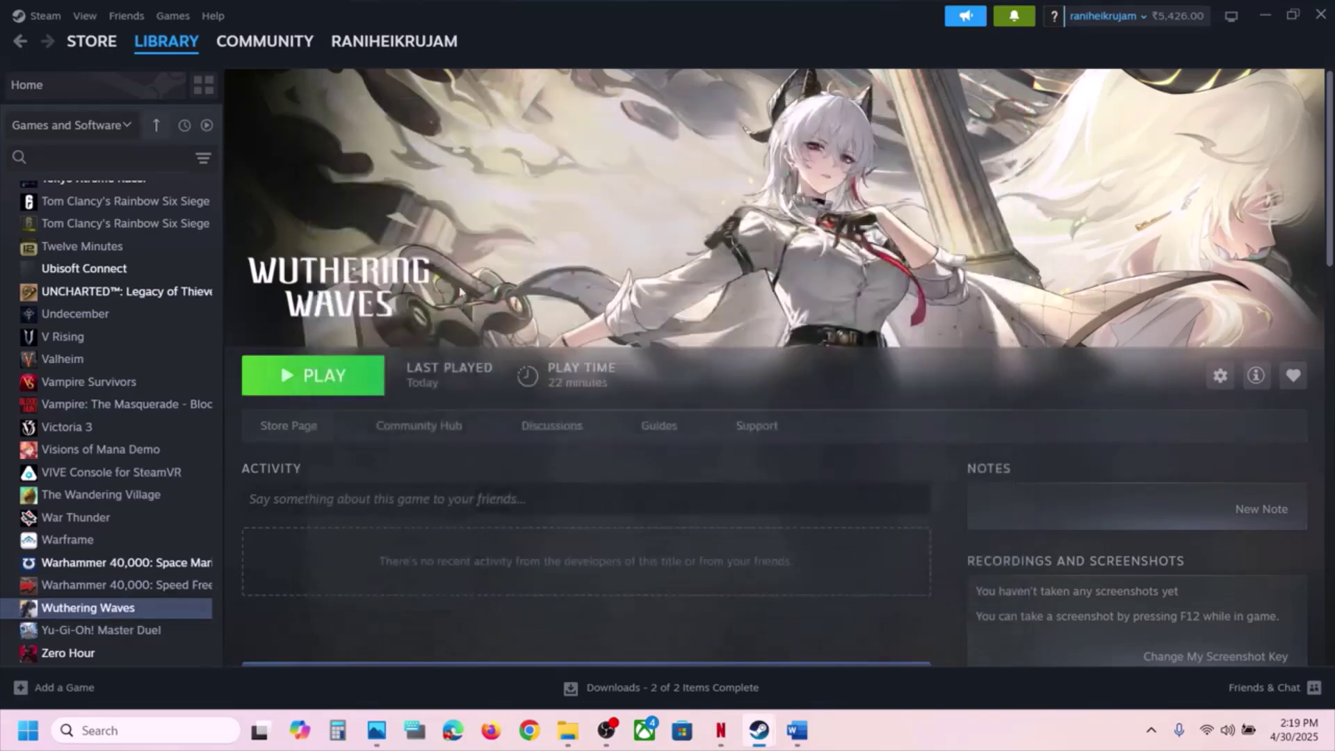
Reopen the Wuthering Waves properties, replace the launch option with -dx11, and close them.
right_click(99, 608)
left_click(200, 584)
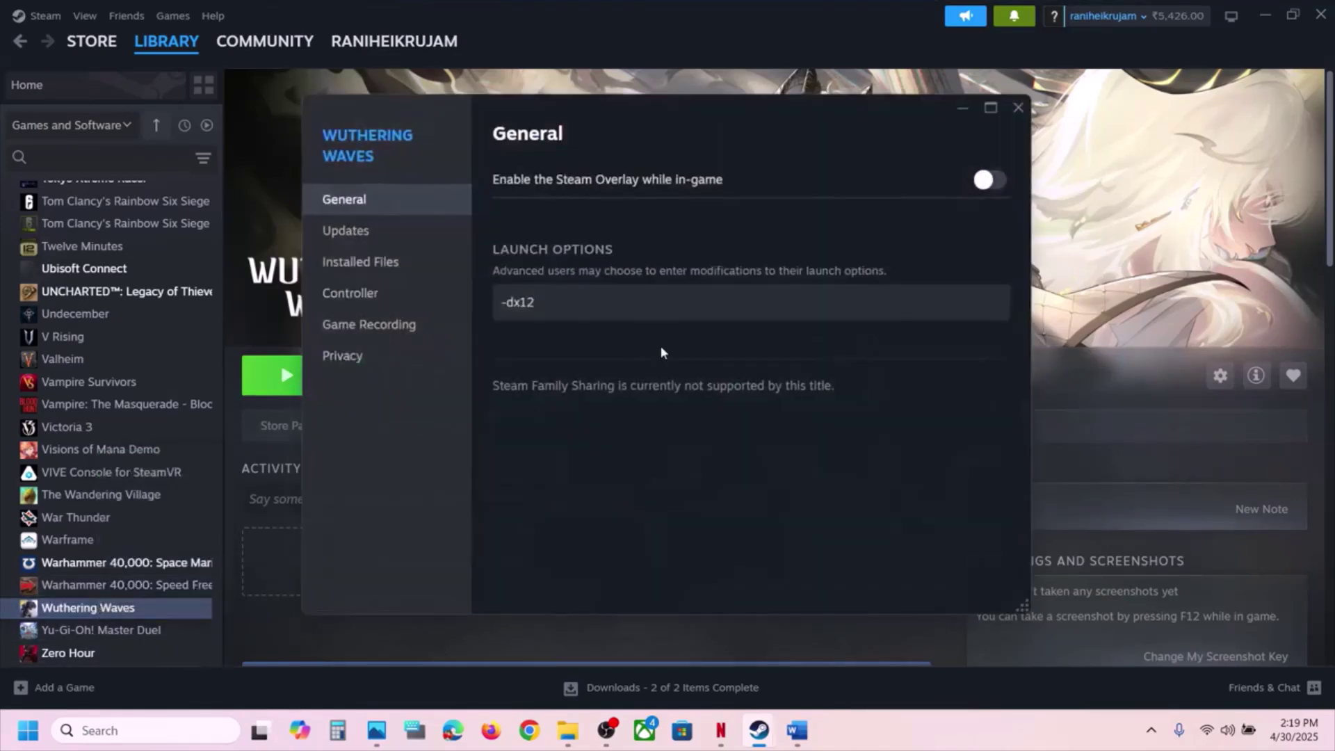
triple_click(582, 299)
type("-d")
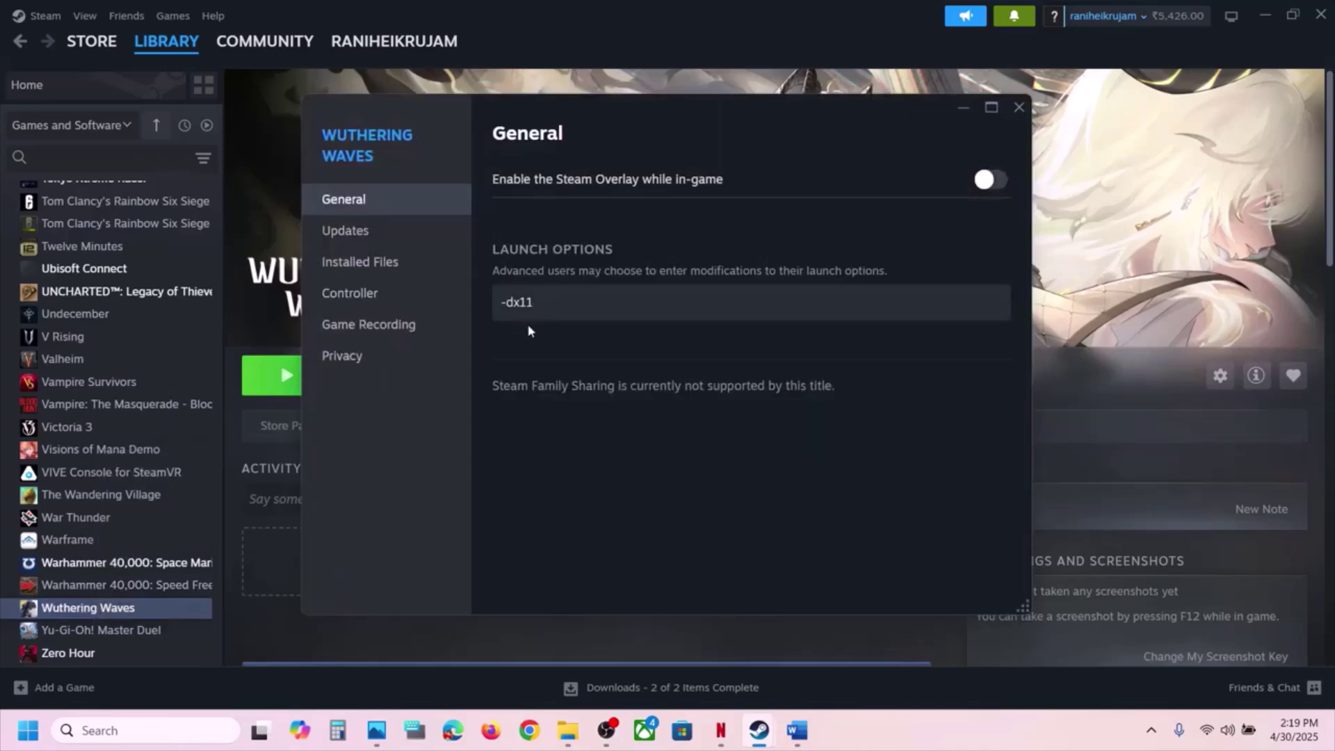
left_click(1017, 109)
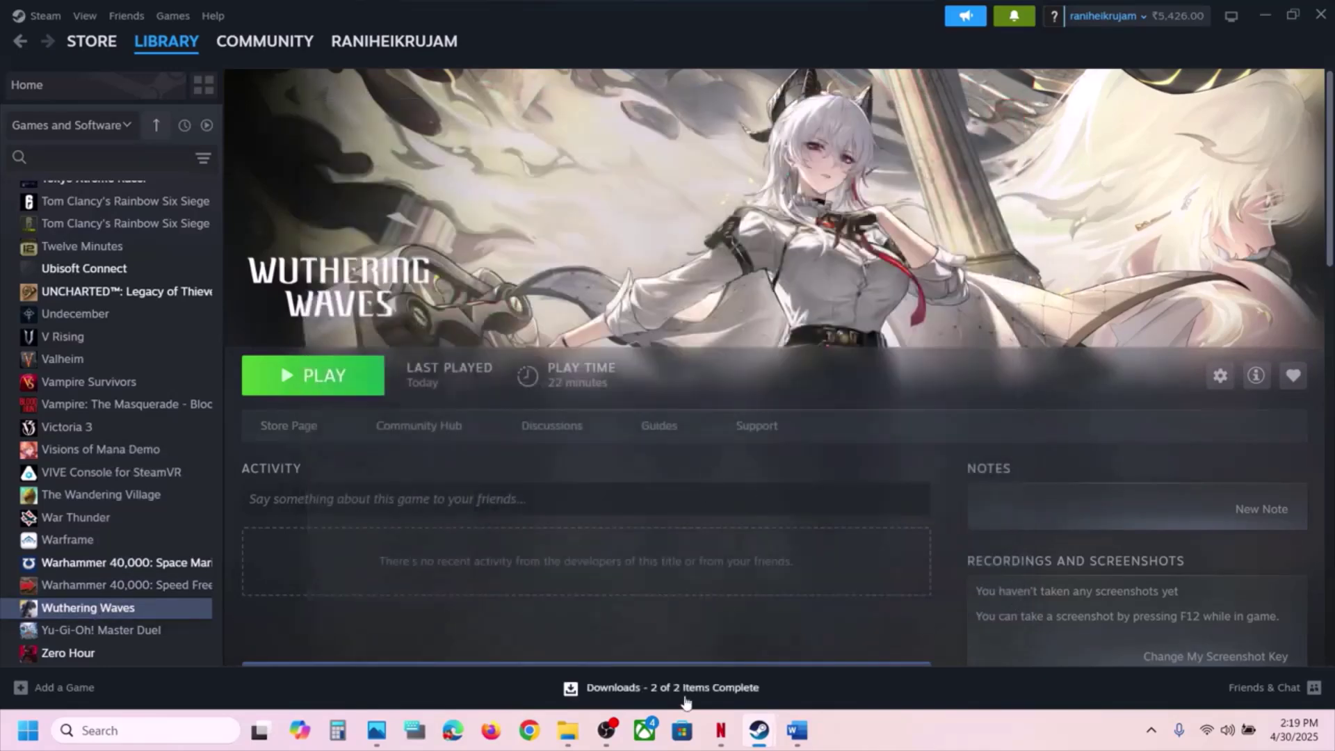
Return to the Word document and read Step 9 about renaming the save game files.
left_click(795, 729)
scroll(646, 510, "down", 5)
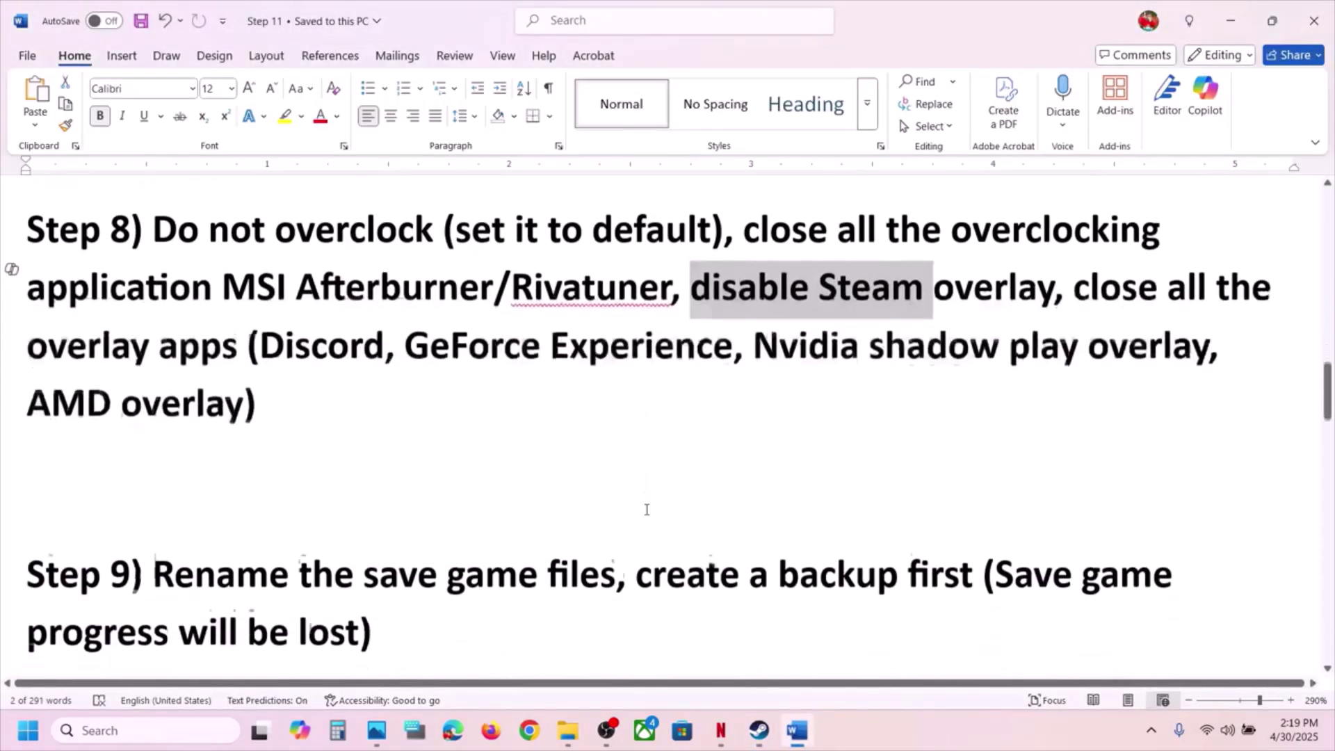
scroll(647, 510, "up", 2)
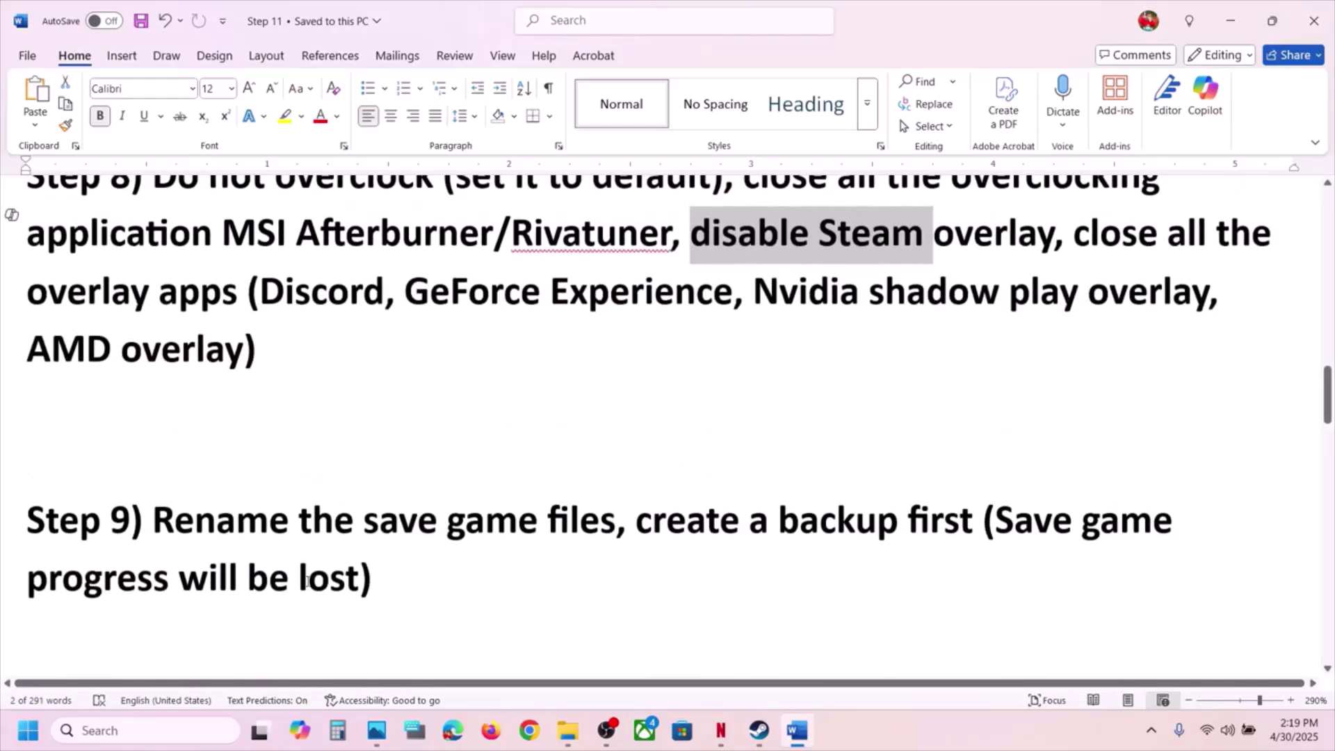
left_click_drag(216, 540, 567, 549)
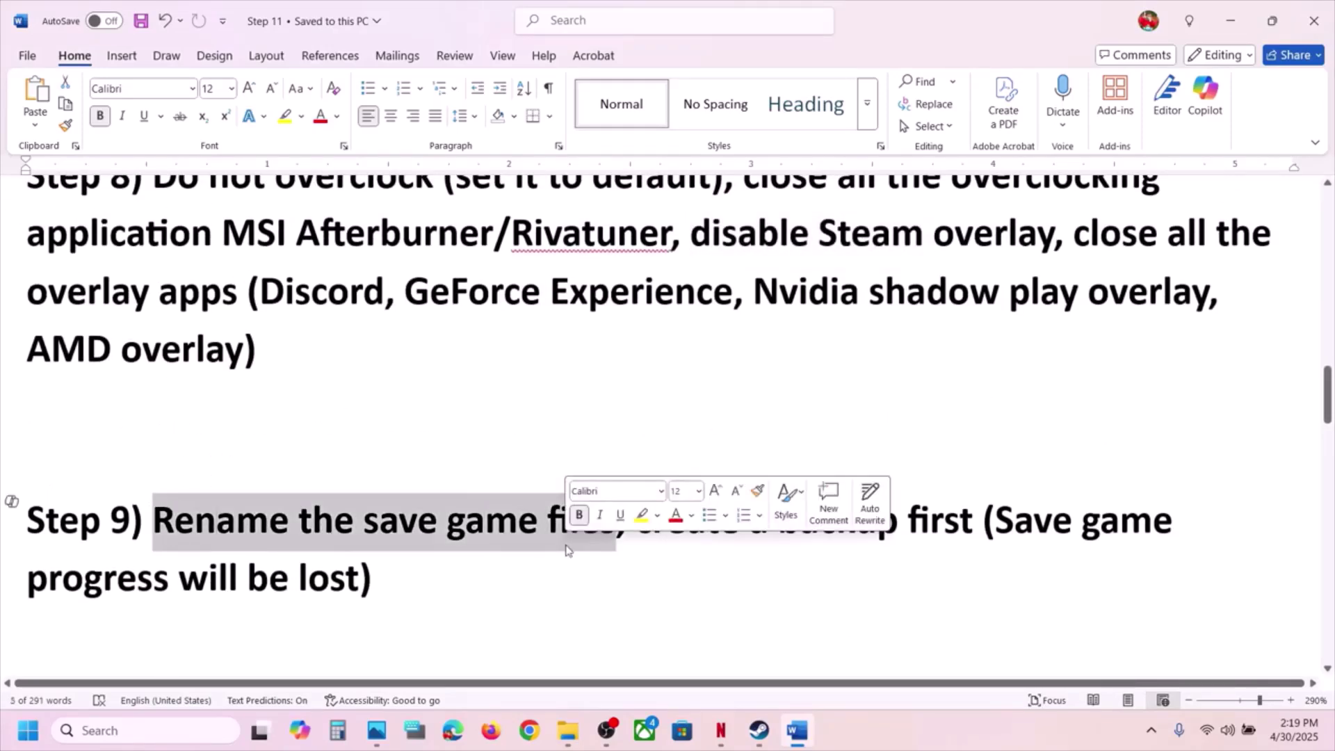
Append ", -dx11/-dx12" to the end of Step 8 after "AMD overlay)" and save the document.
scroll(674, 423, "up", 3)
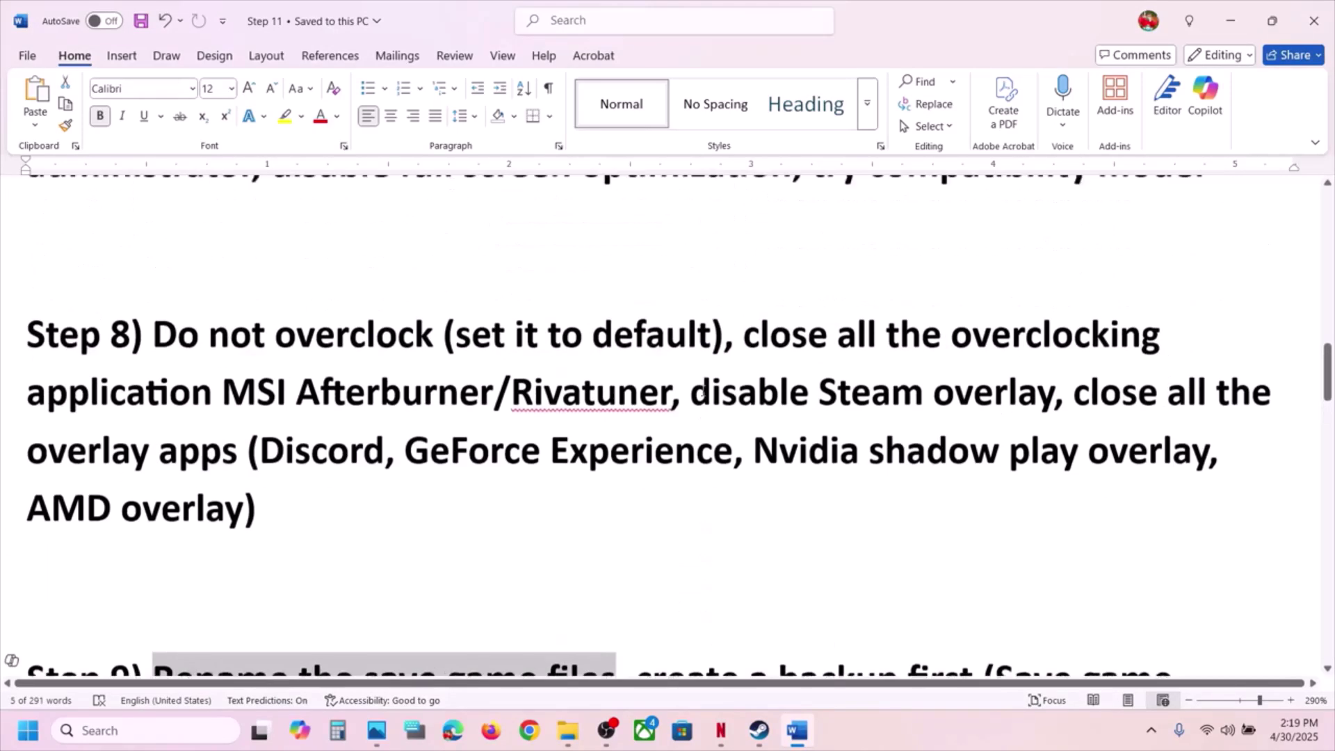
left_click(759, 424)
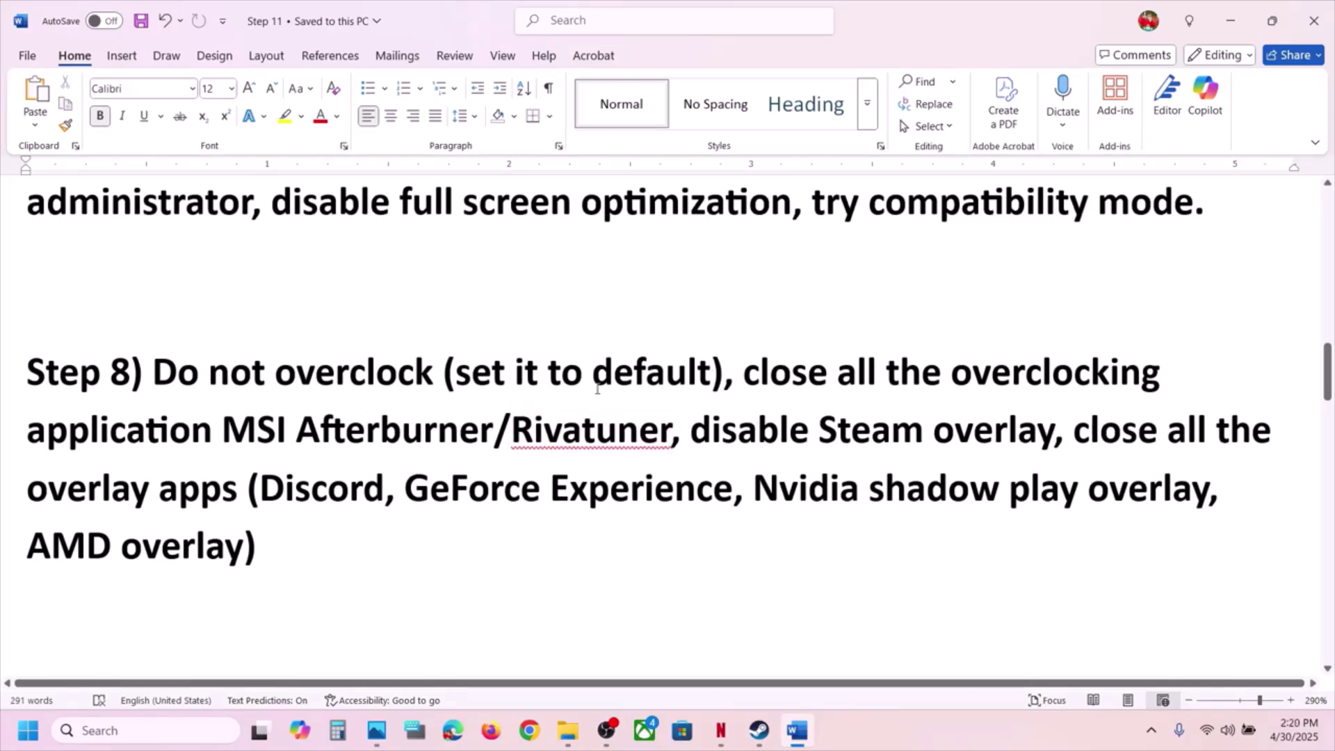
scroll(579, 456, "down", 1)
left_click(258, 512)
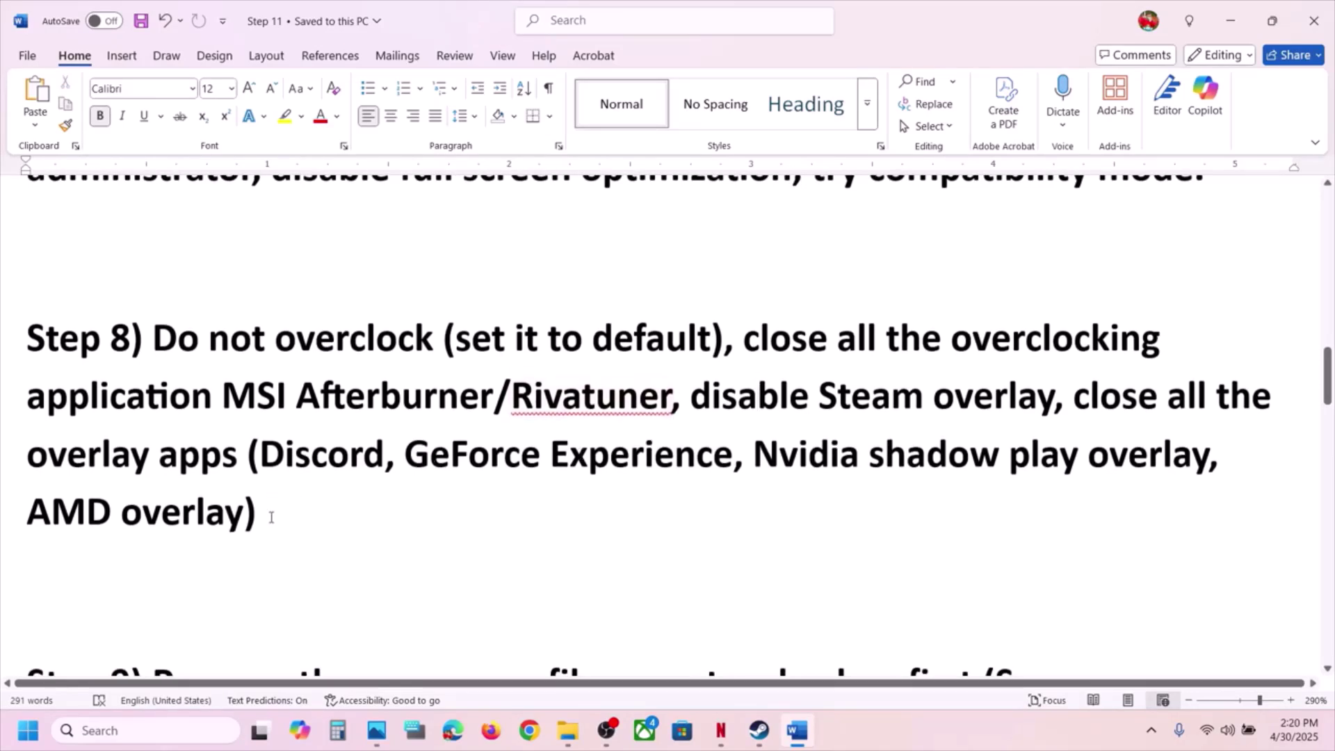
type(", ")
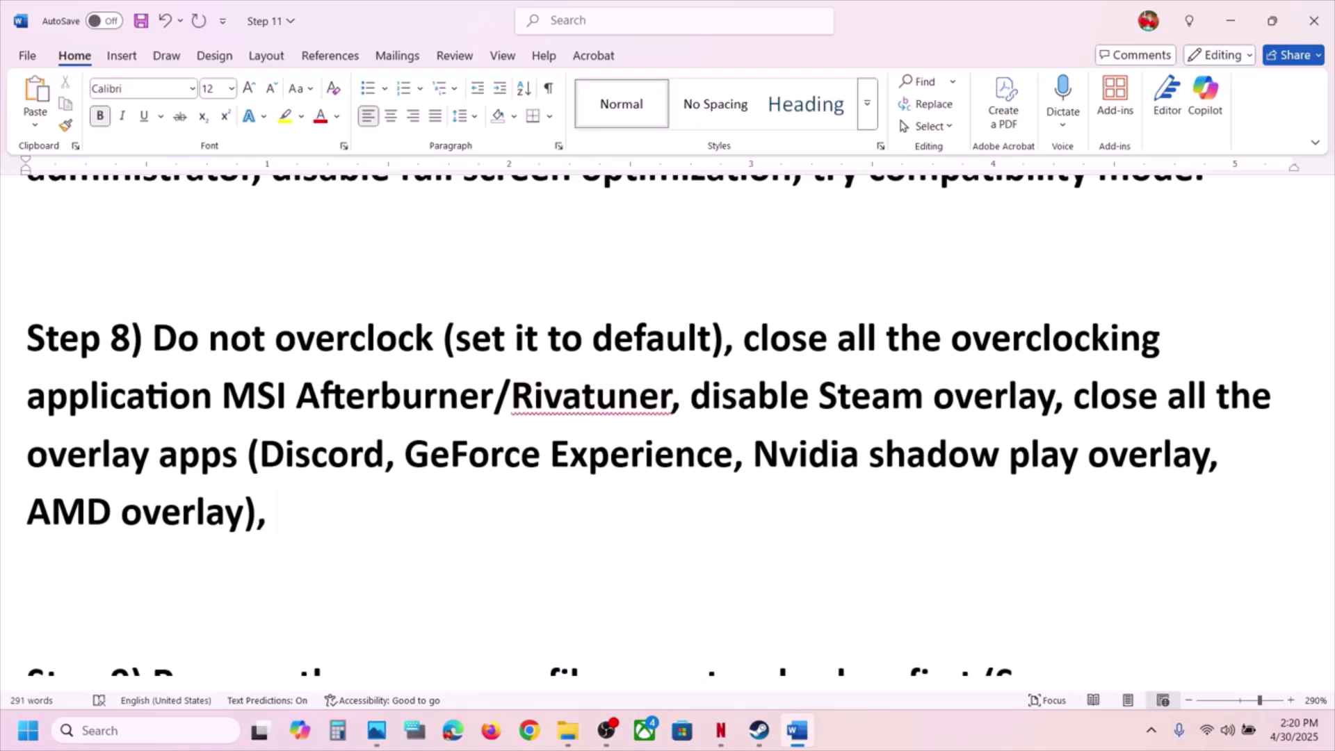
type("-dx")
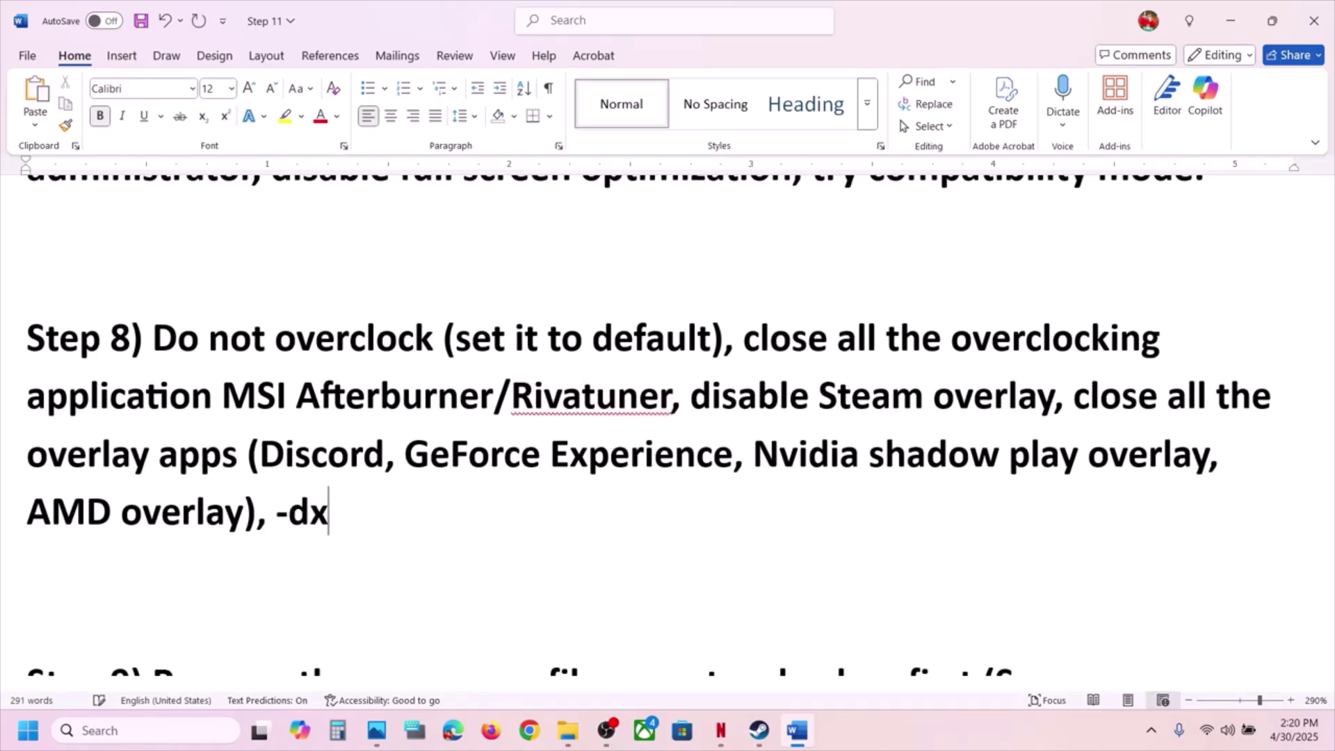
type("11/")
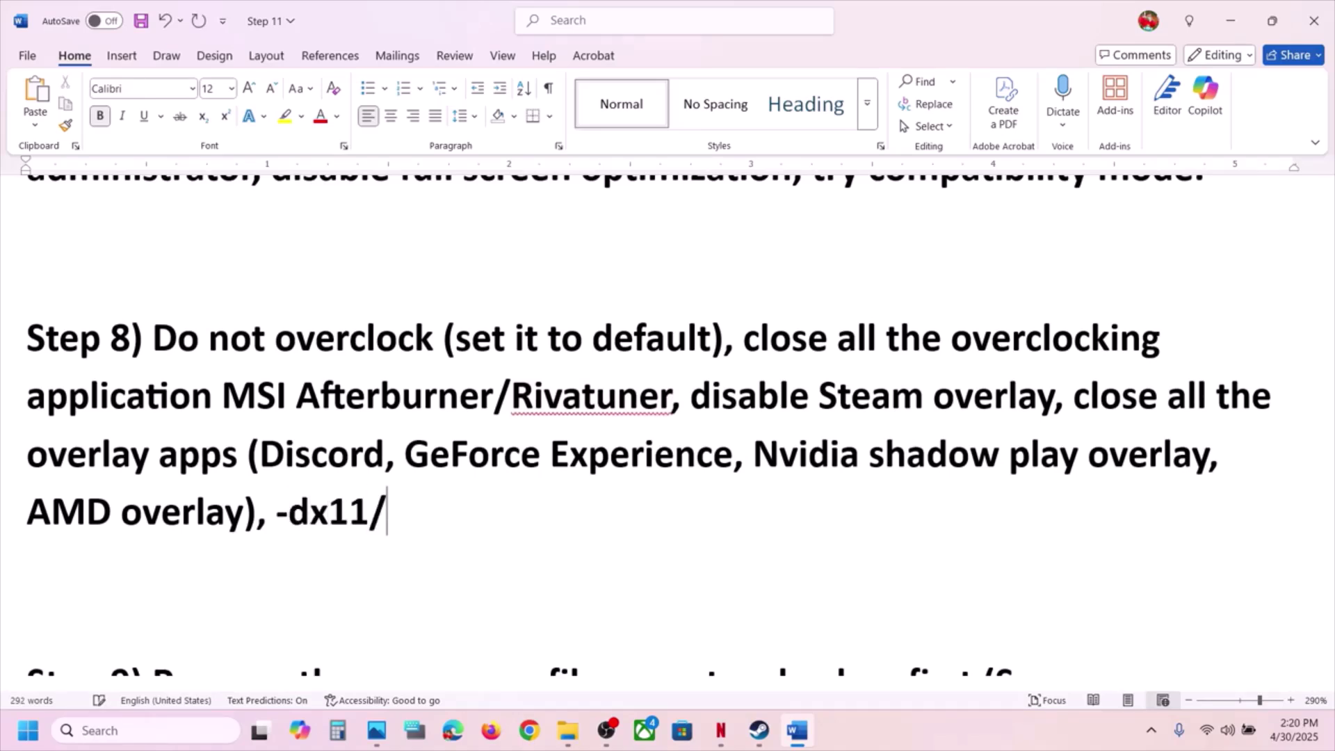
type("-dx12")
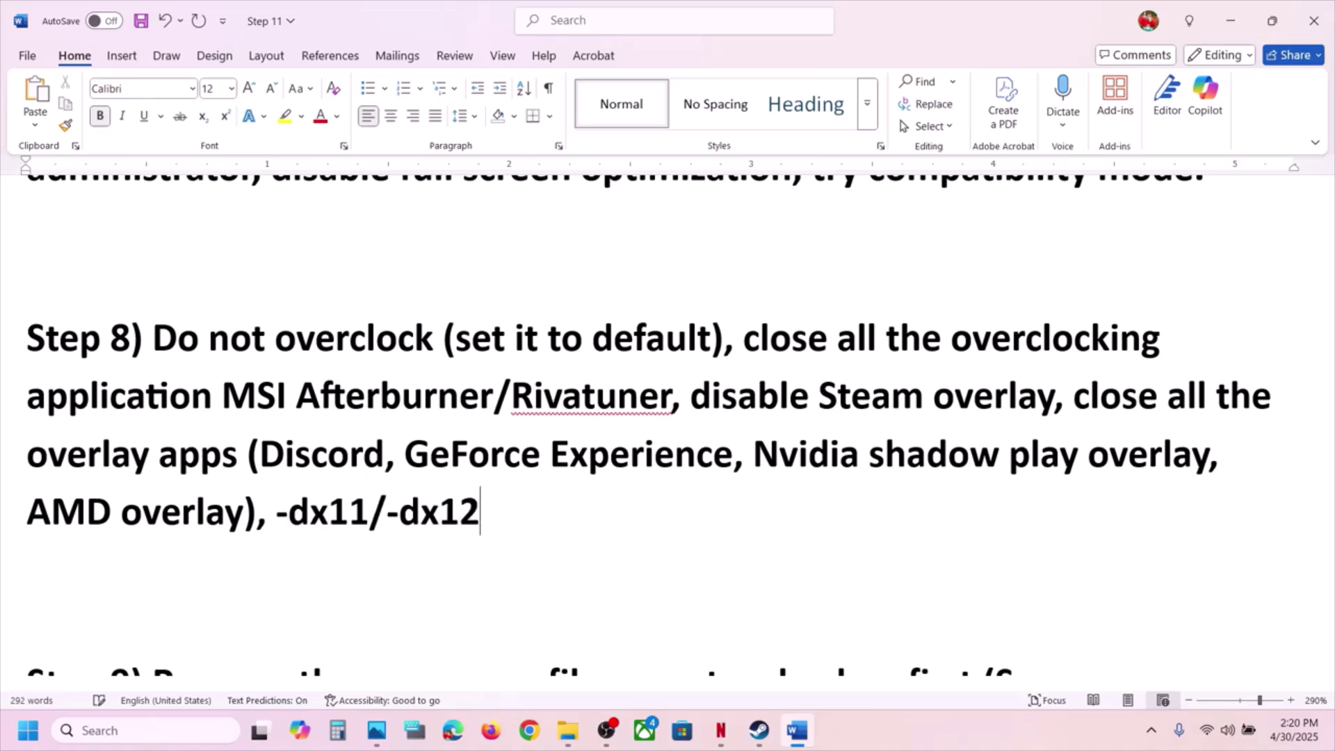
key("ctrl+s")
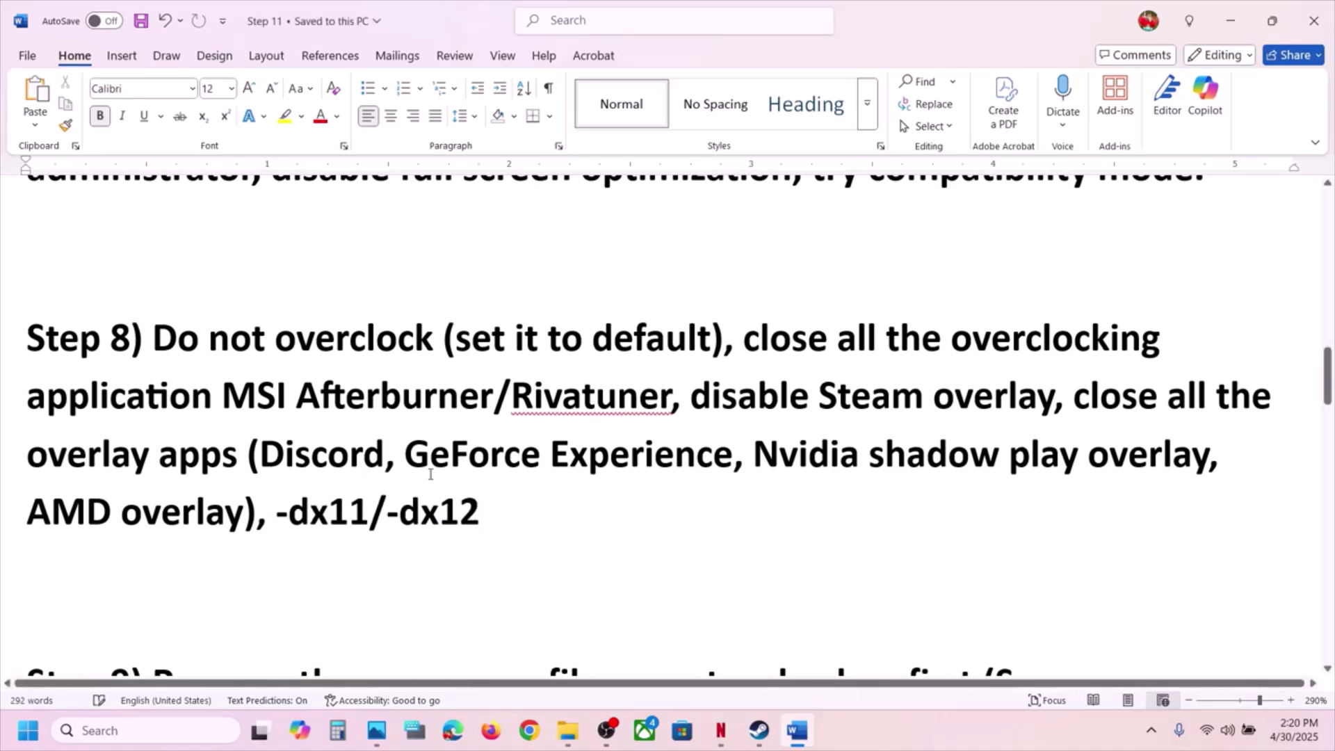
Highlight Discord in Step 8 and check the hidden system tray icons for running overlay apps.
left_click_drag(260, 456, 379, 457)
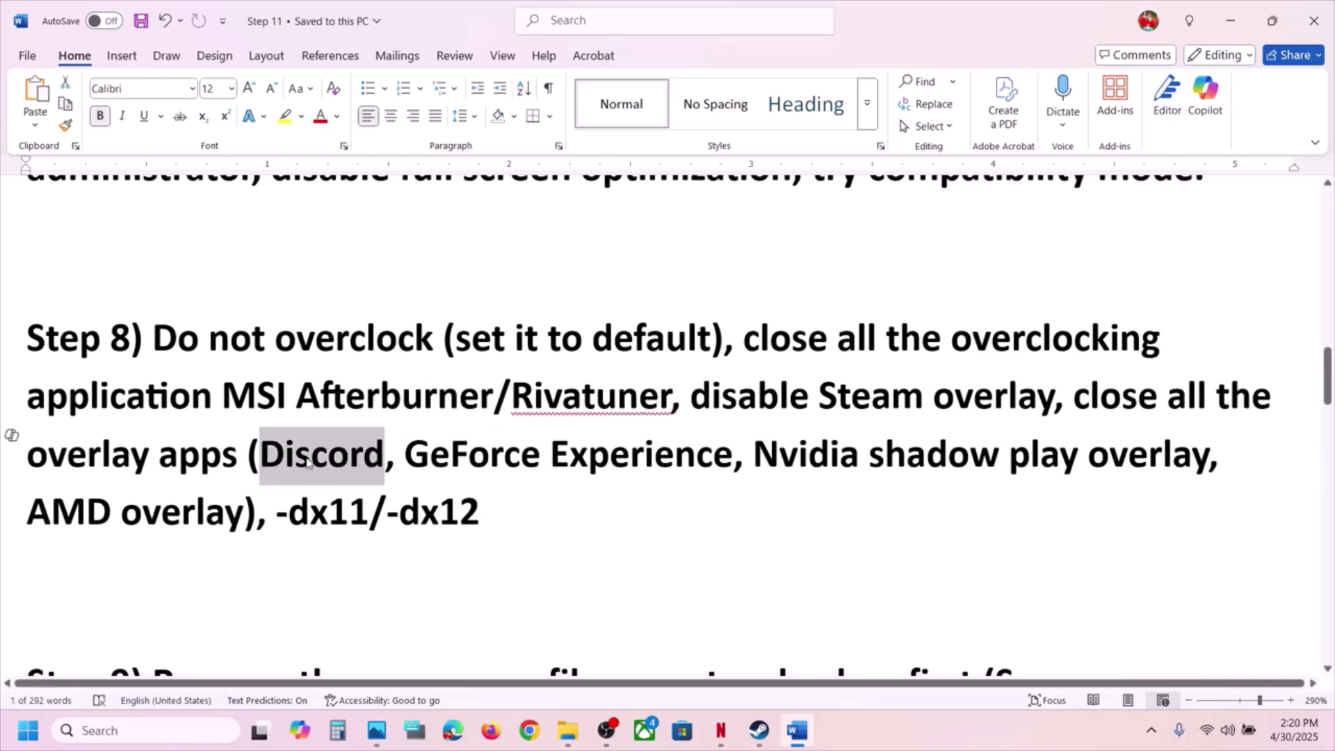
left_click(360, 459)
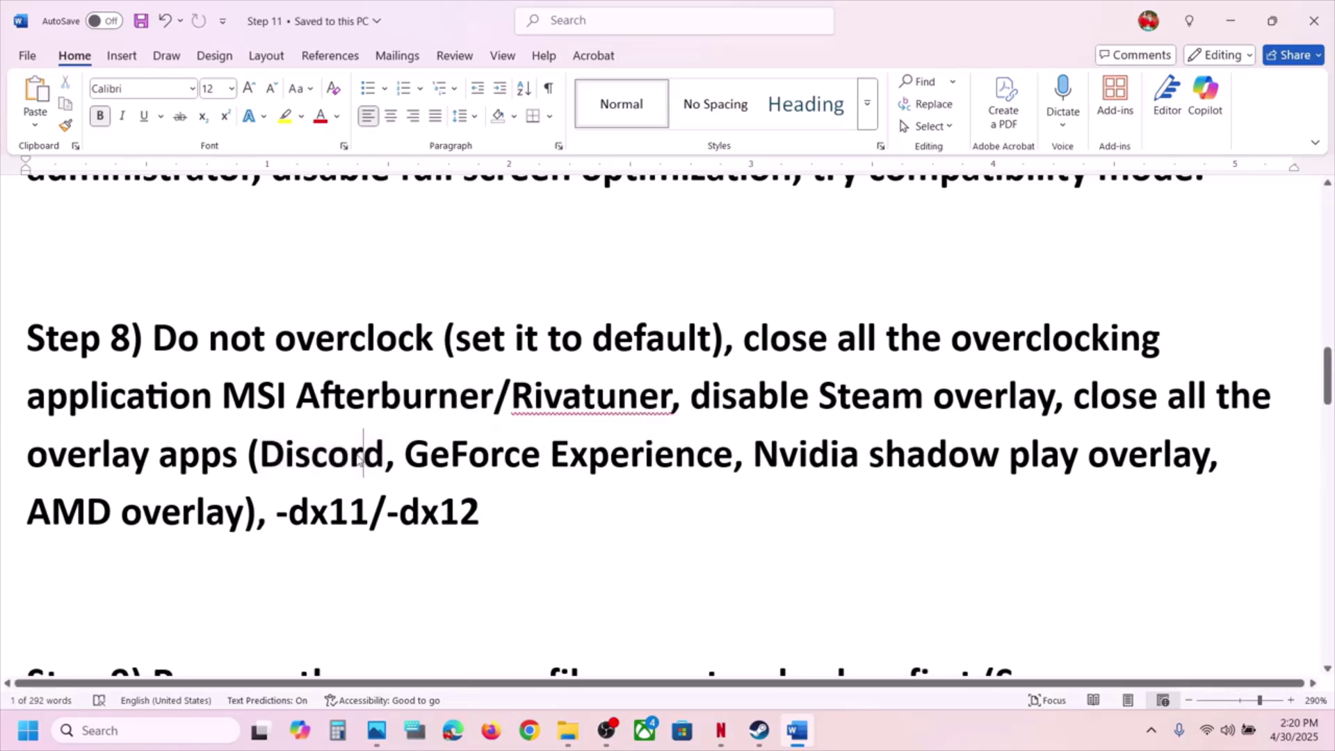
left_click(1151, 742)
right_click(1186, 647)
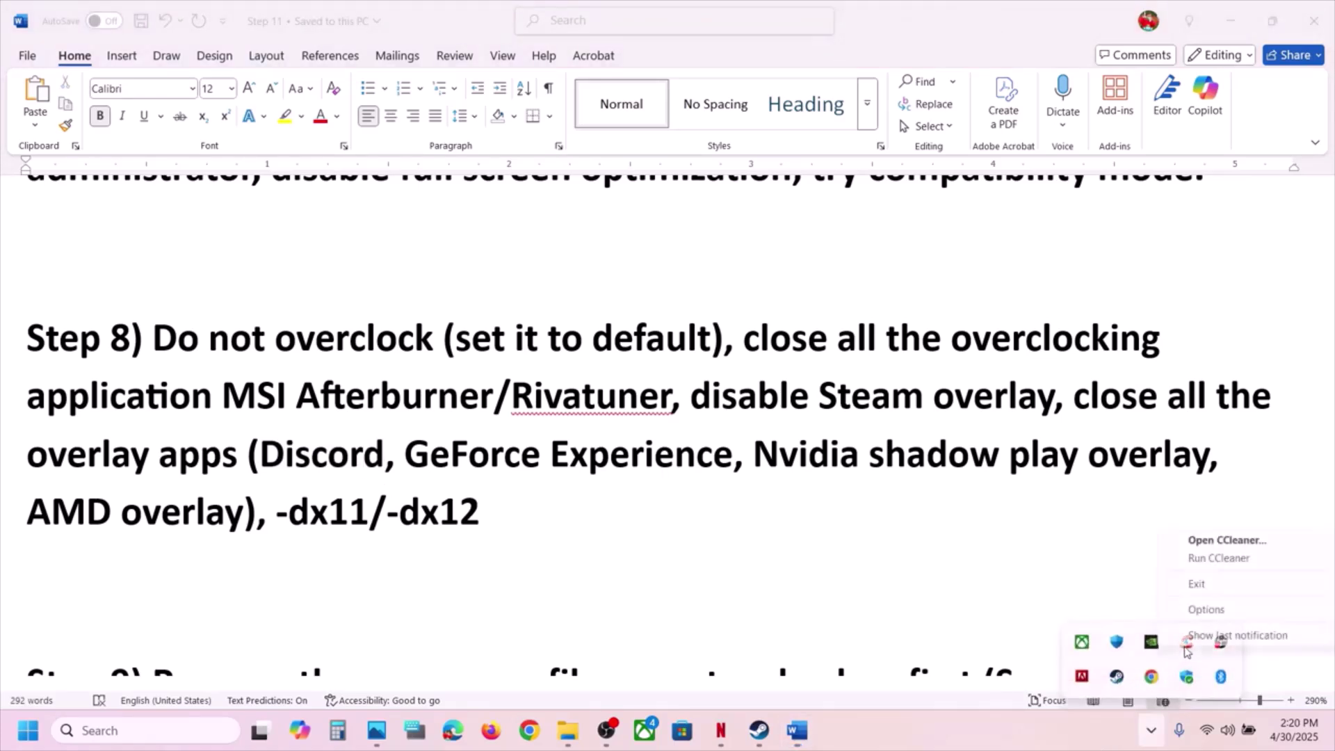
left_click(664, 515)
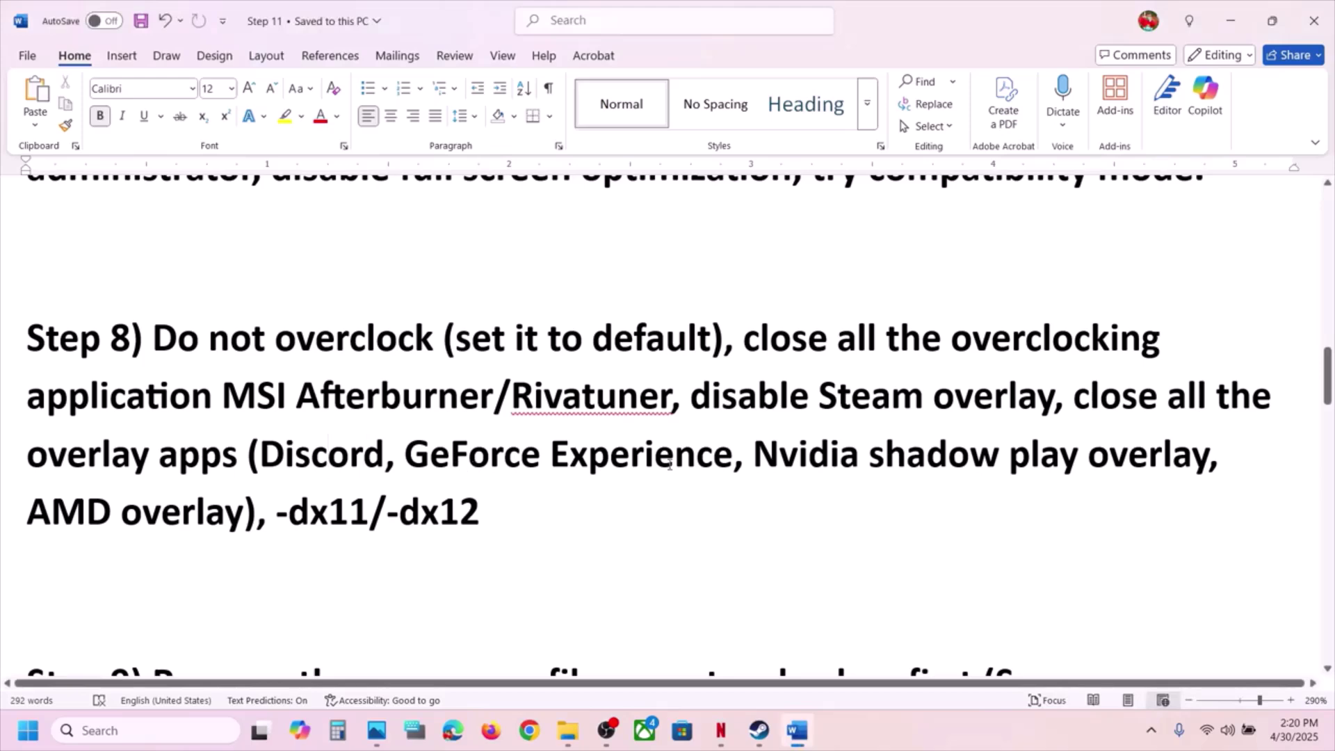
Open the NVIDIA App, check the NVIDIA overlay option in its feature settings, and close the app.
left_click(157, 729)
type("nvid")
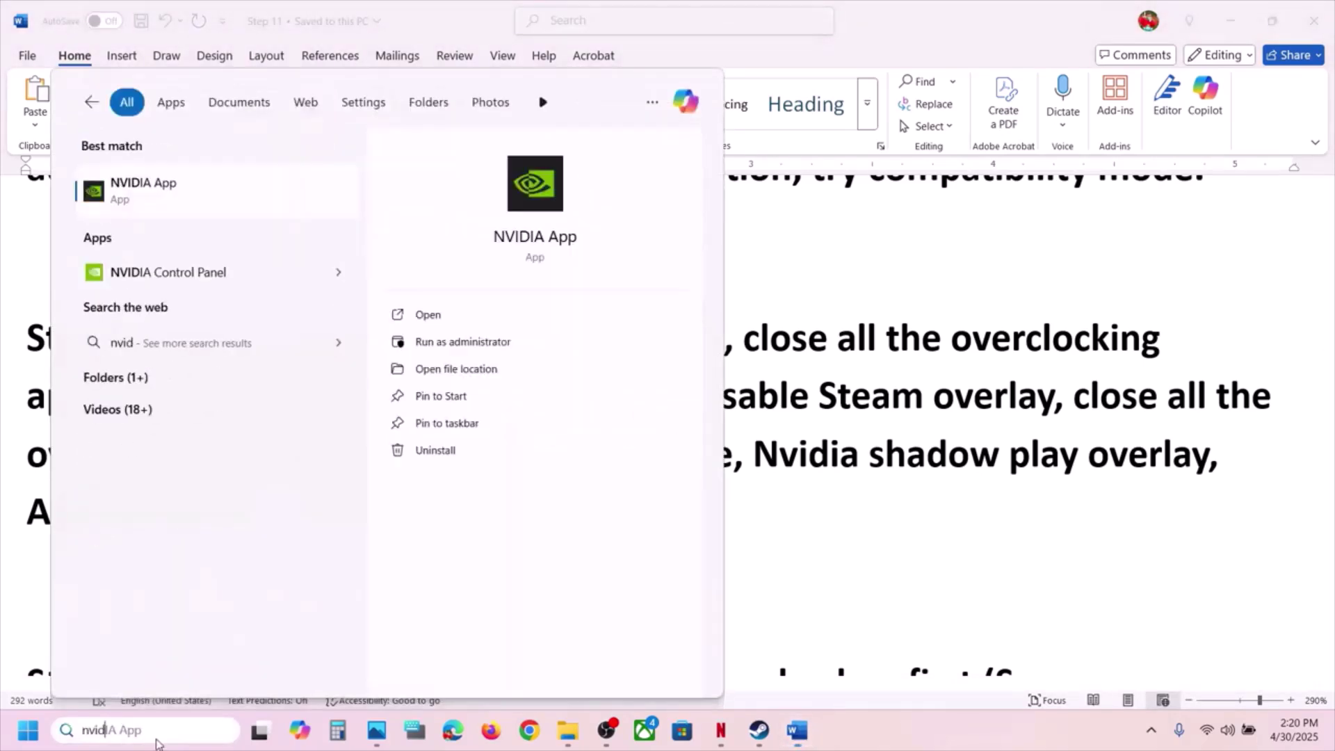
key("Return")
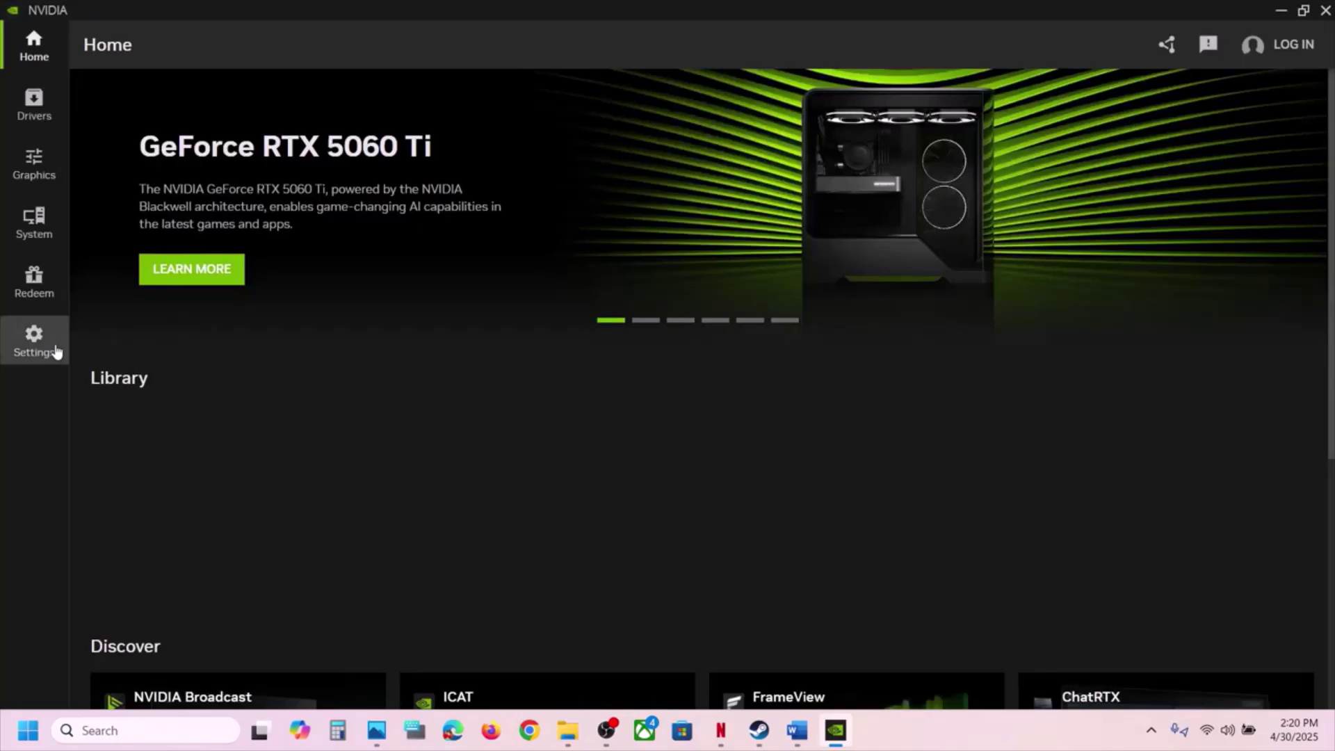
left_click(60, 344)
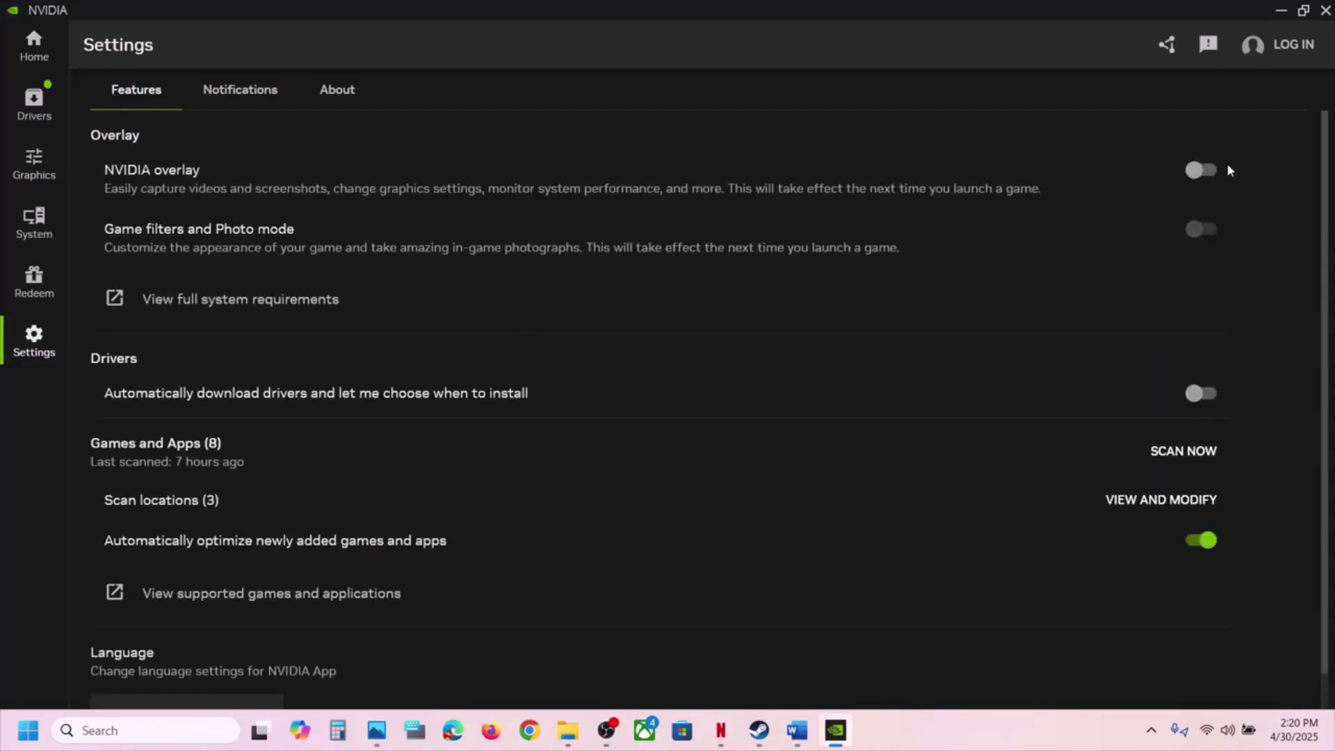
left_click(1323, 11)
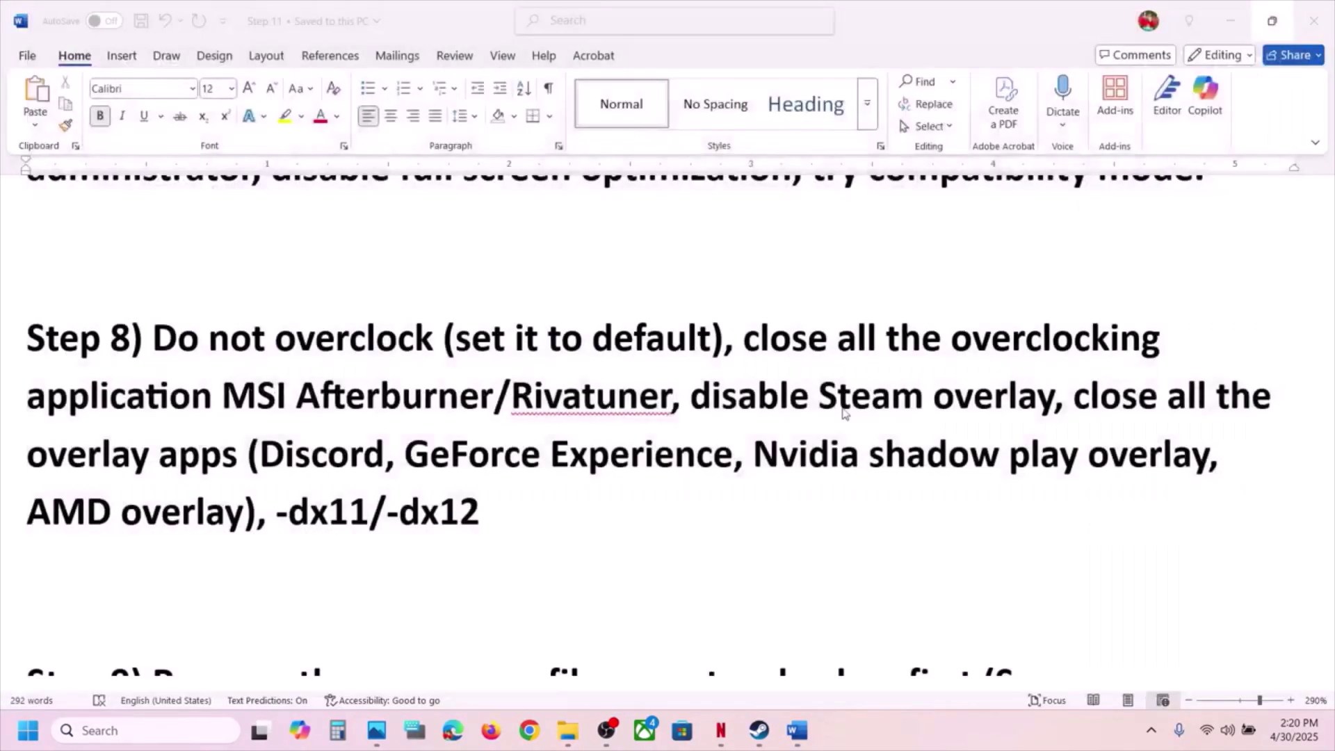
Read the overlay apps in Step 8 and the Step 9 instructions on renaming and backing up save game files.
left_click_drag(41, 467, 624, 457)
left_click(623, 457)
scroll(624, 457, "down", 3)
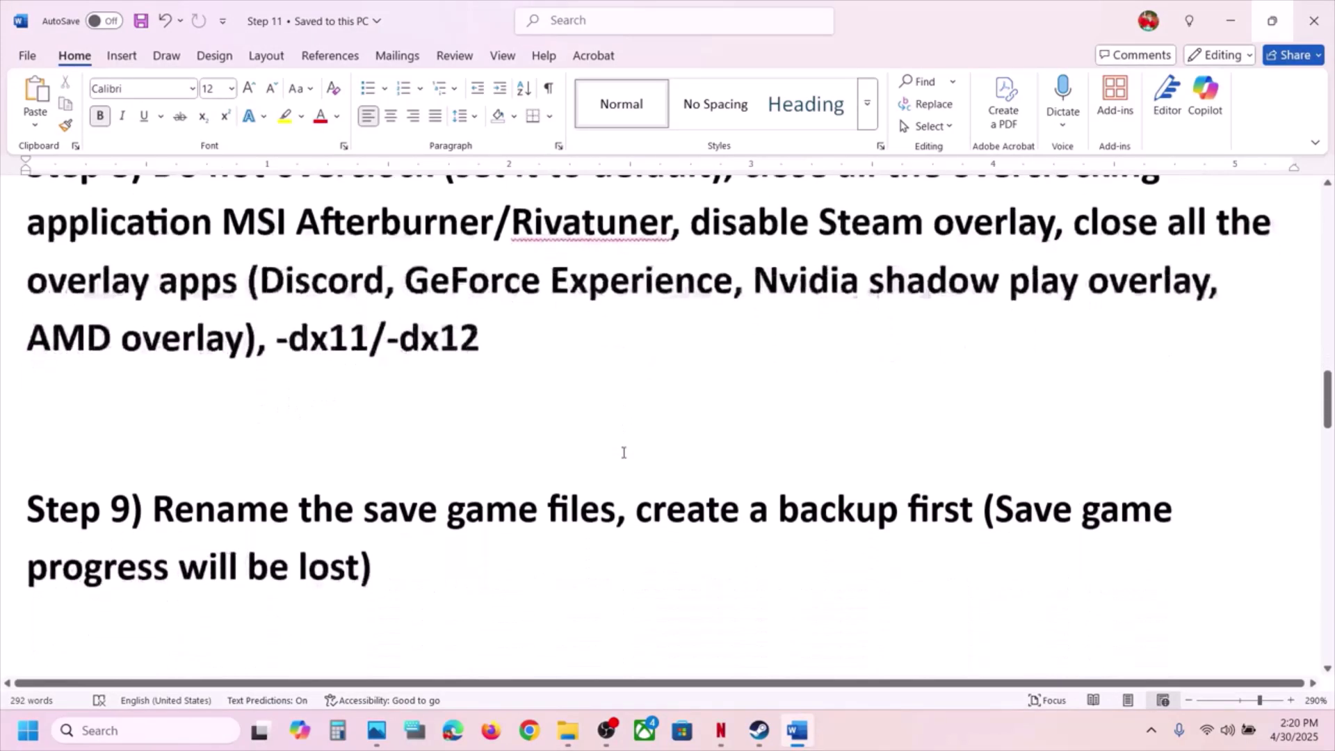
left_click_drag(164, 480, 125, 453)
left_click(574, 449)
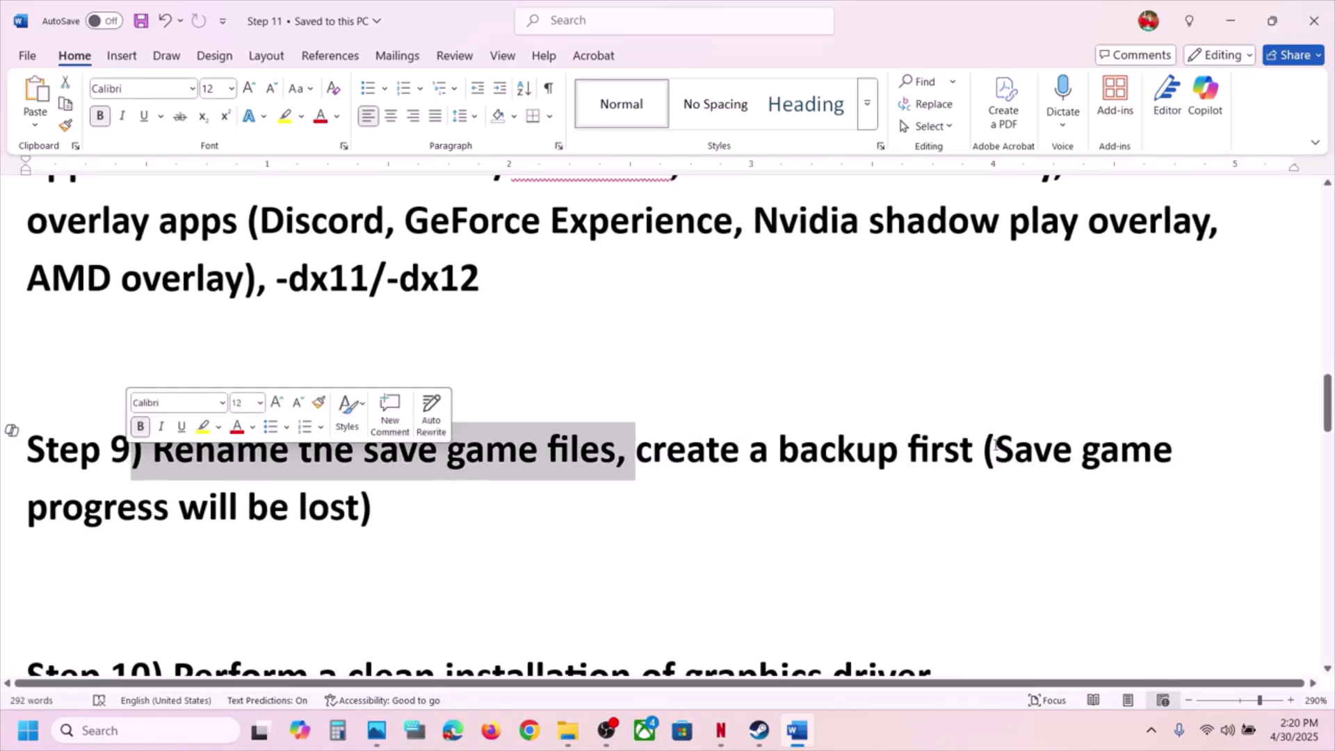
left_click_drag(1064, 451, 381, 513)
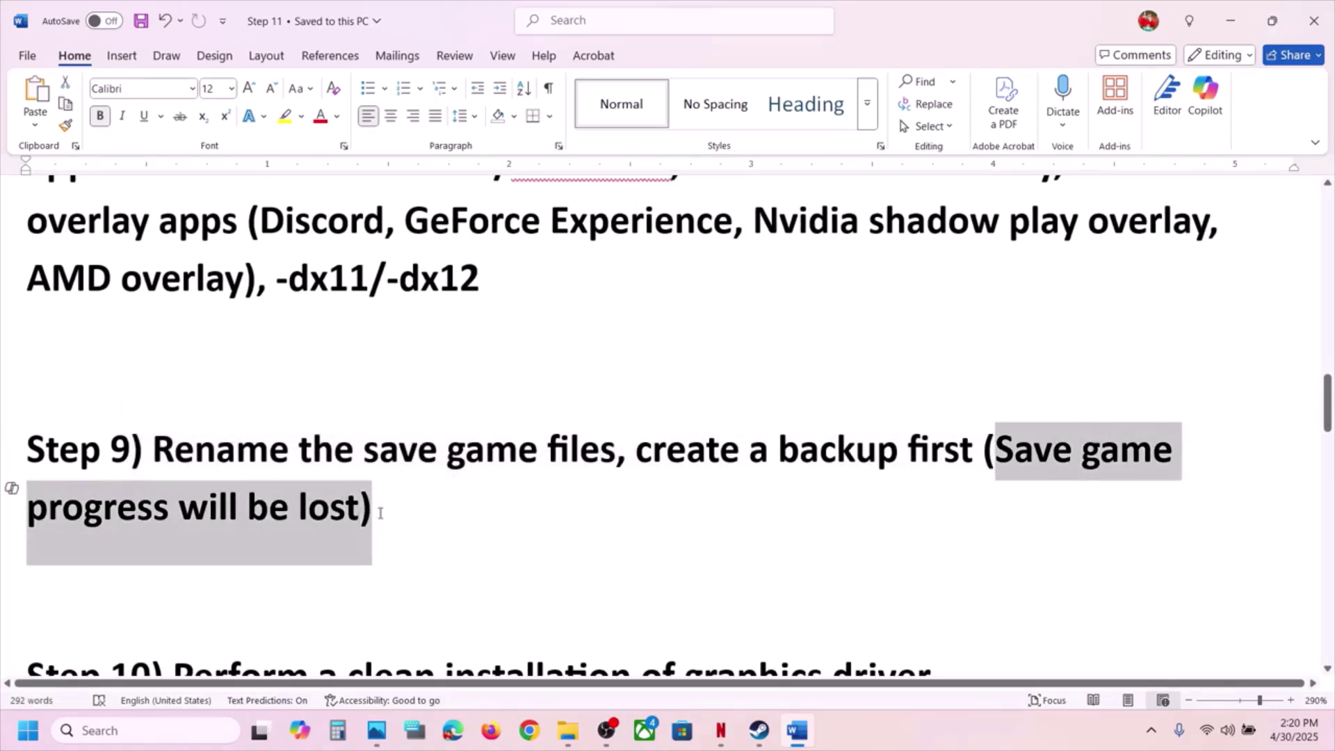
left_click(380, 513)
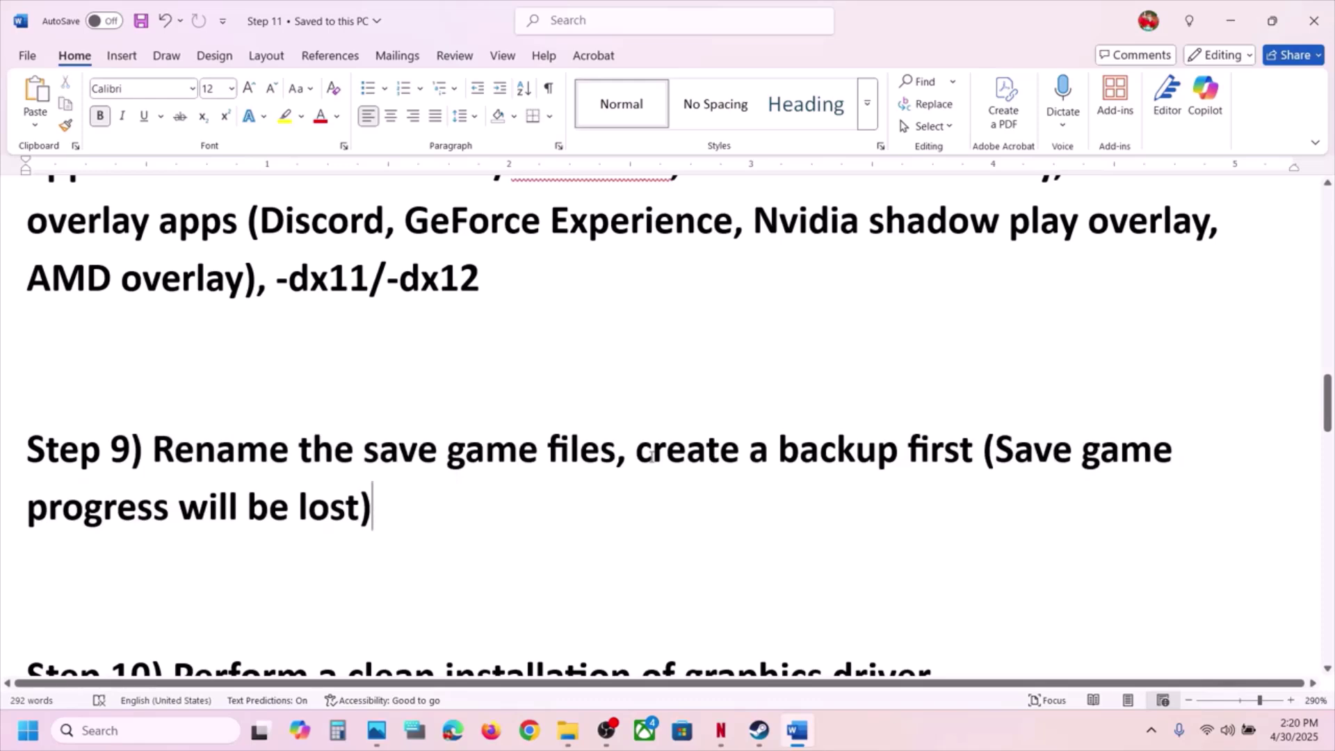
left_click_drag(651, 453, 975, 453)
Switch to Steam, browse the local files of Wuthering Waves, and open the Client folder.
left_click(759, 730)
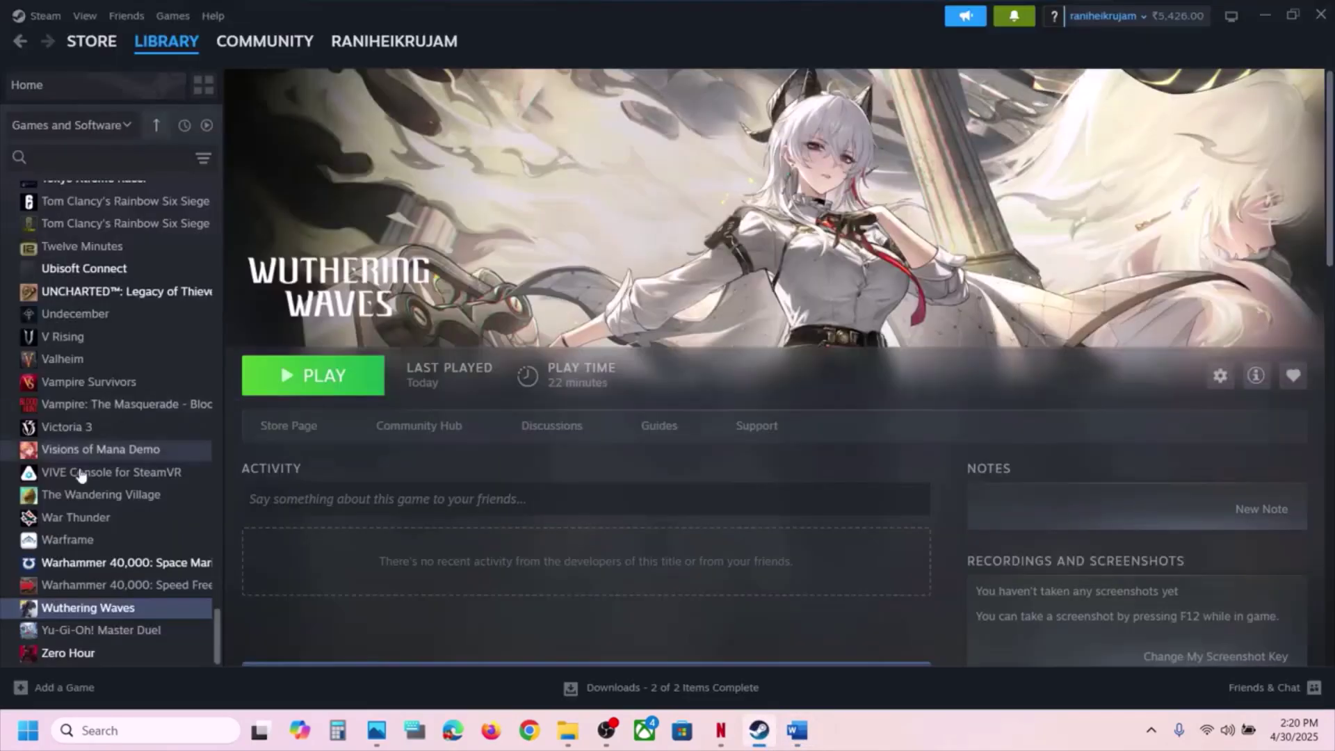
right_click(76, 607)
mouse_move(135, 562)
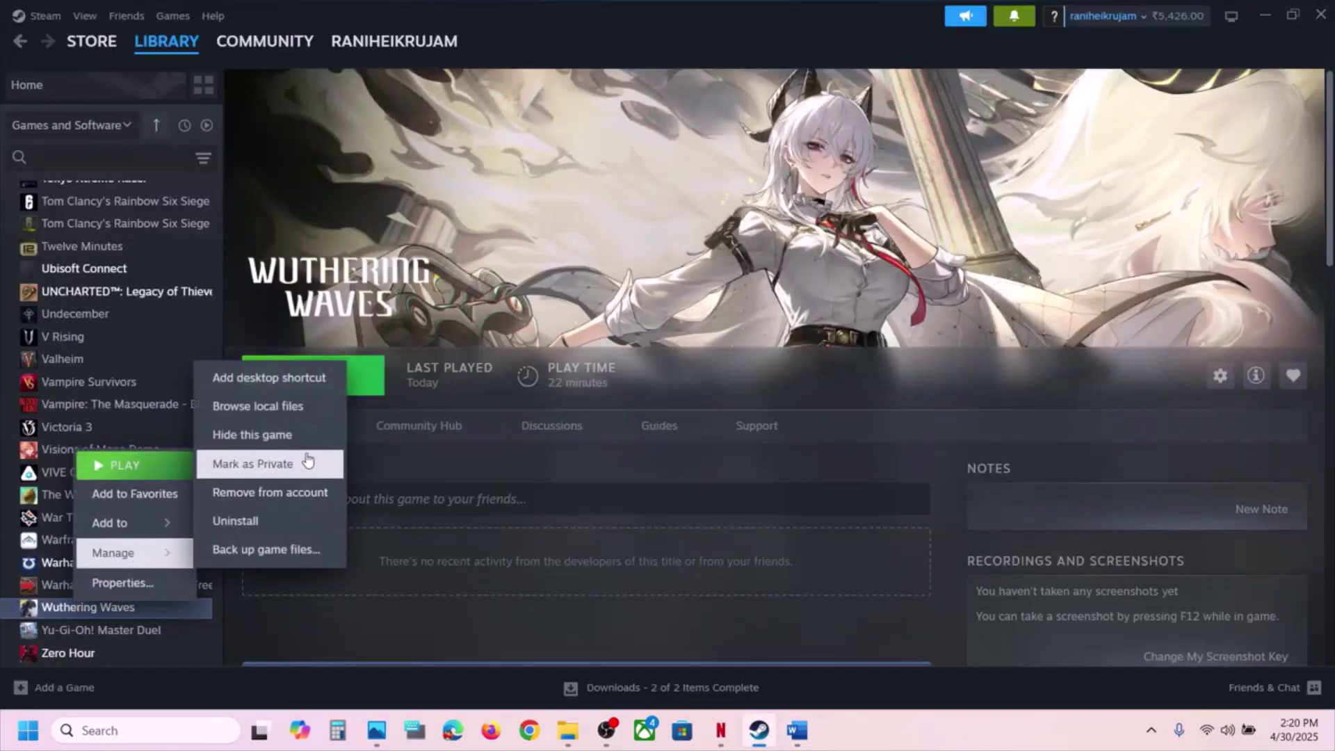
left_click(257, 406)
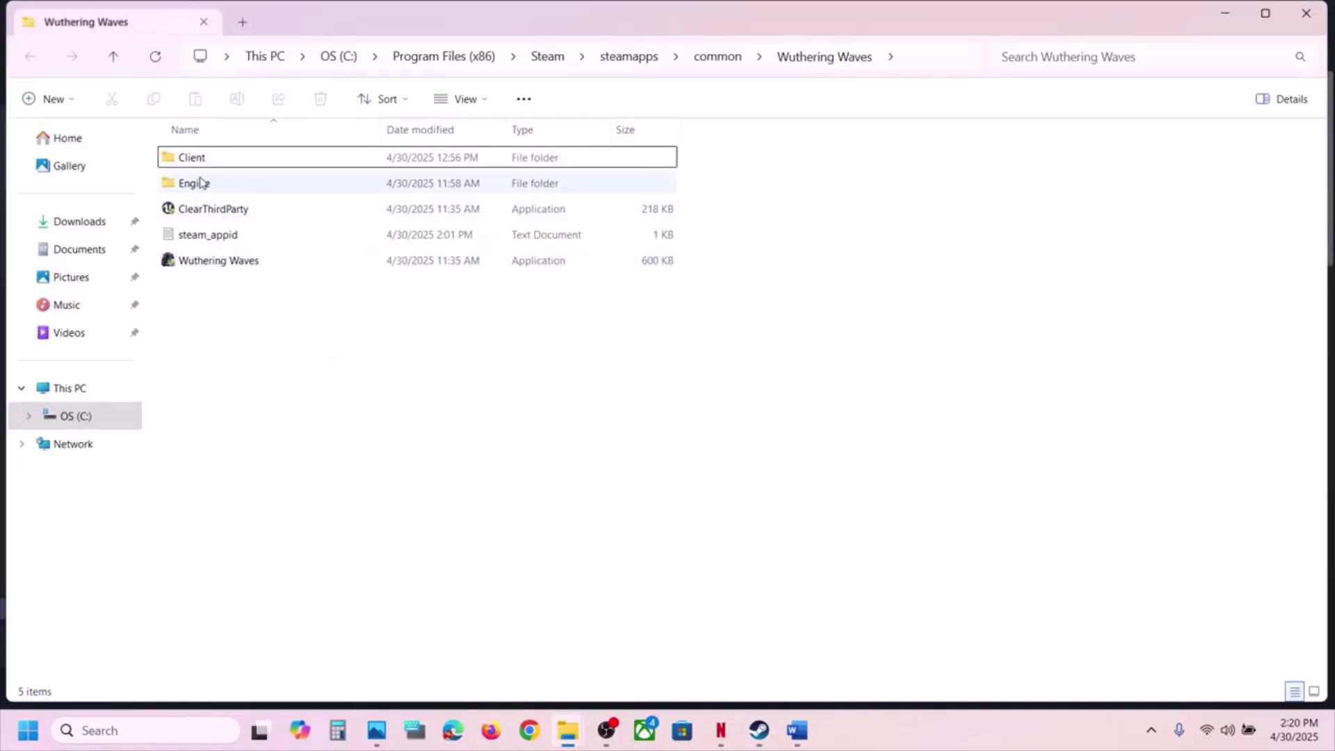
left_click(214, 162)
double_click(214, 165)
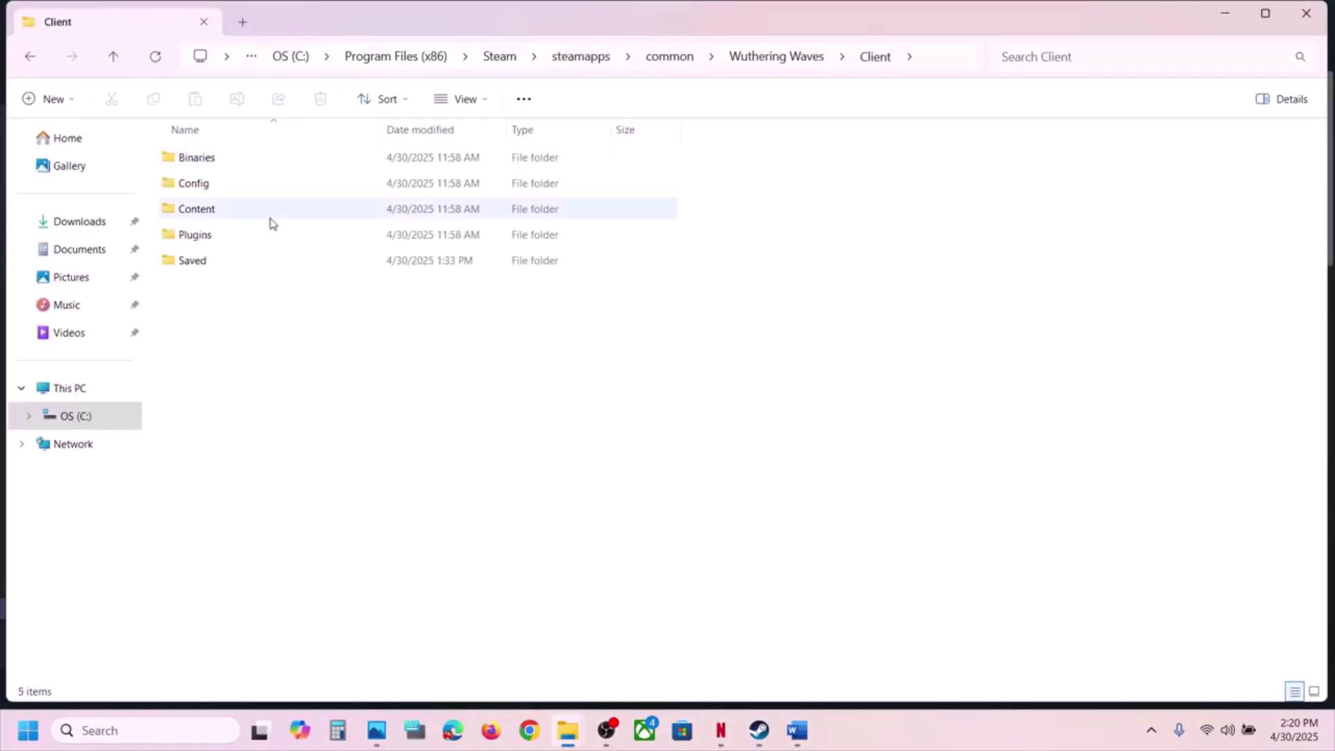
Copy the Saved folder from Client to the desktop as a backup and move the copy to an empty spot.
left_click(228, 267)
right_click(228, 267)
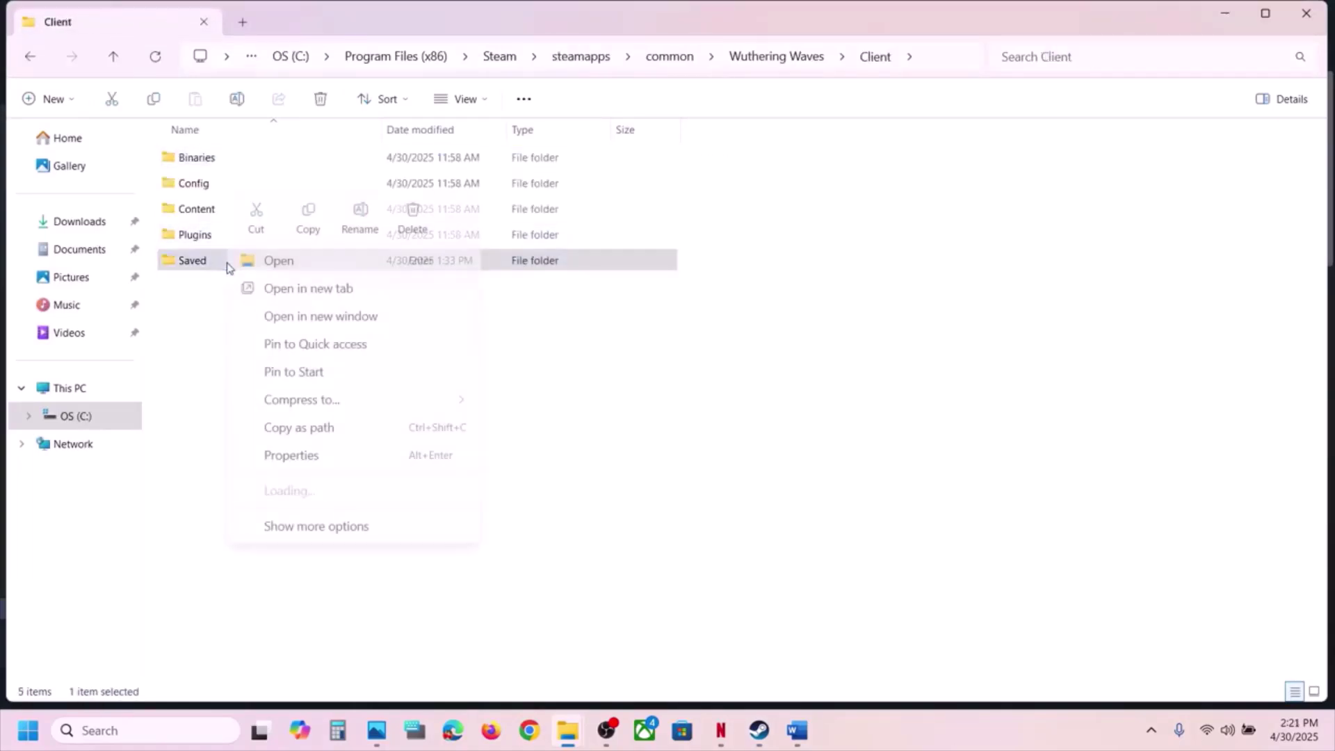
left_click(310, 220)
key("super+d")
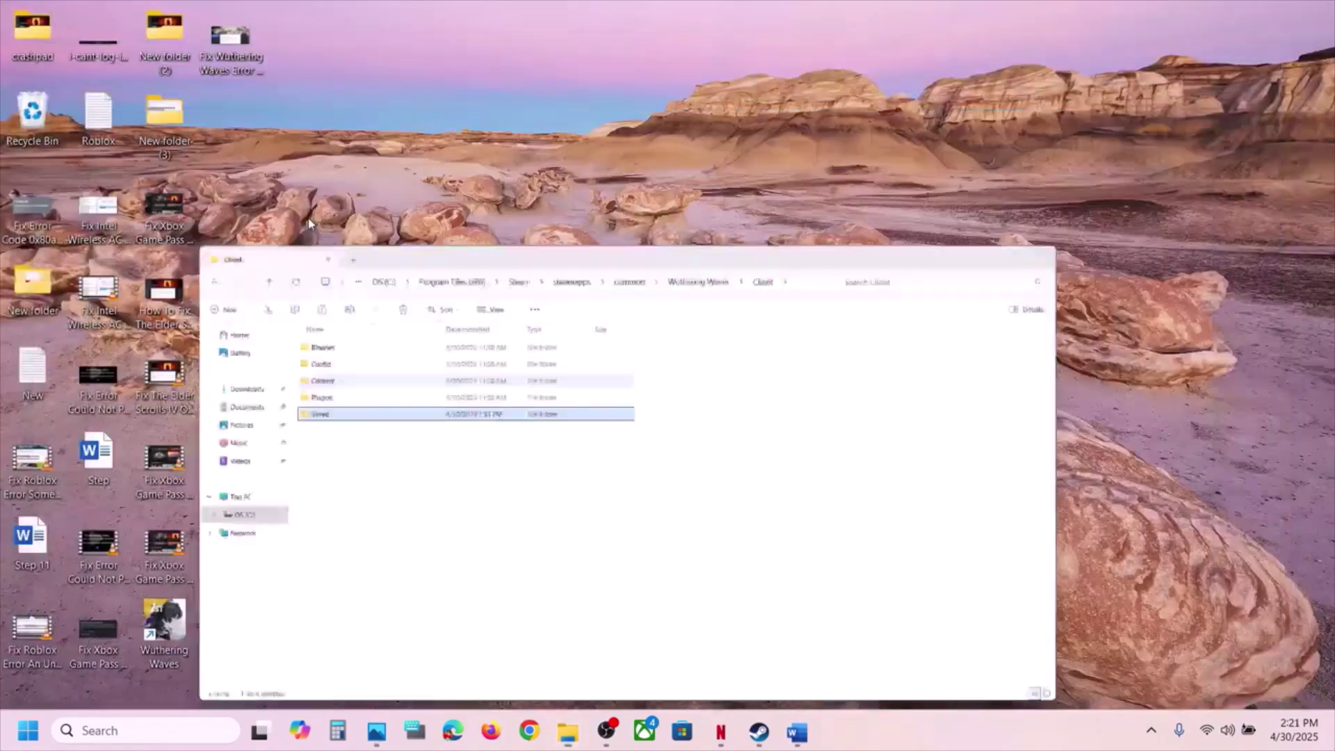
key("ctrl+v")
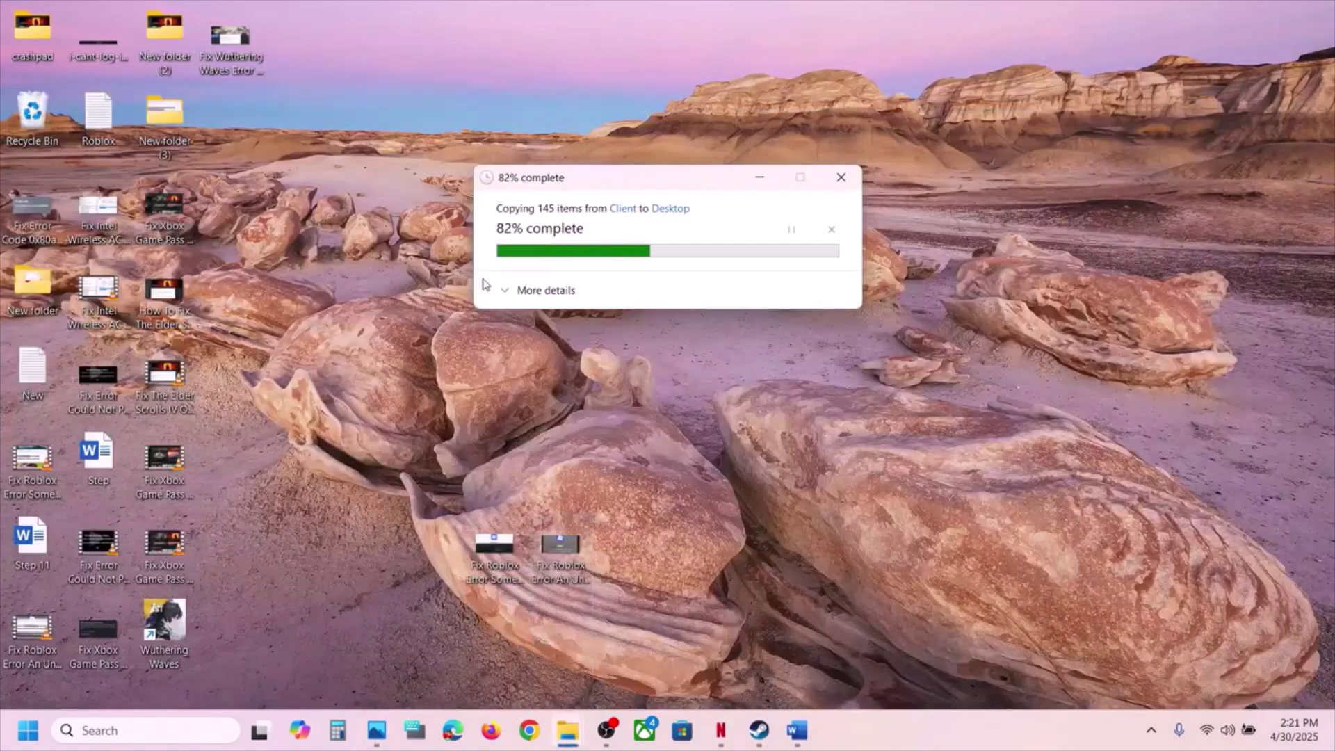
left_click_drag(242, 120, 629, 271)
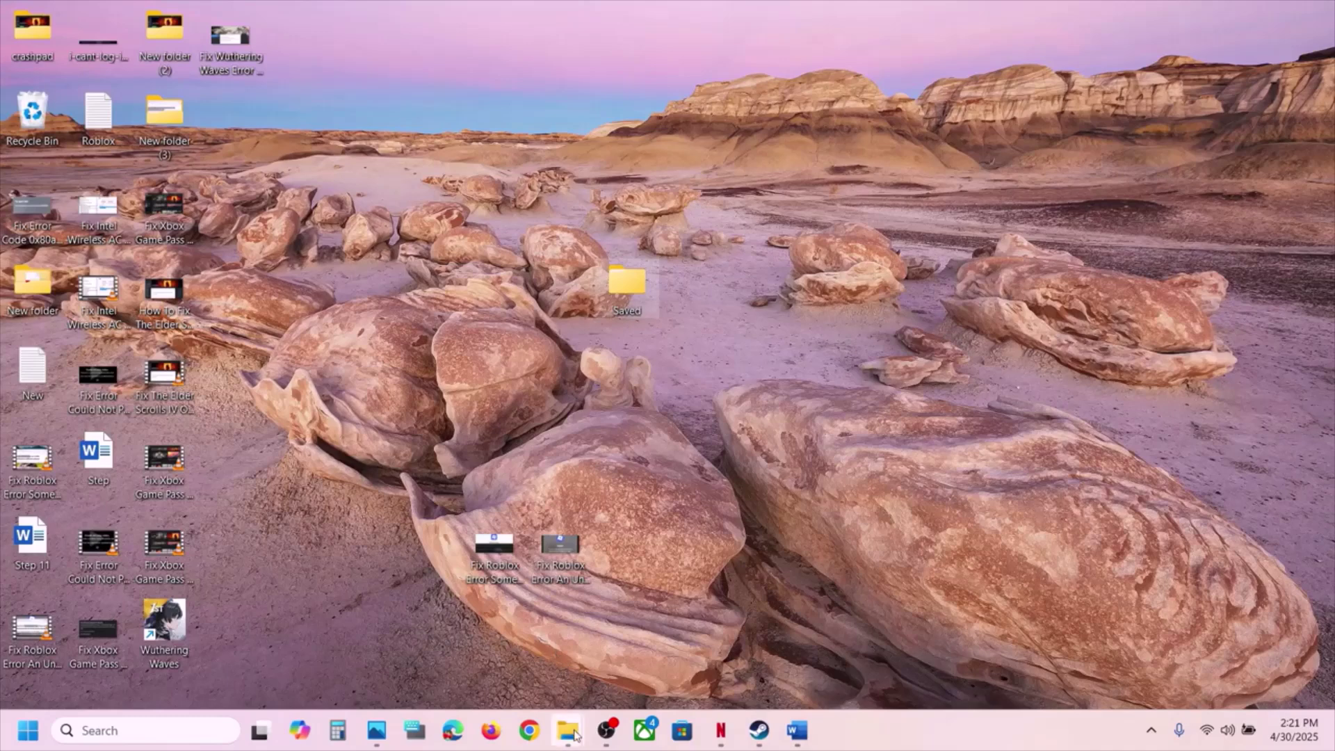
Return to the game's Client folder and rename the Saved folder as Saved.old.
mouse_move(567, 729)
left_click(665, 645)
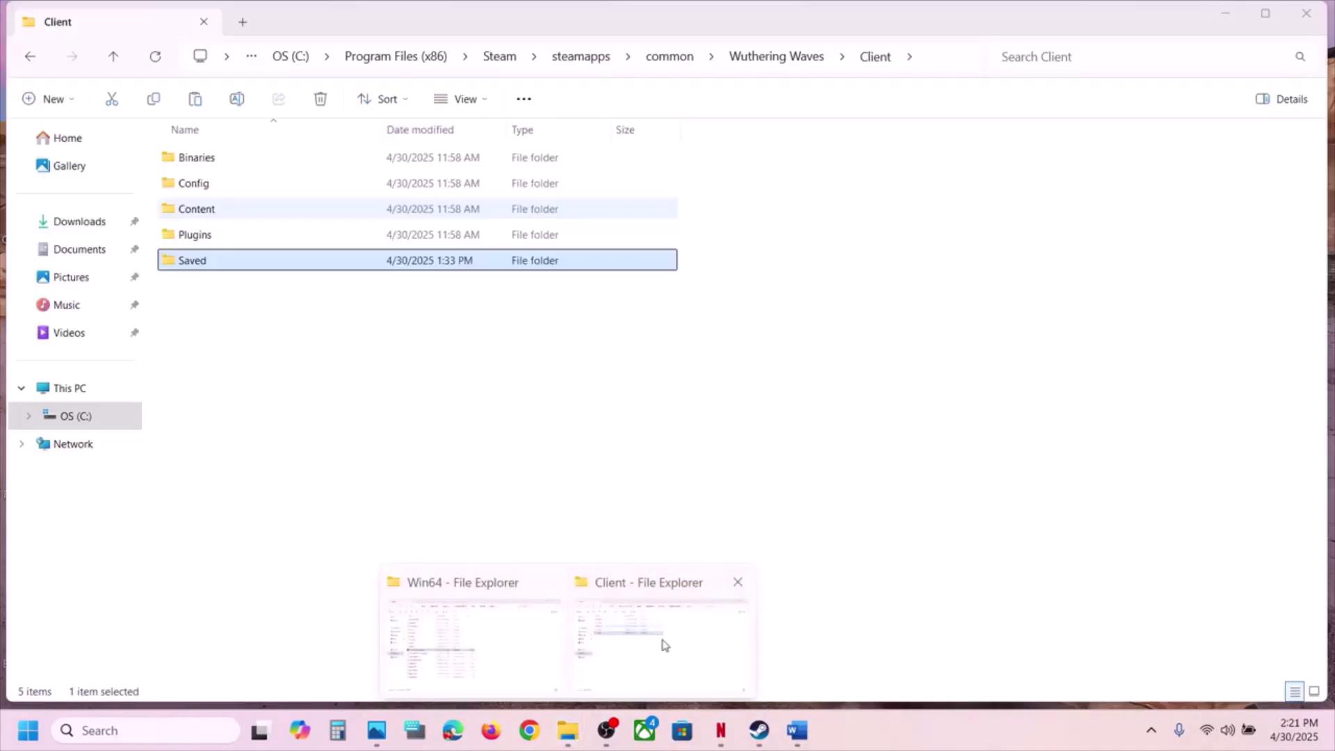
right_click(223, 263)
left_click(407, 214)
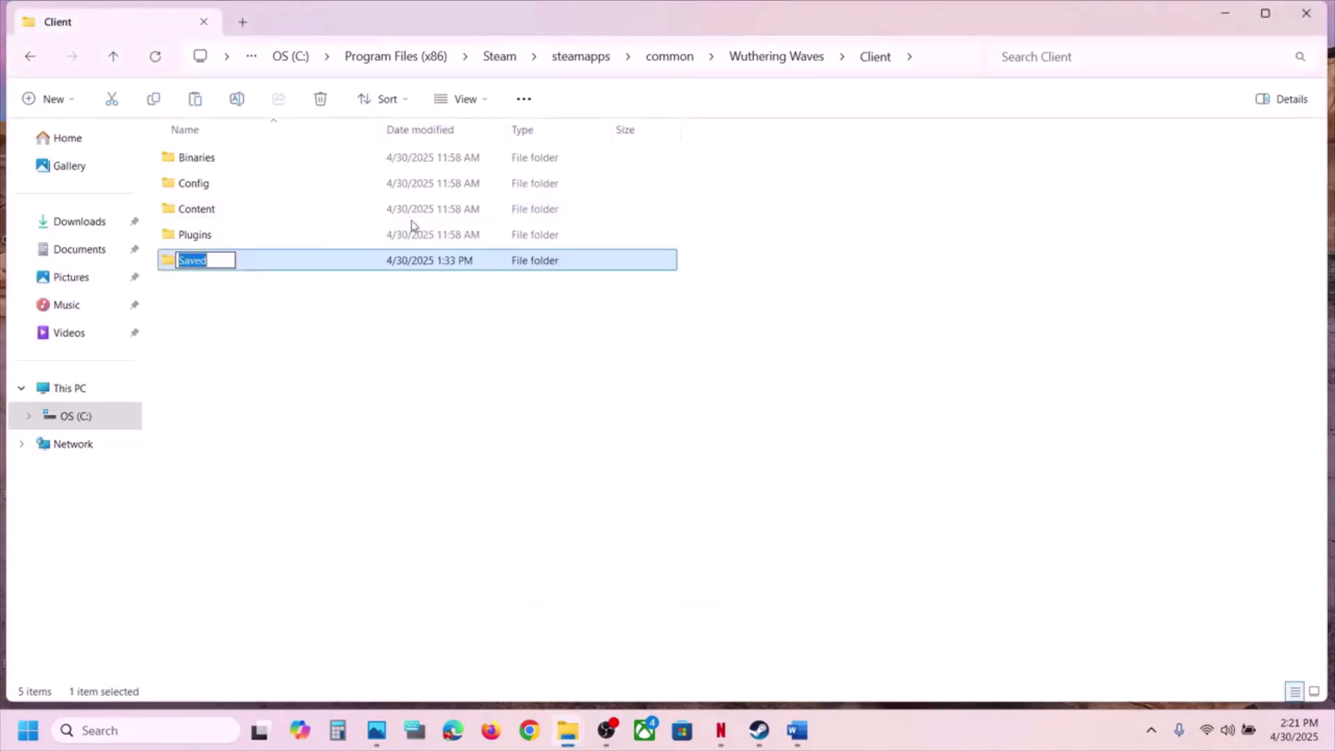
left_click(232, 257)
type(".old")
left_click(242, 367)
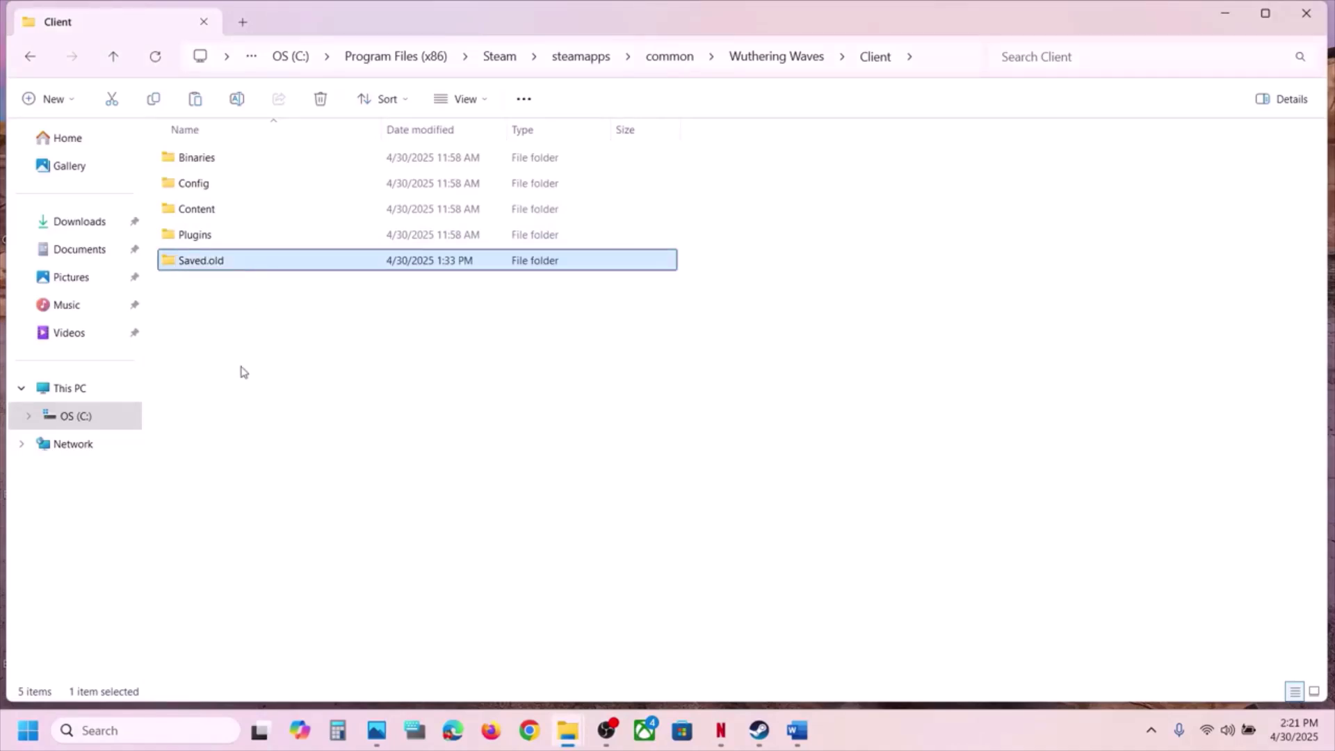
Return to the Word document and read Step 10 on clean graphics driver installation, including the NVIDIA and AMD links.
left_click(788, 735)
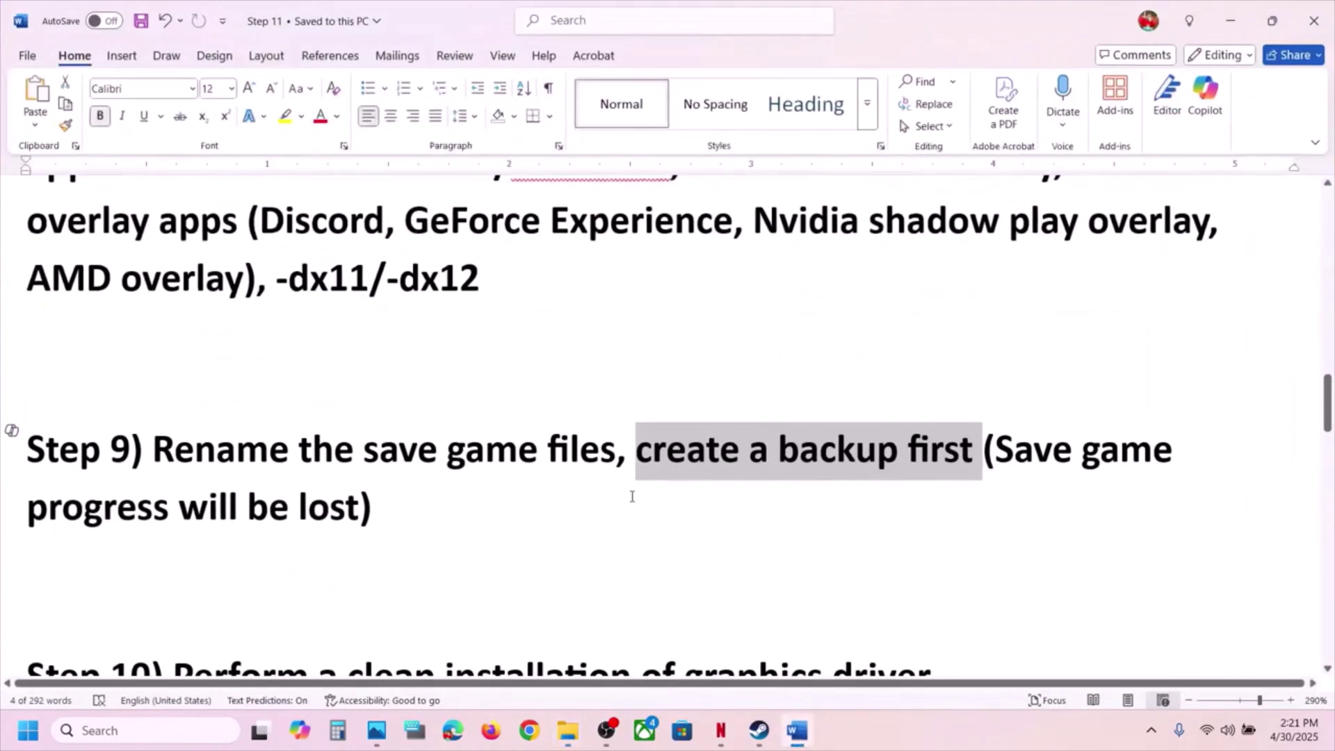
scroll(631, 495, "down", 3)
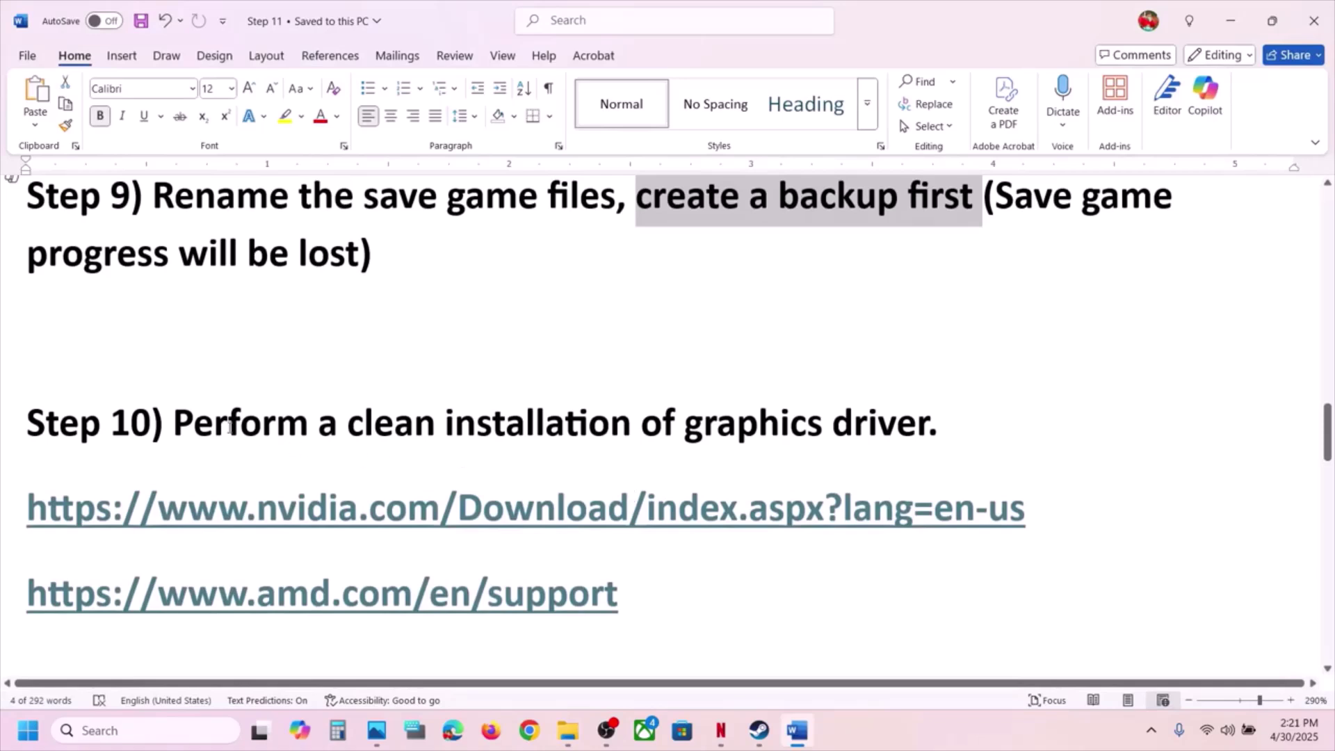
left_click_drag(229, 425, 904, 445)
scroll(442, 536, "down", 1)
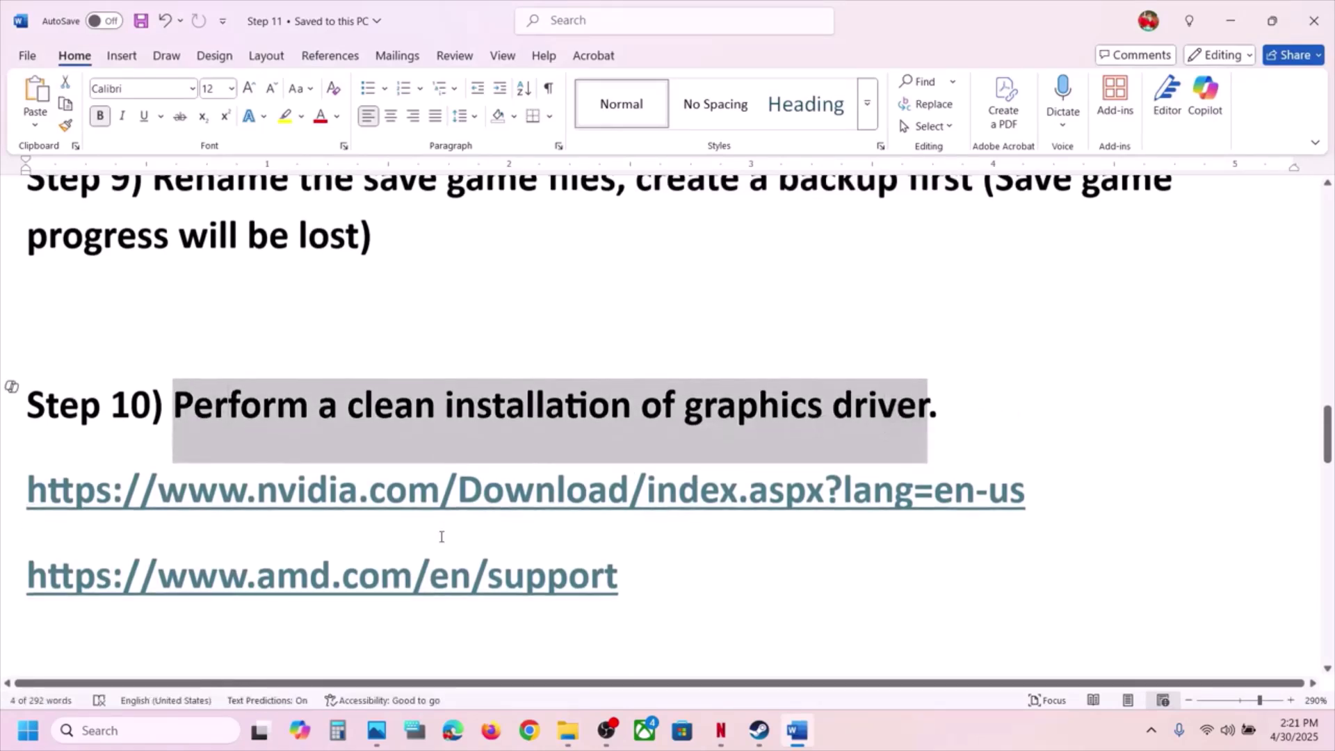
left_click_drag(257, 490, 720, 493)
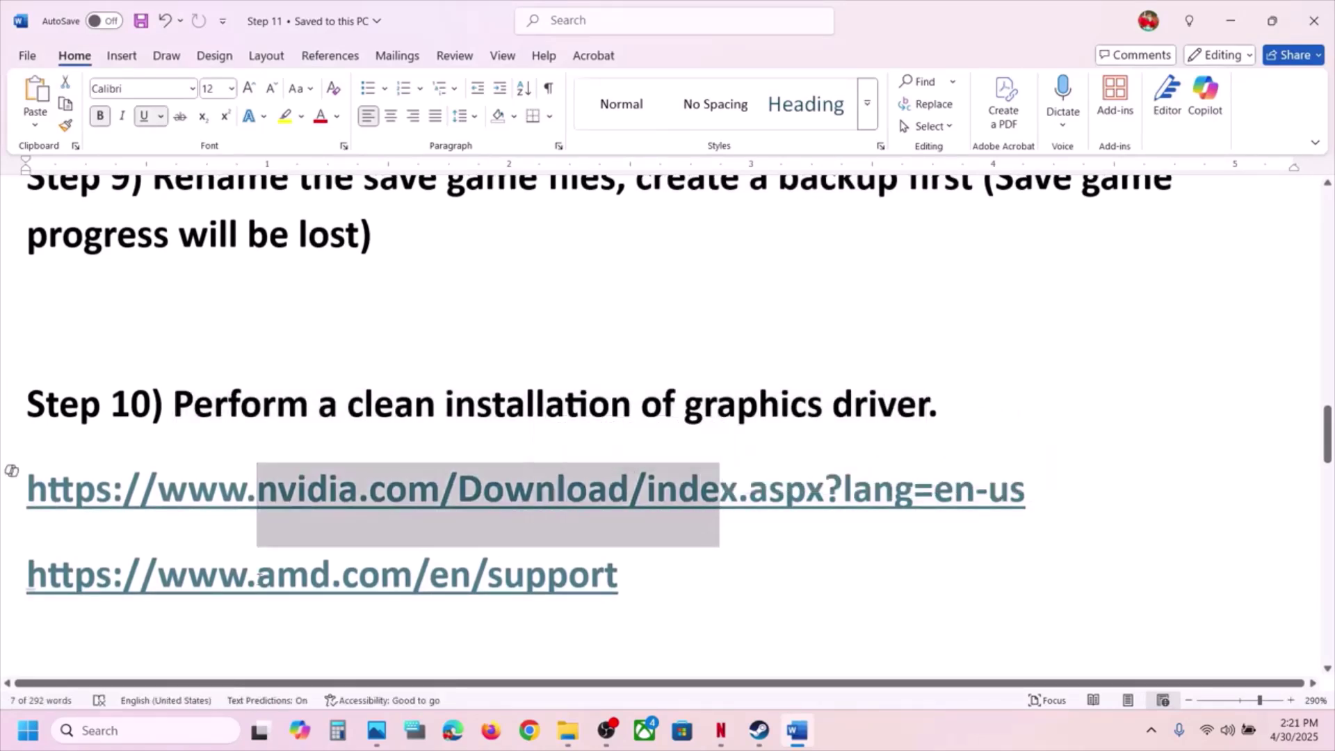
left_click_drag(256, 577, 604, 577)
left_click_drag(319, 506, 656, 495)
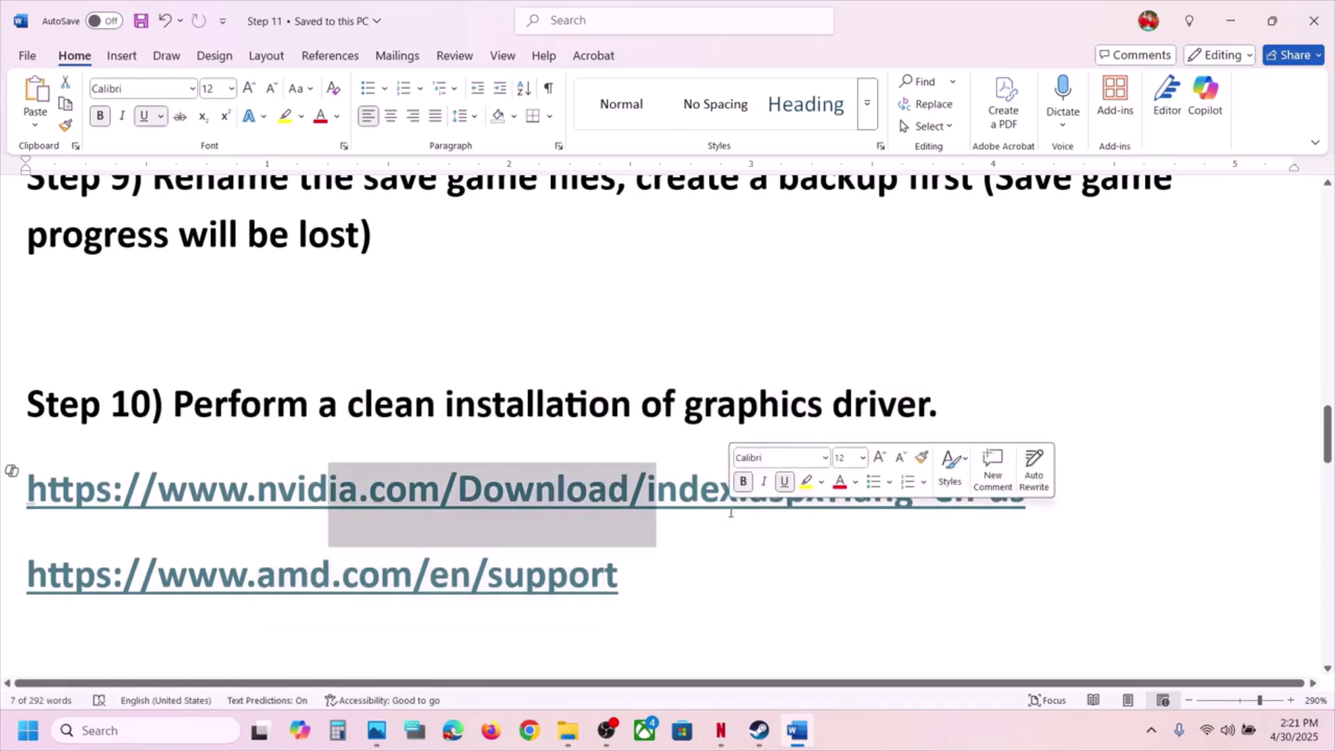
Open the NVIDIA driver download link and search for the GeForce RTX 3050 Laptop GPU driver with Windows 11 selected.
left_click(657, 490, "ctrl")
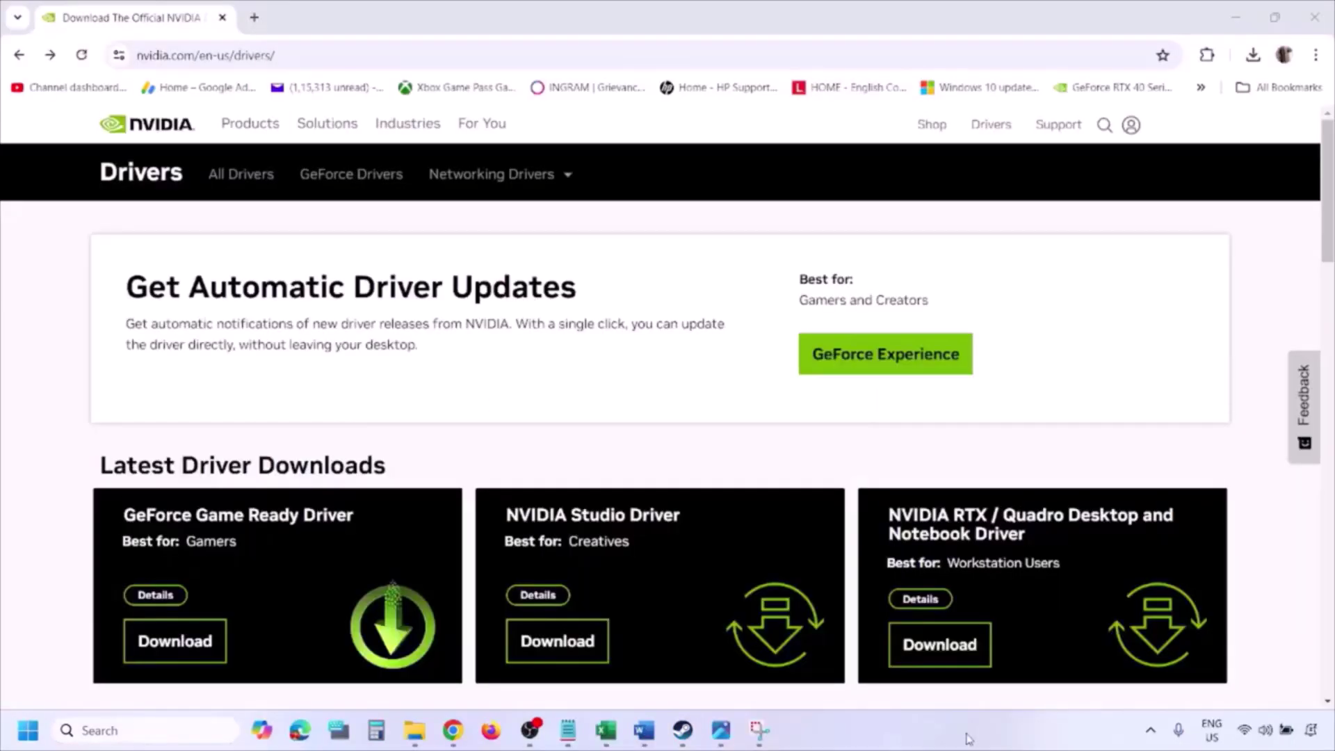
scroll(313, 426, "down", 9)
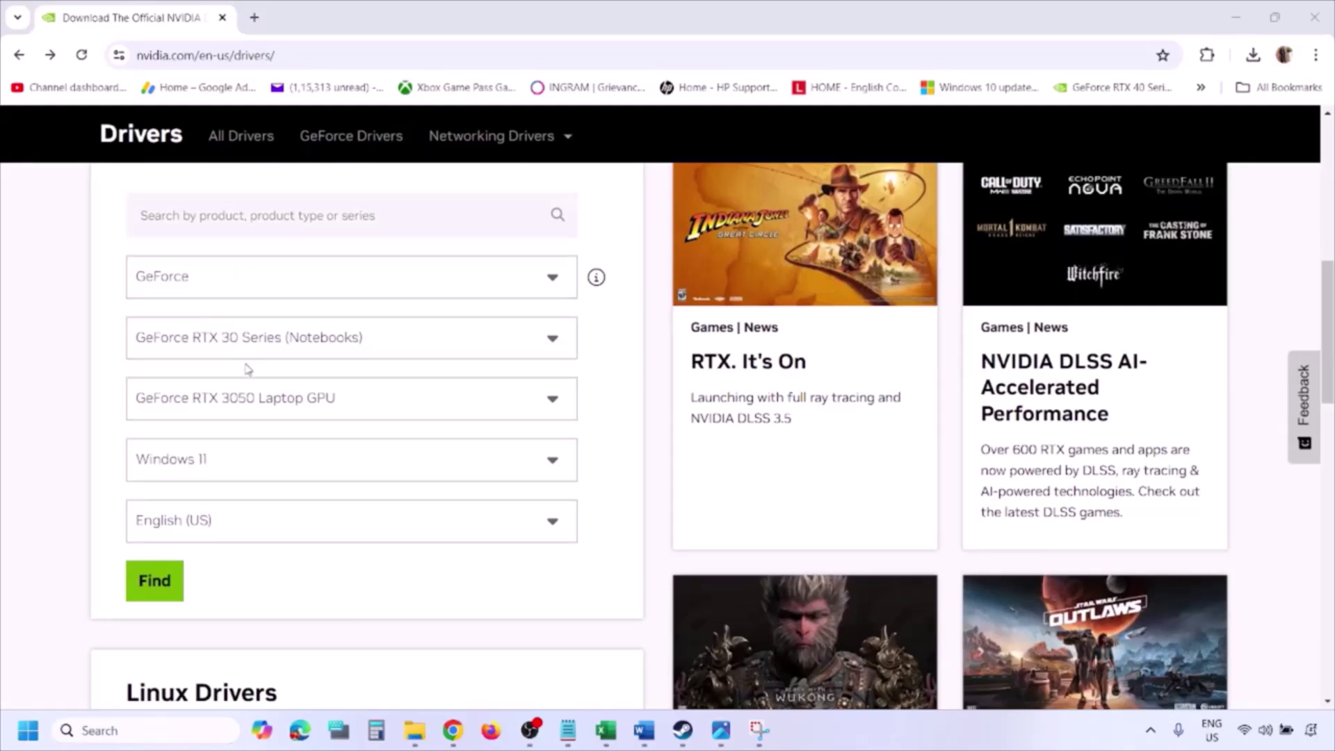
left_click(221, 465)
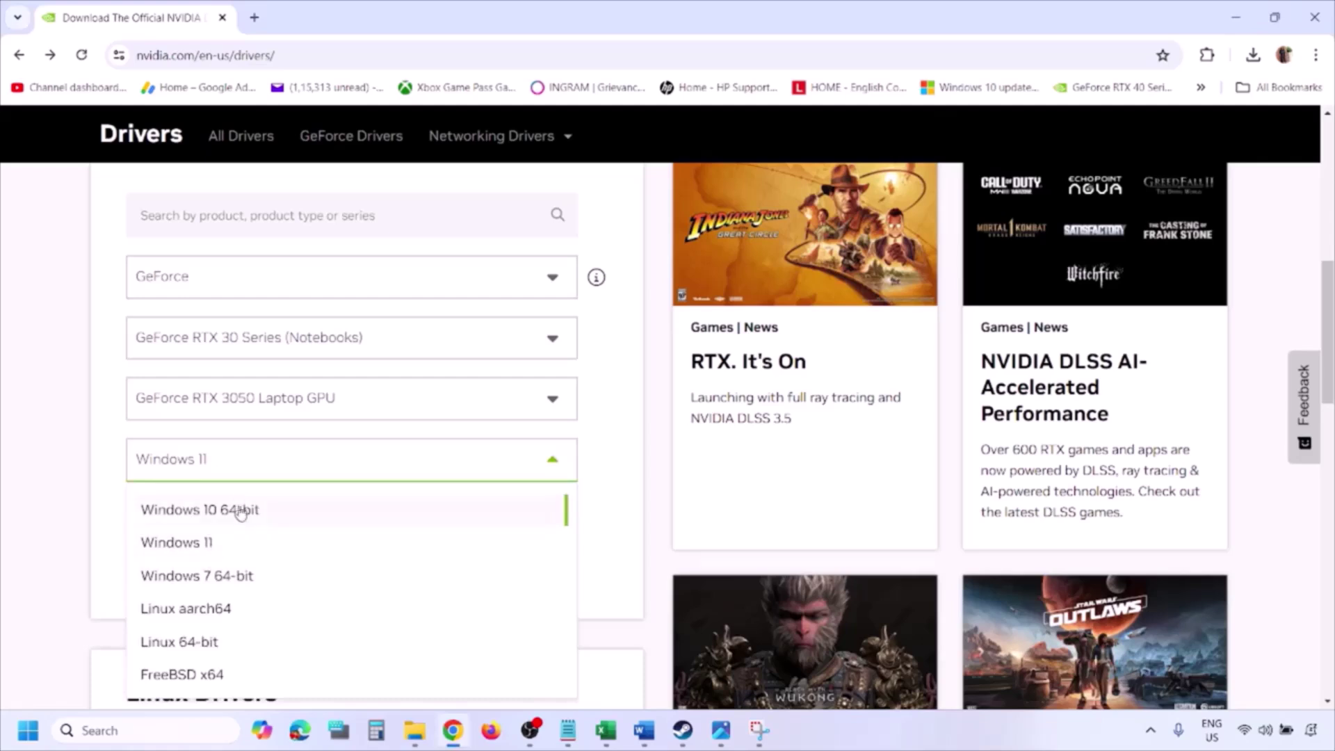
left_click(194, 543)
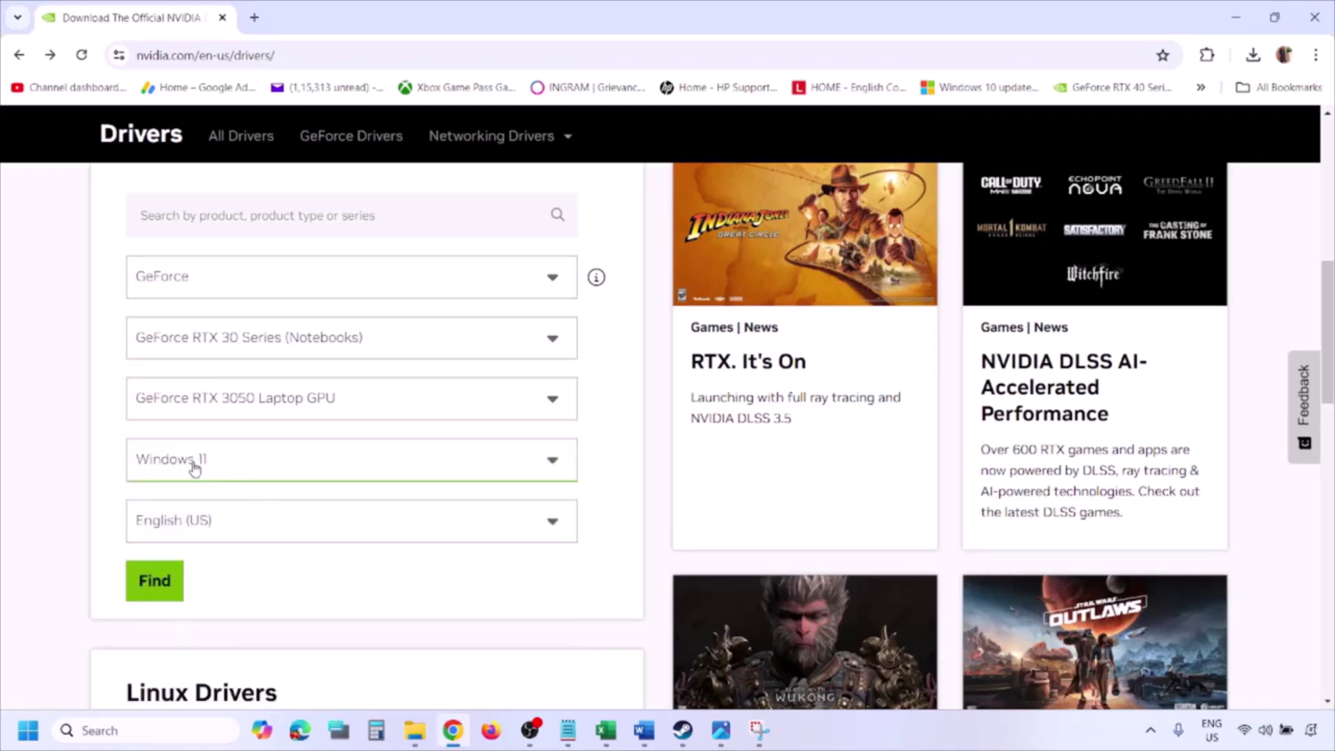
left_click(159, 584)
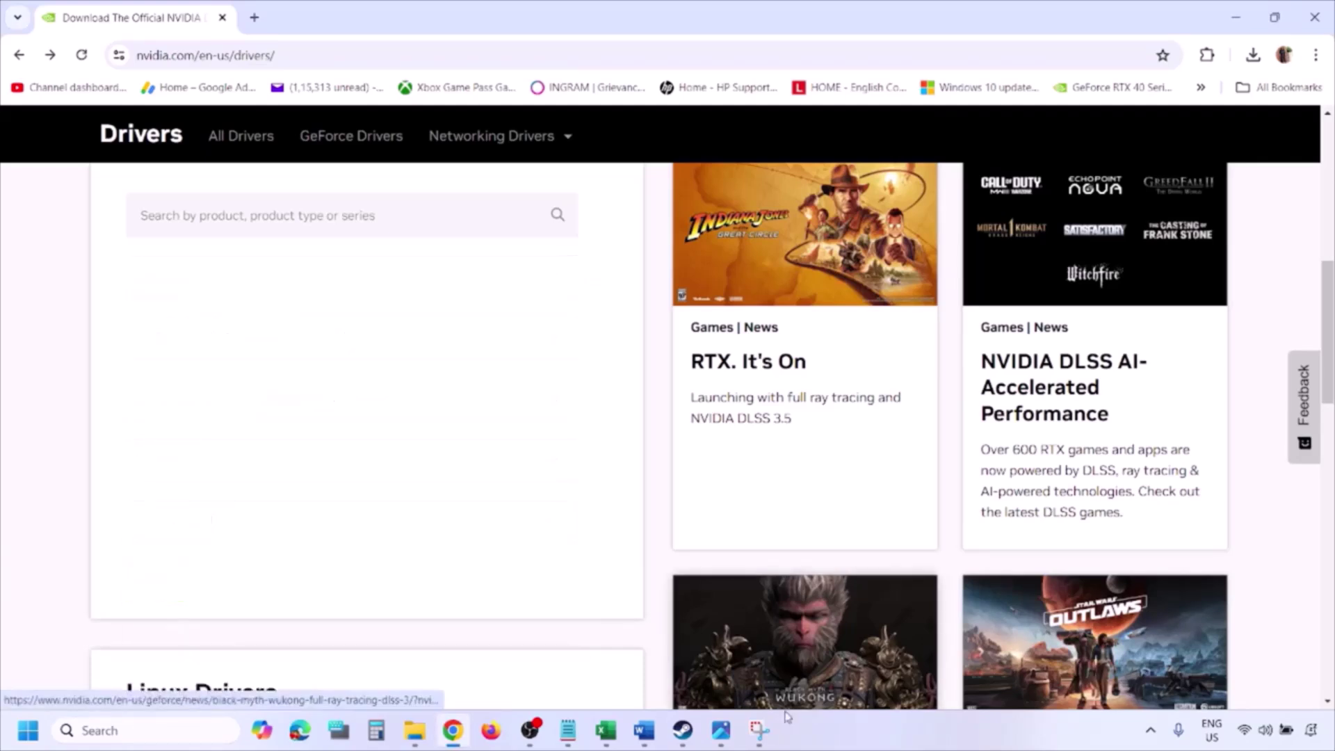
Switch to the Photos app and view the NVIDIA driver screenshots 1.png and 2.png.
left_click(720, 732)
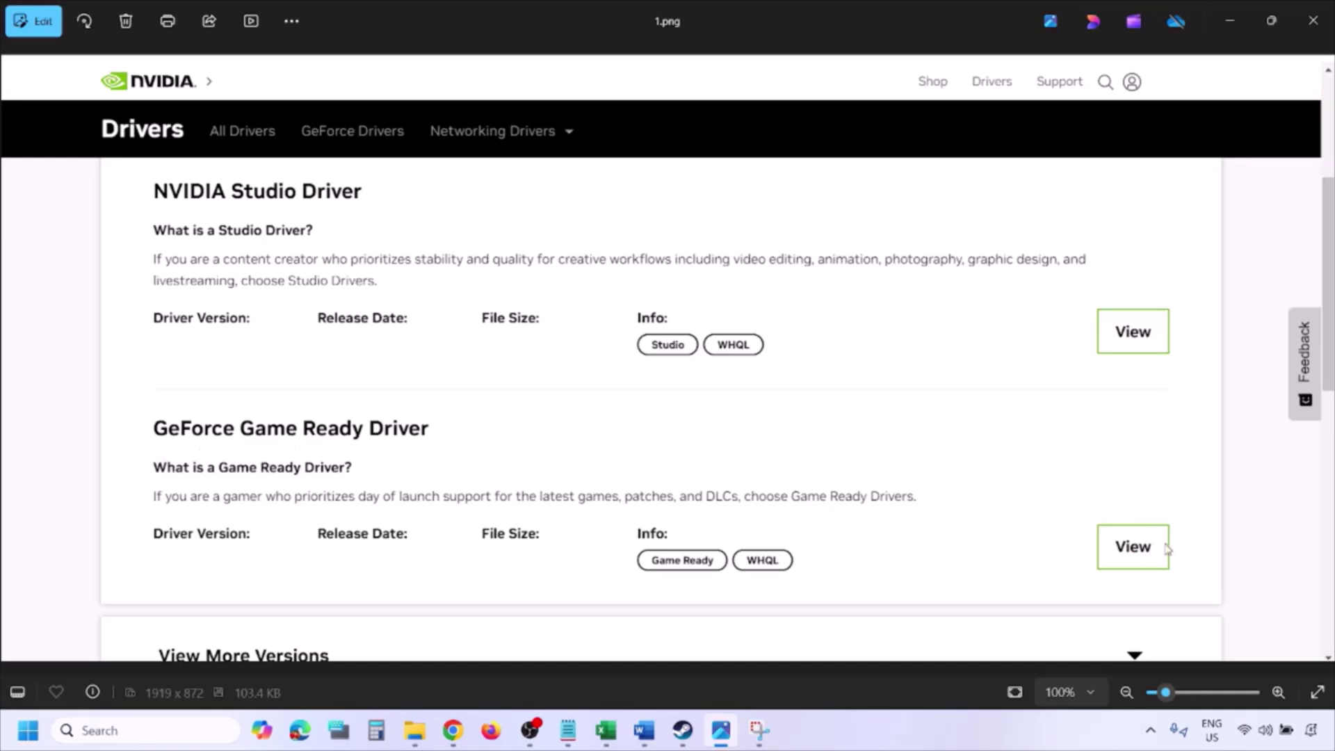
key("Right")
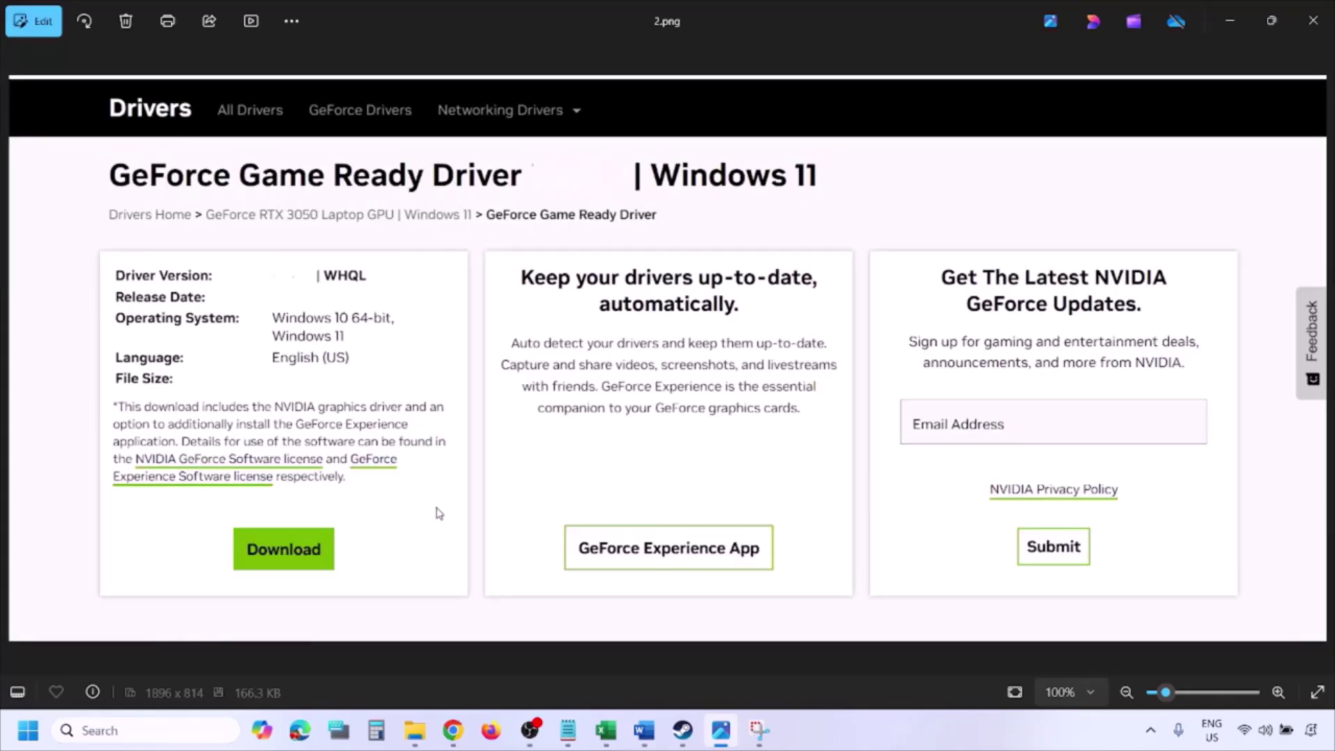
View the NVIDIA installer screenshots 3.png, 4.png and 5.png in turn, and open the computer's power options.
key("Right")
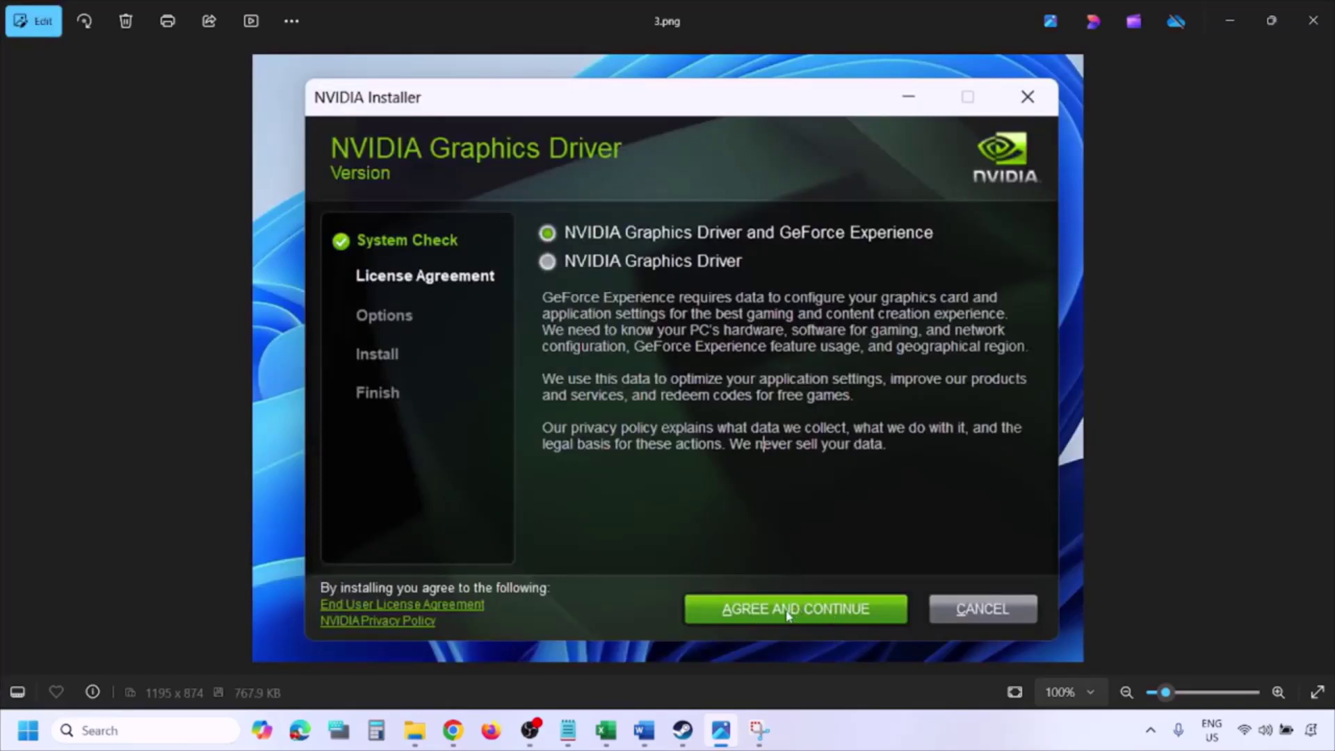
key("Right")
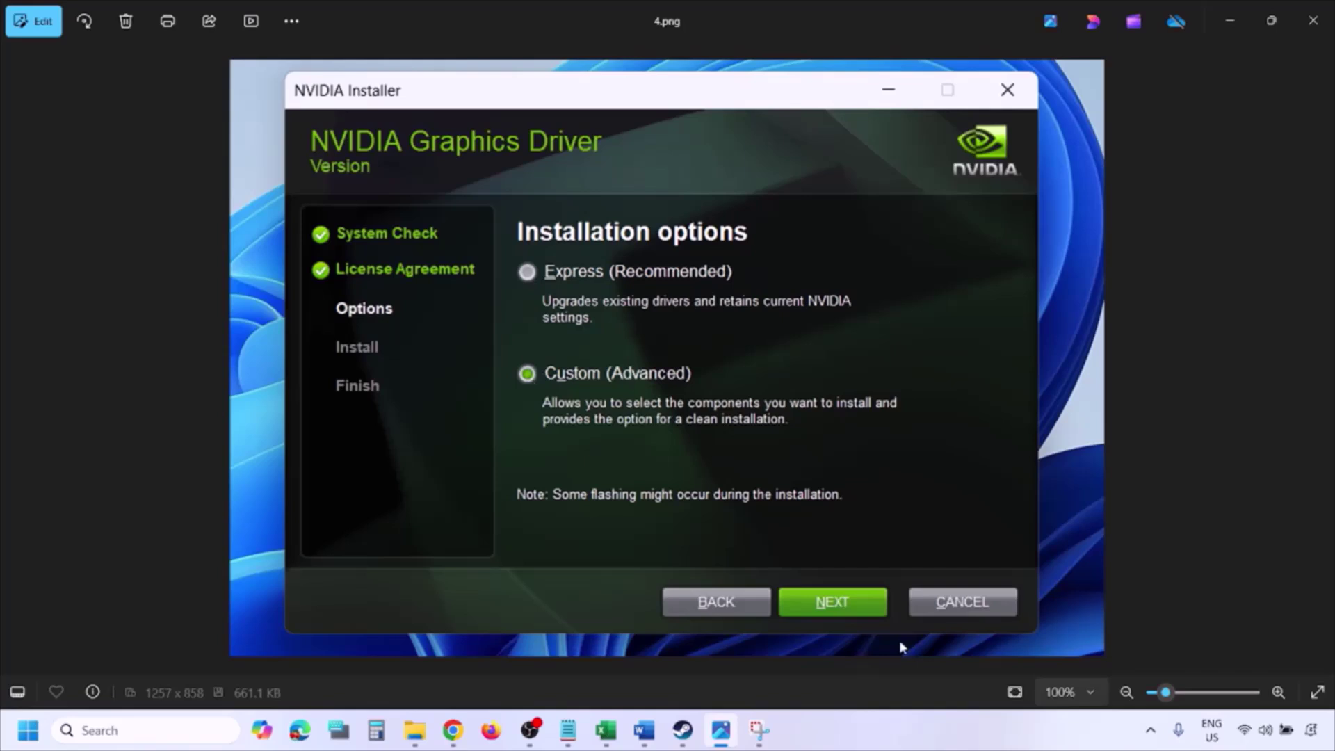
key("Right")
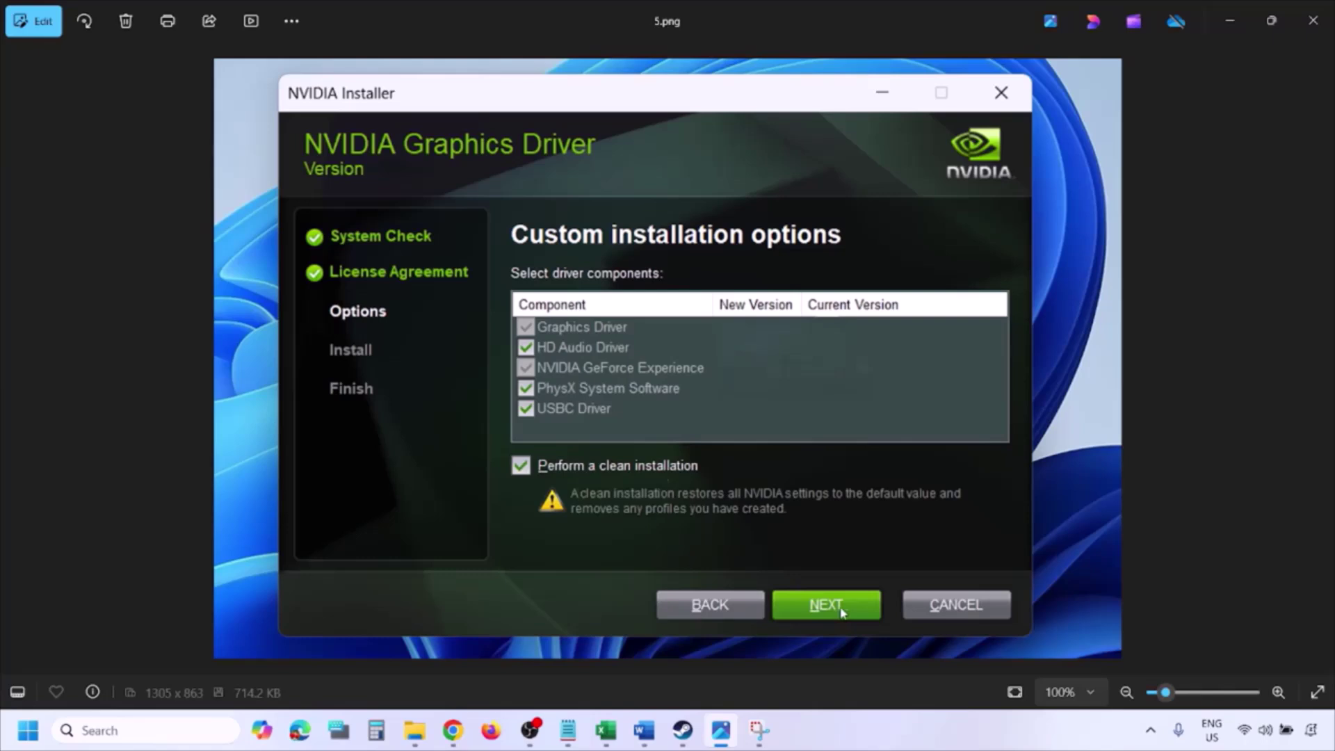
left_click(27, 730)
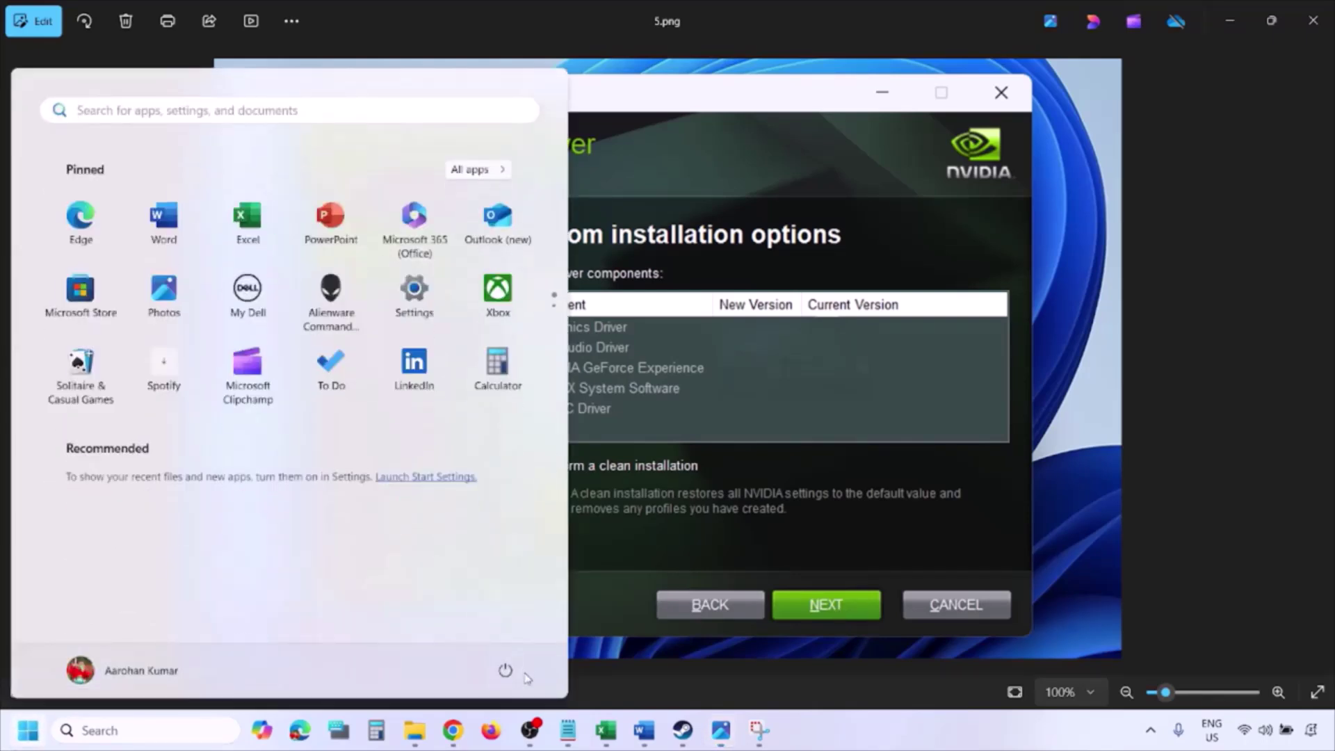
left_click(505, 670)
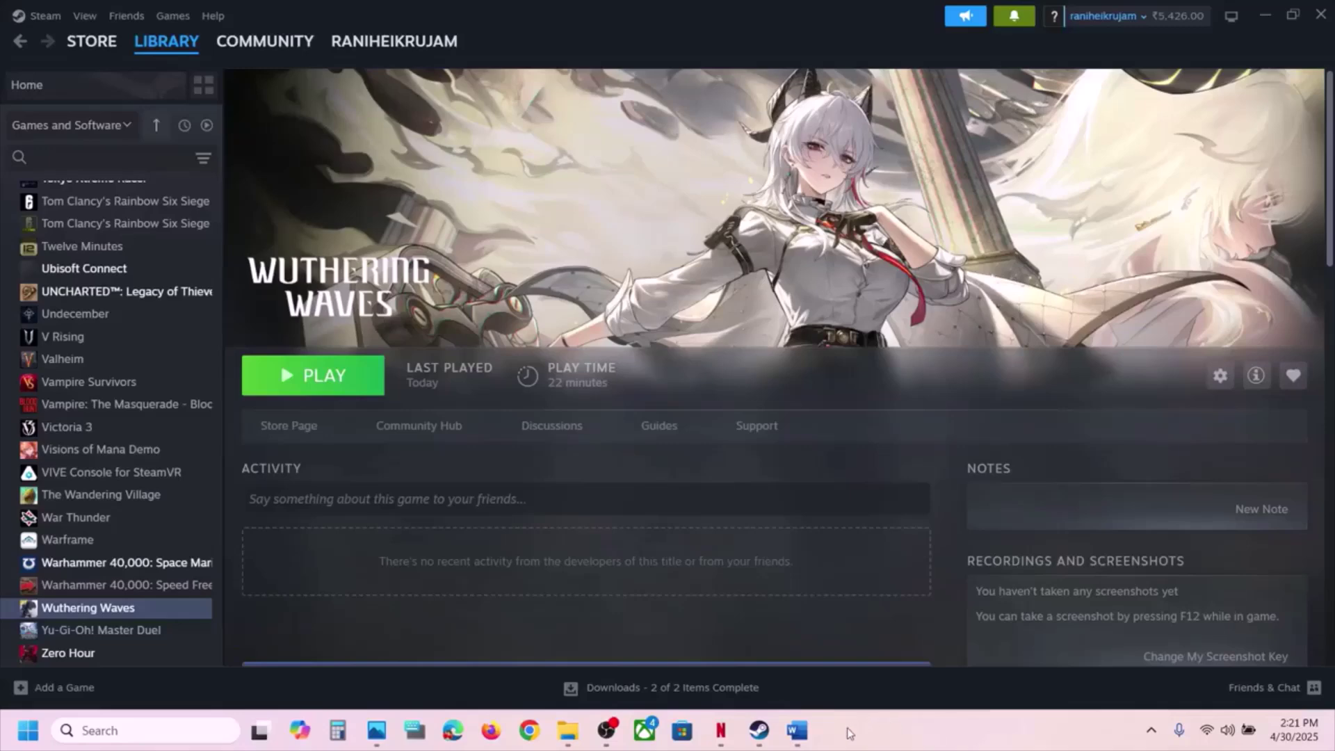
Switch back to the Word document and copy the AMD support link under Step 10.
left_click(797, 730)
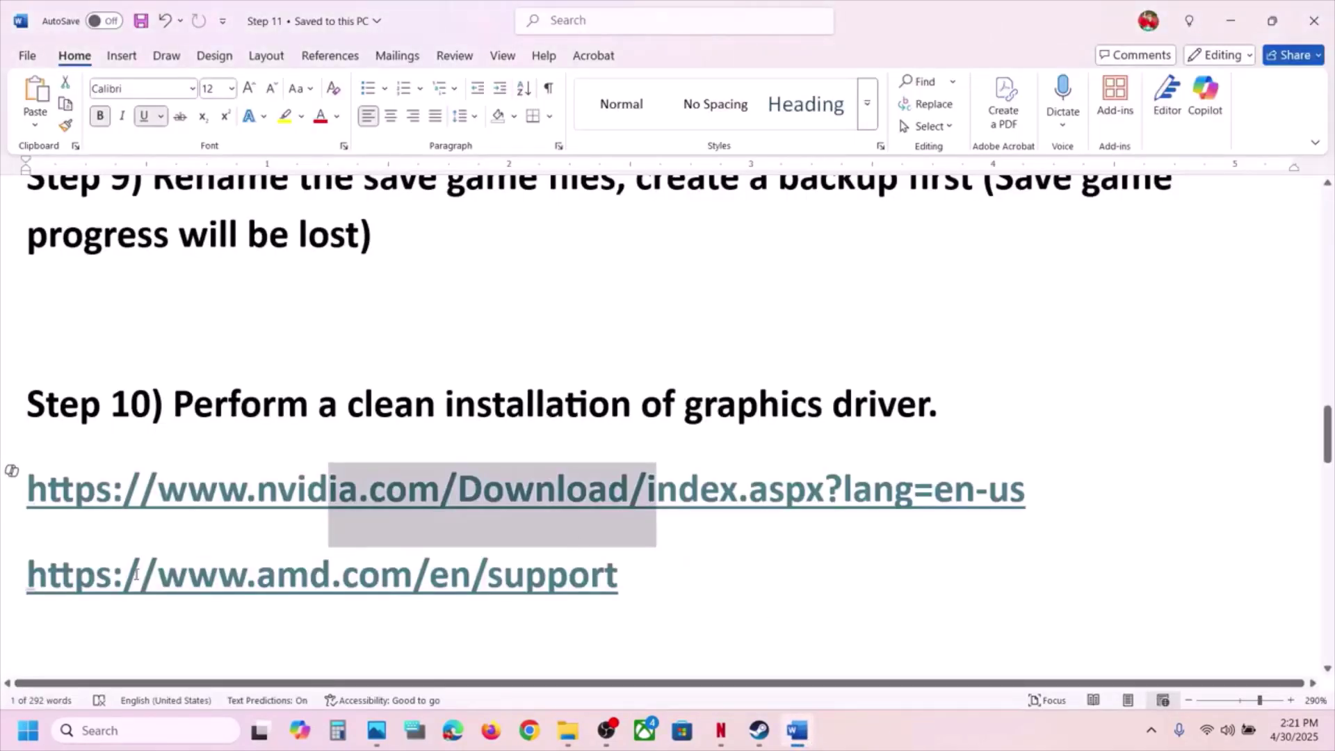
left_click_drag(139, 568, 760, 605)
key("ctrl+c")
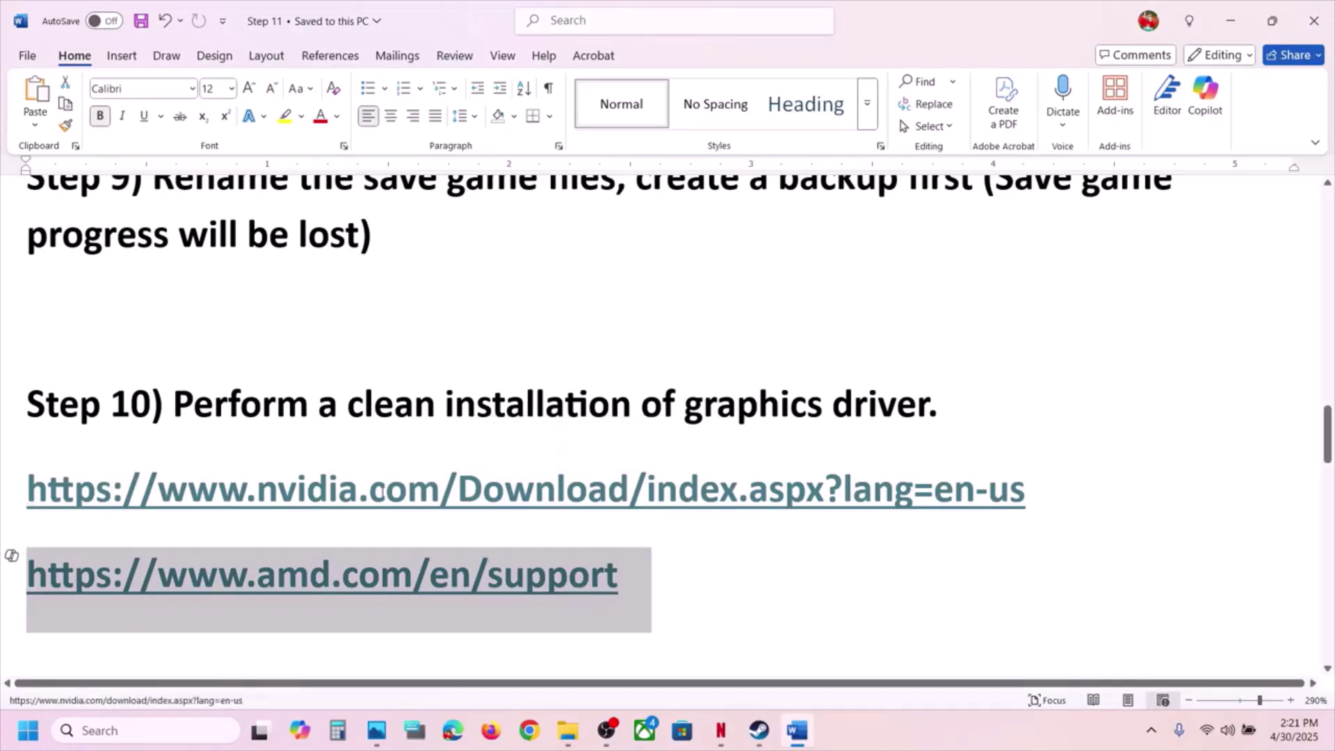
scroll(381, 493, "down", 2)
scroll(381, 492, "down", 2)
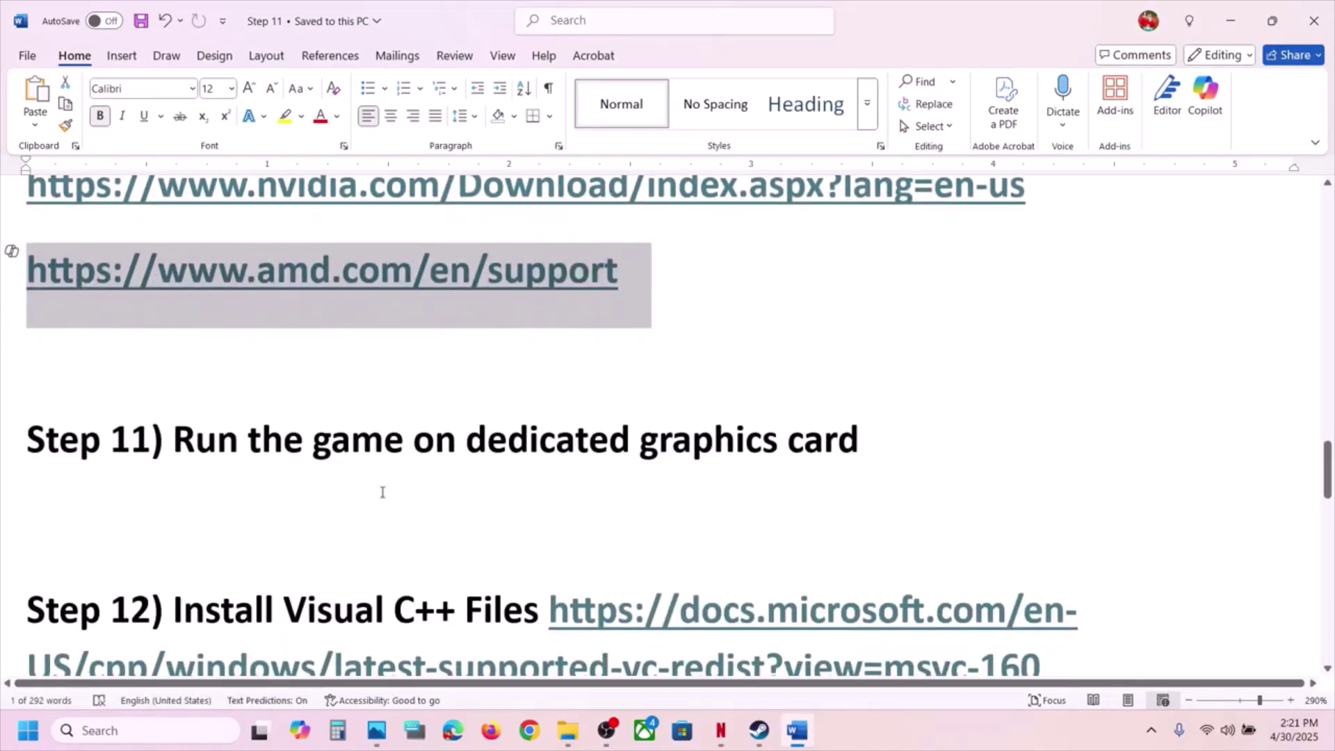
double_click(718, 443, "ctrl")
left_click(164, 729)
key("ctrl+v")
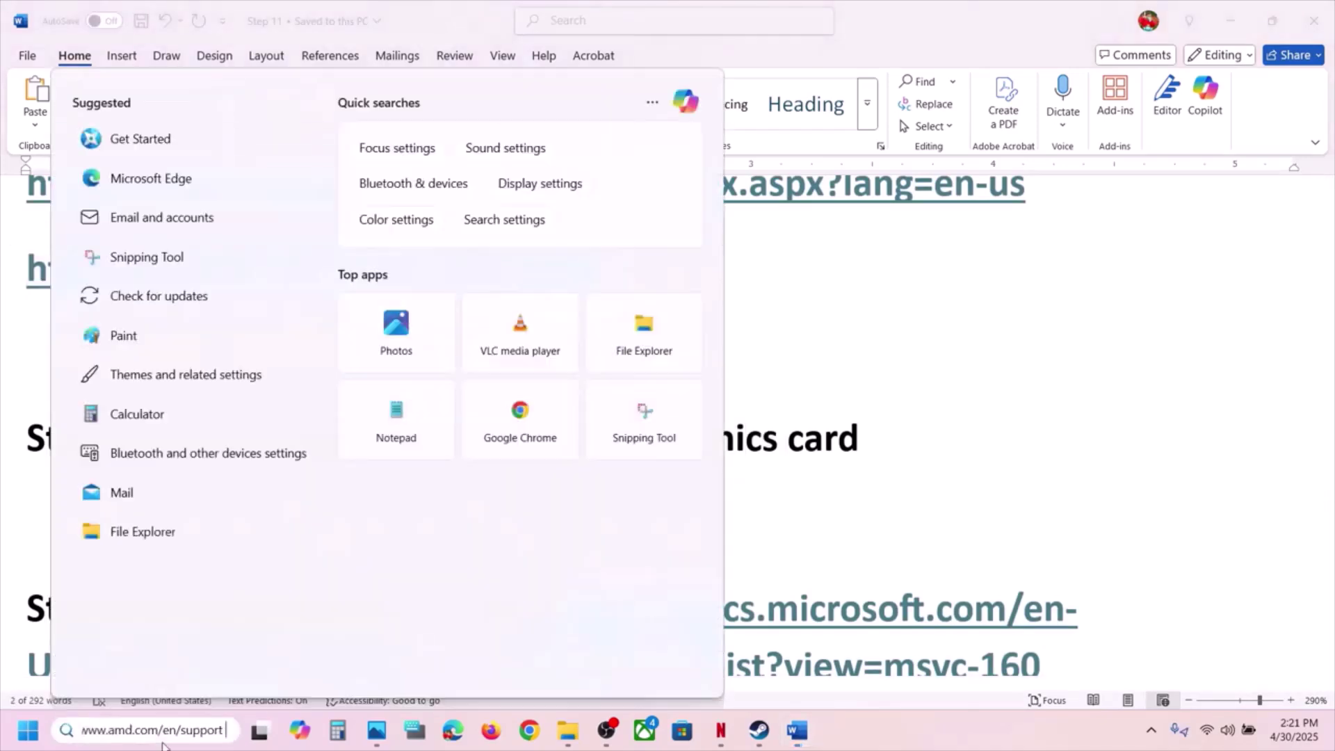
left_click(914, 398)
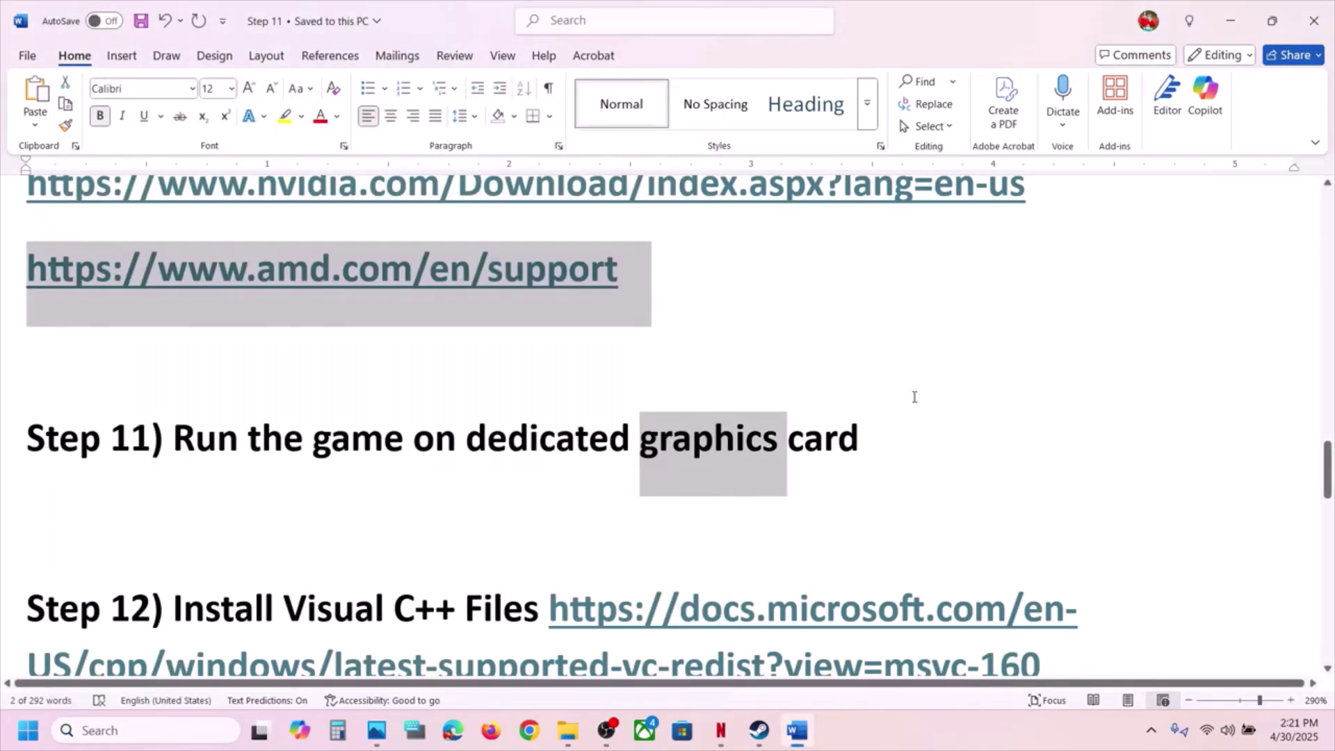
right_click(732, 446)
key("Escape")
Copy the word "graphics" from the Step 11 heading, search Windows for it and open Graphics settings.
left_click(666, 448)
double_click(733, 442)
key("ctrl+c")
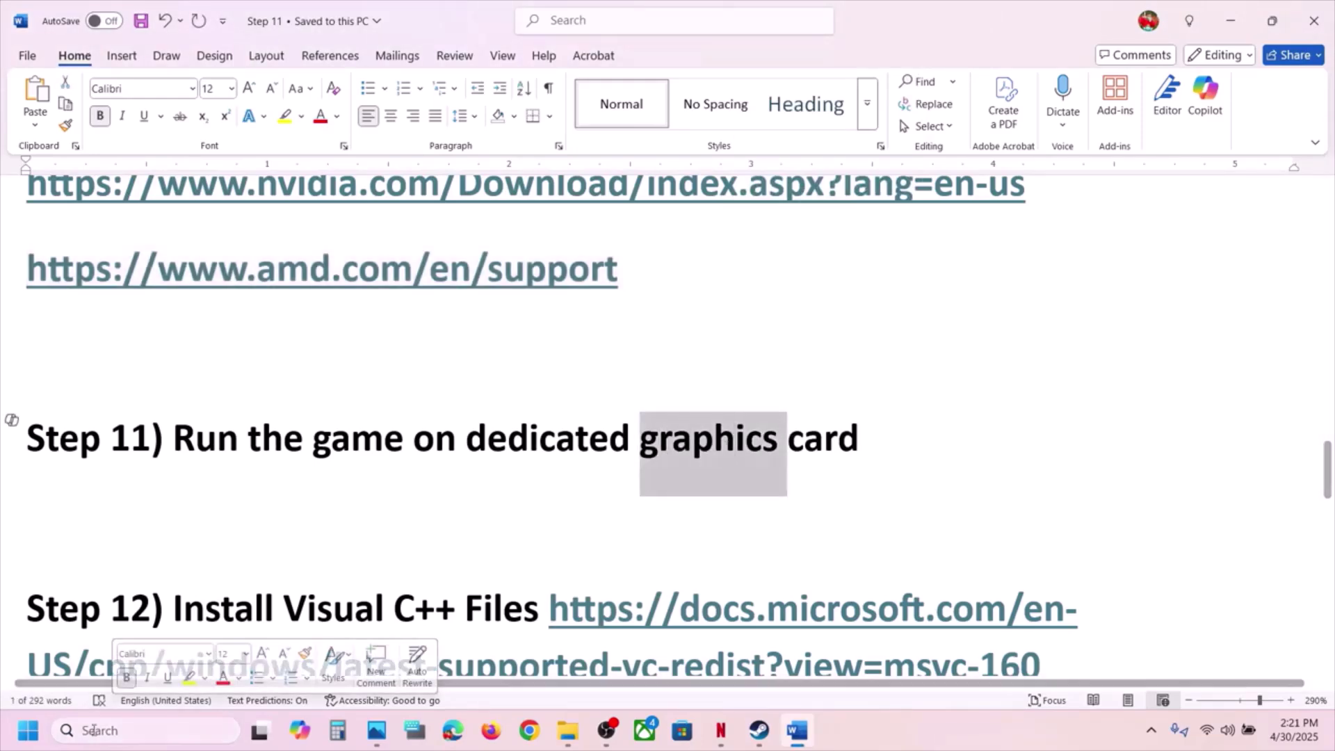
left_click(93, 730)
key("ctrl+v")
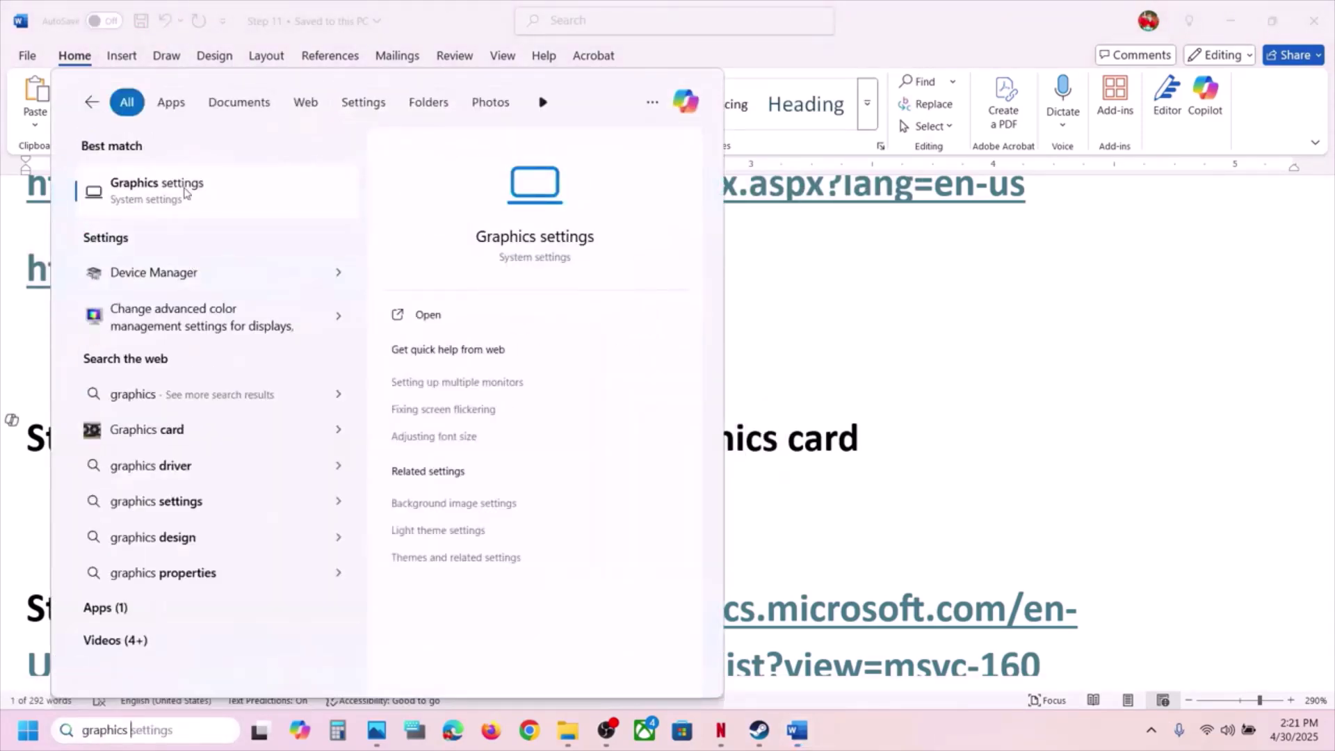
left_click(186, 193)
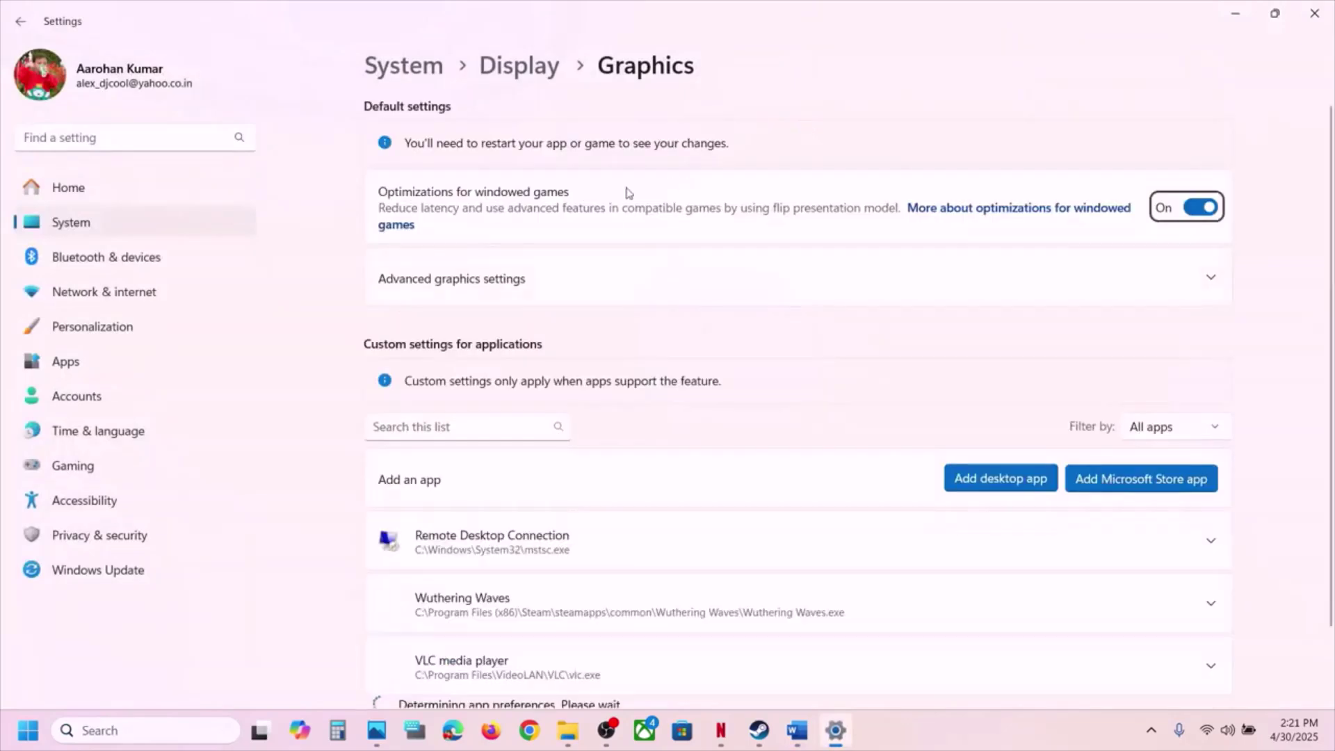
Add the desktop app Client-Win64-Shipping from the Wuthering Waves\Client\Binaries\Win64 folder to the custom graphics settings.
left_click(1005, 478)
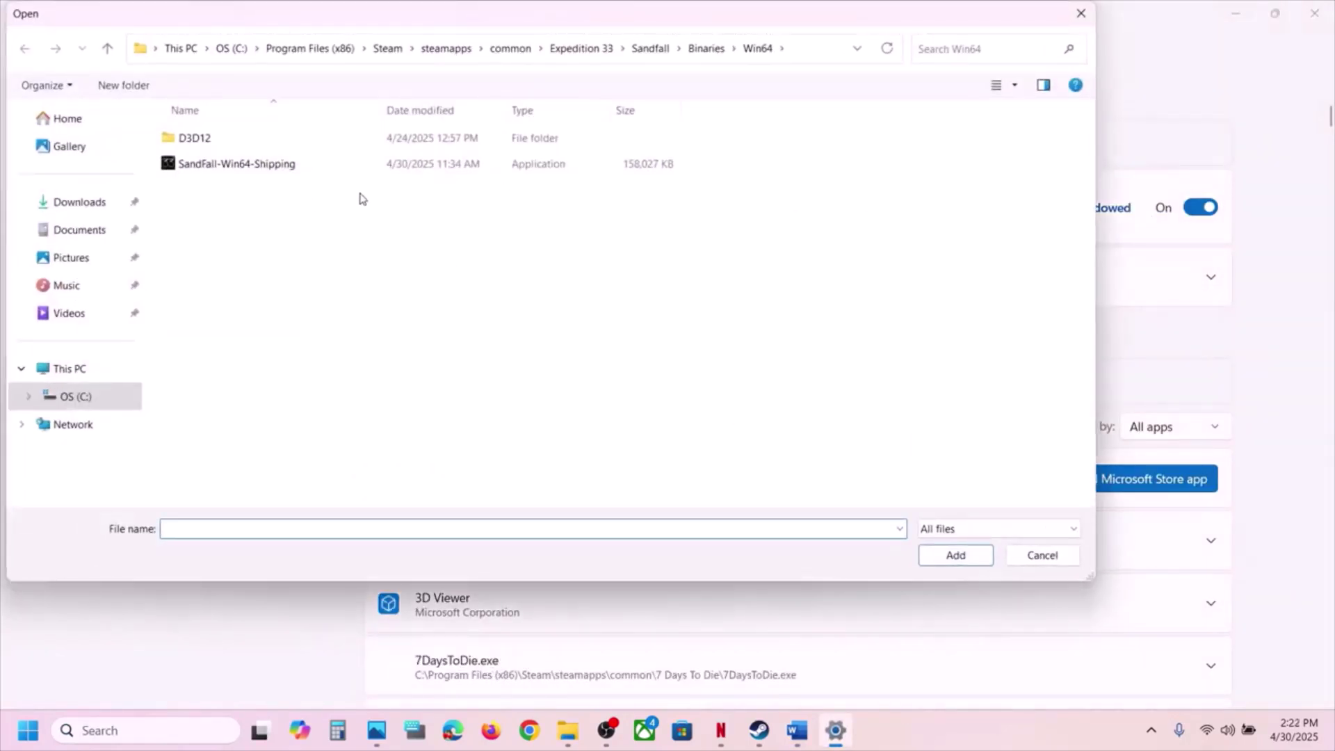
left_click(515, 50)
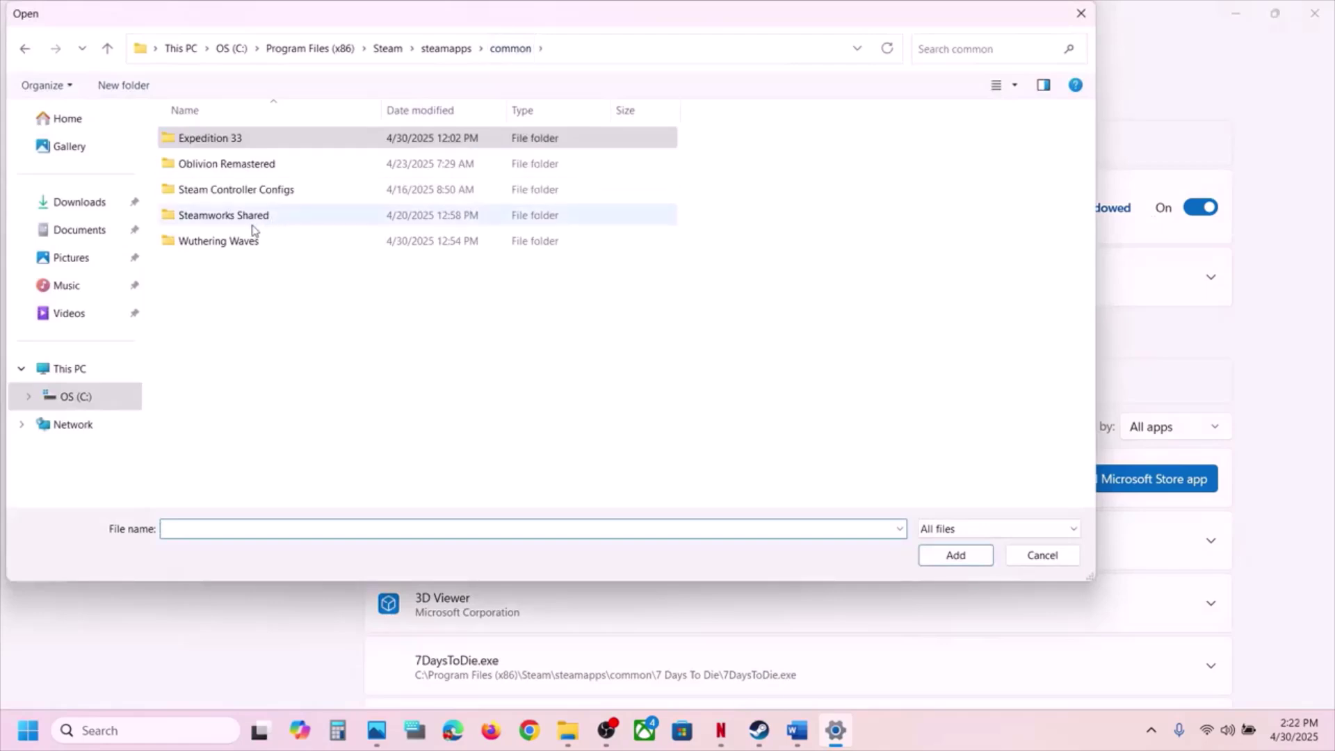
double_click(228, 242)
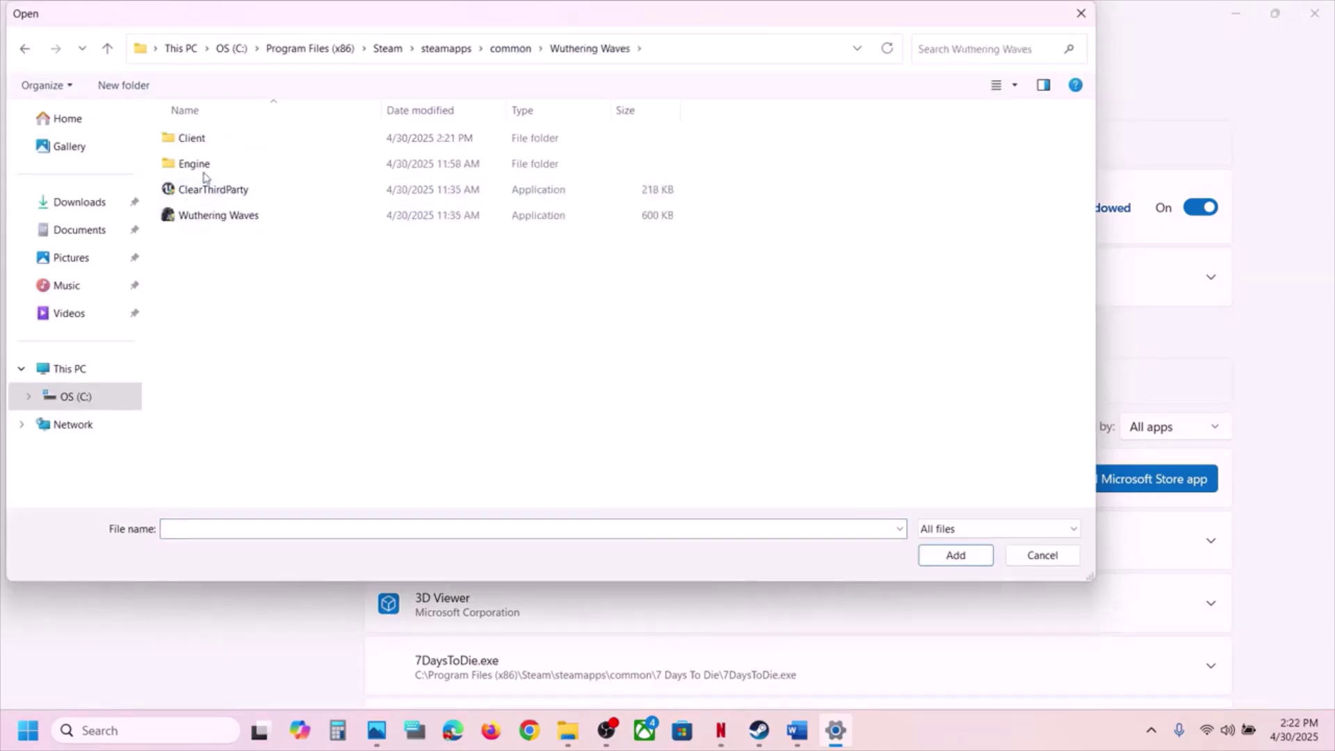
double_click(194, 138)
double_click(197, 143)
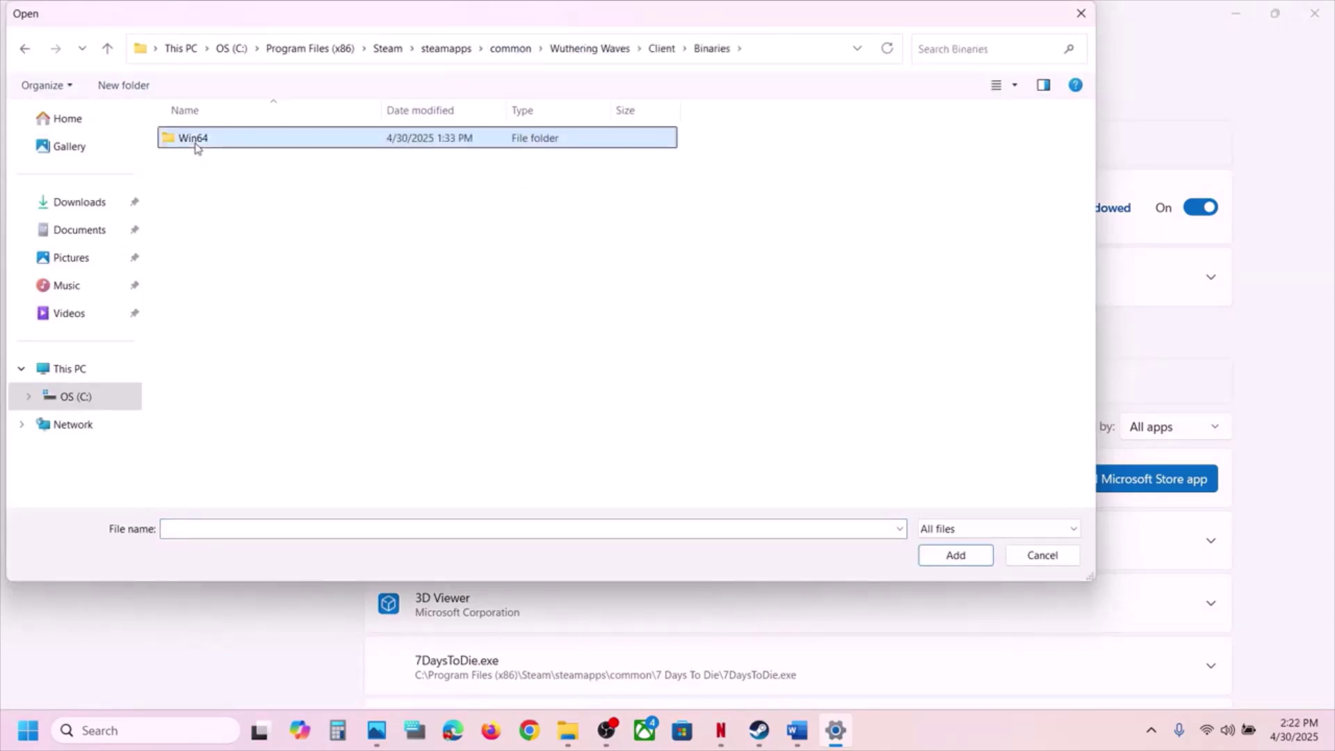
double_click(197, 141)
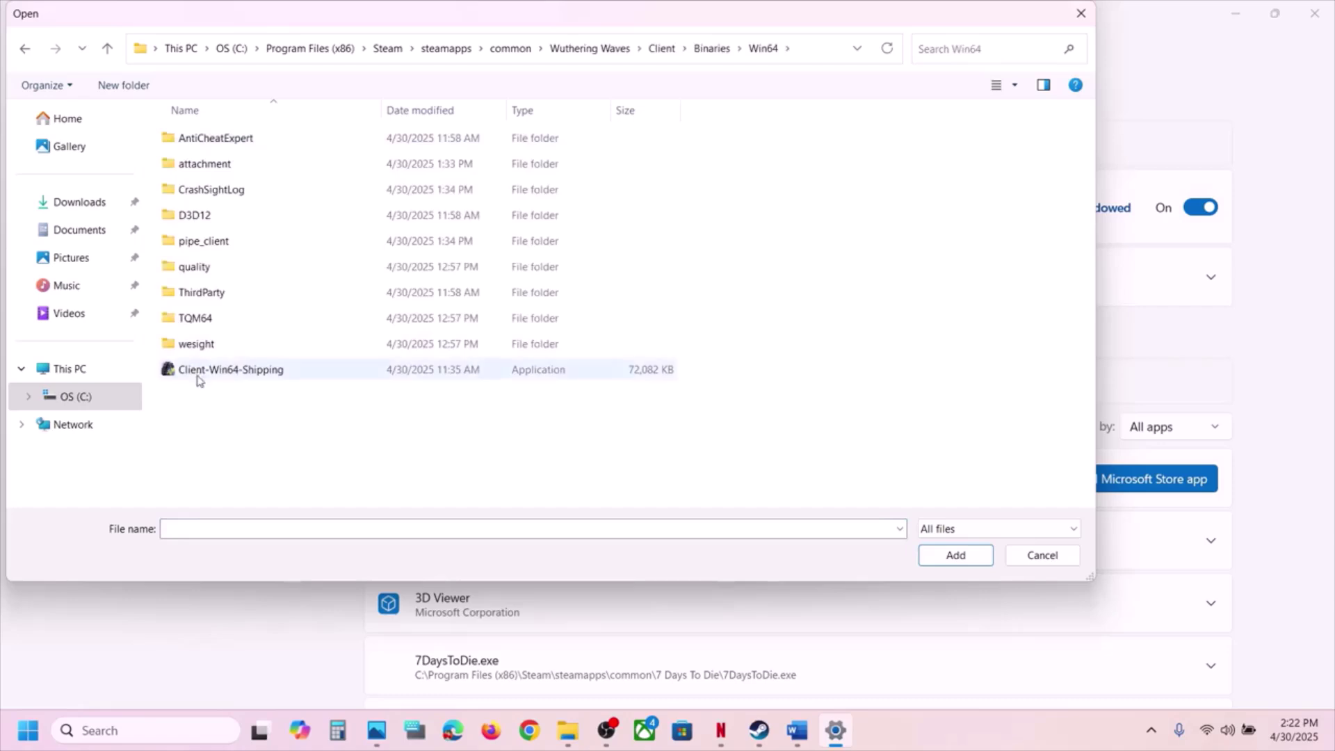
left_click(200, 375)
left_click(951, 560)
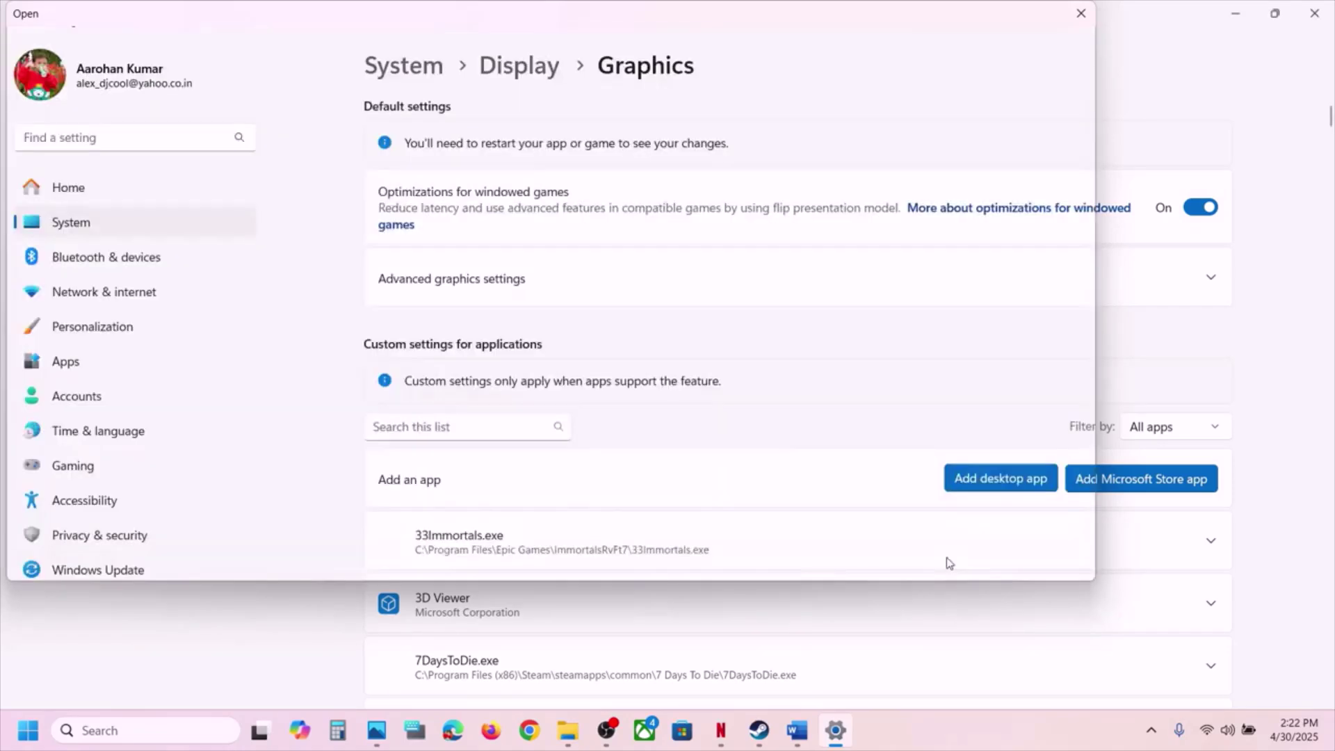
Set the GPU preference of the Wuthering Waves Client-Win64-Shipping.exe entry to High Performance (NVIDIA GeForce RTX 3050 Laptop GPU).
scroll(575, 565, "down", 3)
scroll(574, 564, "down", 15)
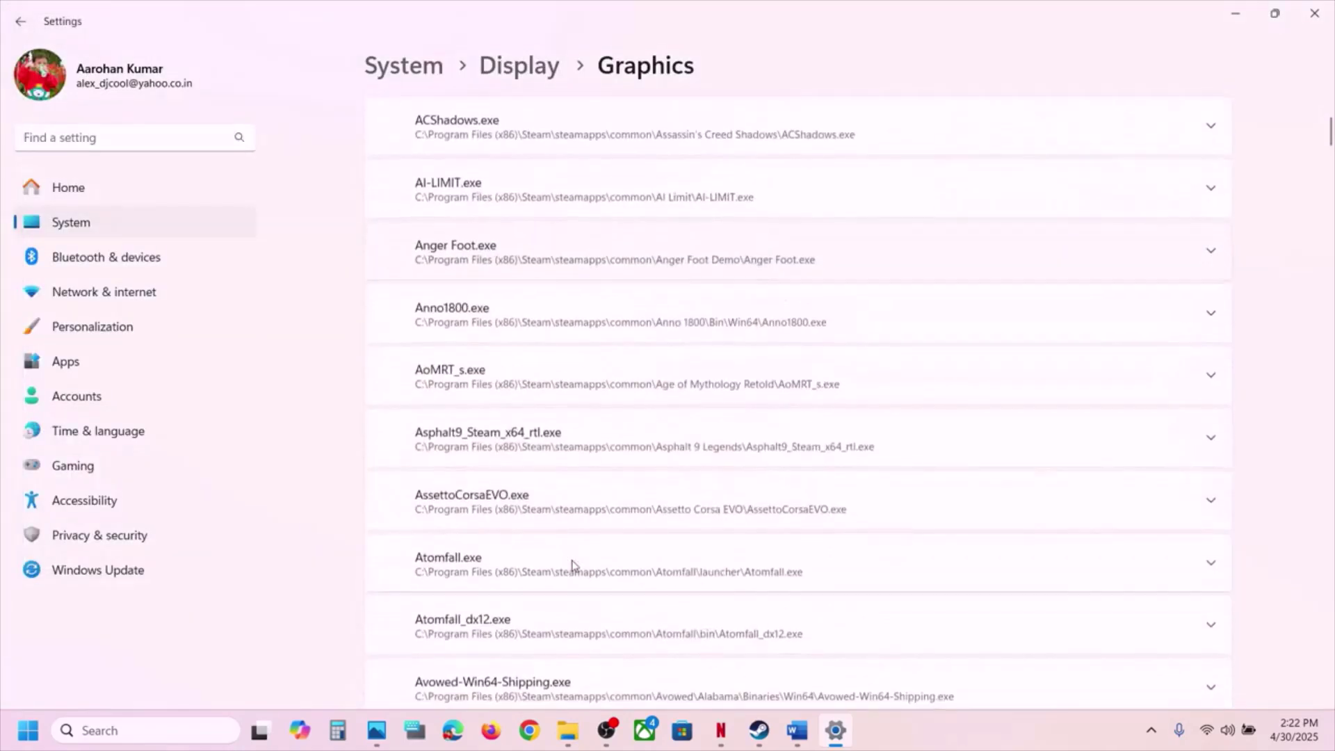
scroll(574, 565, "down", 10)
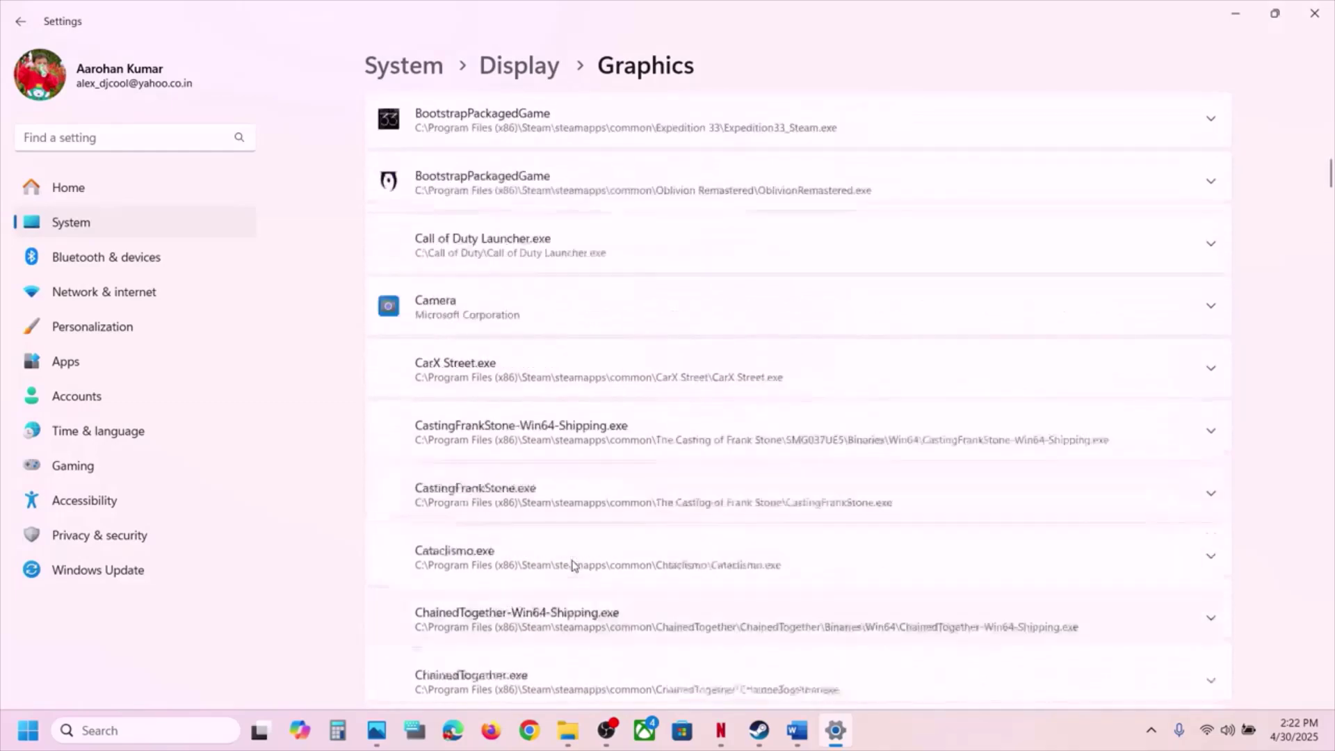
scroll(574, 564, "down", 12)
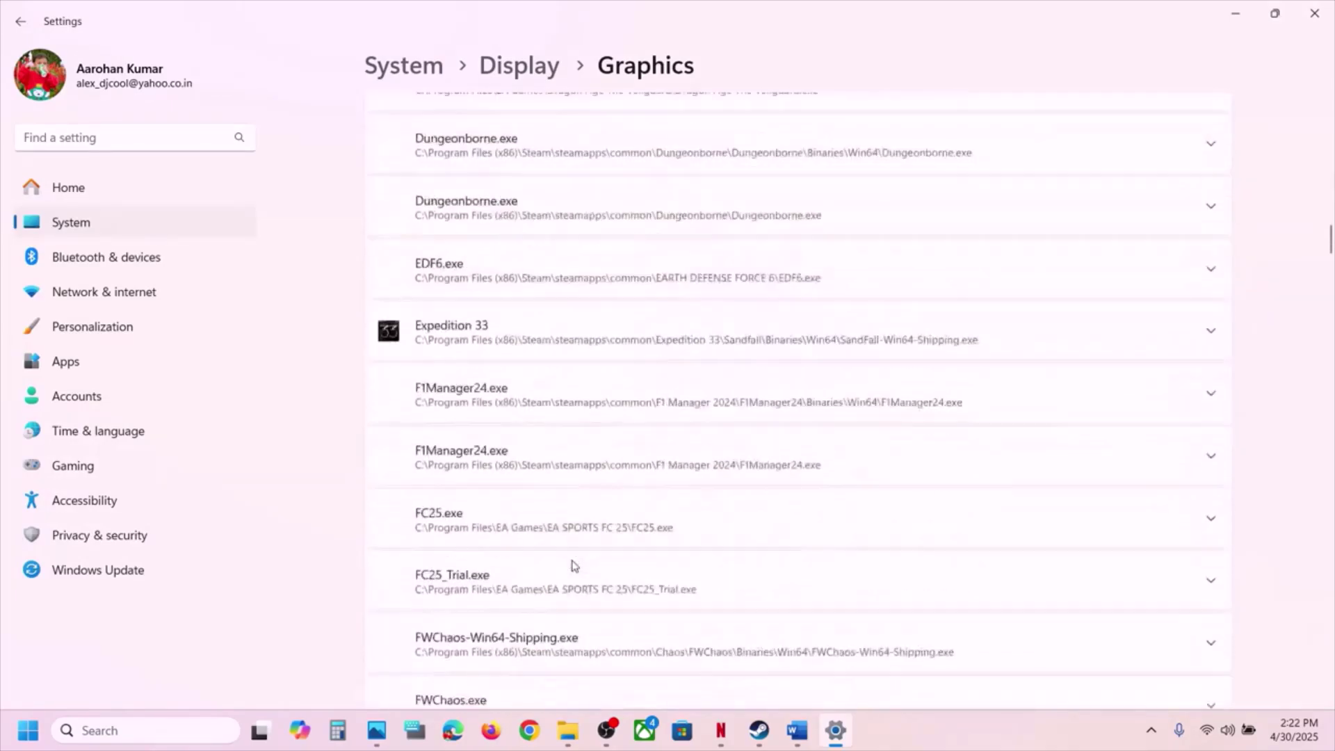
scroll(573, 565, "down", 15)
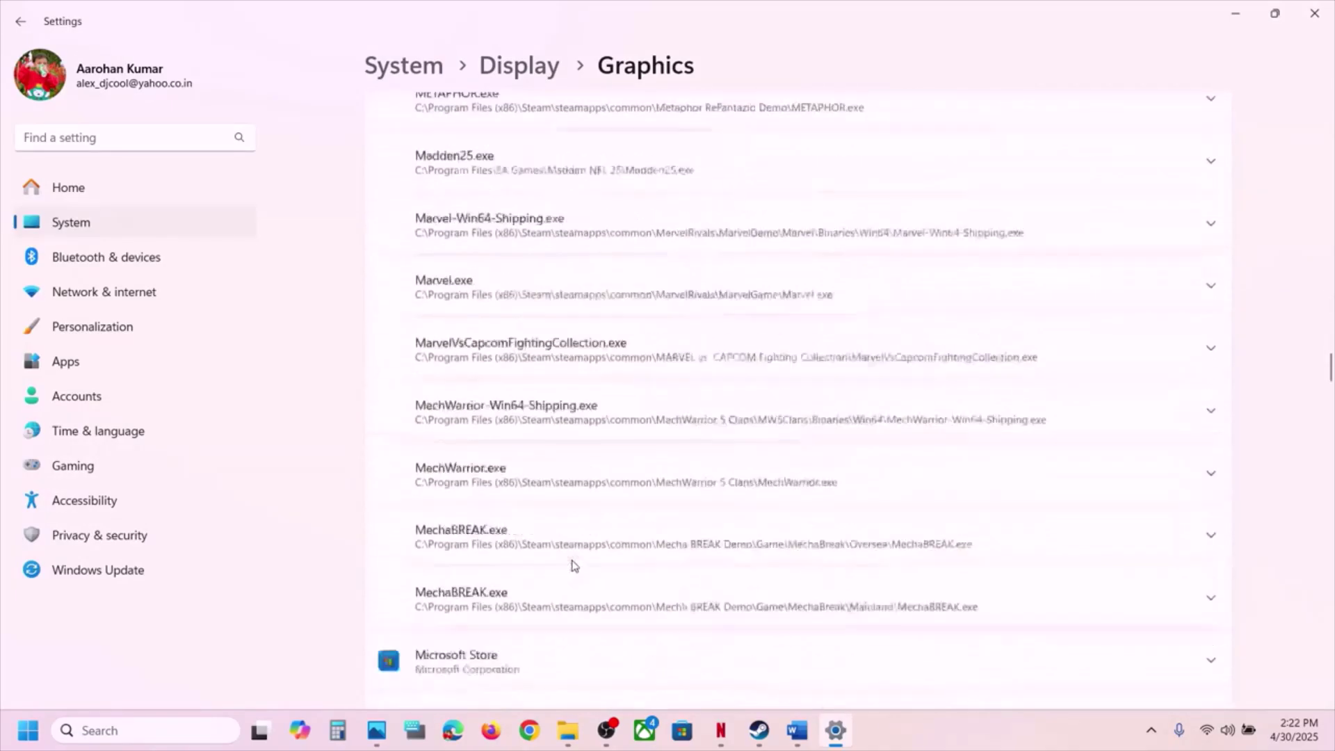
scroll(573, 564, "down", 20)
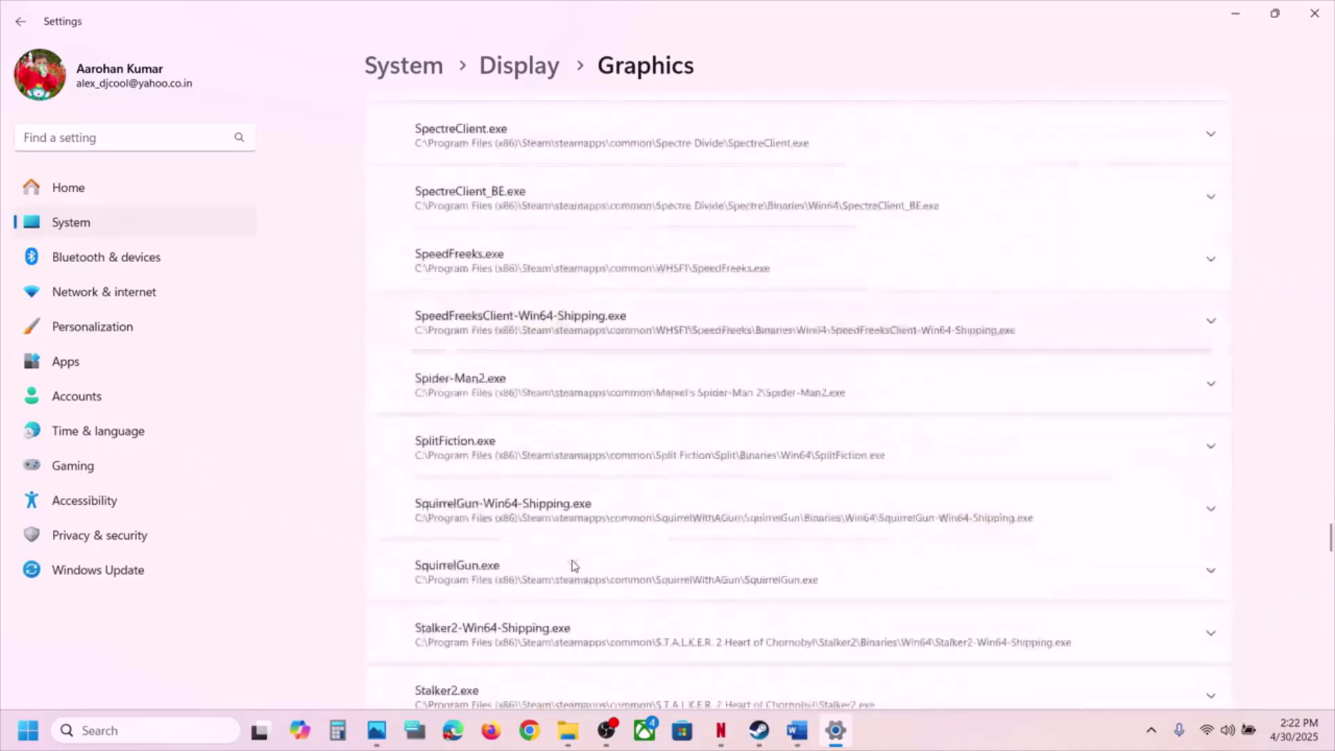
scroll(573, 565, "down", 5)
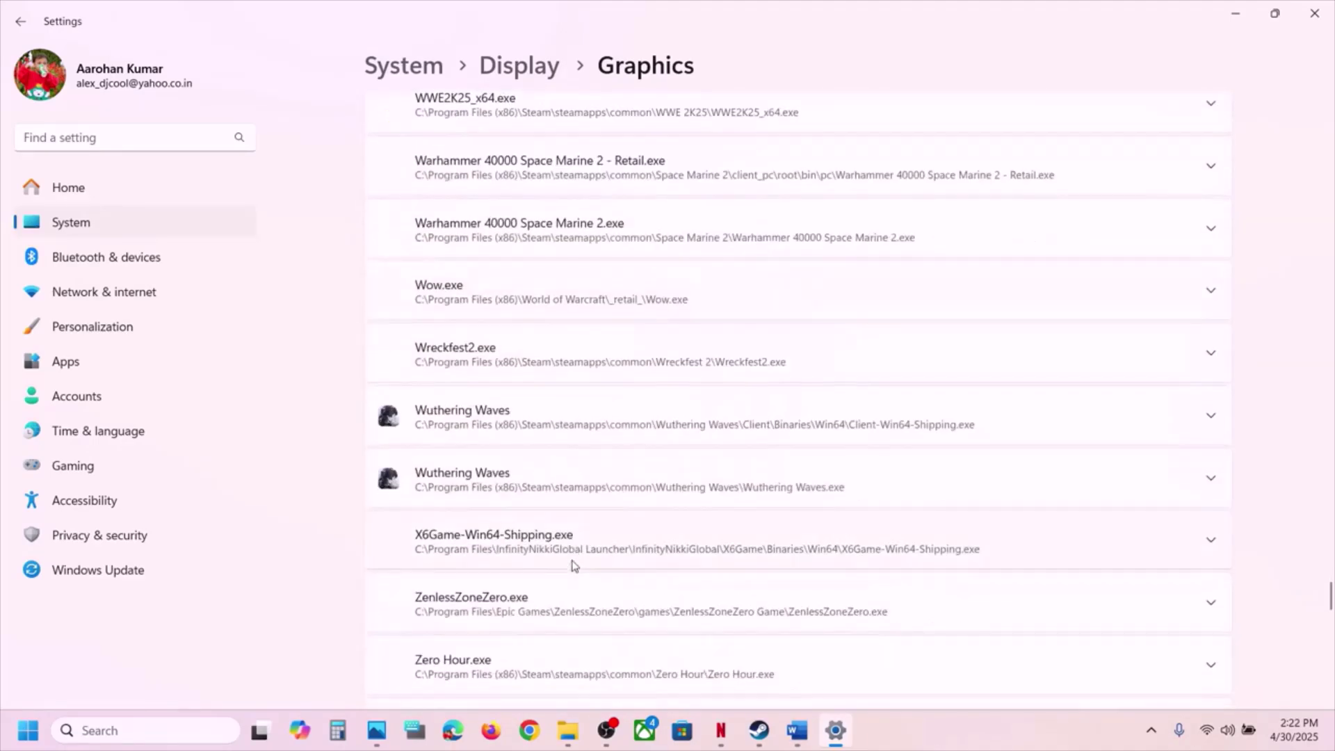
scroll(620, 477, "down", 1)
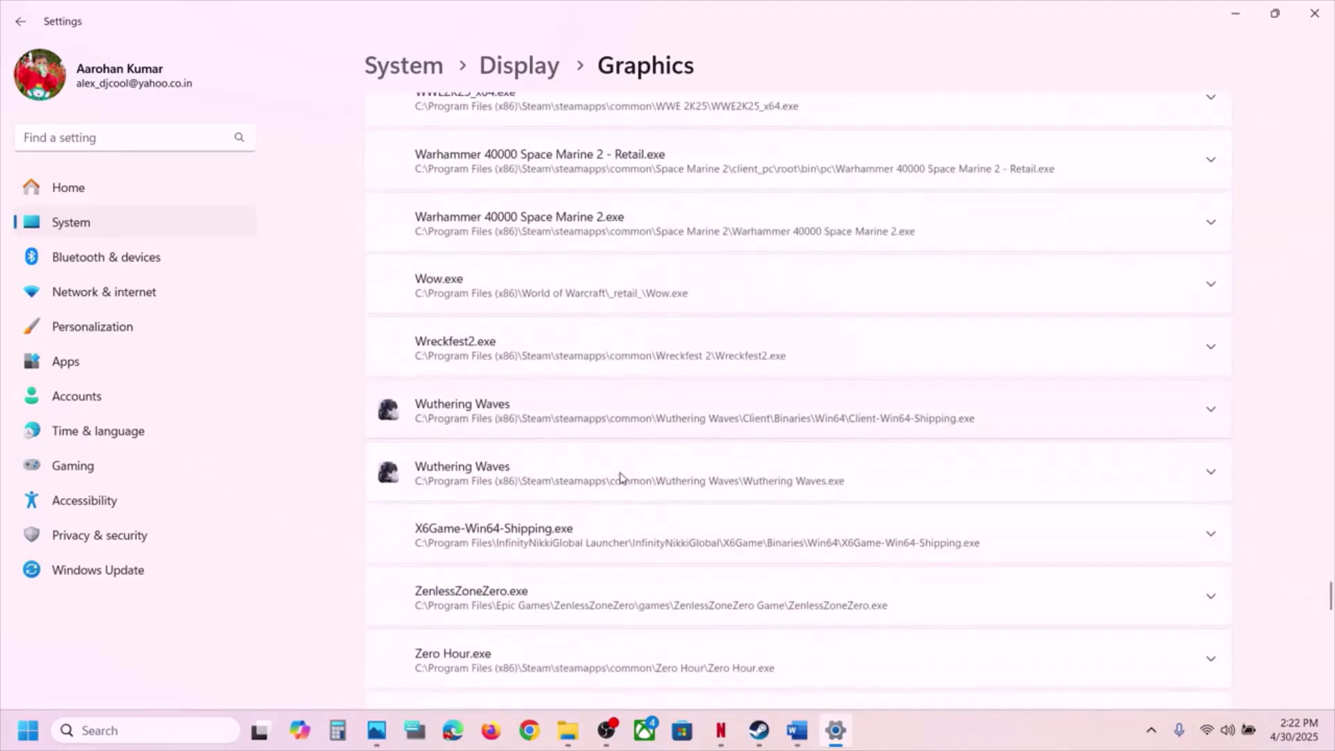
left_click(622, 431)
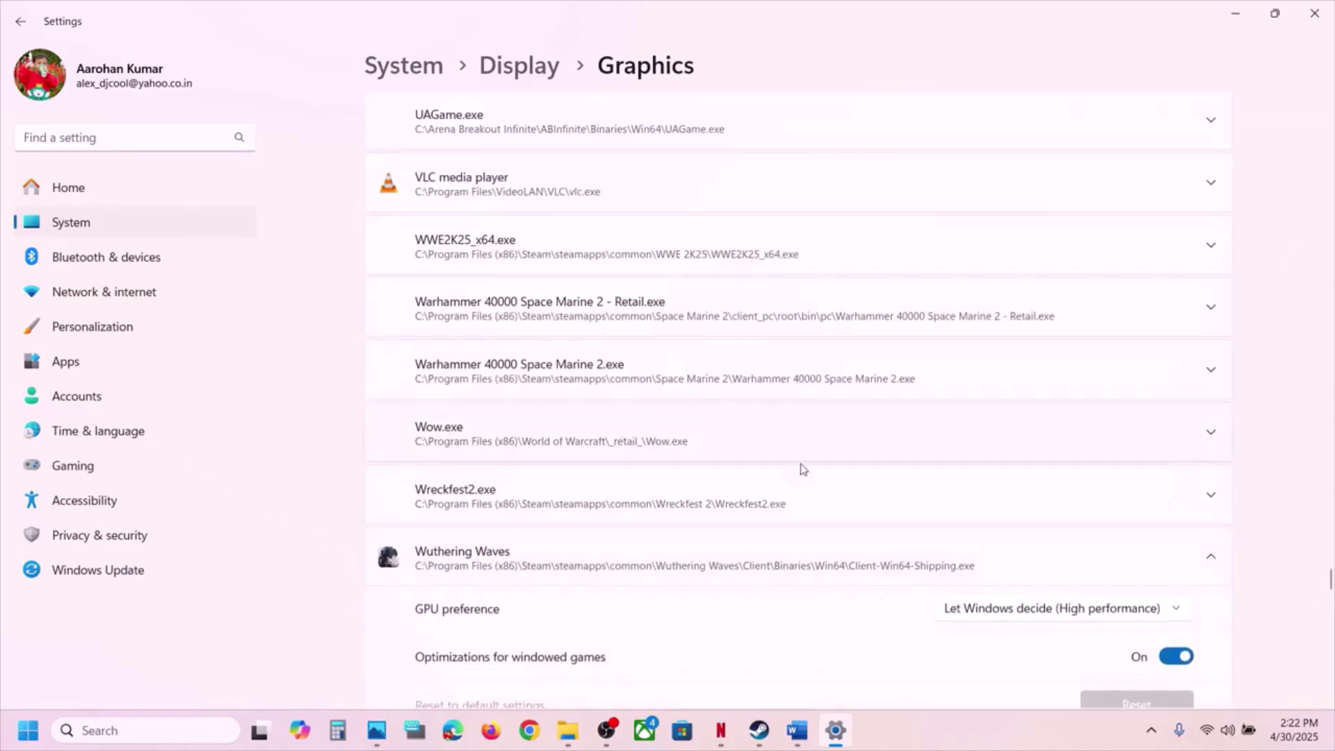
left_click(1043, 453)
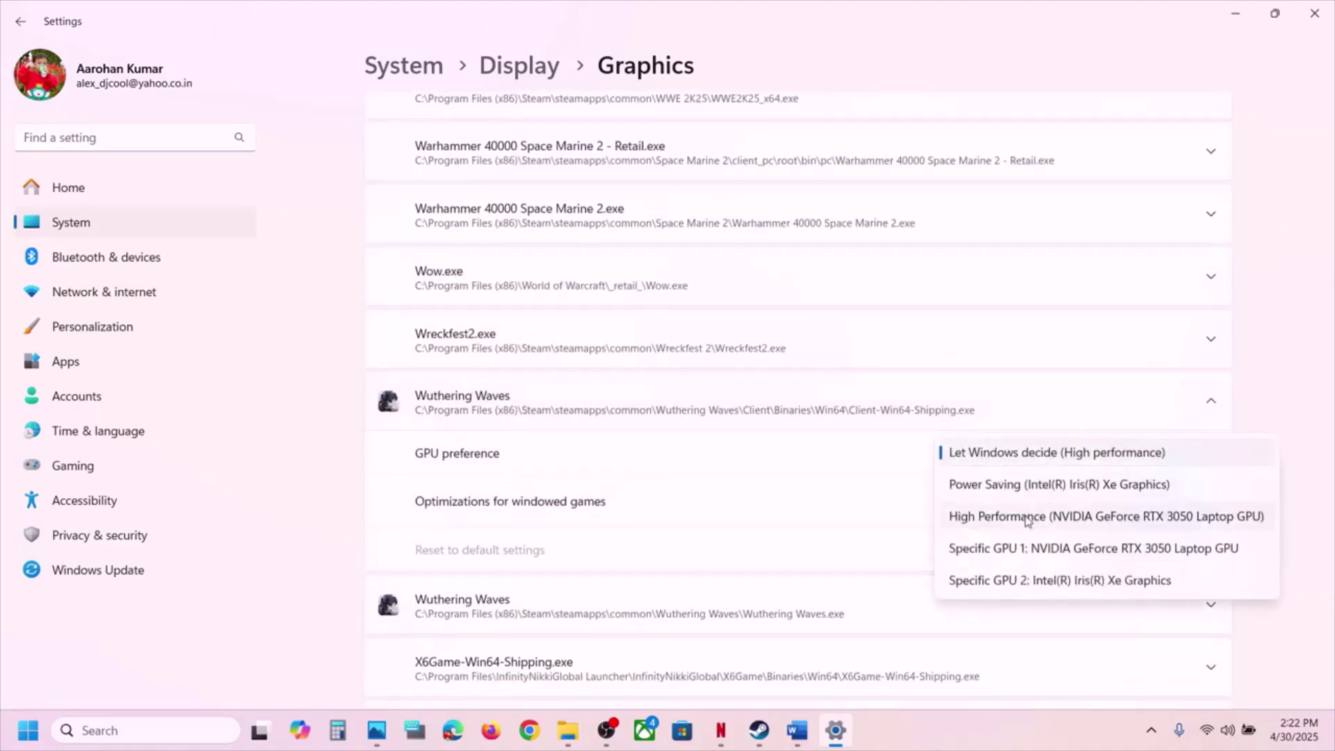
left_click(1058, 522)
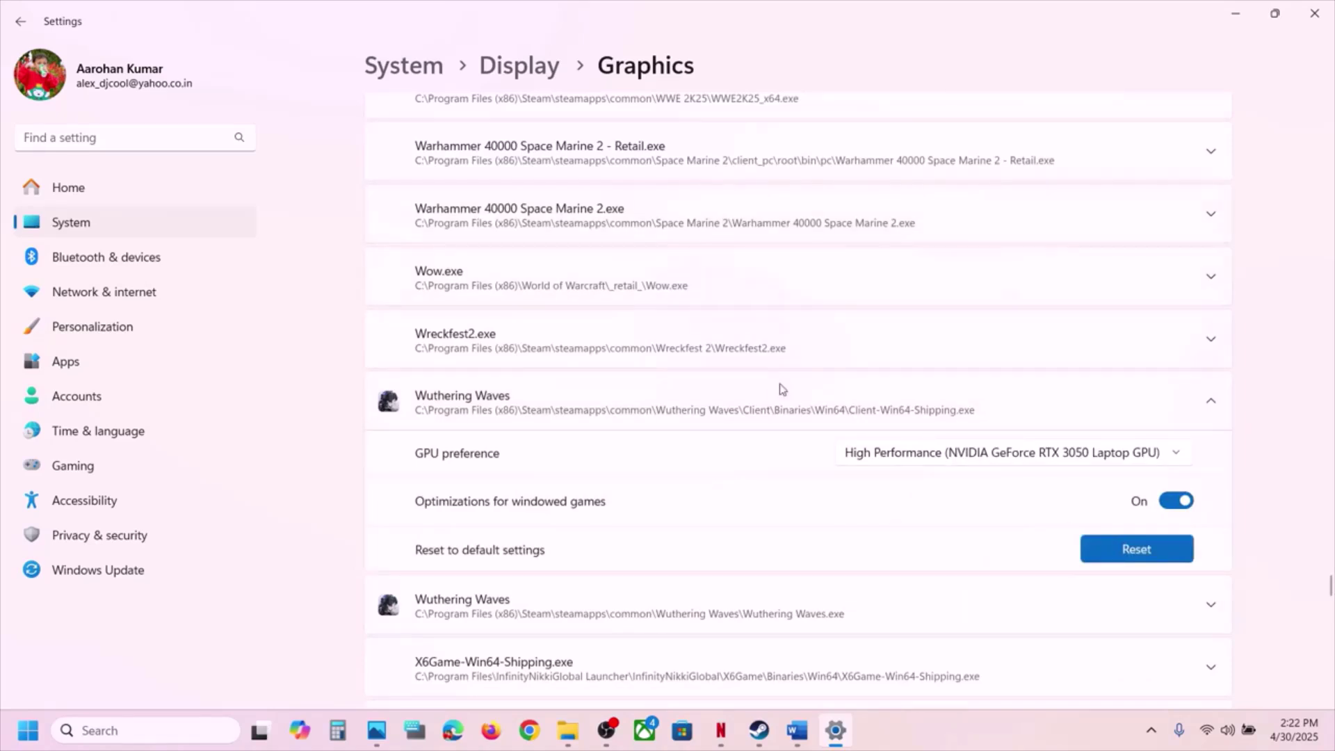
Expand the Wuthering Waves.exe entry, review the GPU preference choices of the Client-Win64-Shipping.exe entry and close Settings.
scroll(733, 464, "down", 1)
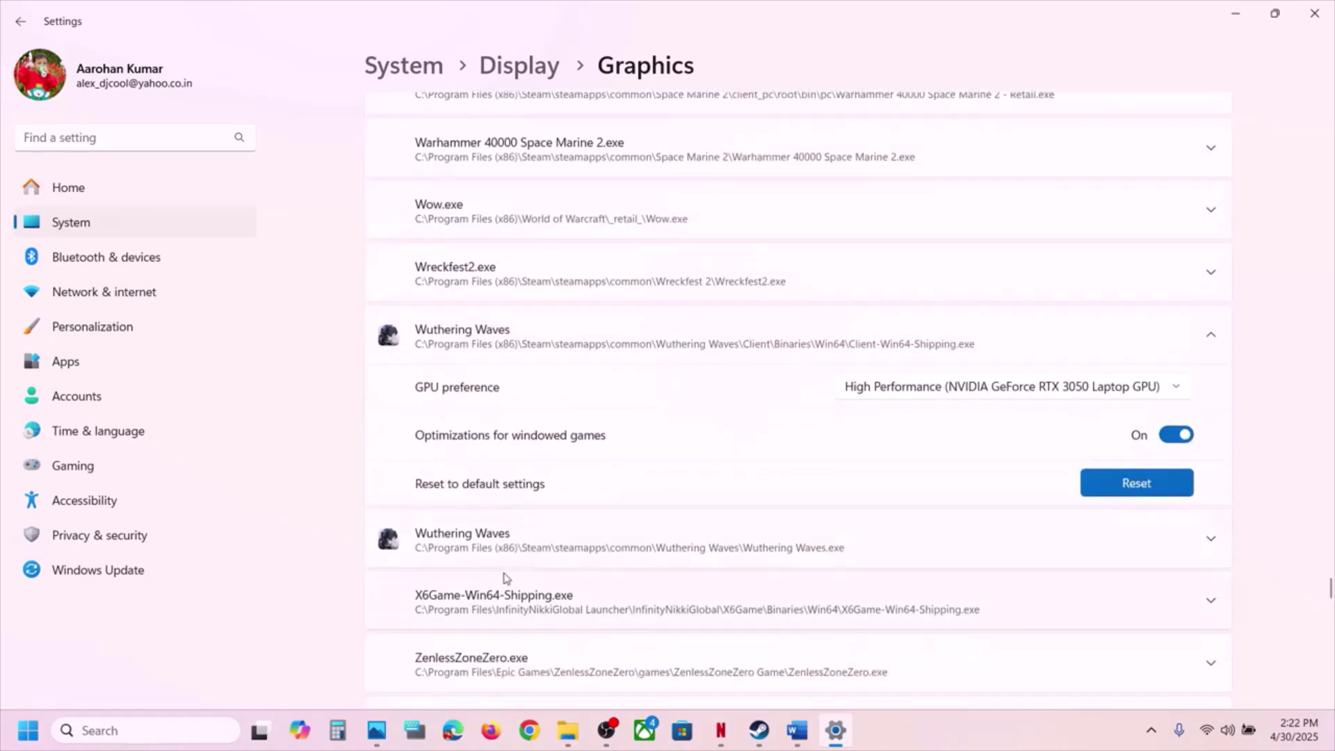
left_click(742, 551)
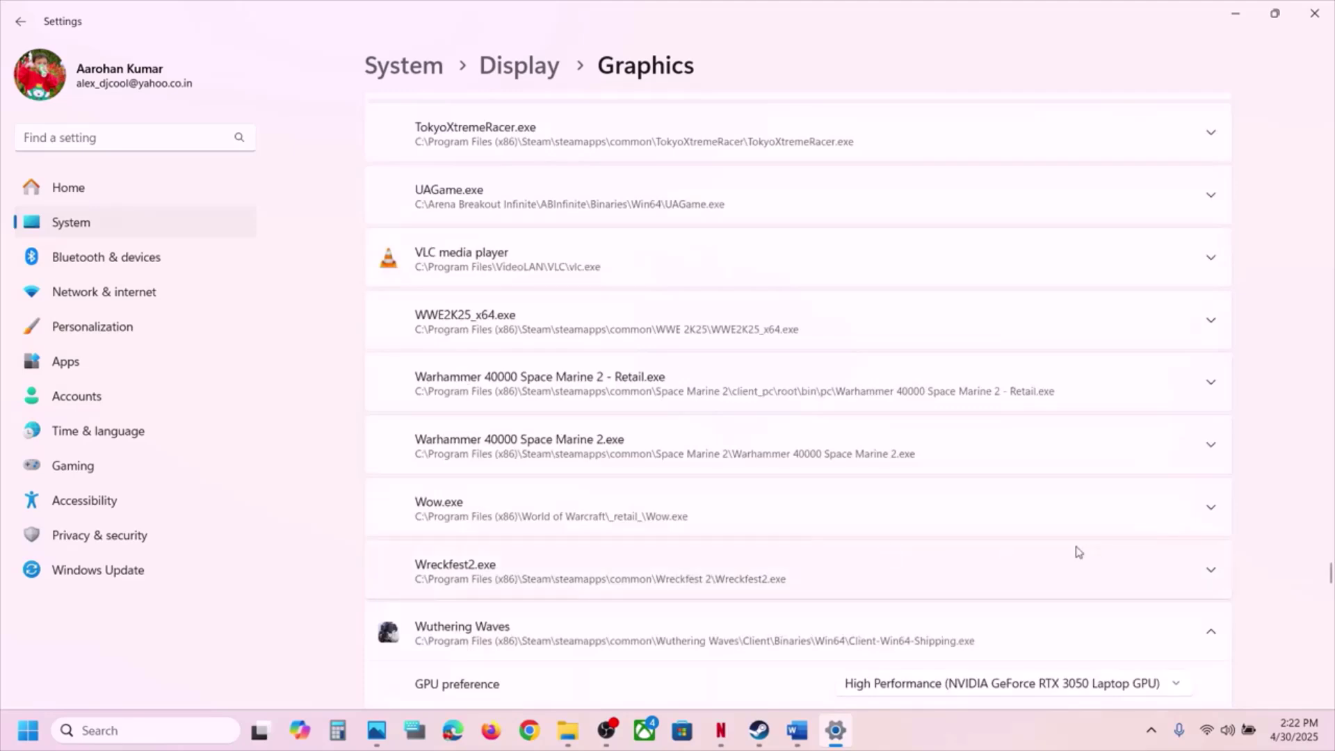
scroll(1078, 551, "down", 3)
left_click(985, 508)
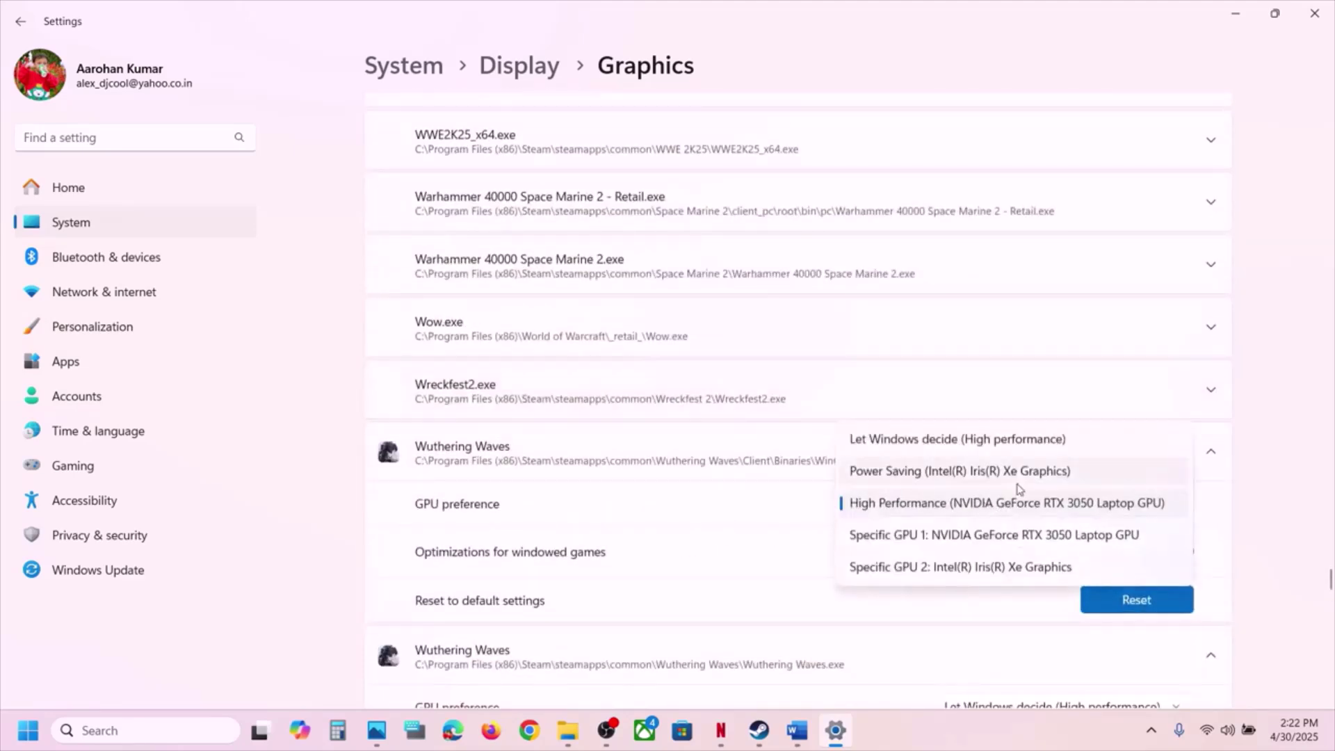
left_click(1326, 406)
left_click(1313, 13)
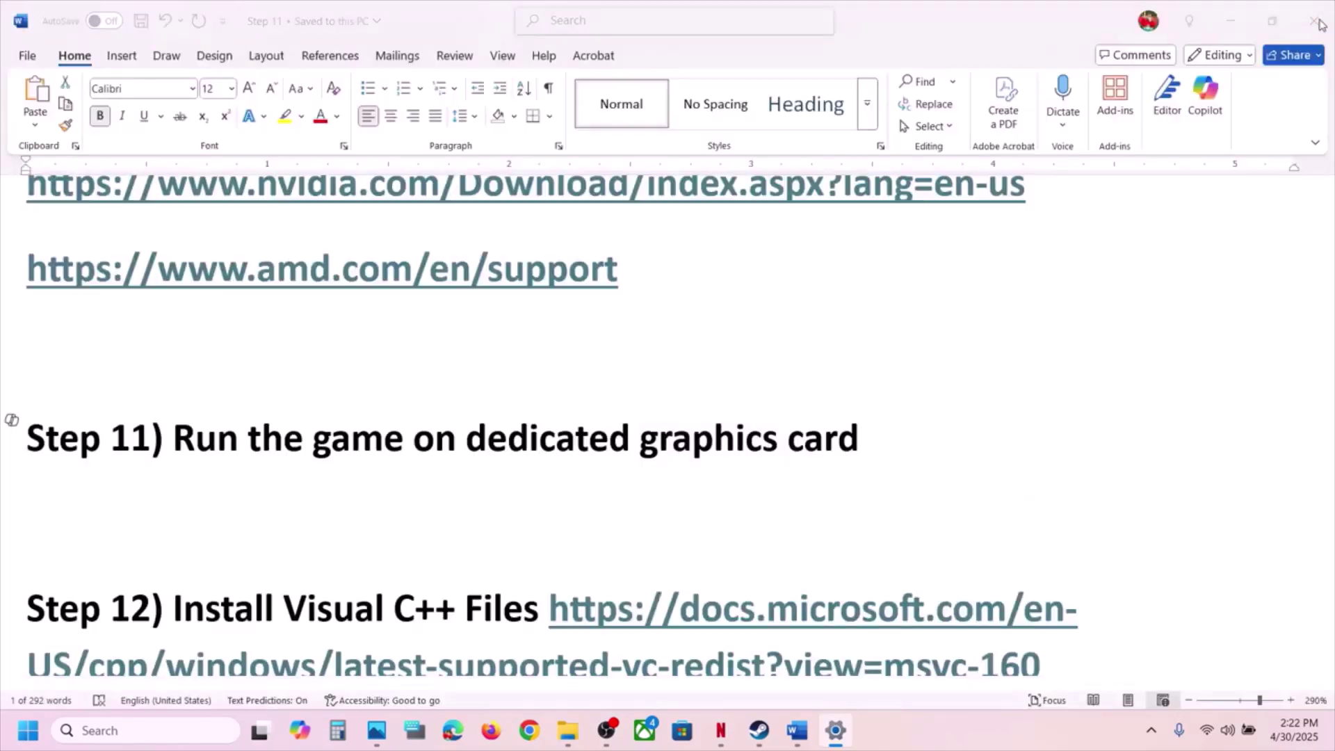
Copy the Visual C++ download link from Step 12 of the Word document.
scroll(571, 591, "down", 3)
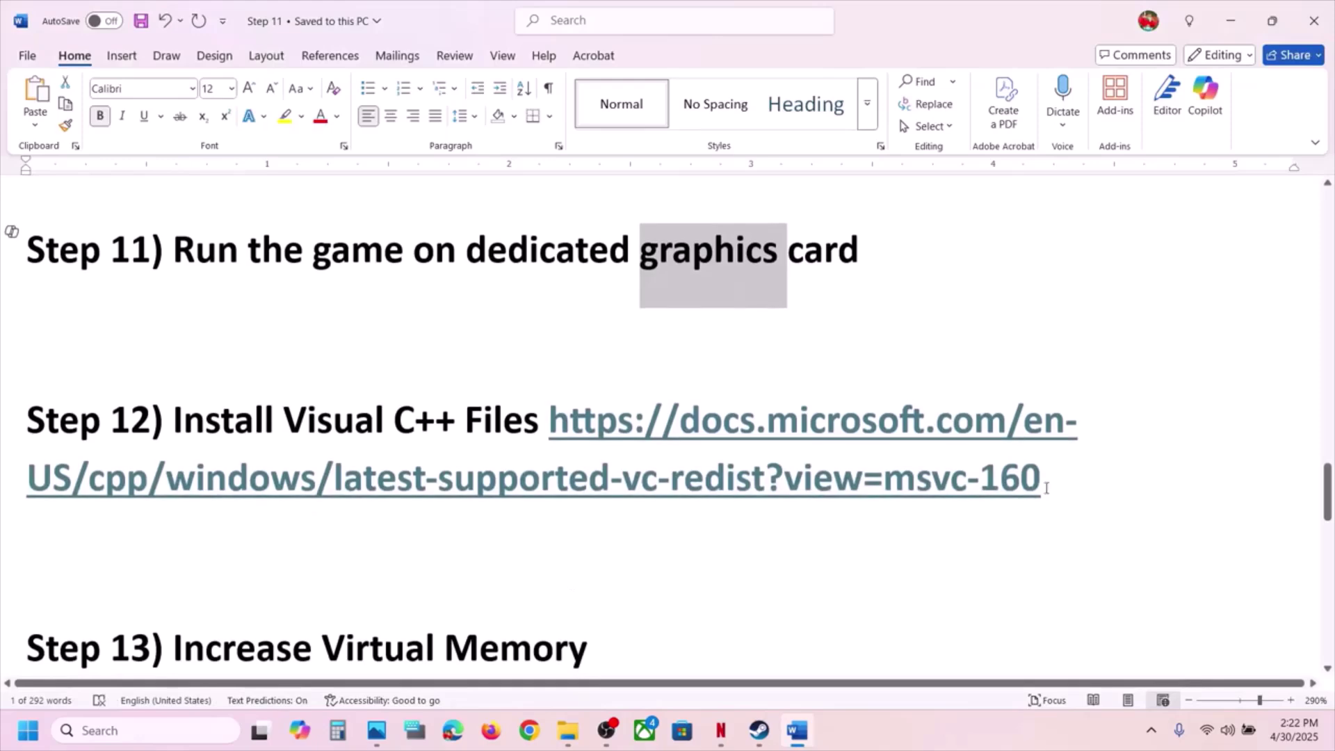
left_click_drag(1056, 485, 581, 420)
key("ctrl+c")
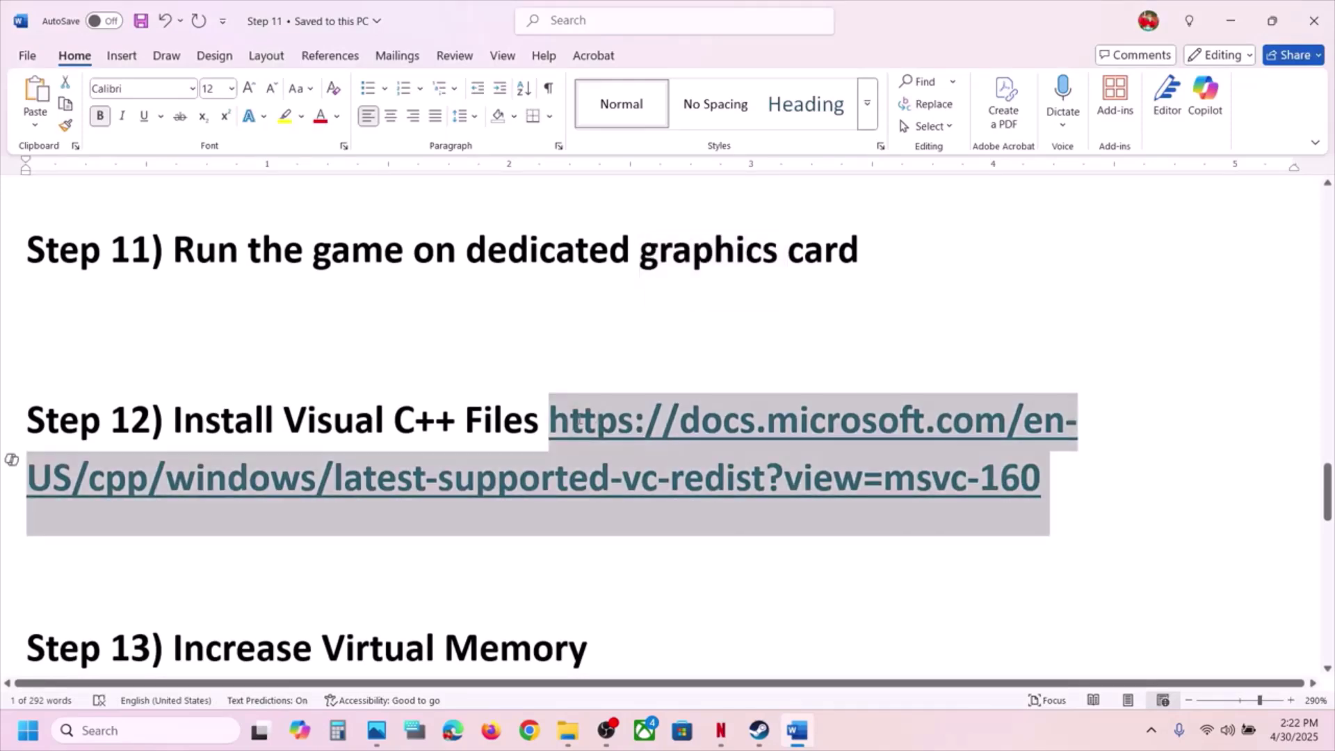
Open the copied Visual C++ link in Chrome and find the Latest Microsoft Visual C++ Redistributable Version download table.
left_click(530, 727)
key("ctrl+v")
key("Return")
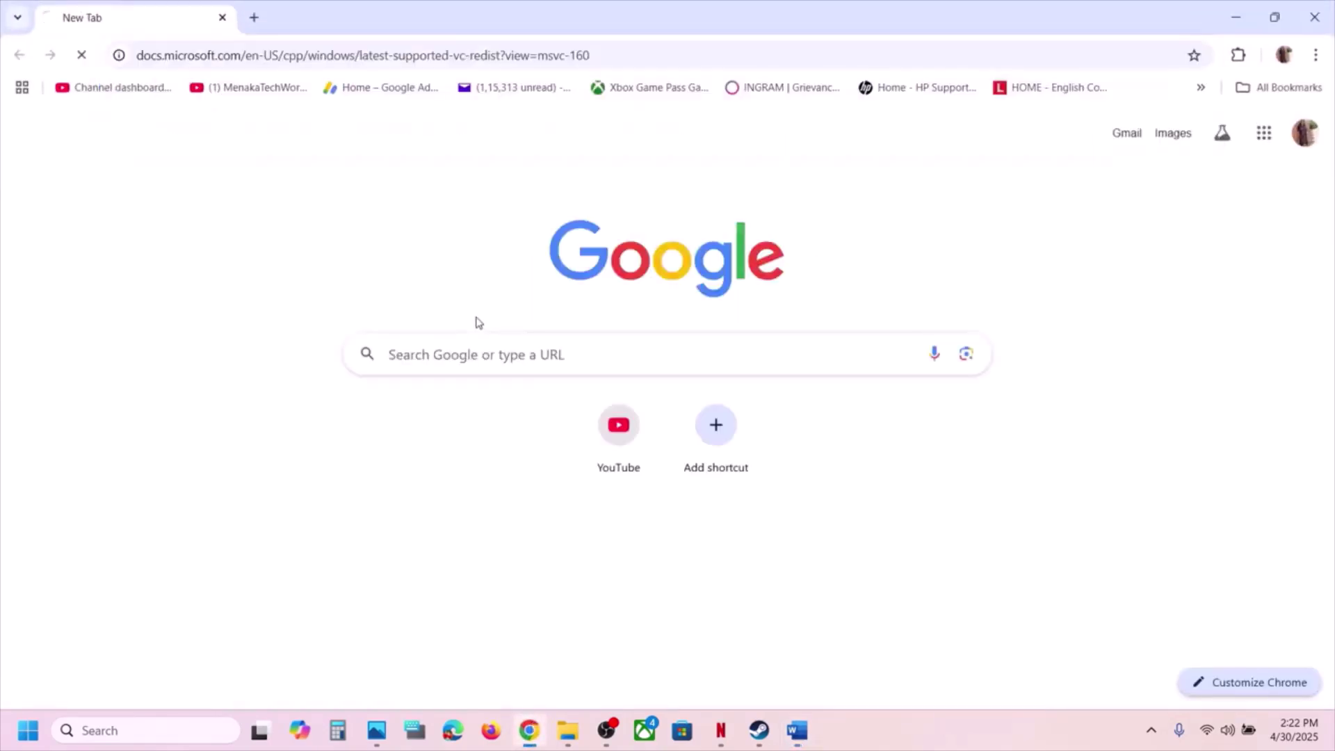
scroll(367, 262, "down", 8)
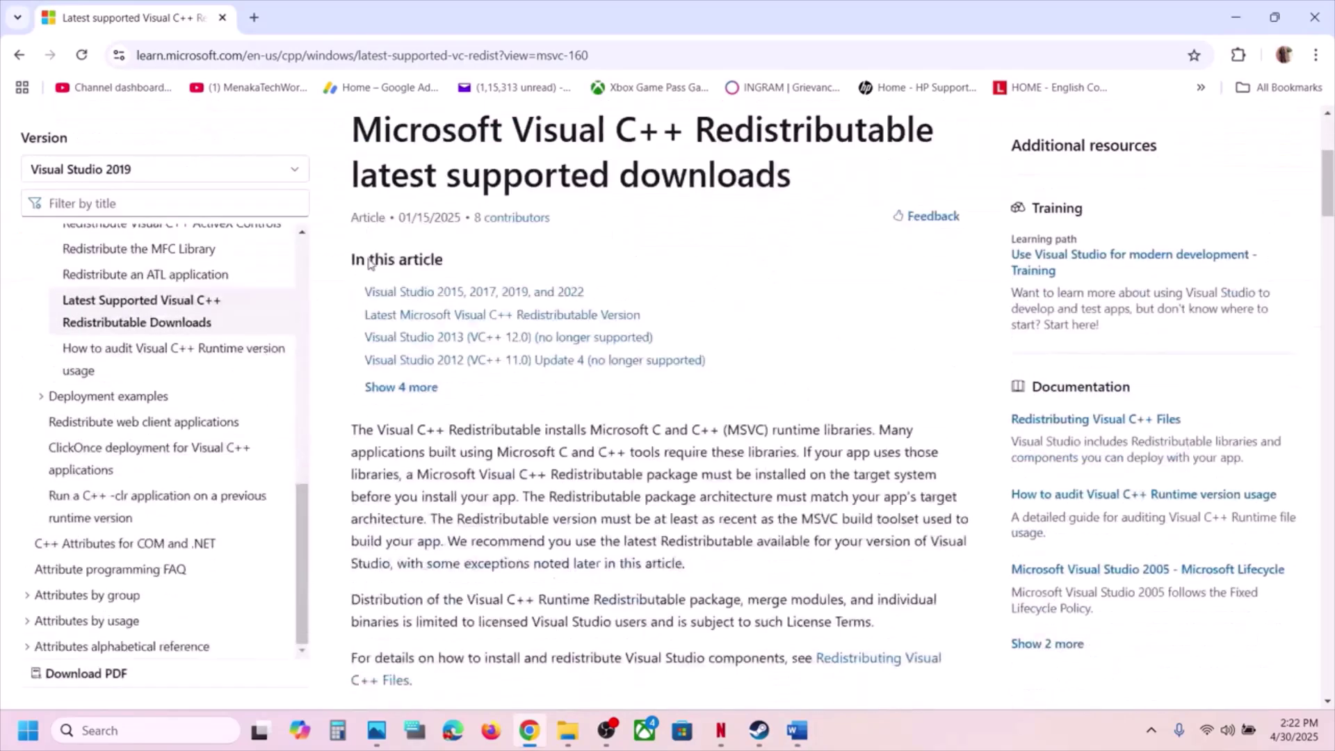
left_click_drag(408, 386, 902, 375)
scroll(546, 577, "down", 7)
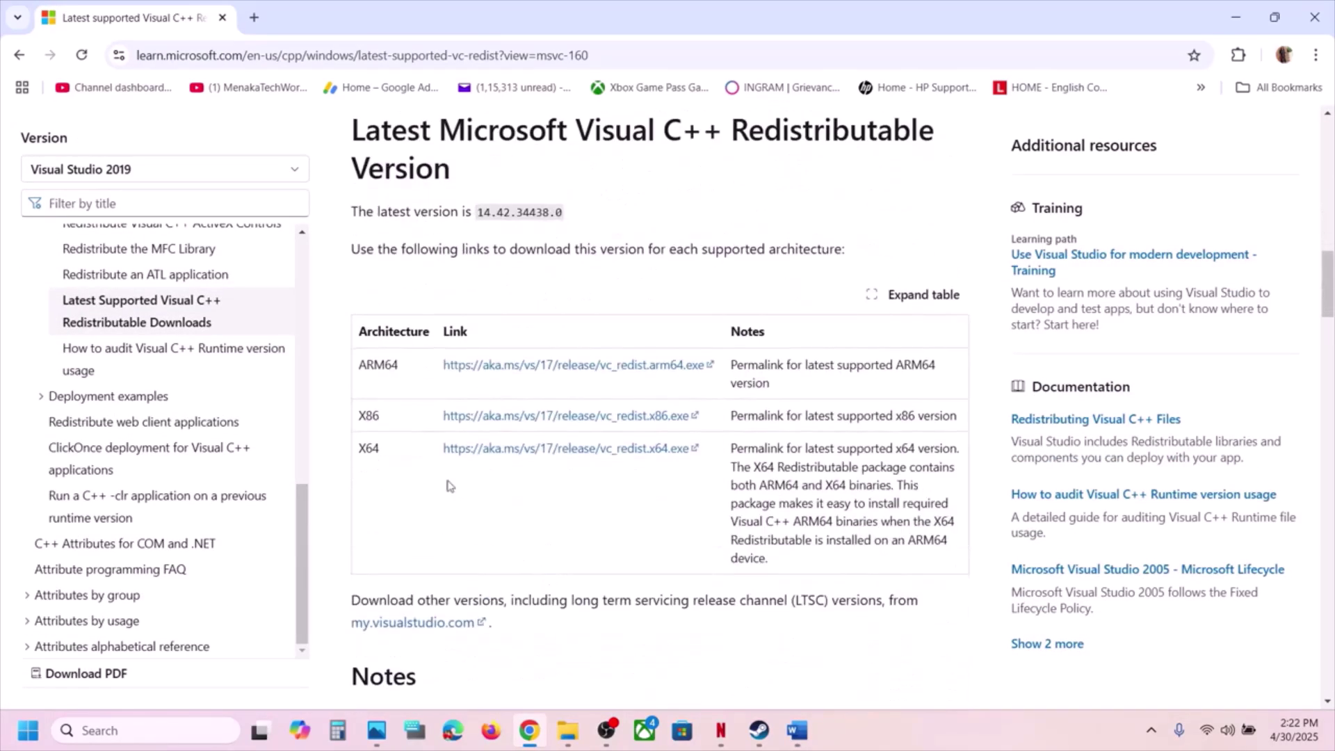
Download the X86 Visual C++ redistributable from the table, run its installer and start the repair.
double_click(373, 415)
double_click(372, 448)
double_click(370, 415)
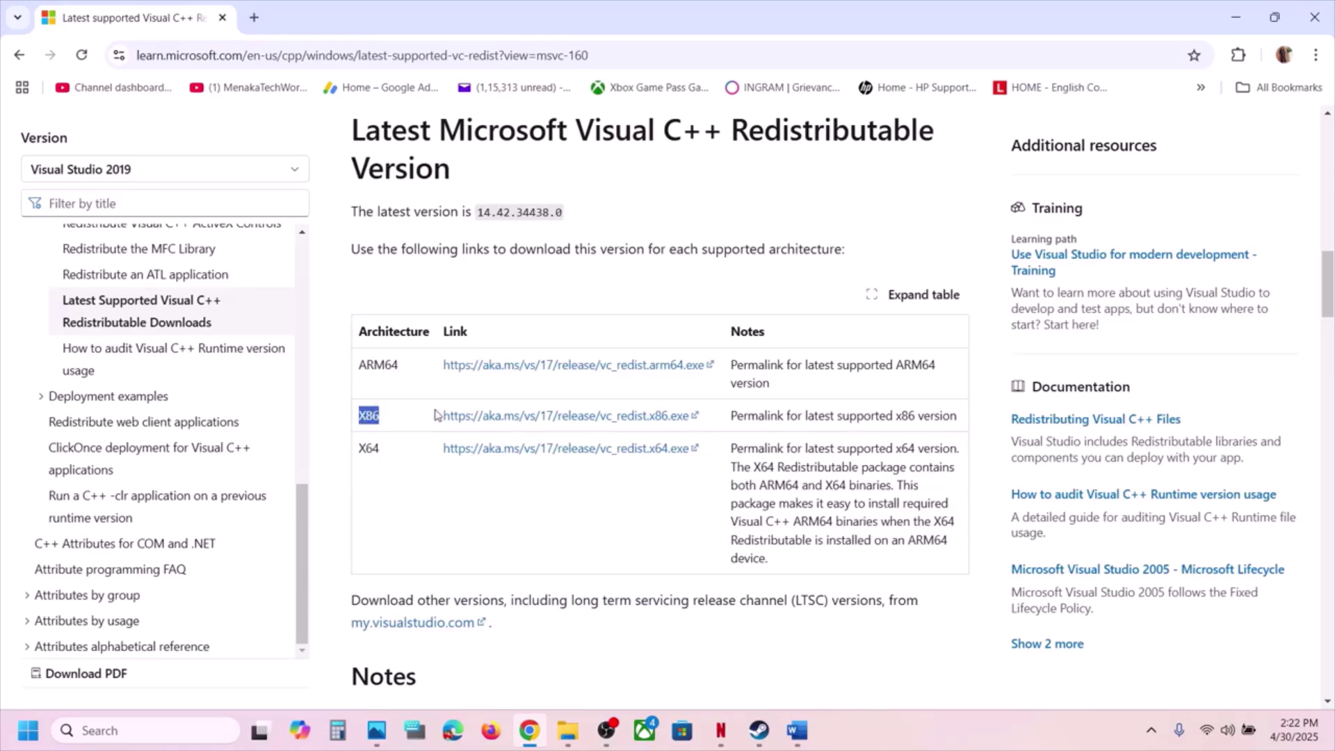
left_click(542, 415)
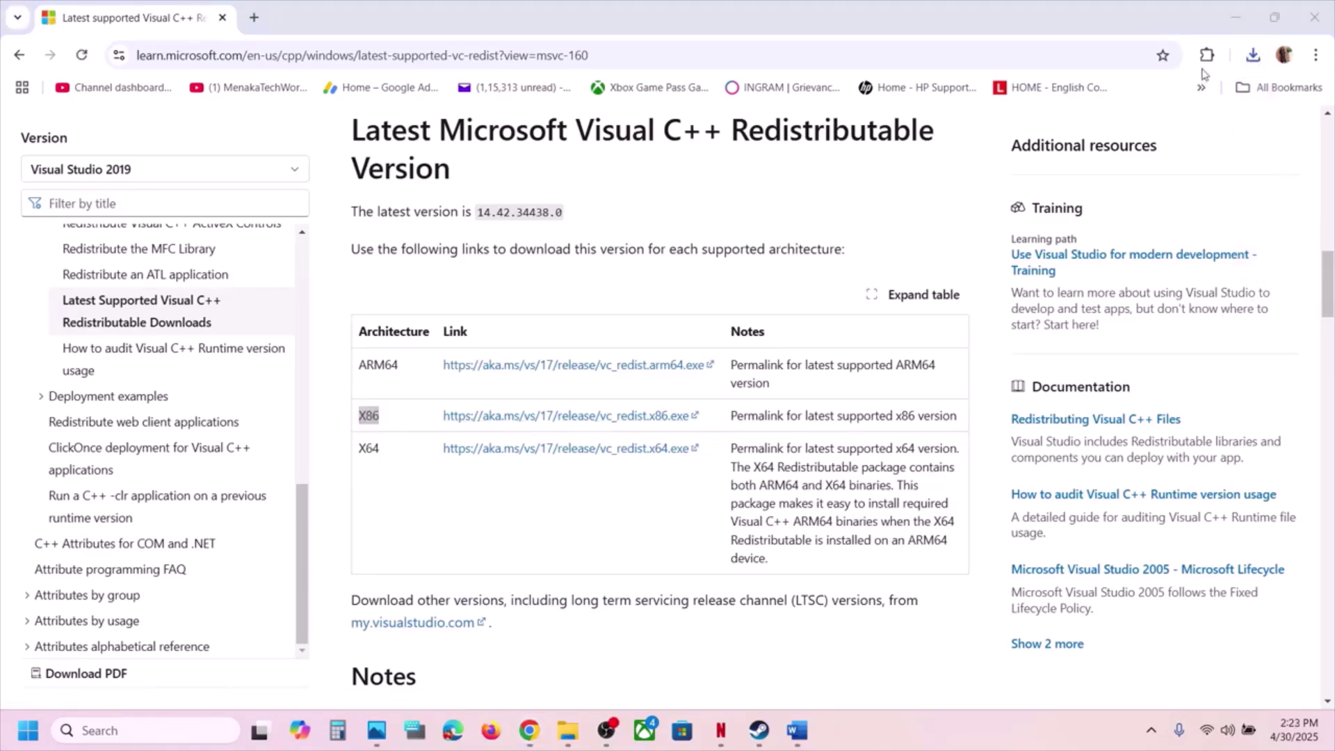
left_click(1253, 55)
left_click(1051, 131)
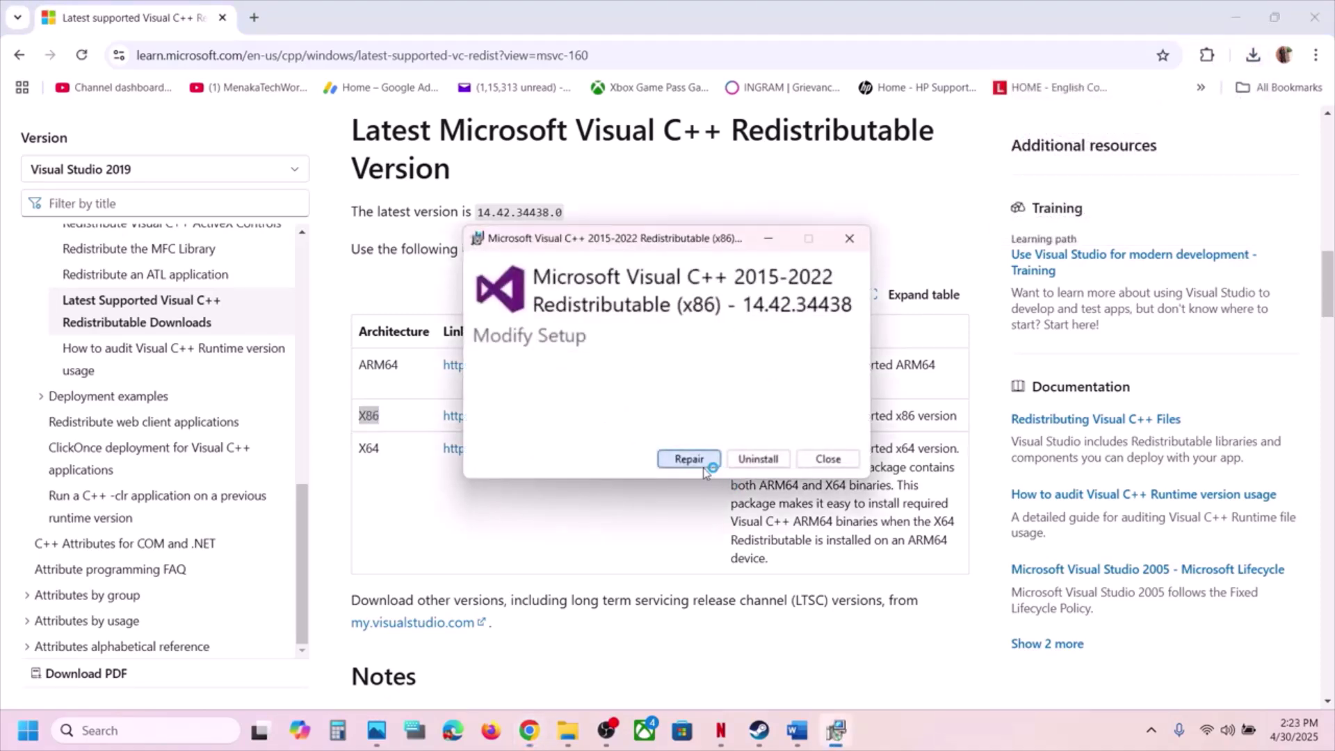
left_click(704, 464)
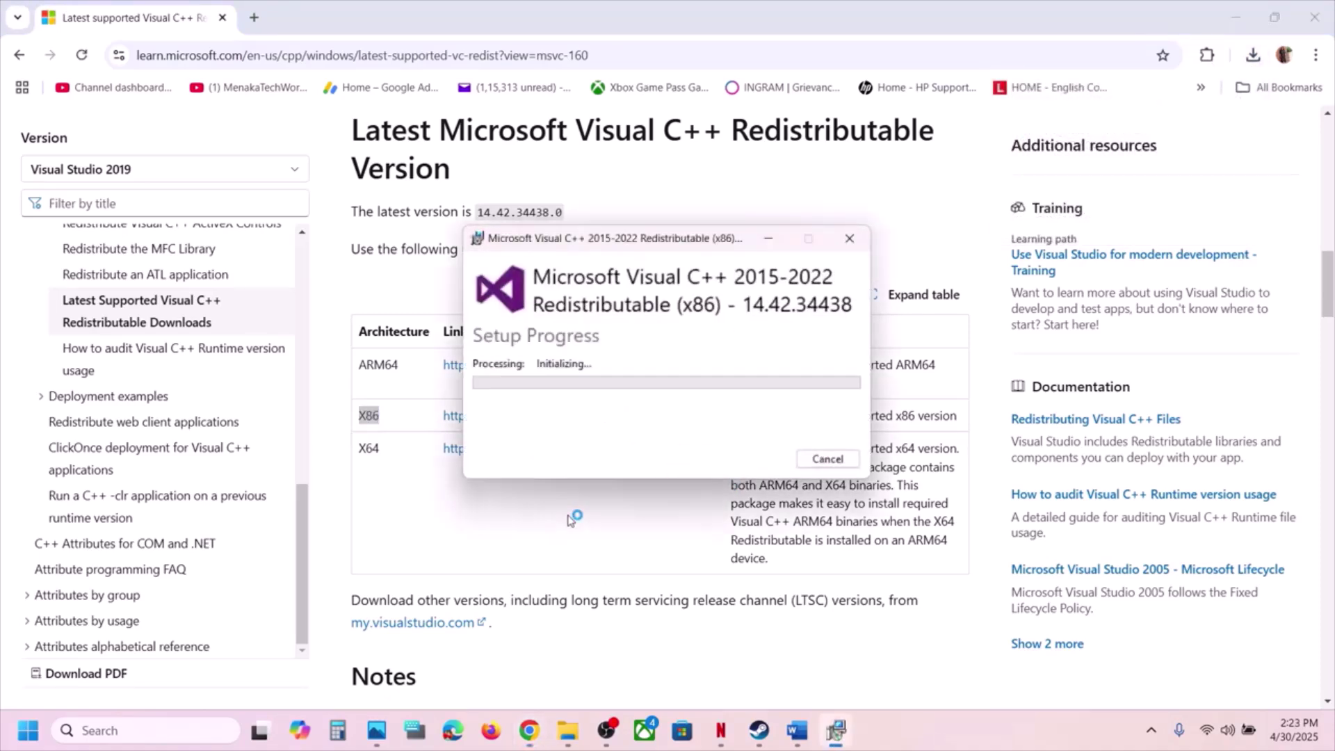
Download the X64 Visual C++ redistributable, run its installer and start the repair.
double_click(369, 447)
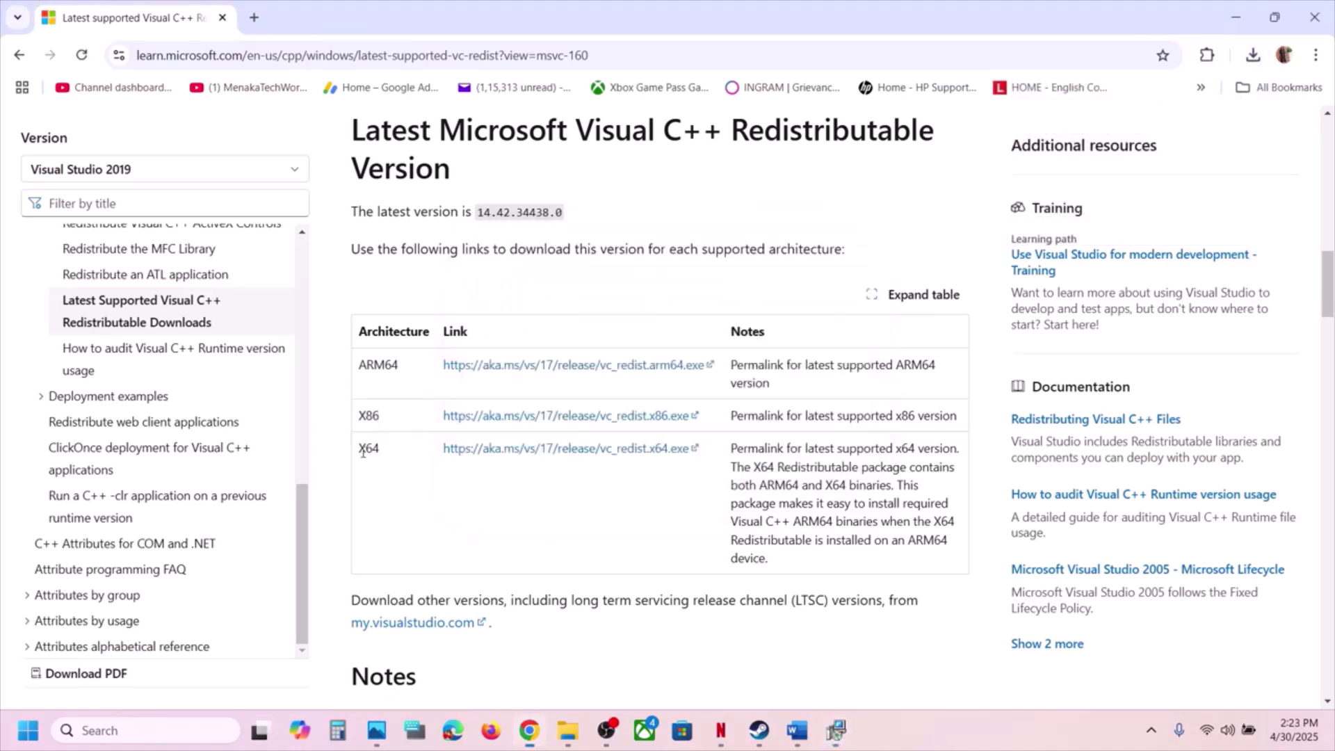
left_click(578, 450)
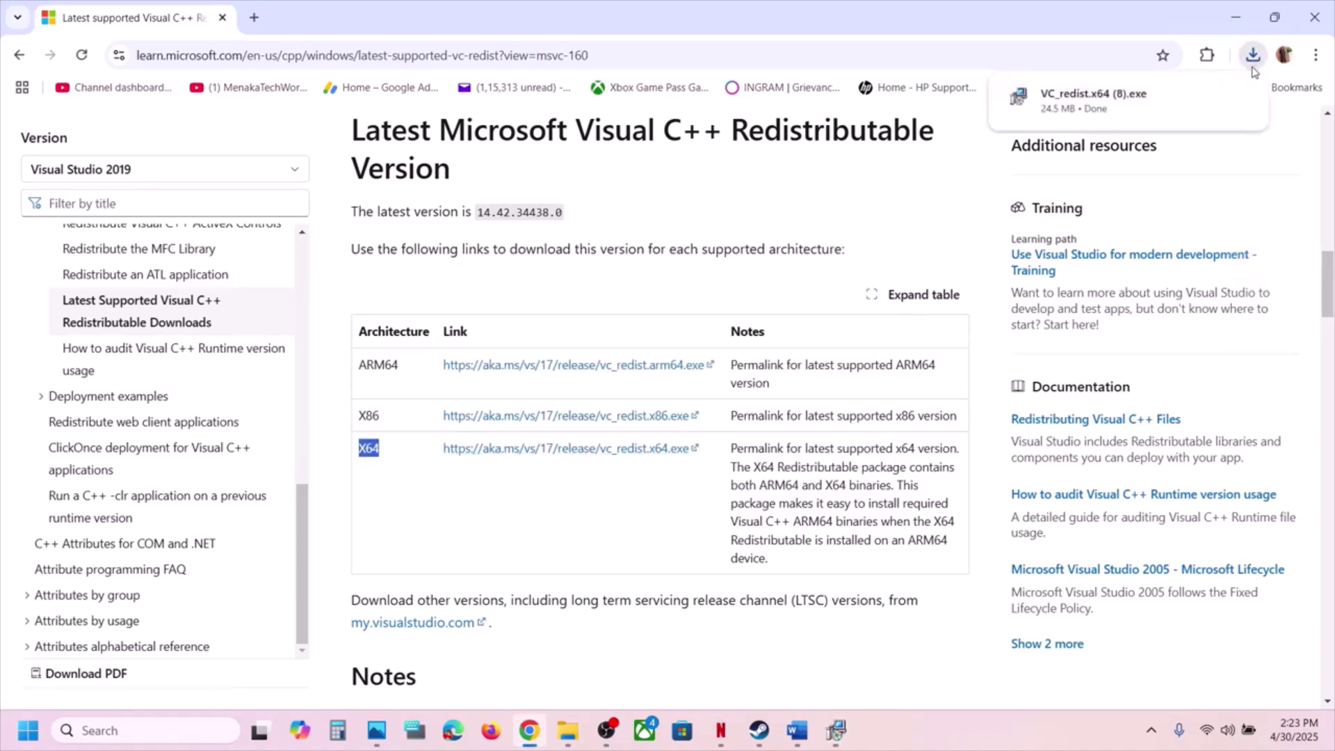
left_click(1144, 99)
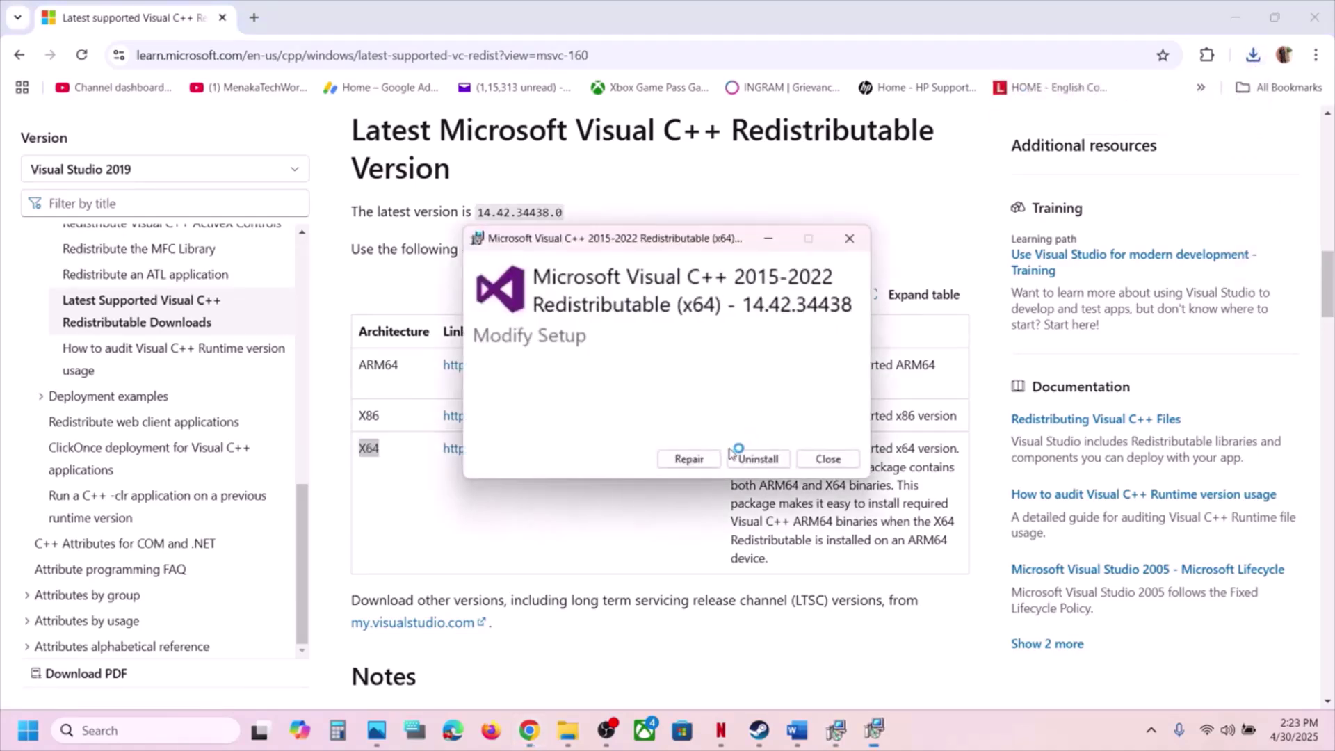
left_click(689, 459)
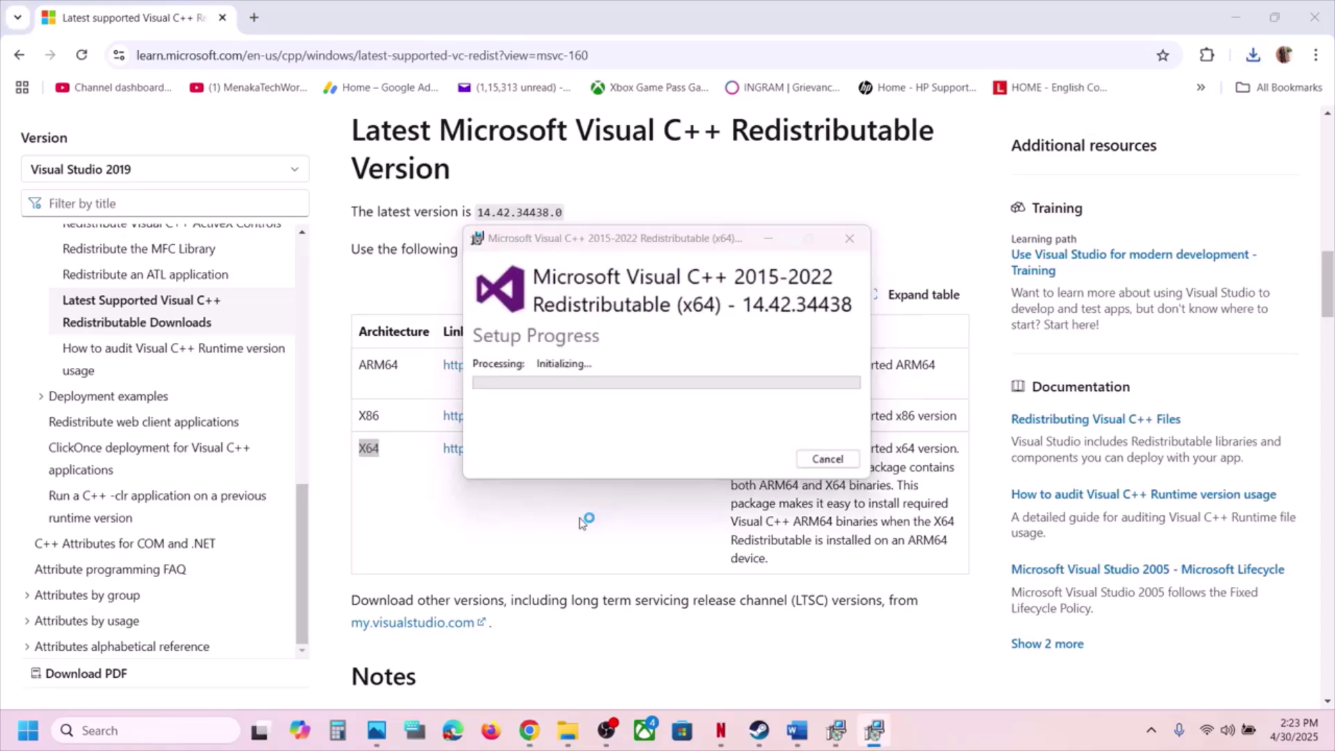
Place the x86 and x64 redistributable setup windows side by side to check their progress and return to the download page.
left_click(836, 730)
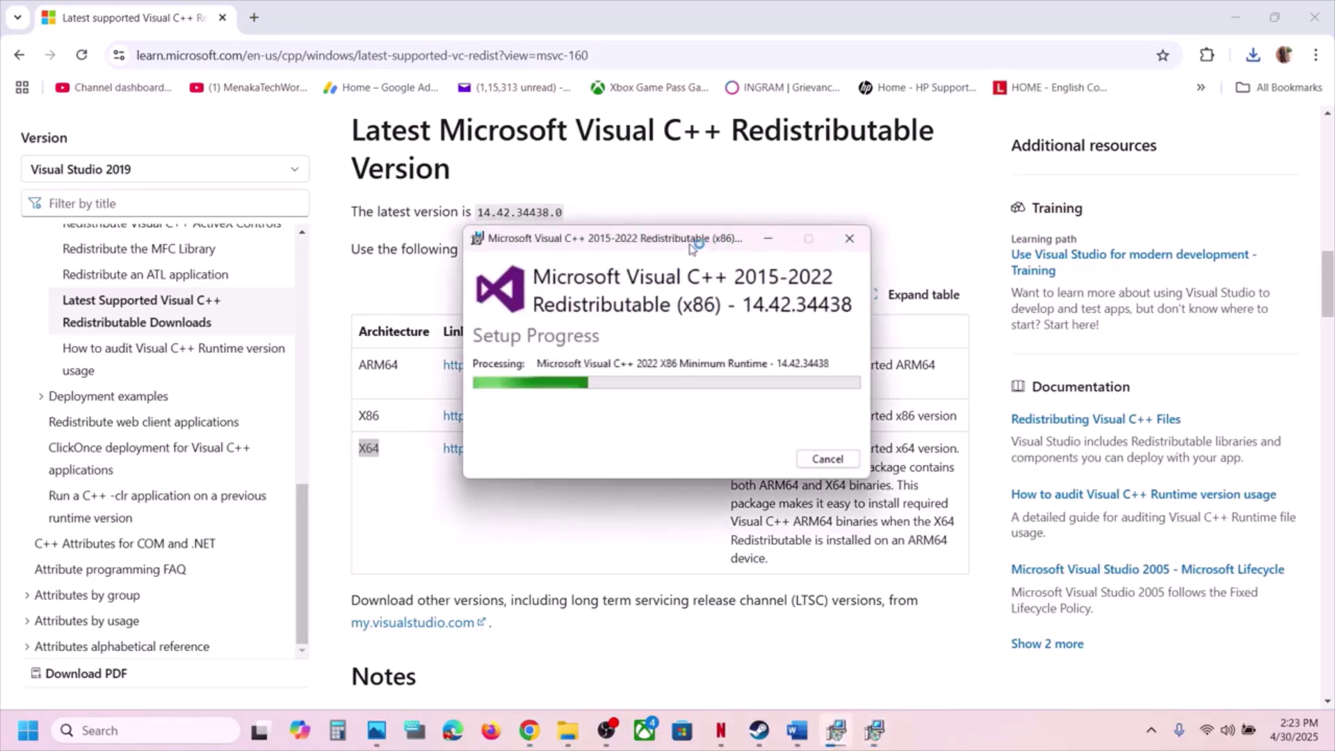
left_click_drag(686, 247, 1115, 268)
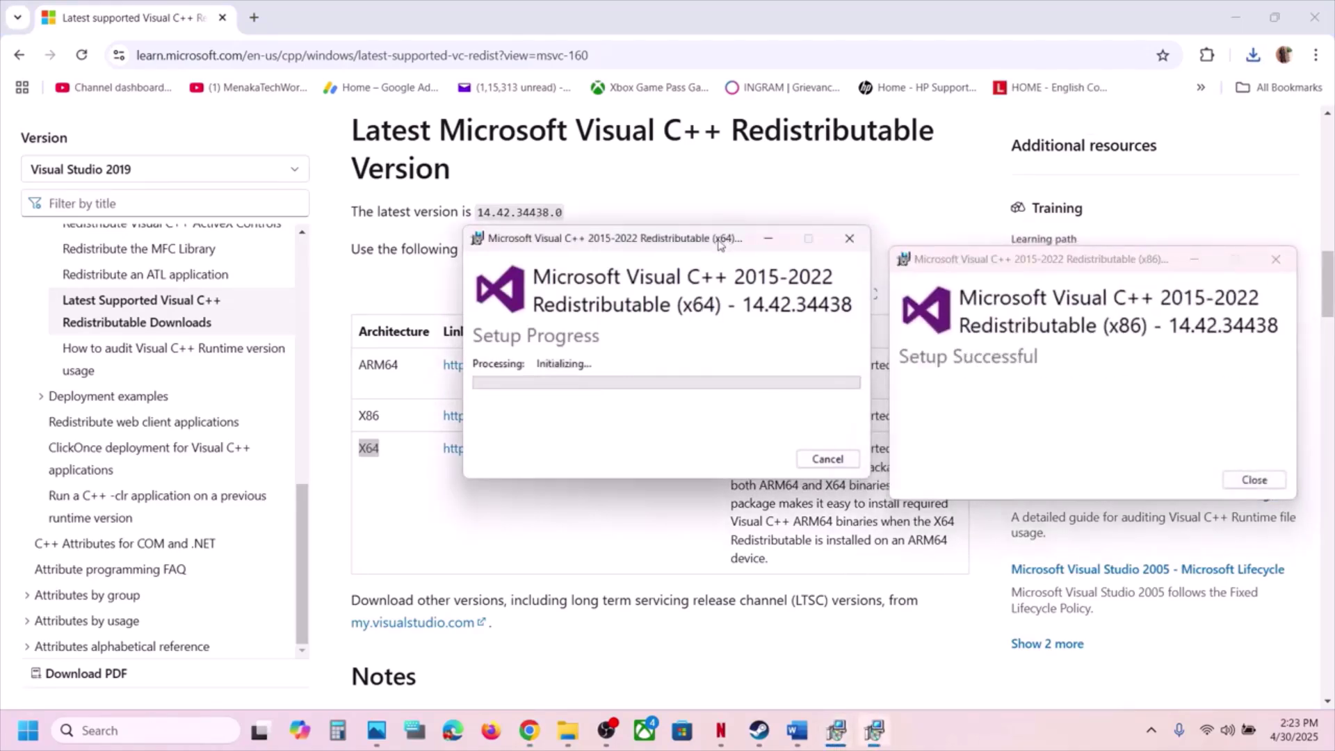
left_click_drag(727, 244, 655, 270)
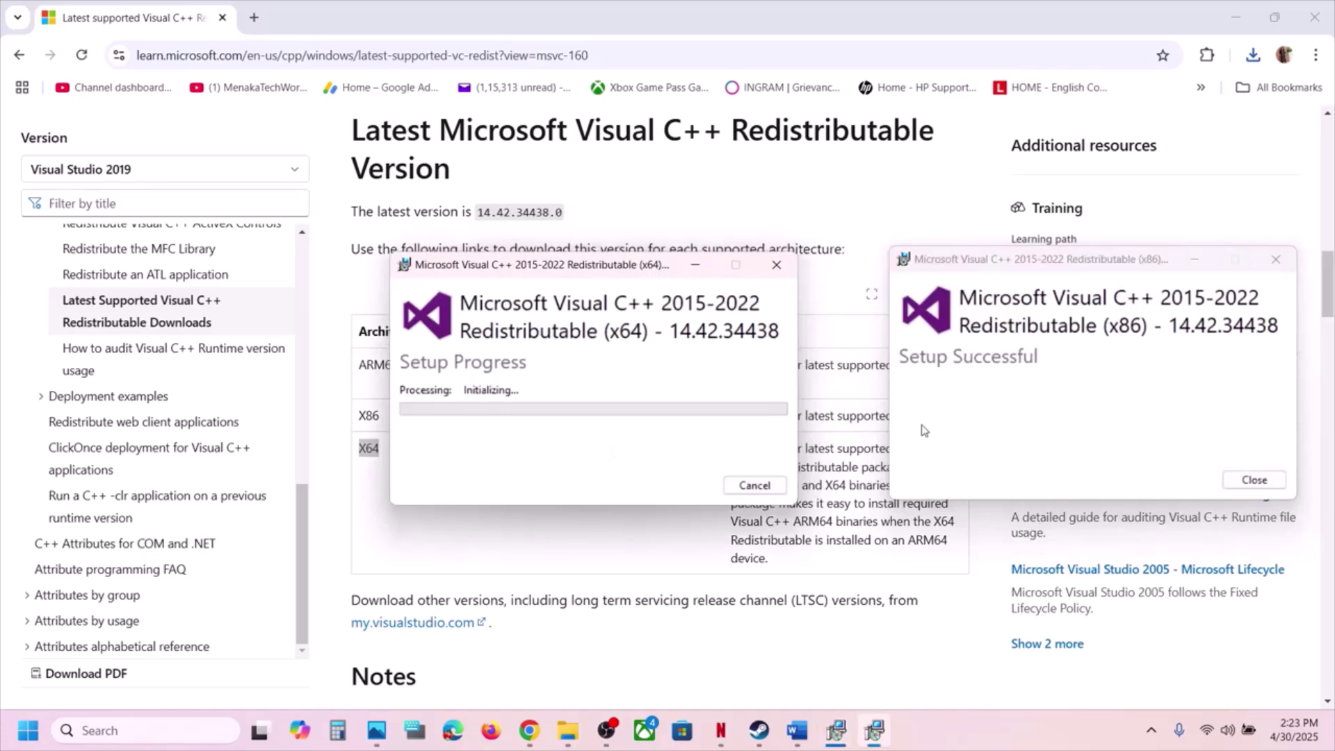
left_click(372, 596)
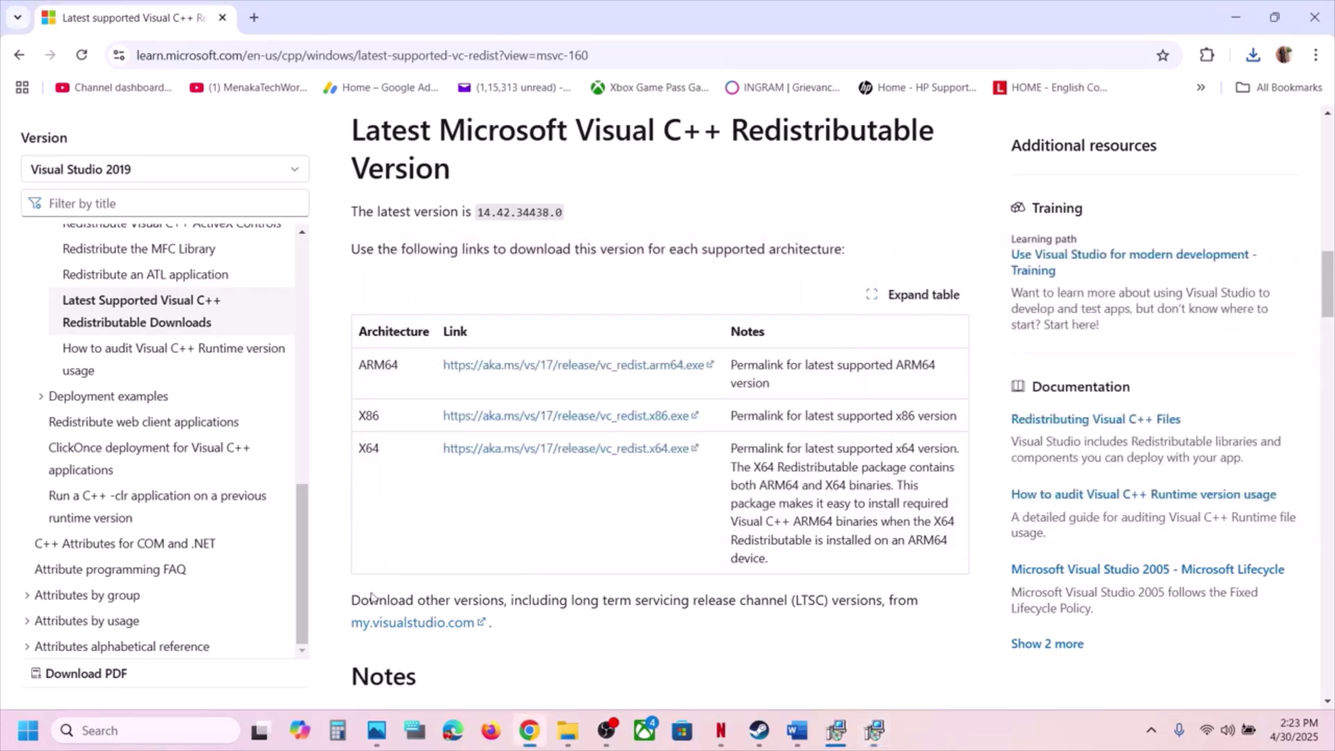
Show the computer's power options and switch to the Wuthering Waves page in Steam.
left_click(28, 730)
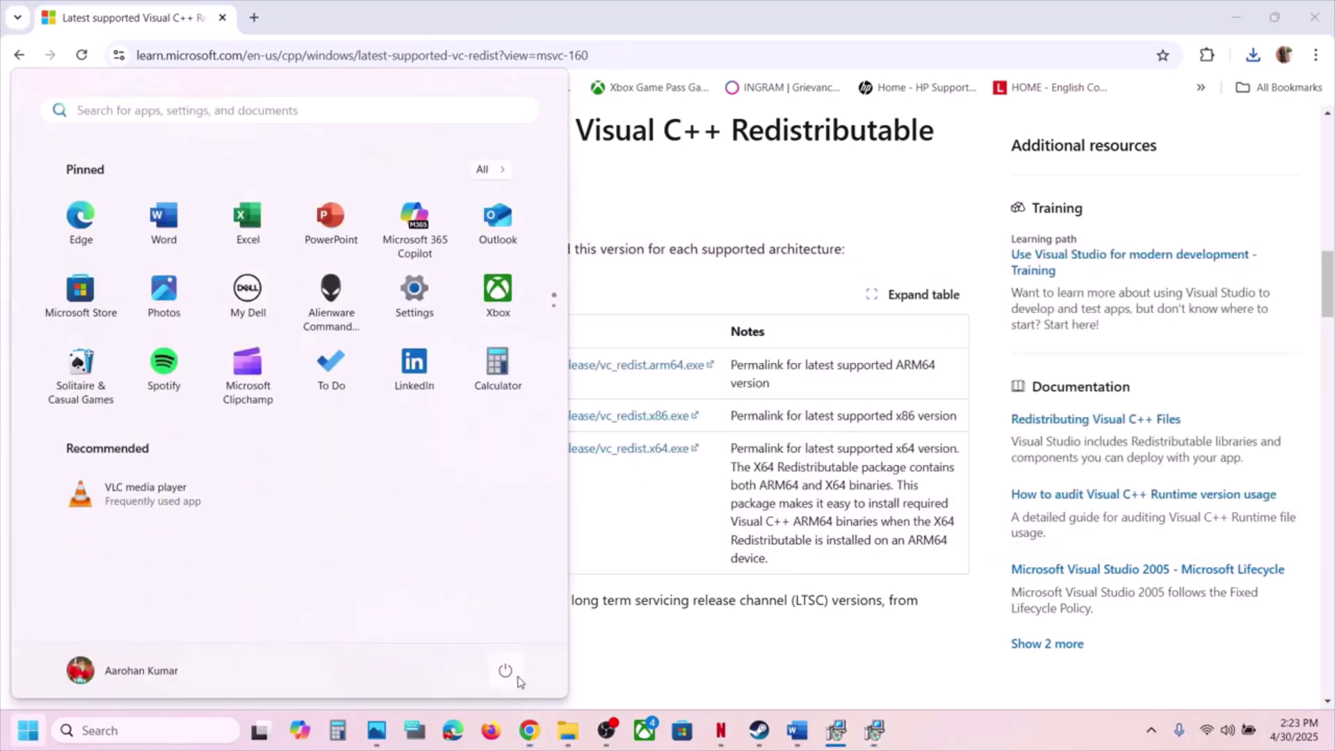
left_click(506, 668)
left_click(759, 730)
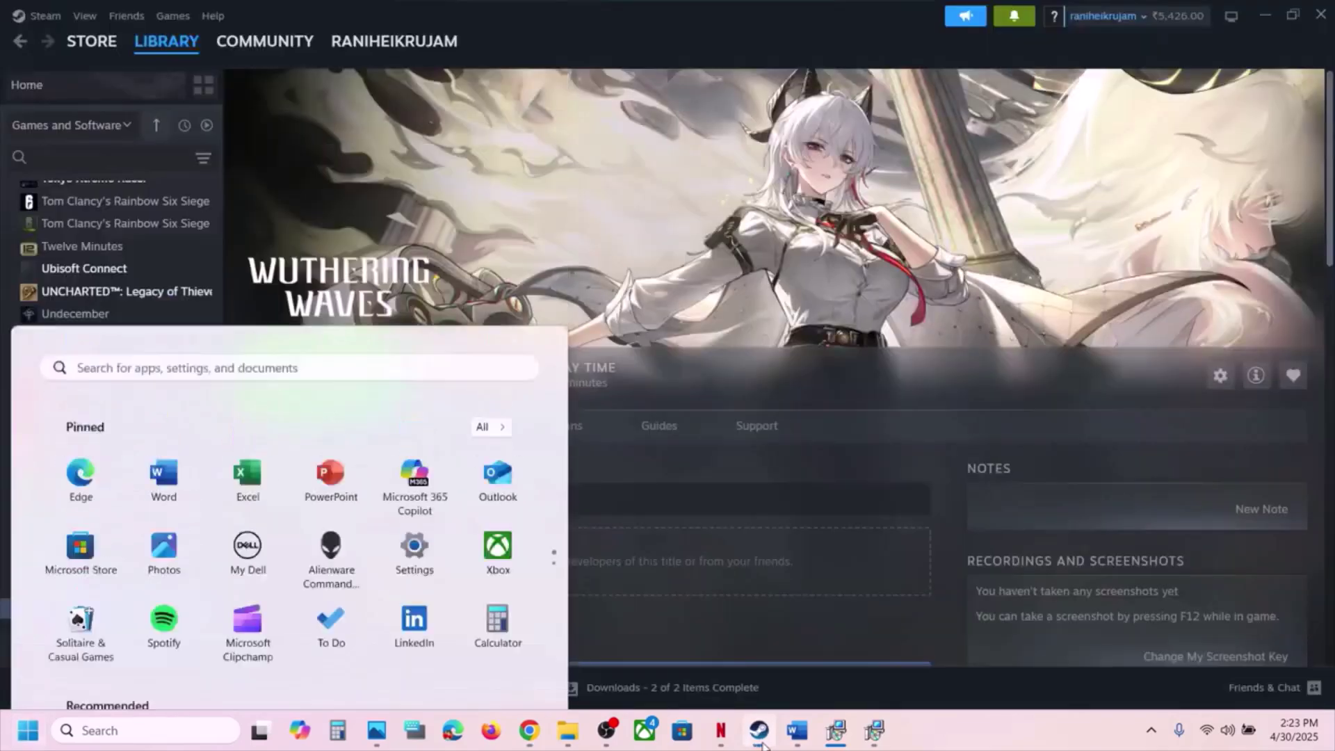
Read Step 13, Increase Virtual Memory, in the Word document and switch back to Steam.
left_click(806, 739)
scroll(595, 393, "down", 5)
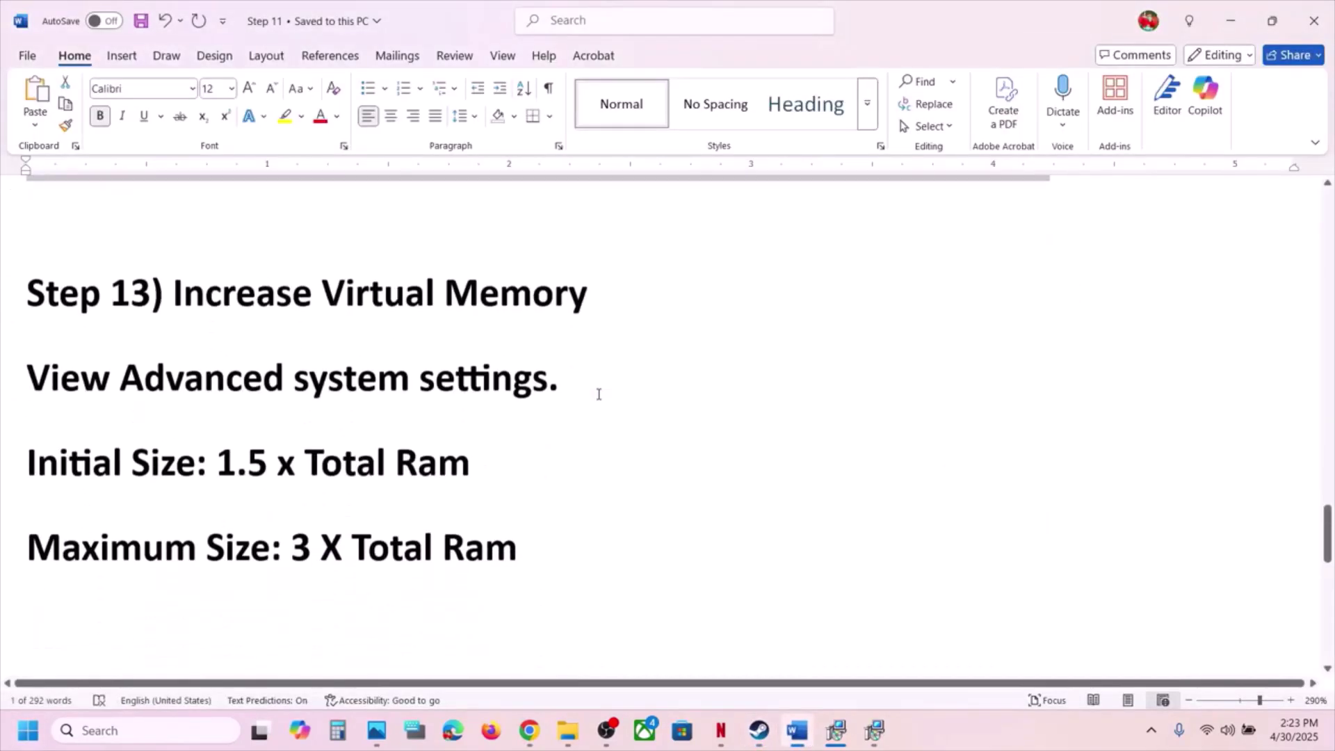
left_click(960, 710)
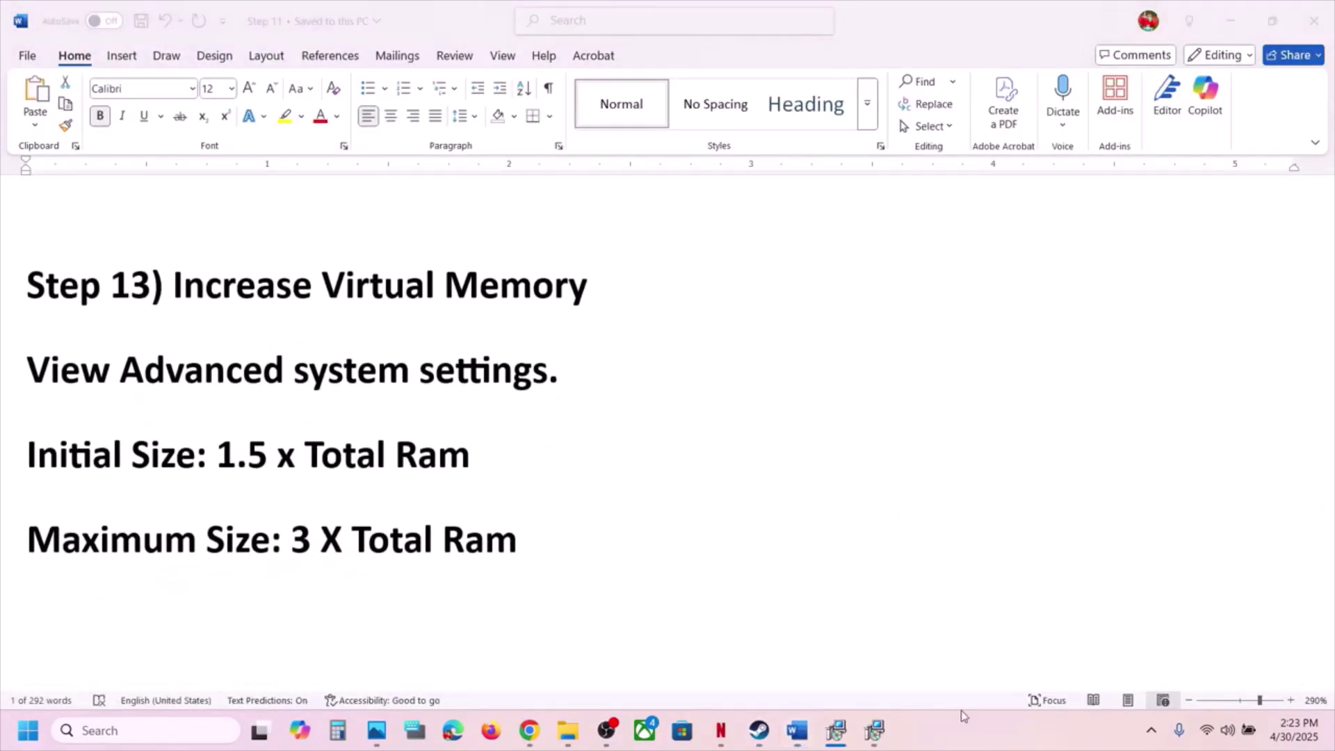
left_click(759, 729)
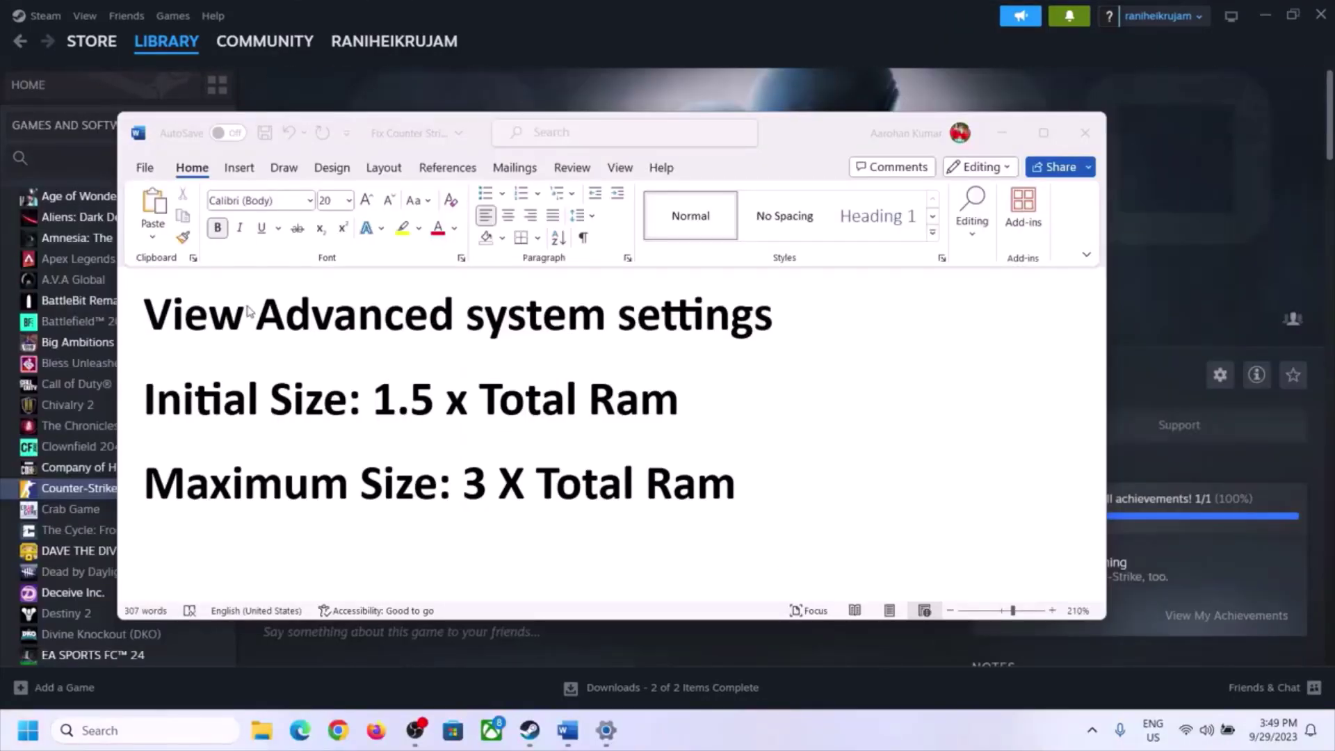
Copy "View Advanced system settings" from the Word document, search Windows for it and open the matching Control Panel item.
left_click(178, 320)
left_click_drag(158, 319, 741, 330)
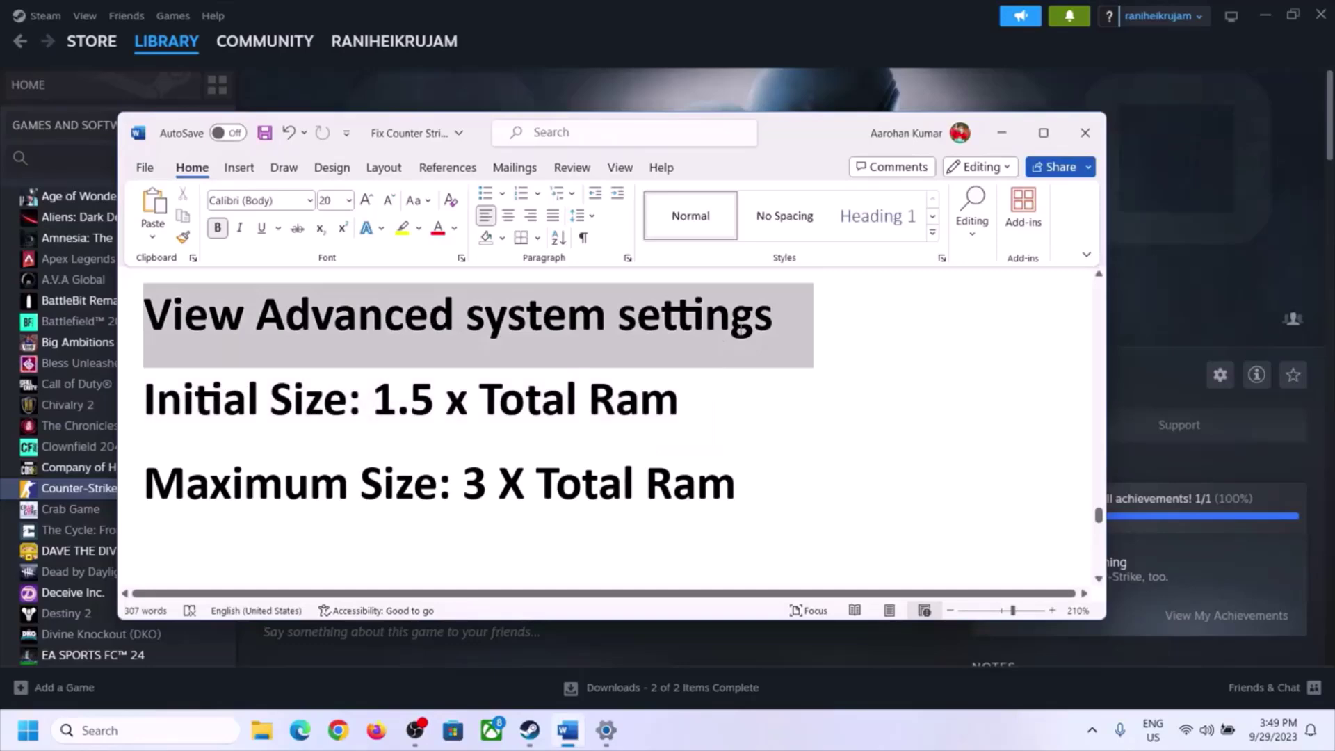
key("ctrl+c")
left_click(158, 730)
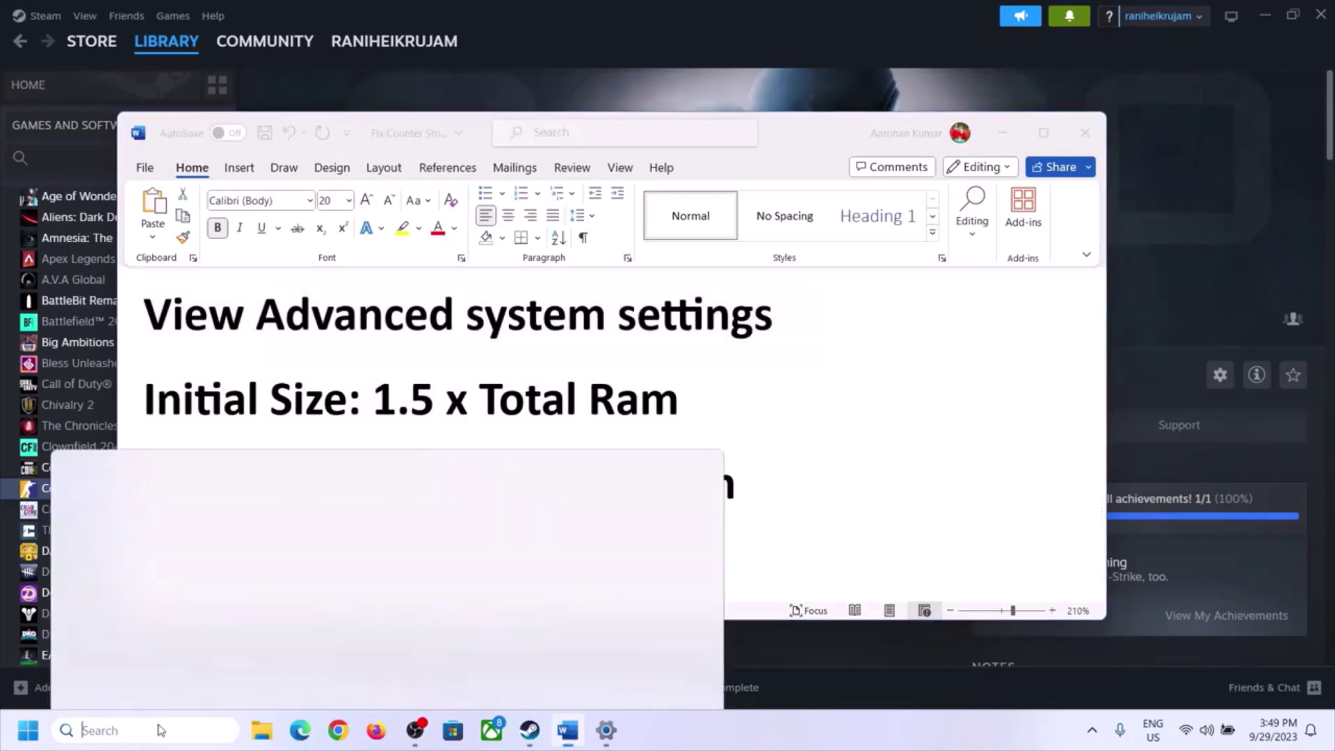
key("ctrl+v")
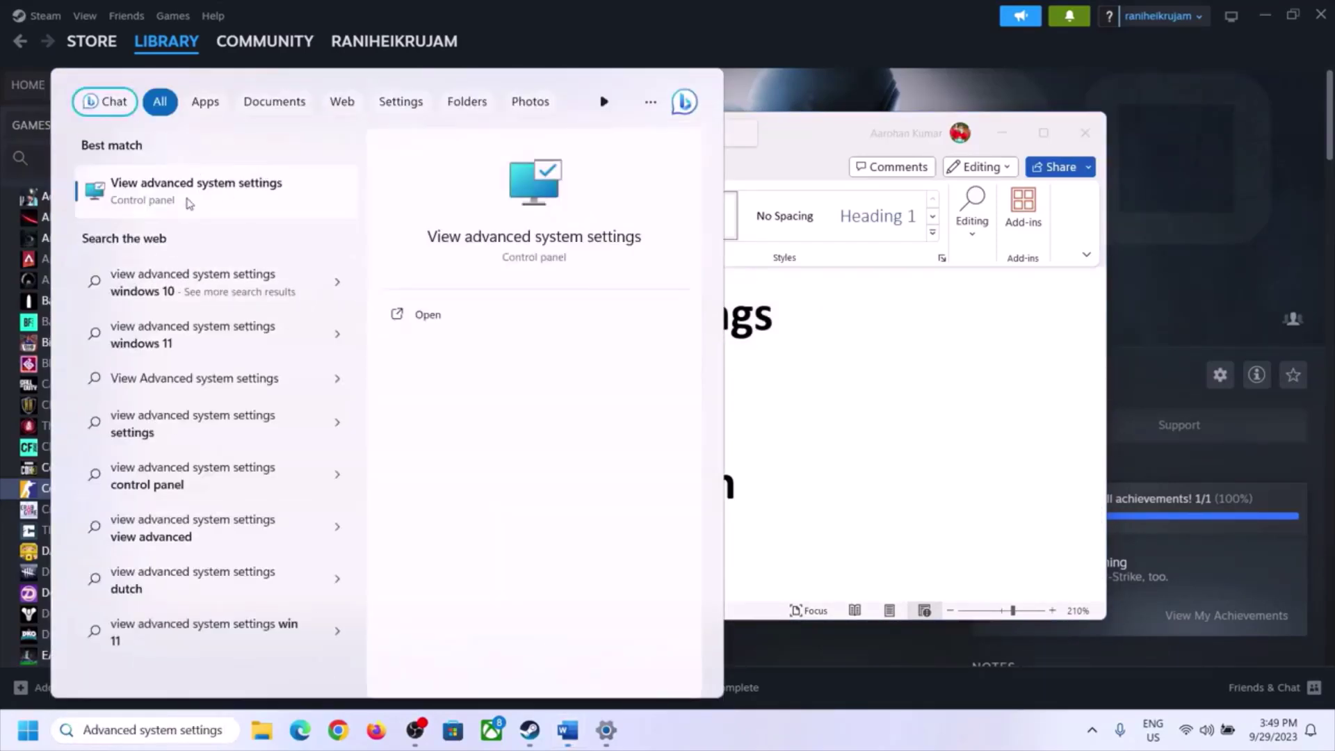
left_click(189, 201)
Open the advanced Performance Options from System Properties and bring up the Virtual Memory settings.
left_click_drag(278, 136, 595, 241)
left_click(742, 352)
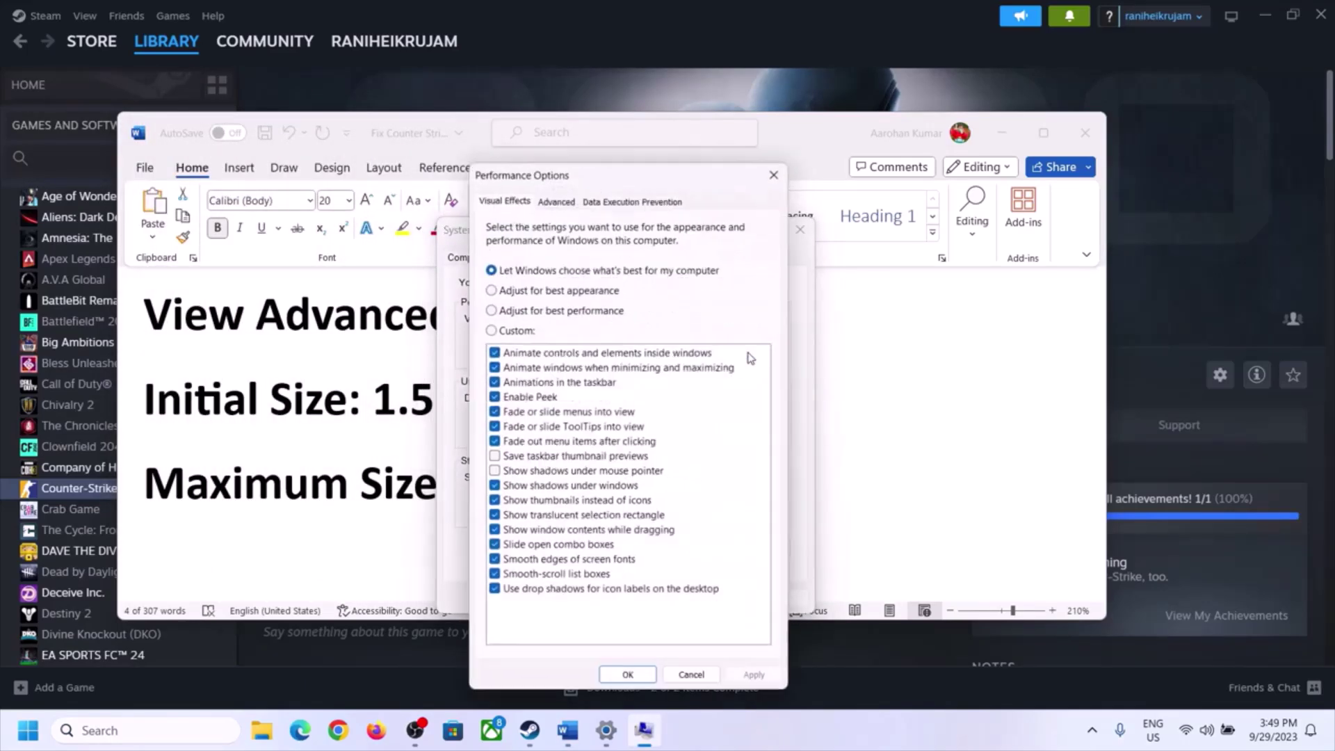
left_click(564, 199)
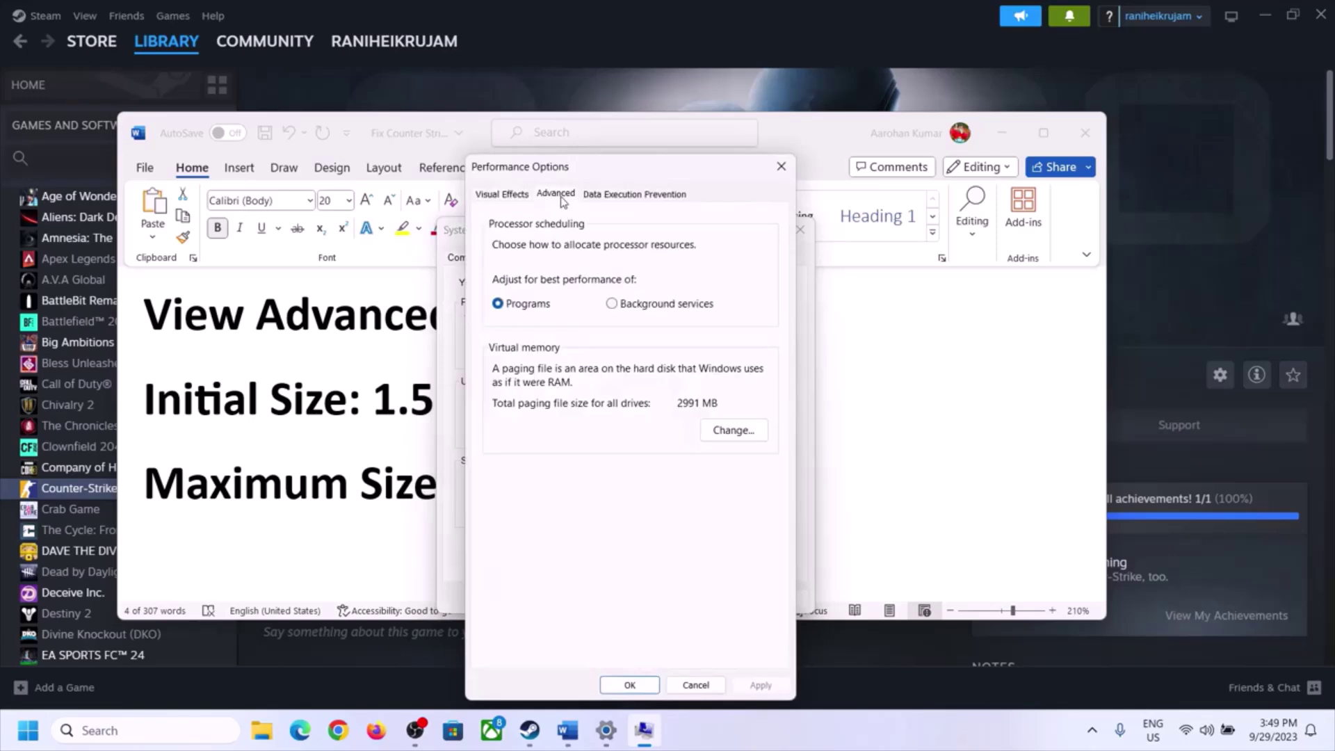
left_click(735, 431)
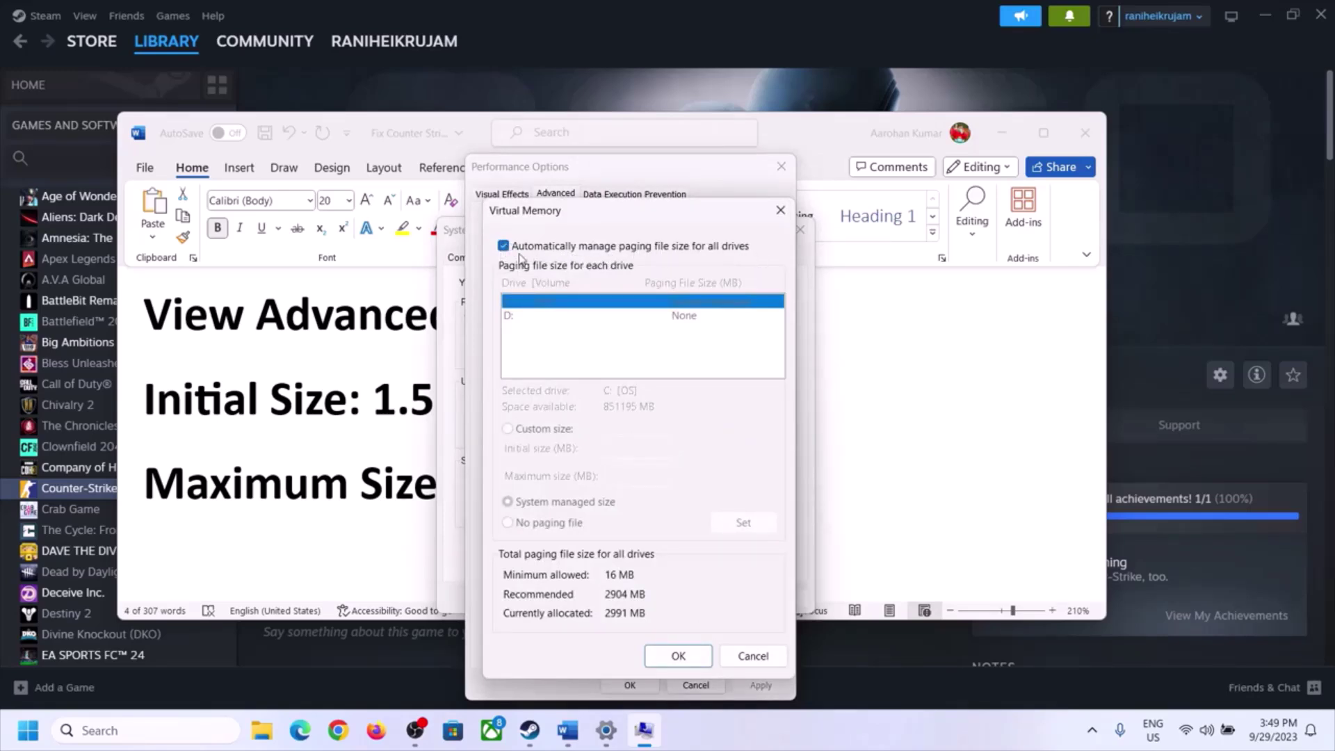
Turn off automatic paging file management for all drives and choose a custom size for drive C:.
left_click(503, 246)
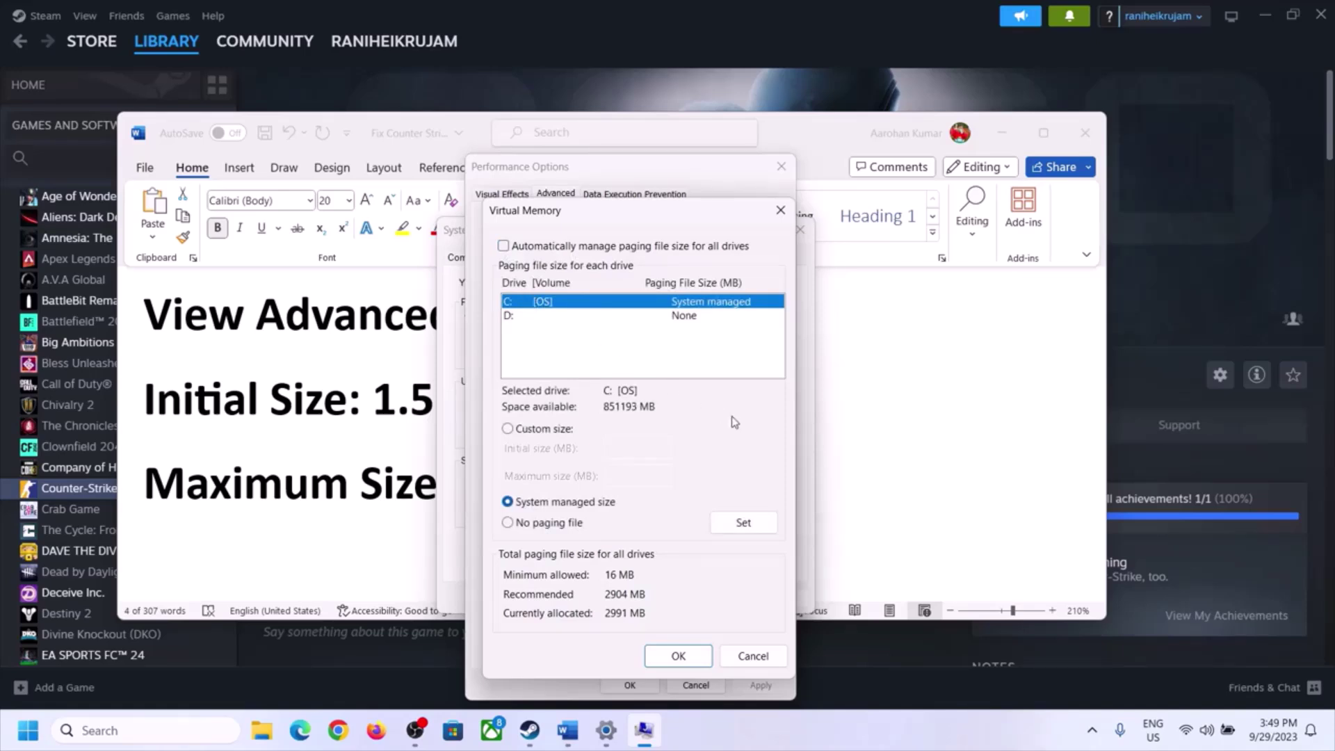
left_click(508, 430)
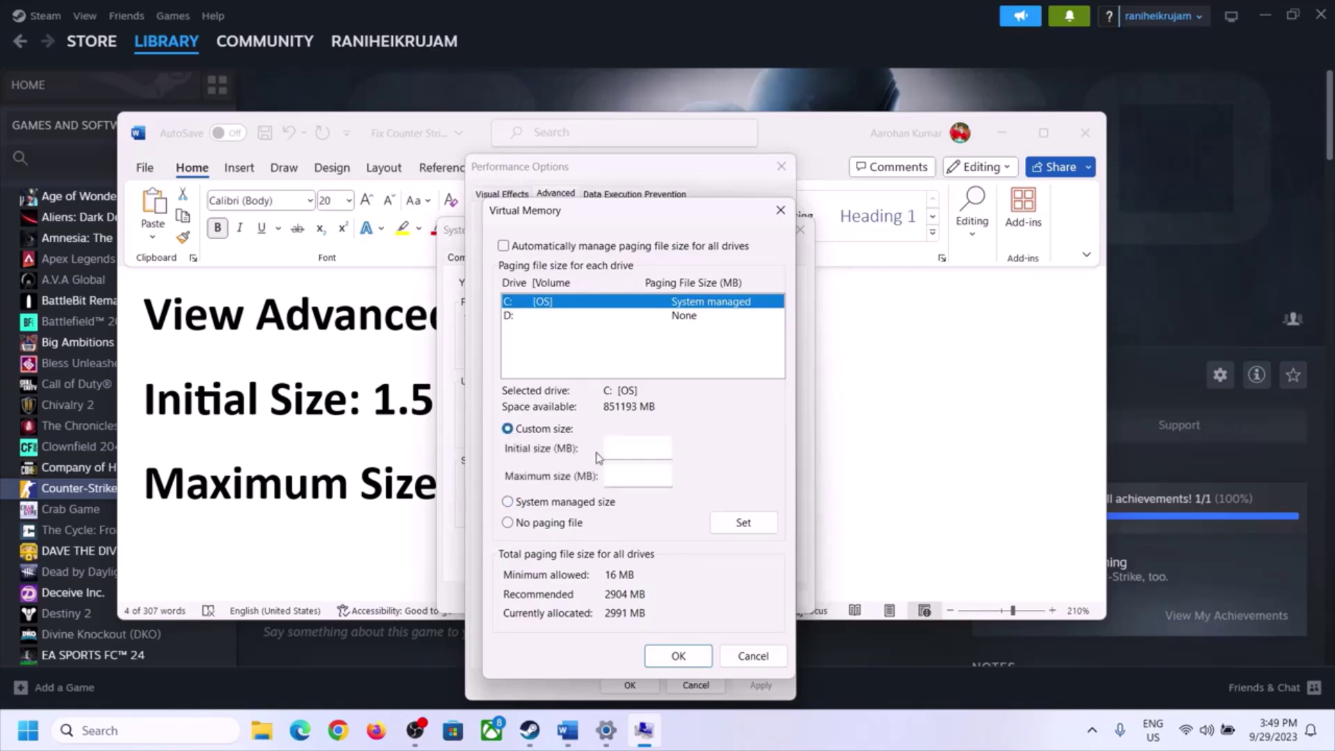
left_click(643, 448)
Highlight the initial size formula "1.5 x Total Ram" in the Word document and open the System About page in Settings.
left_click(367, 413)
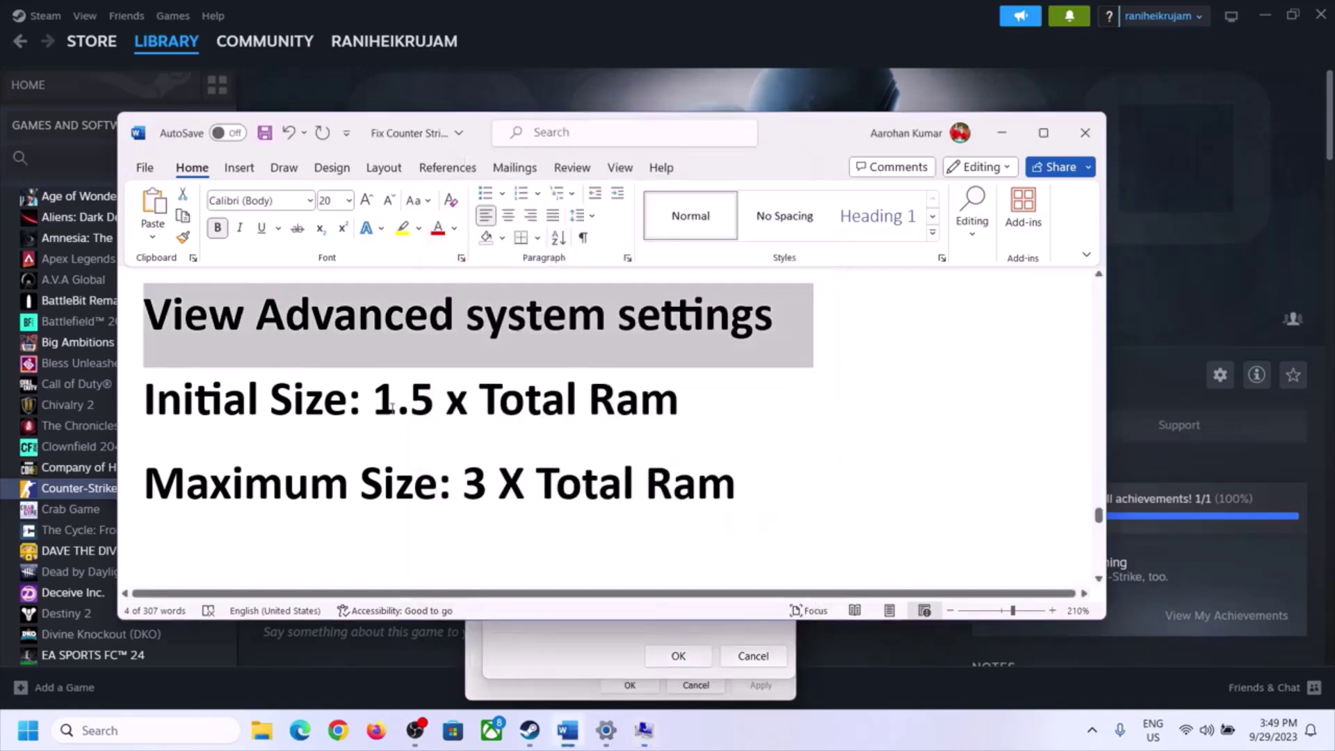
left_click_drag(392, 408, 619, 415)
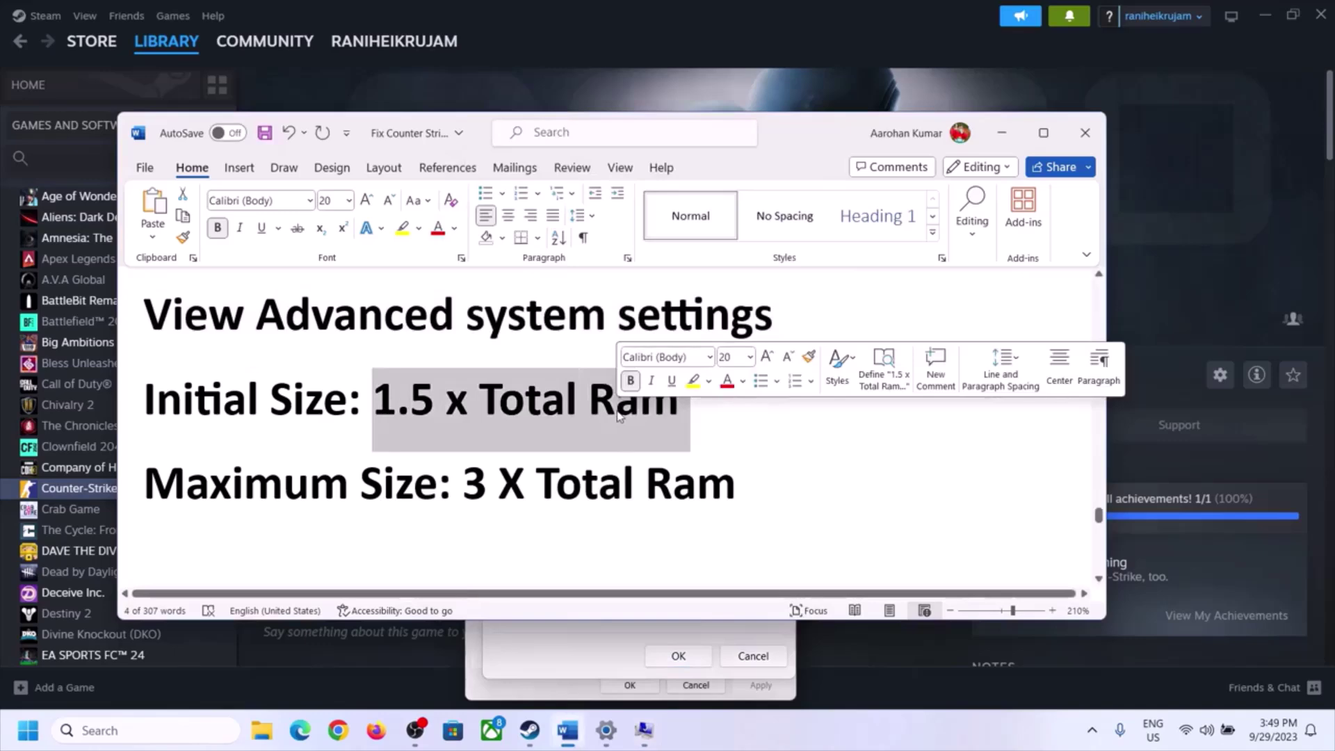
left_click(607, 732)
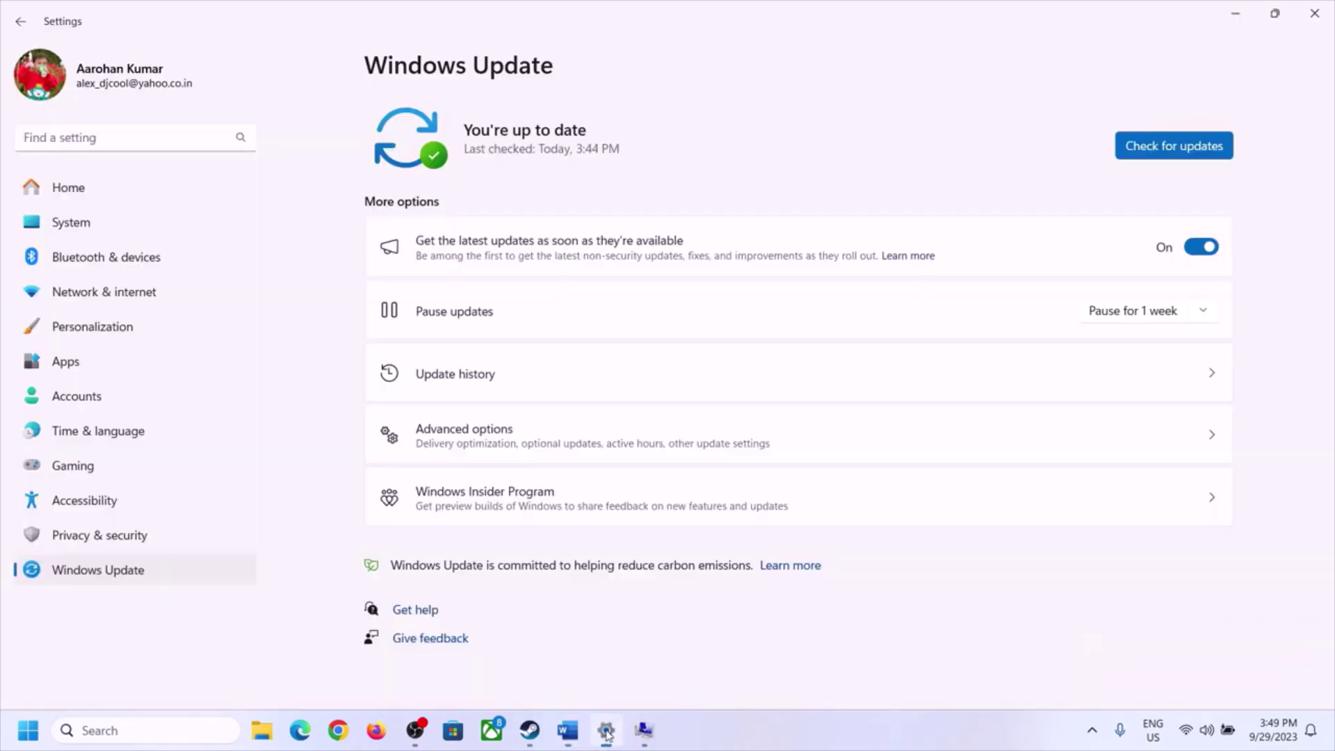
left_click(61, 226)
scroll(485, 477, "down", 6)
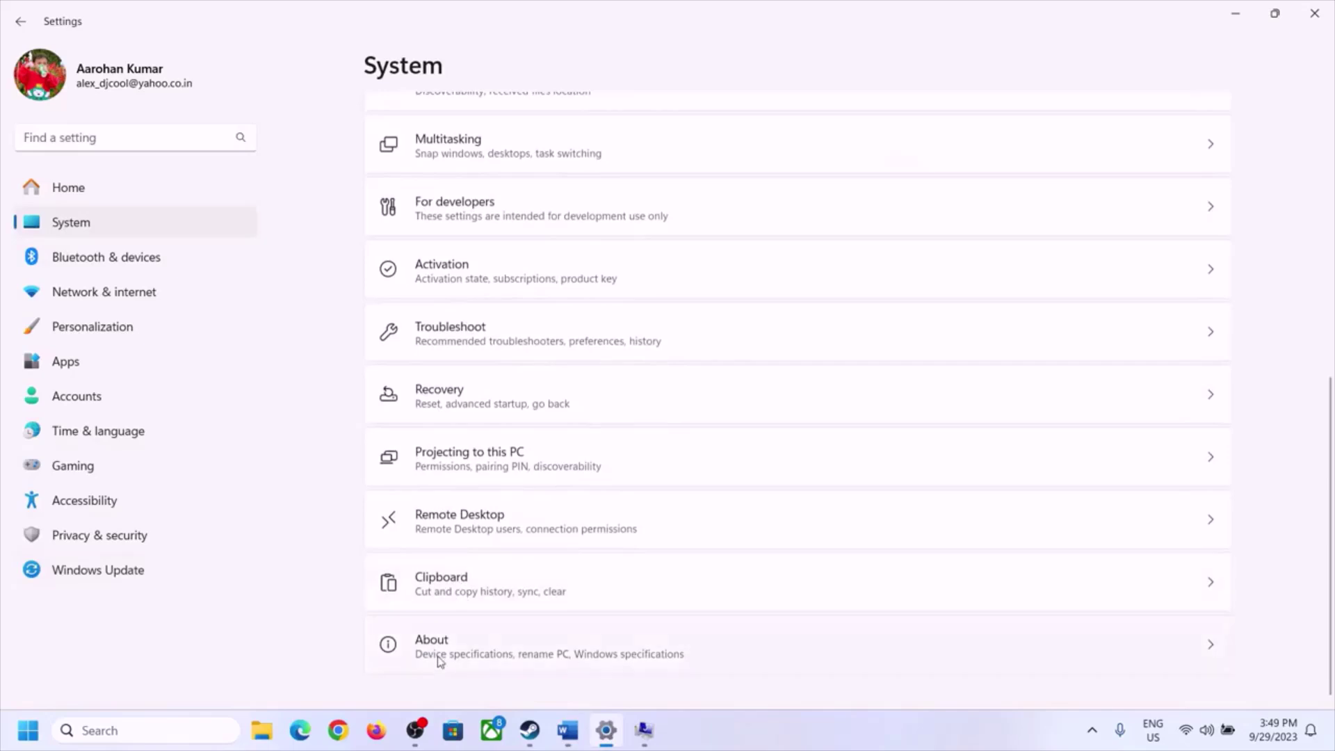
left_click(439, 659)
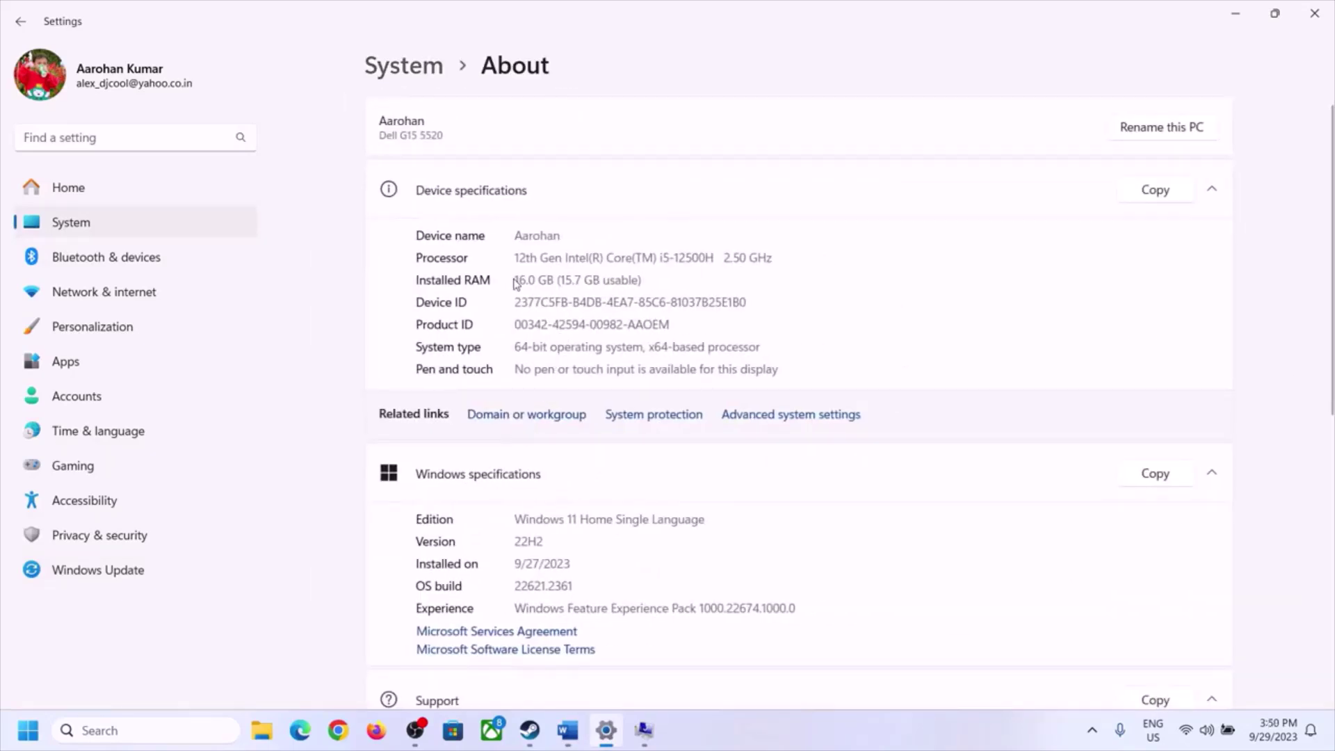
Highlight the installed RAM amount on the About page and compare it with the custom size fields of the Virtual Memory dialog.
left_click_drag(523, 279, 508, 282)
left_click(524, 280)
left_click_drag(528, 274, 508, 273)
left_click(642, 730)
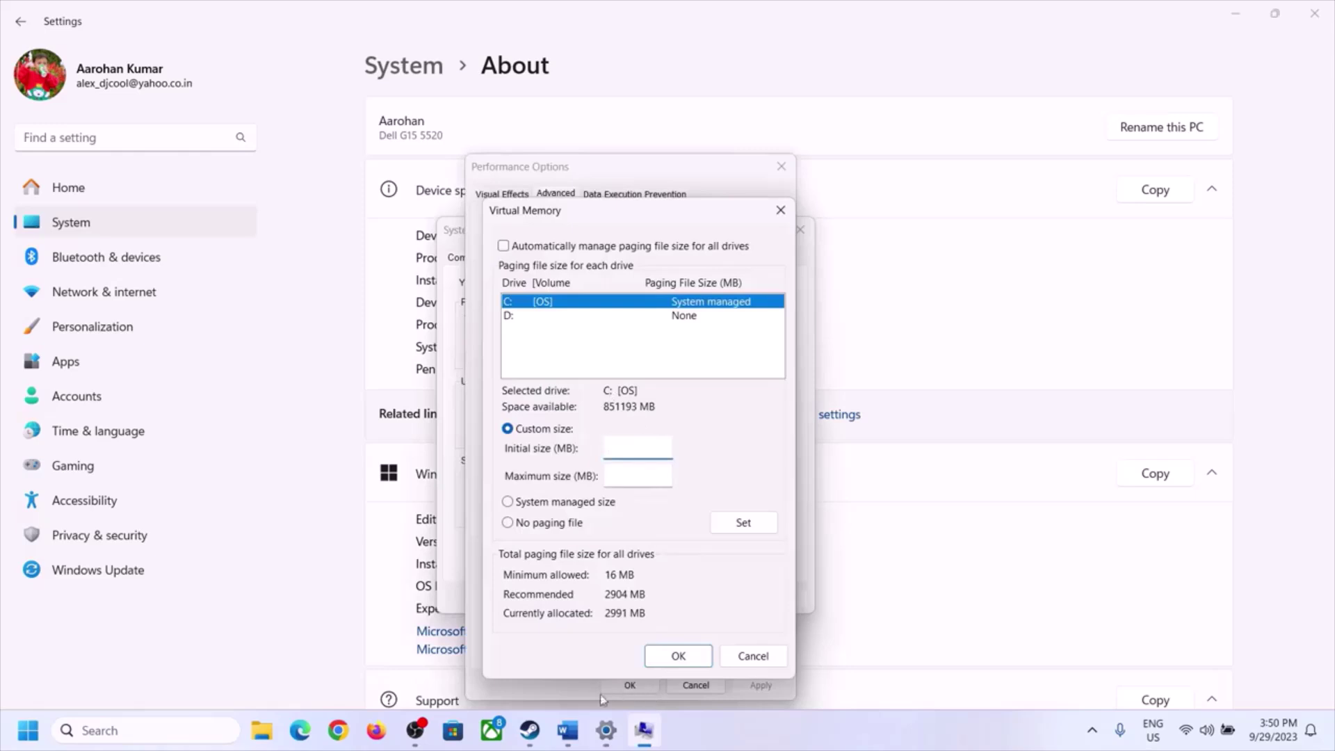
mouse_move(606, 730)
left_click(602, 643)
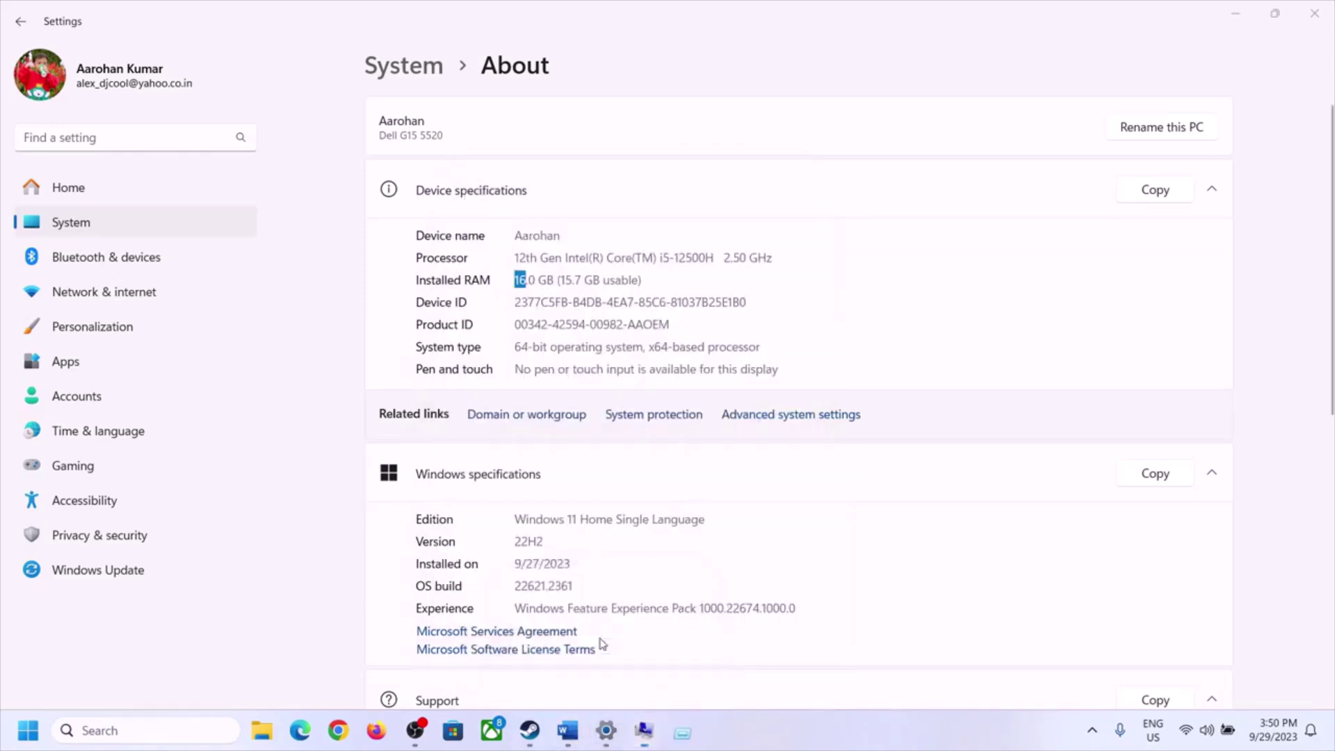
Launch Calculator, place it beside the Virtual Memory dialog, and bring up the initial size formula in the Word document alongside it.
key("super+r")
type("cal")
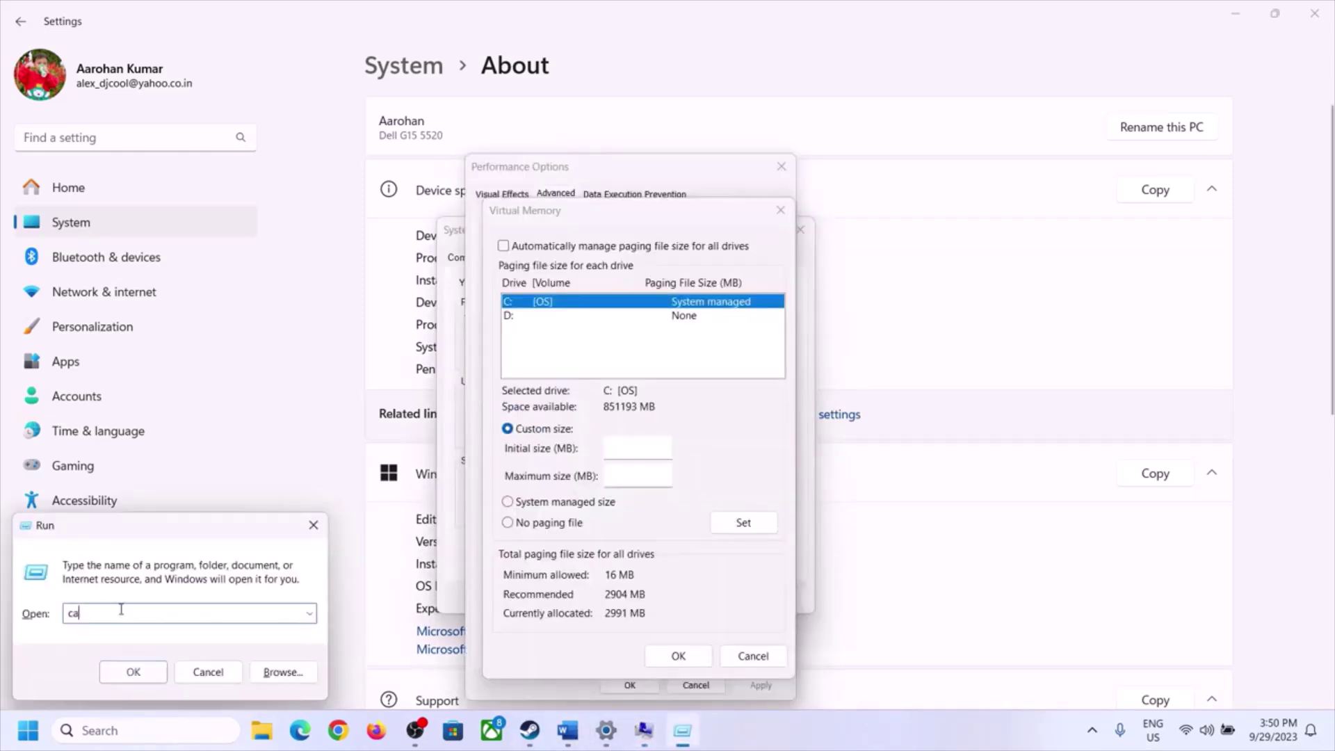
left_click(132, 671)
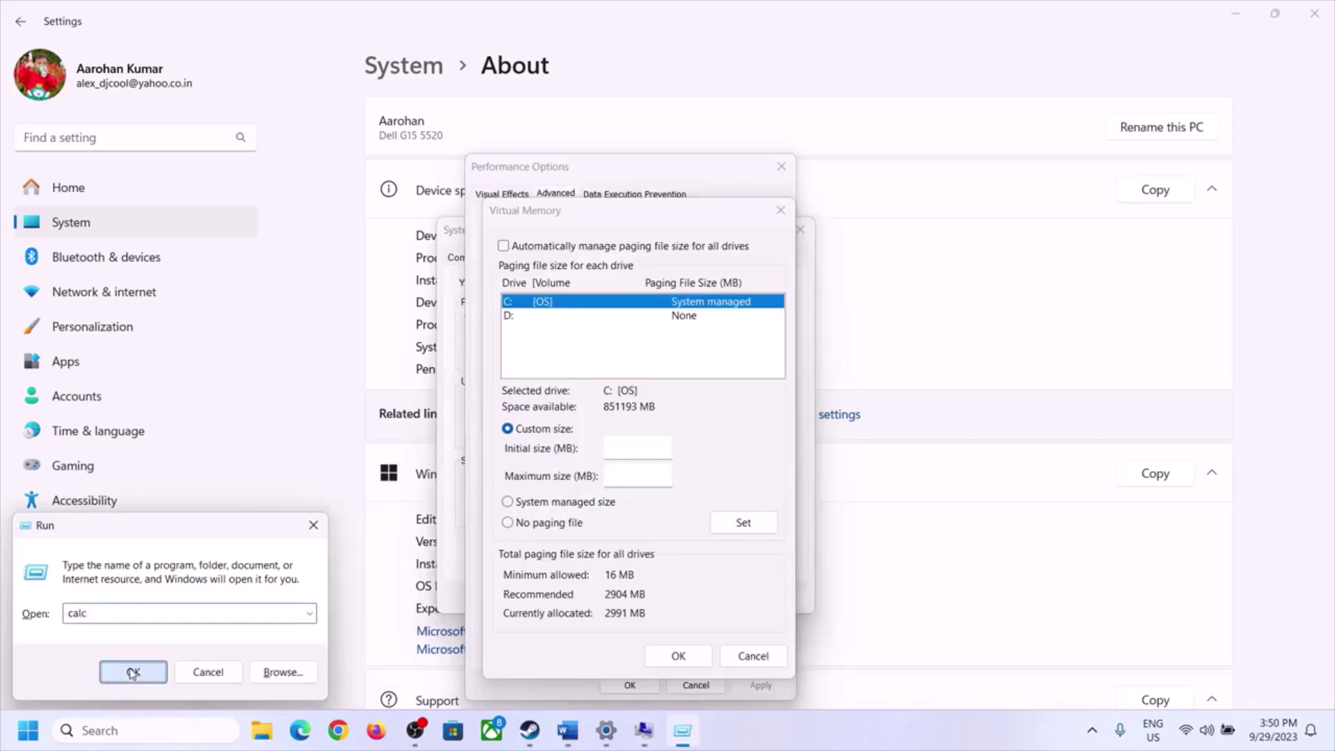
left_click_drag(165, 25, 973, 229)
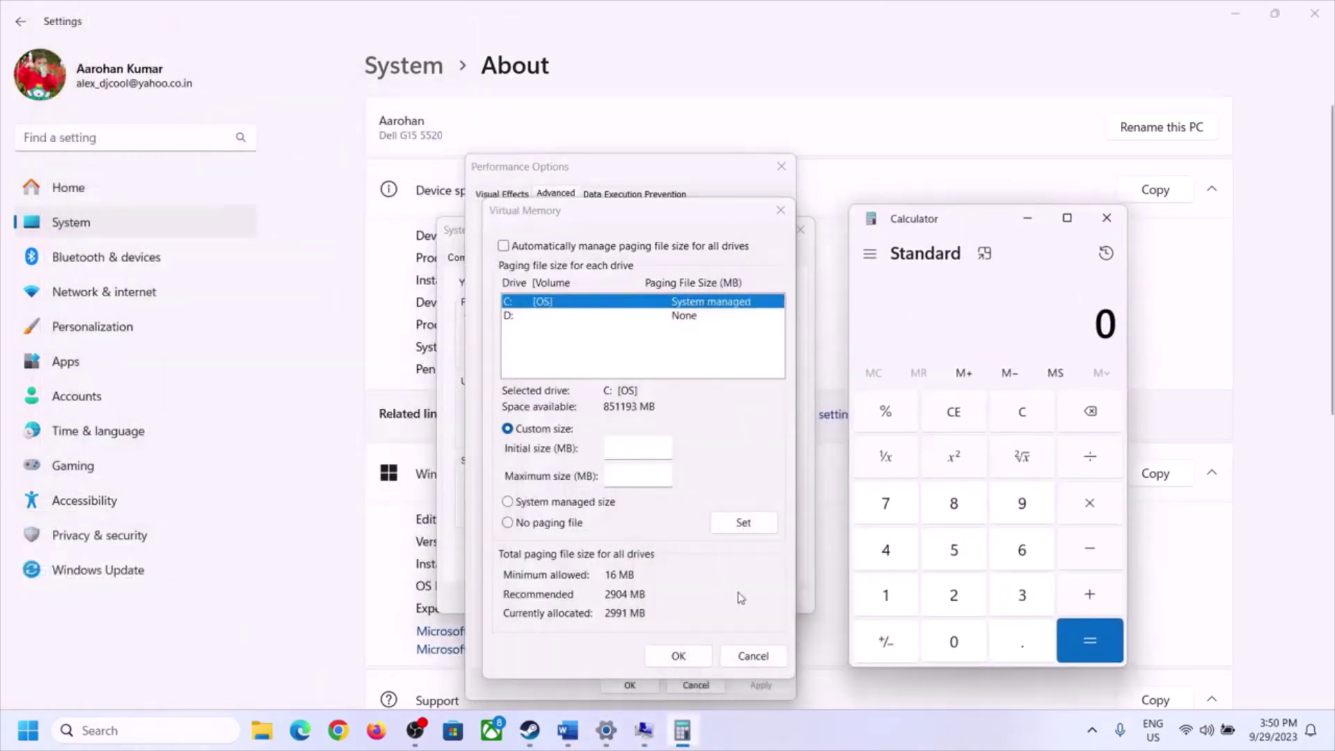
mouse_move(568, 730)
left_click(478, 620)
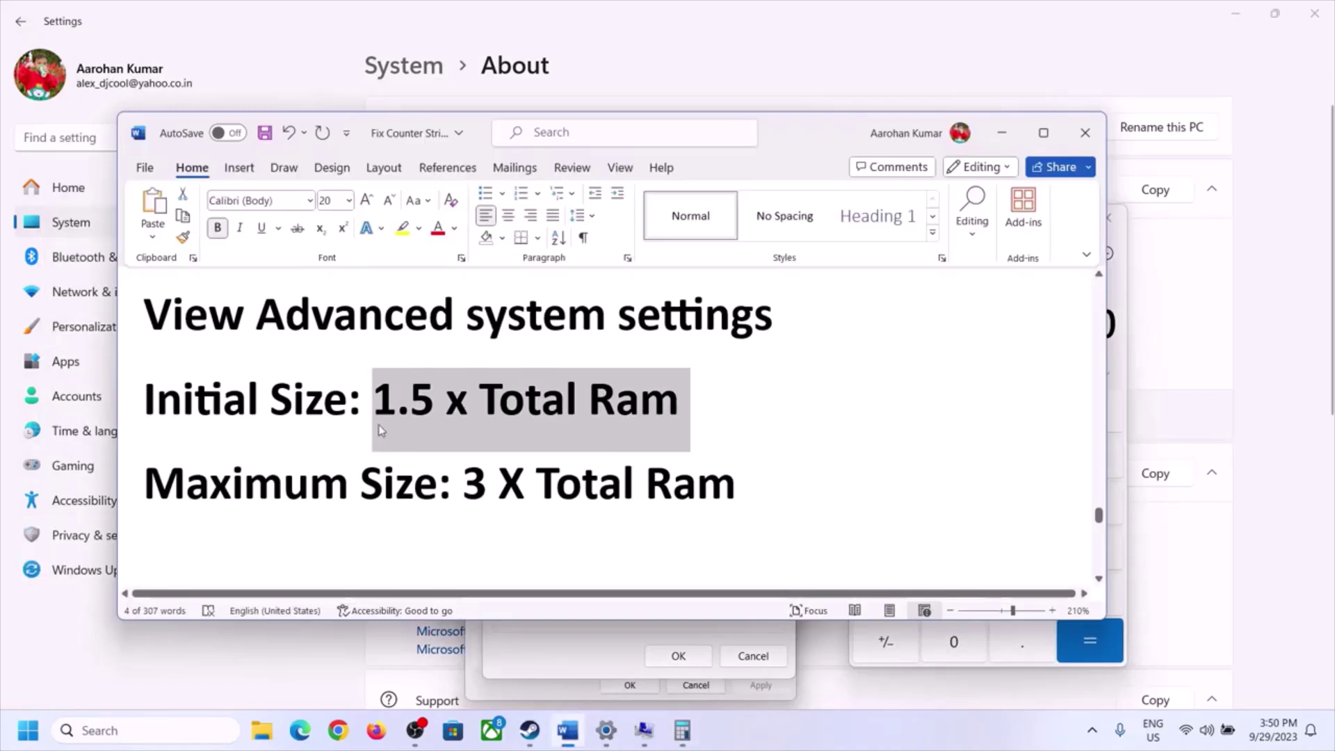
left_click(683, 730)
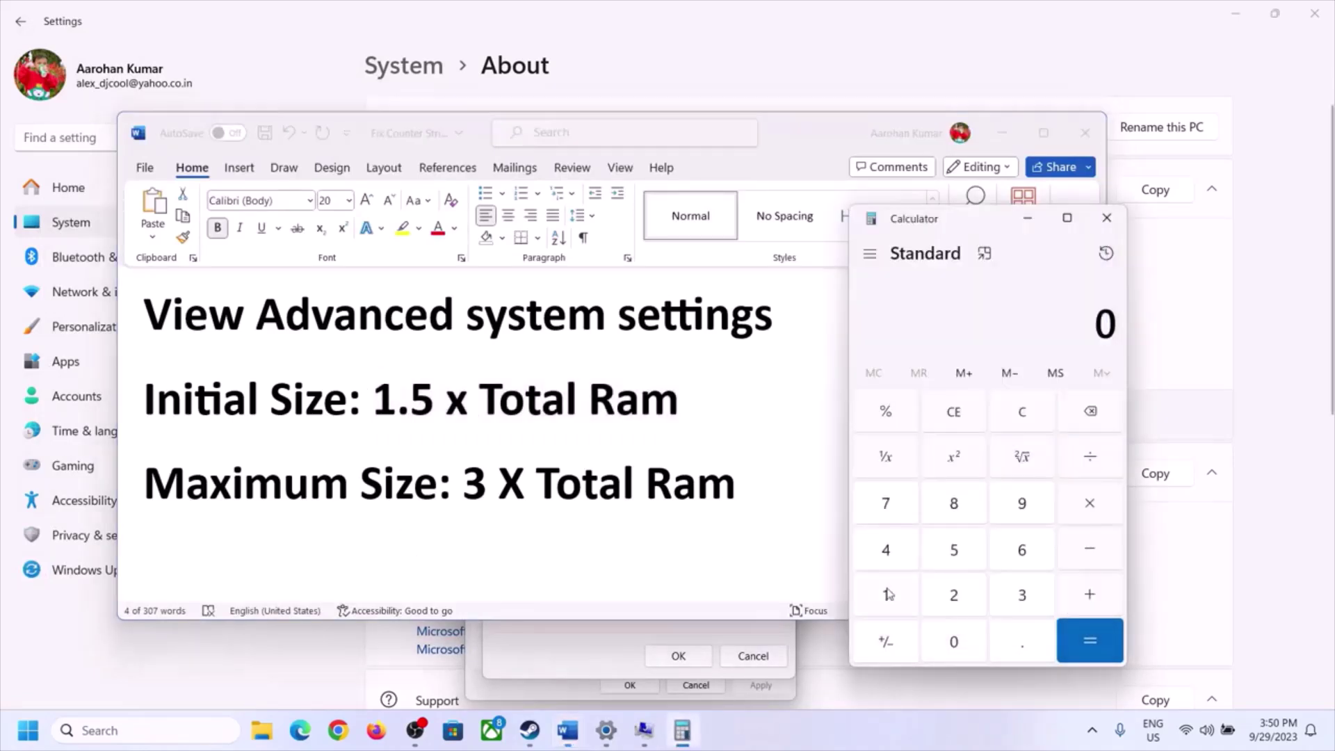
left_click(886, 598)
left_click(1016, 561)
left_click(1023, 423)
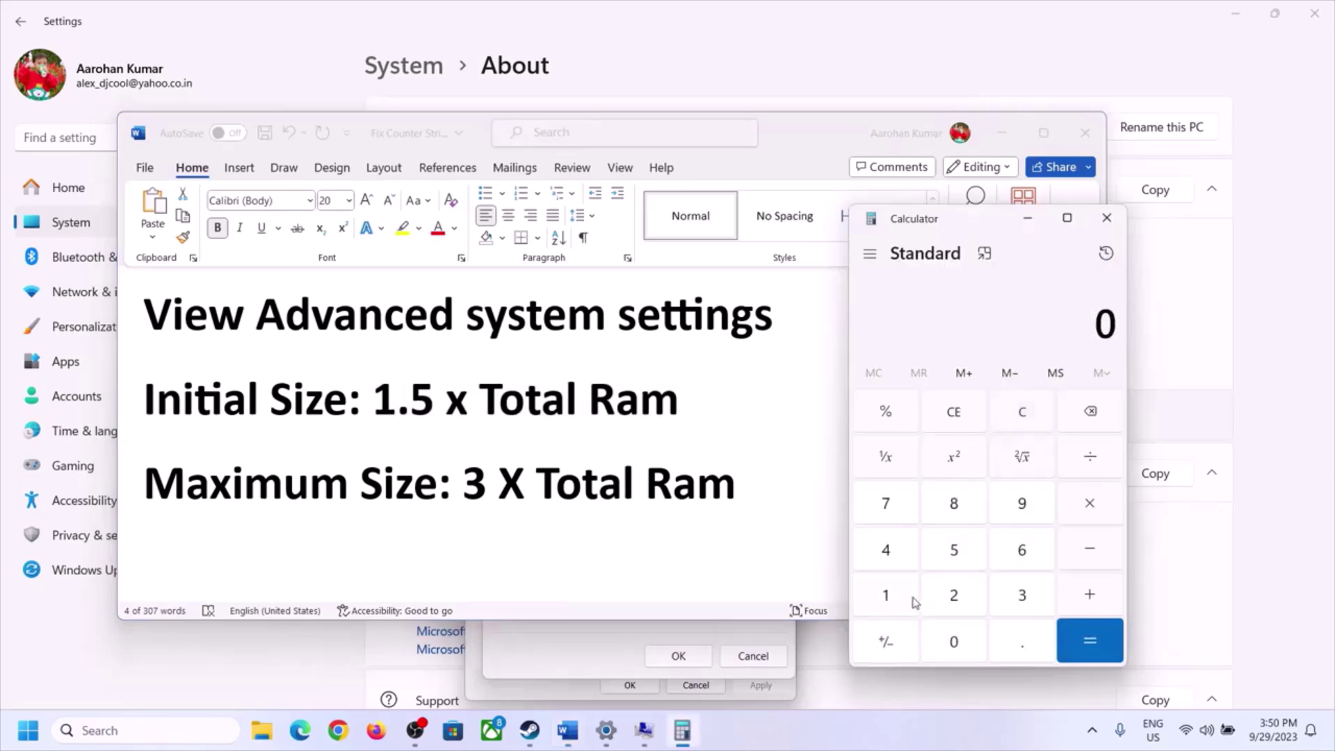
Convert the installed RAM to megabytes in Calculator by computing 16 × 1024.
left_click(887, 597)
left_click(1001, 556)
left_click(1090, 518)
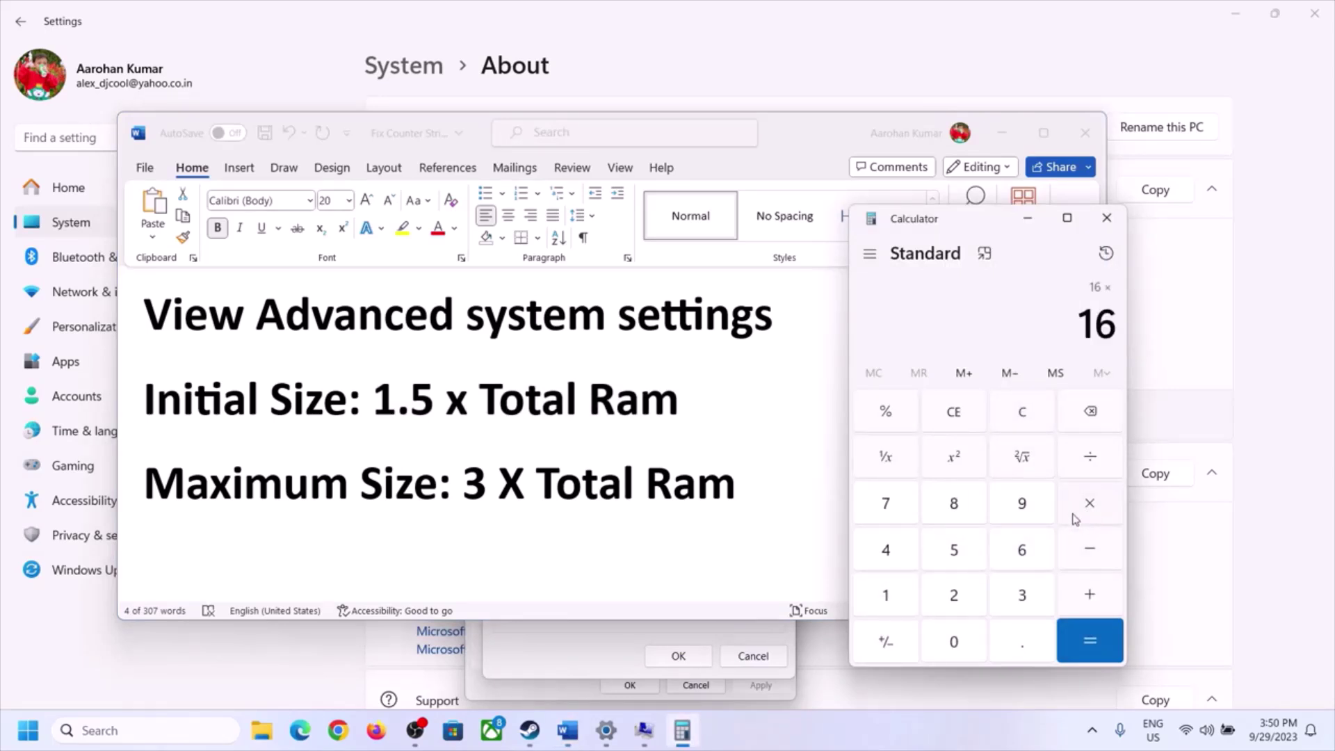
left_click(884, 598)
left_click(958, 647)
left_click(938, 592)
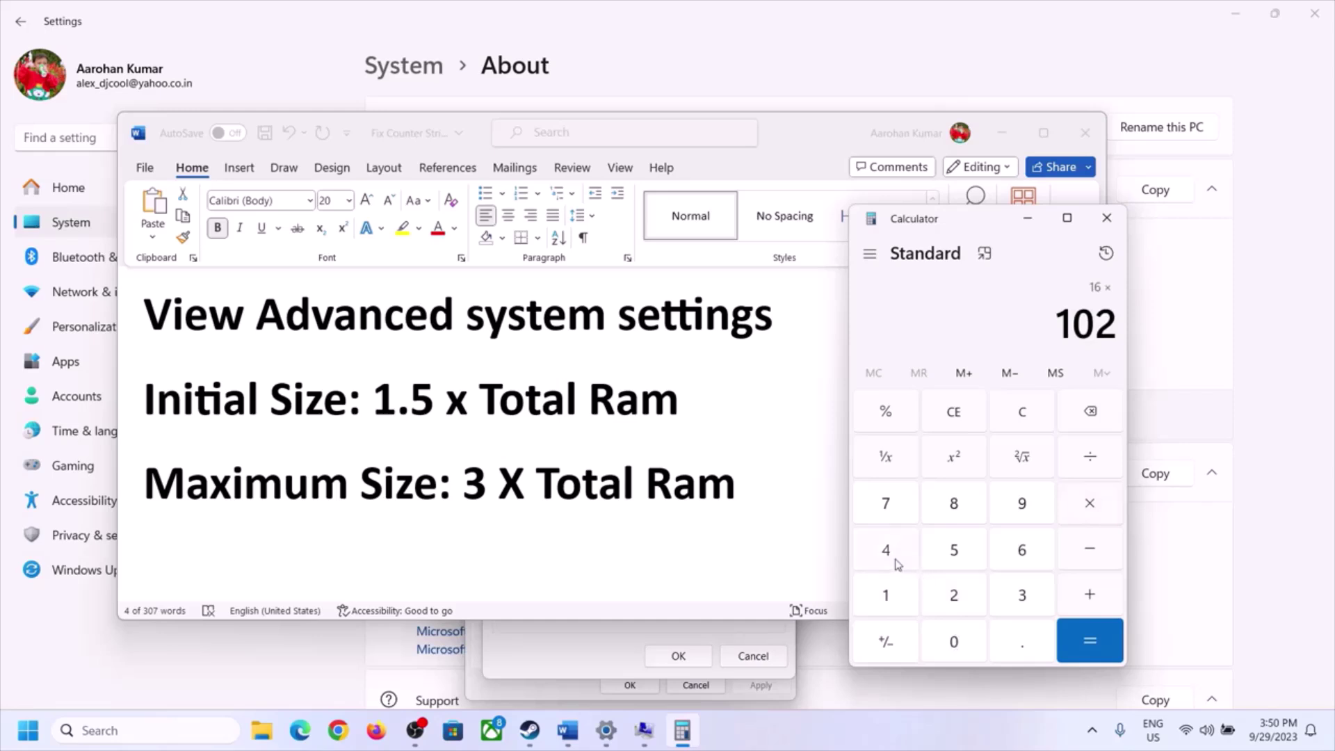
left_click(893, 556)
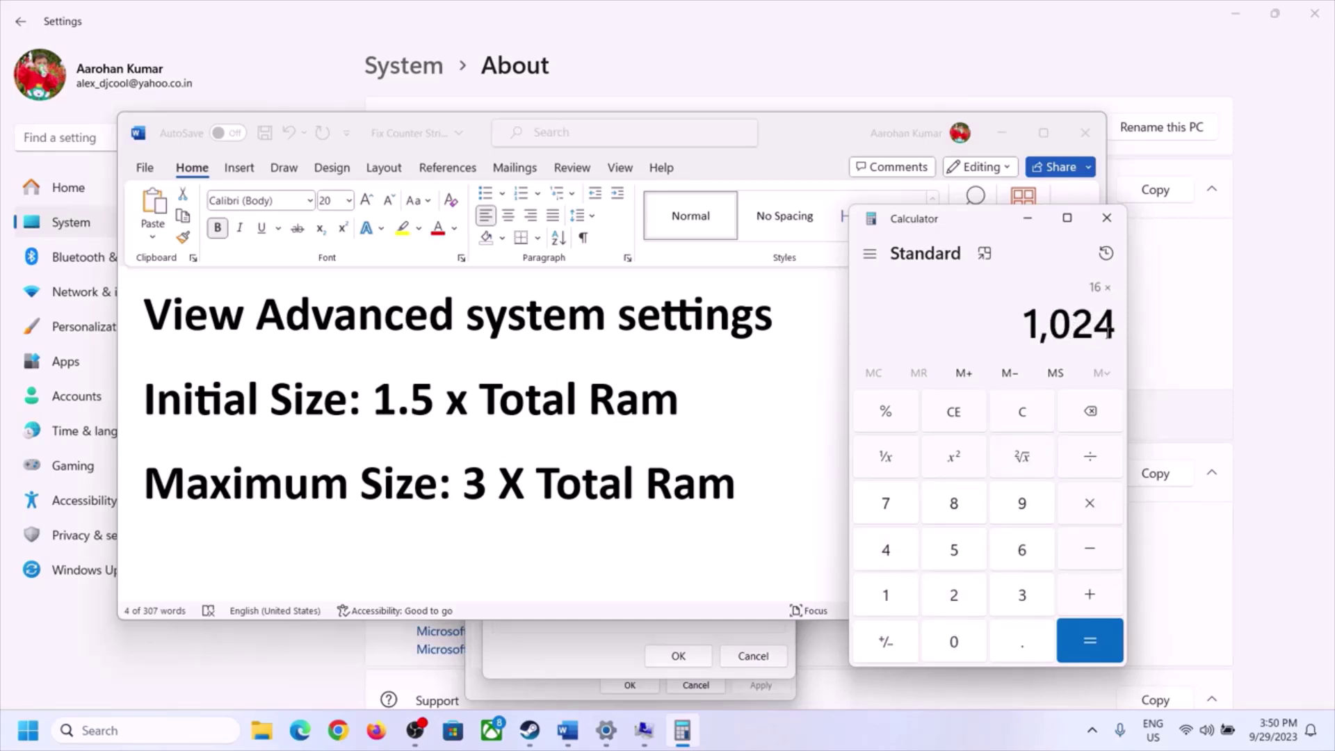
left_click(1089, 640)
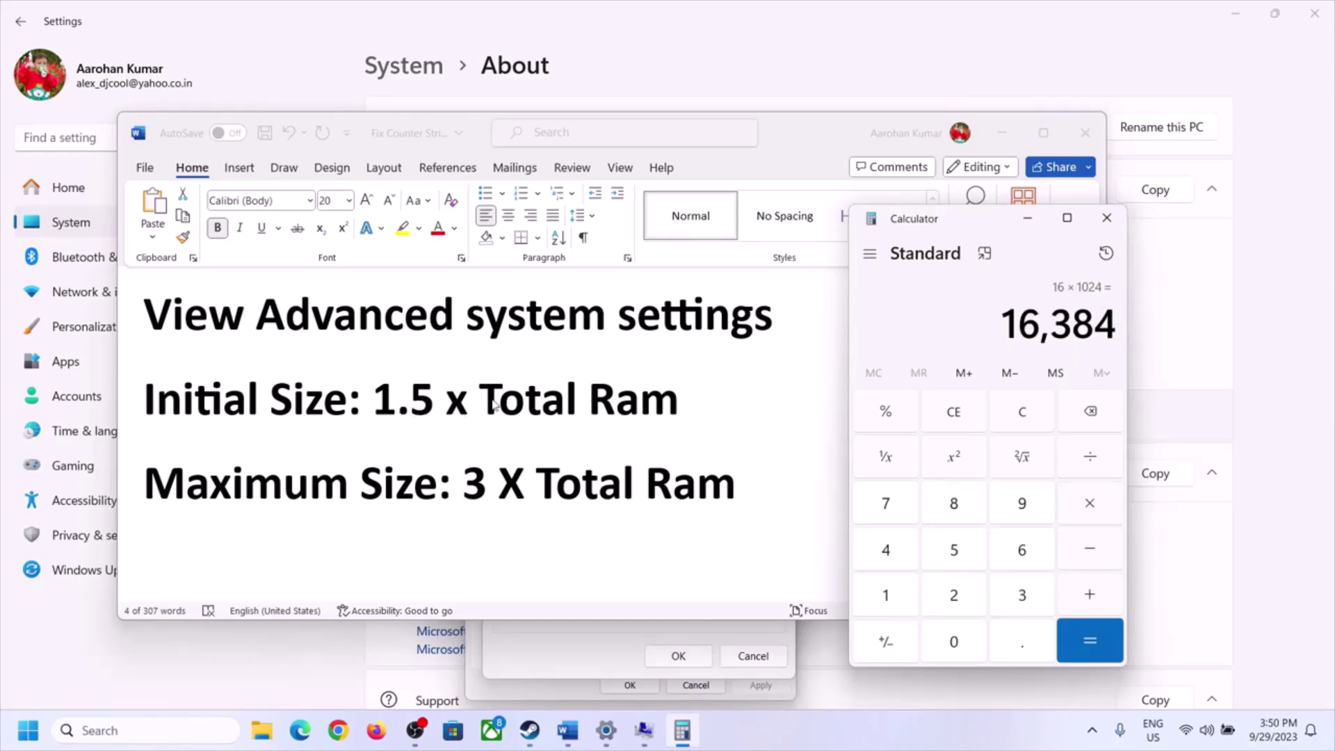
Multiply the RAM in megabytes by 1.5 and enter 24576 as the initial paging file size for drive C:.
left_click(1089, 504)
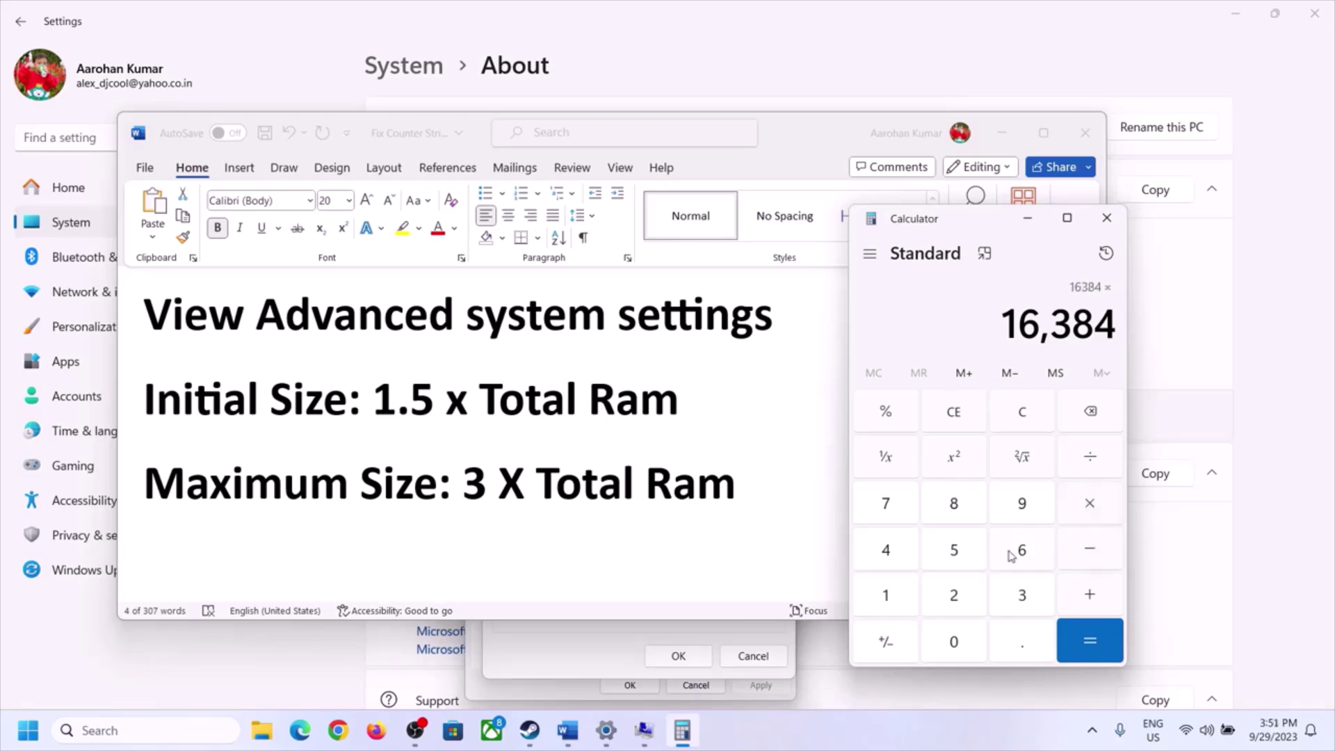
left_click(886, 595)
left_click(1017, 643)
left_click(954, 550)
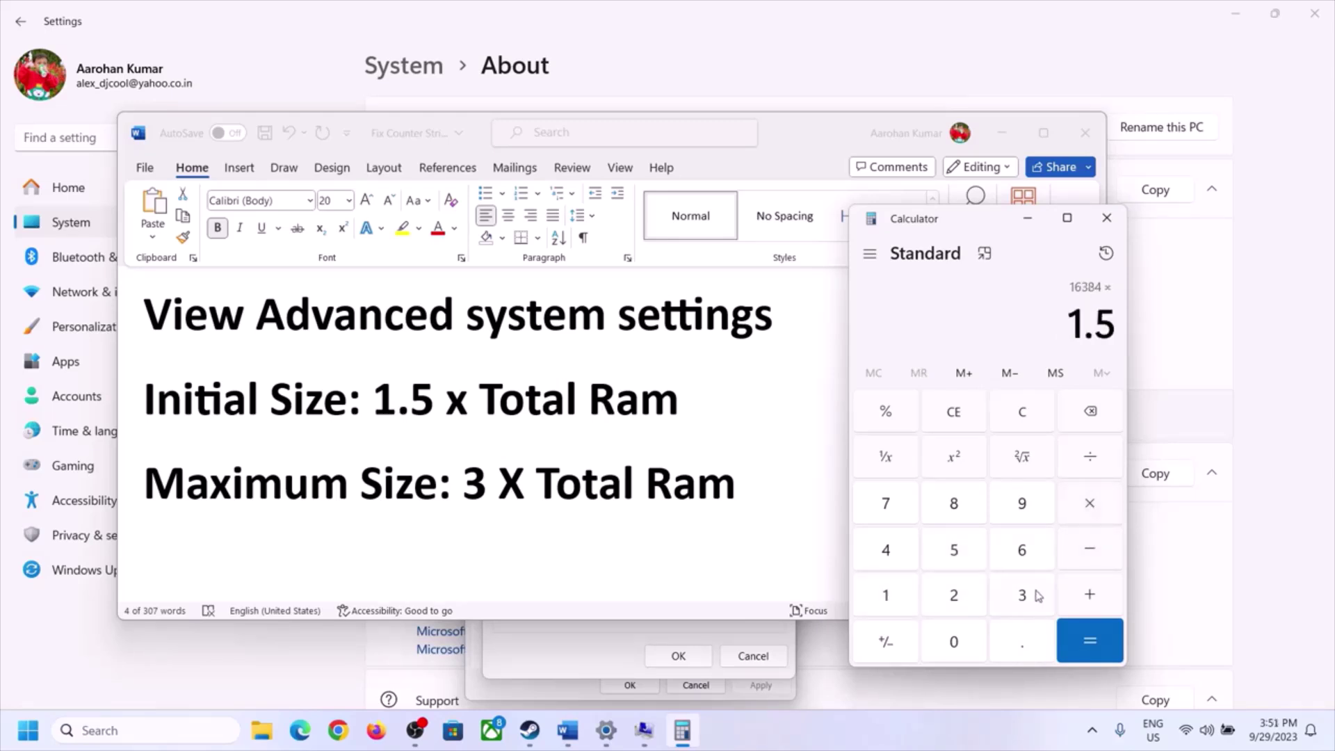
left_click(1090, 640)
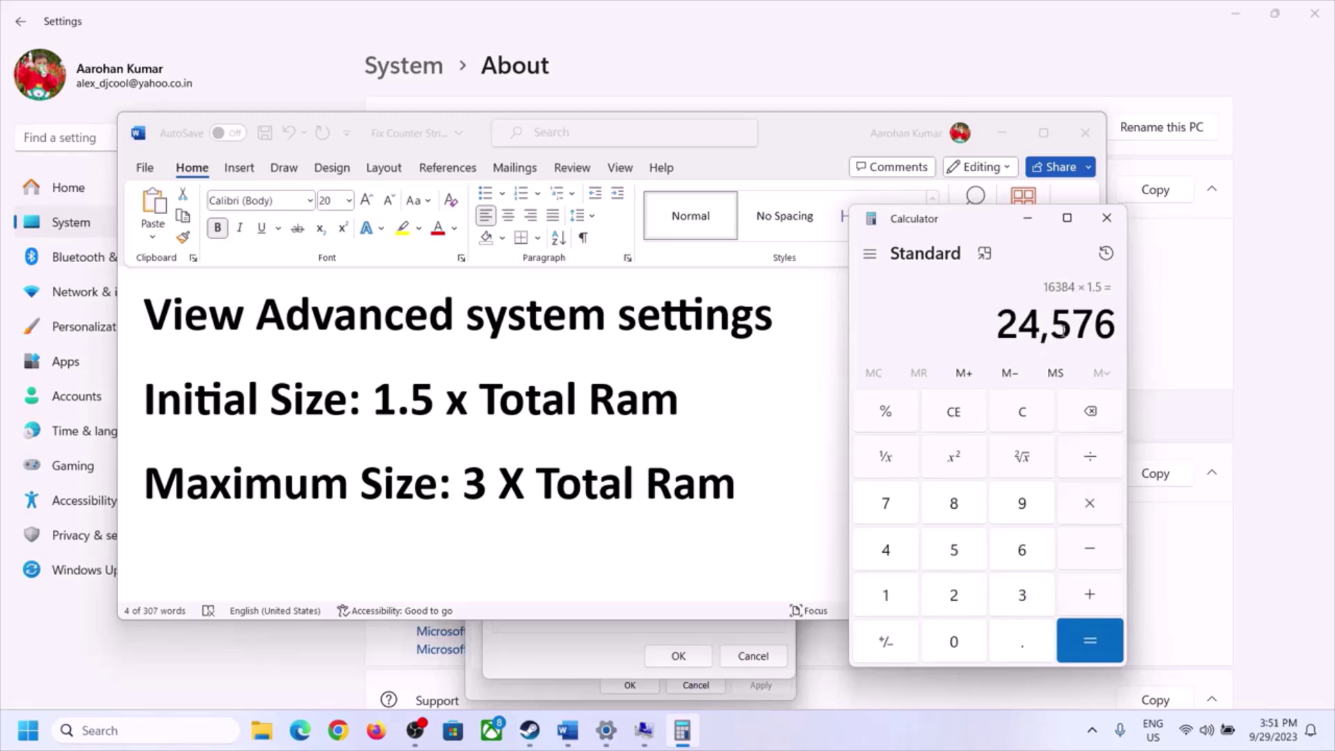
left_click(606, 635)
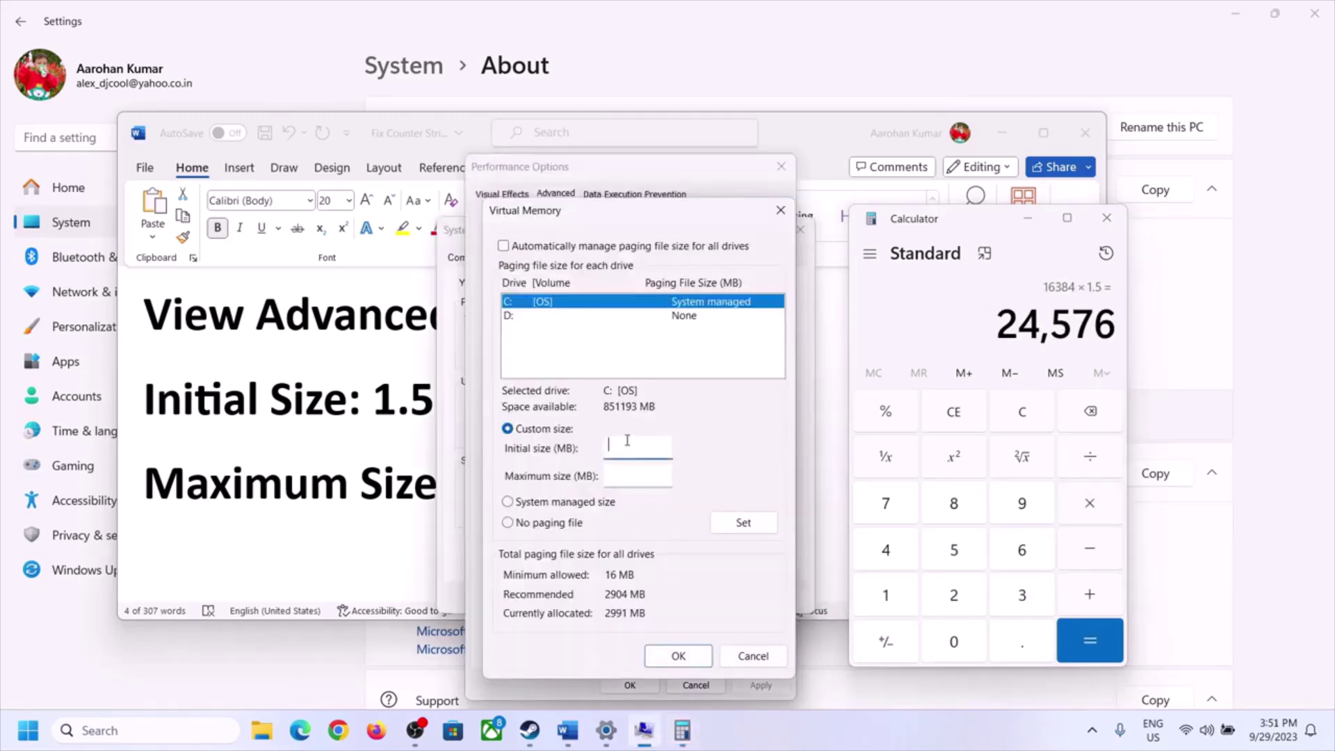
type("24576")
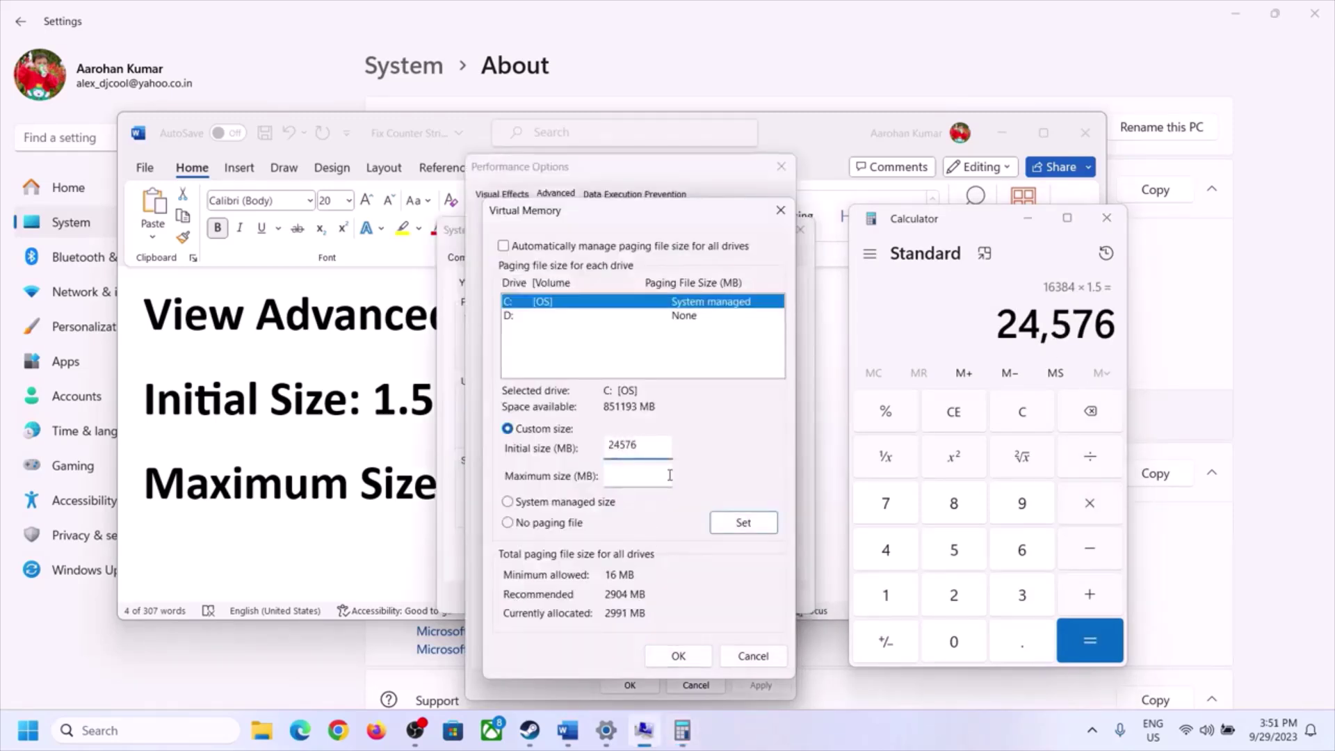
Clear the calculator and review the maximum size formula in the document and the installed RAM on the About page.
left_click(669, 475)
left_click(394, 487)
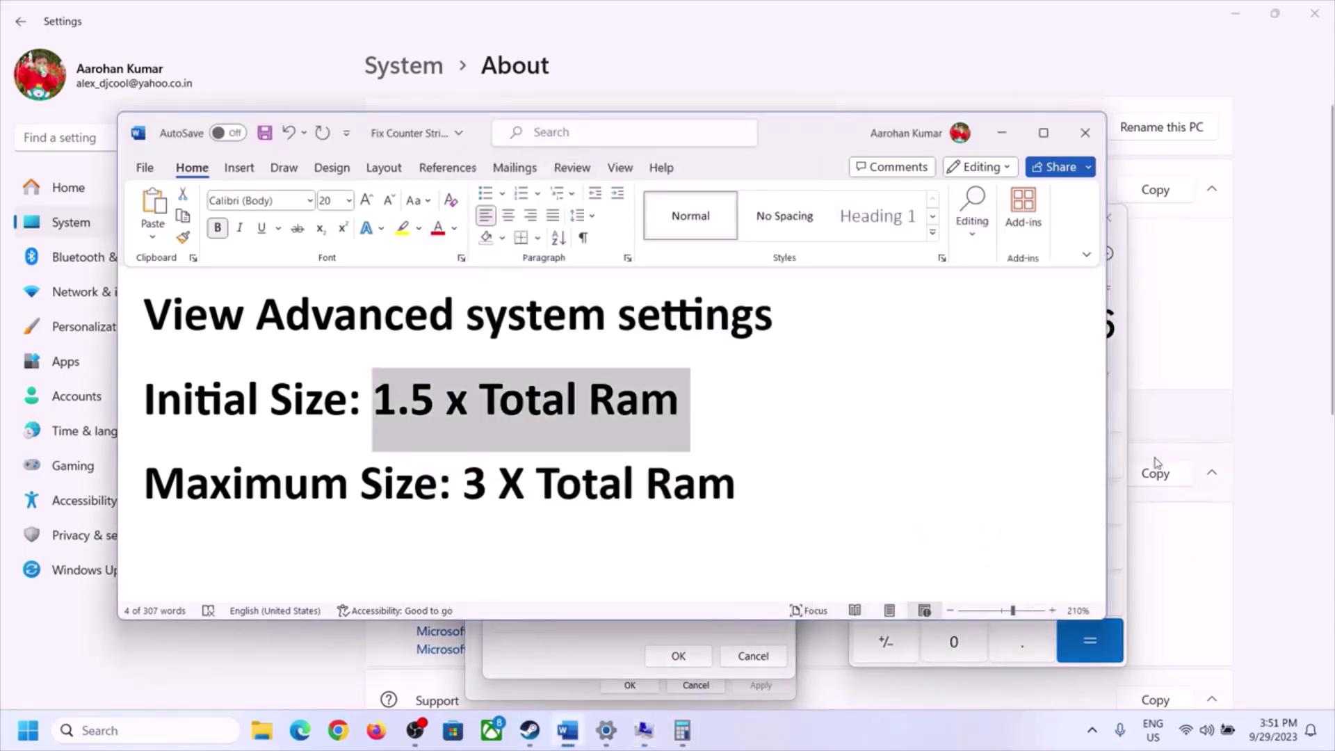
left_click(1123, 366)
left_click(1035, 415)
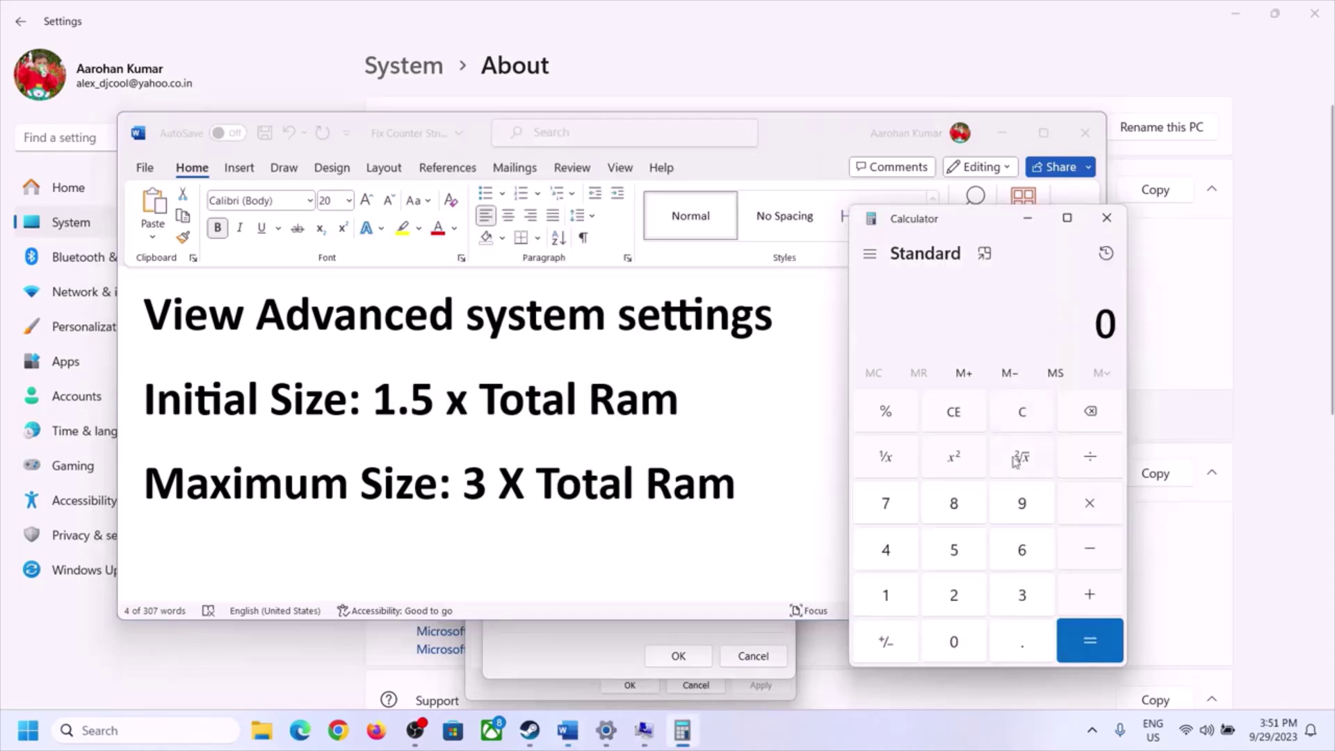
left_click(609, 739)
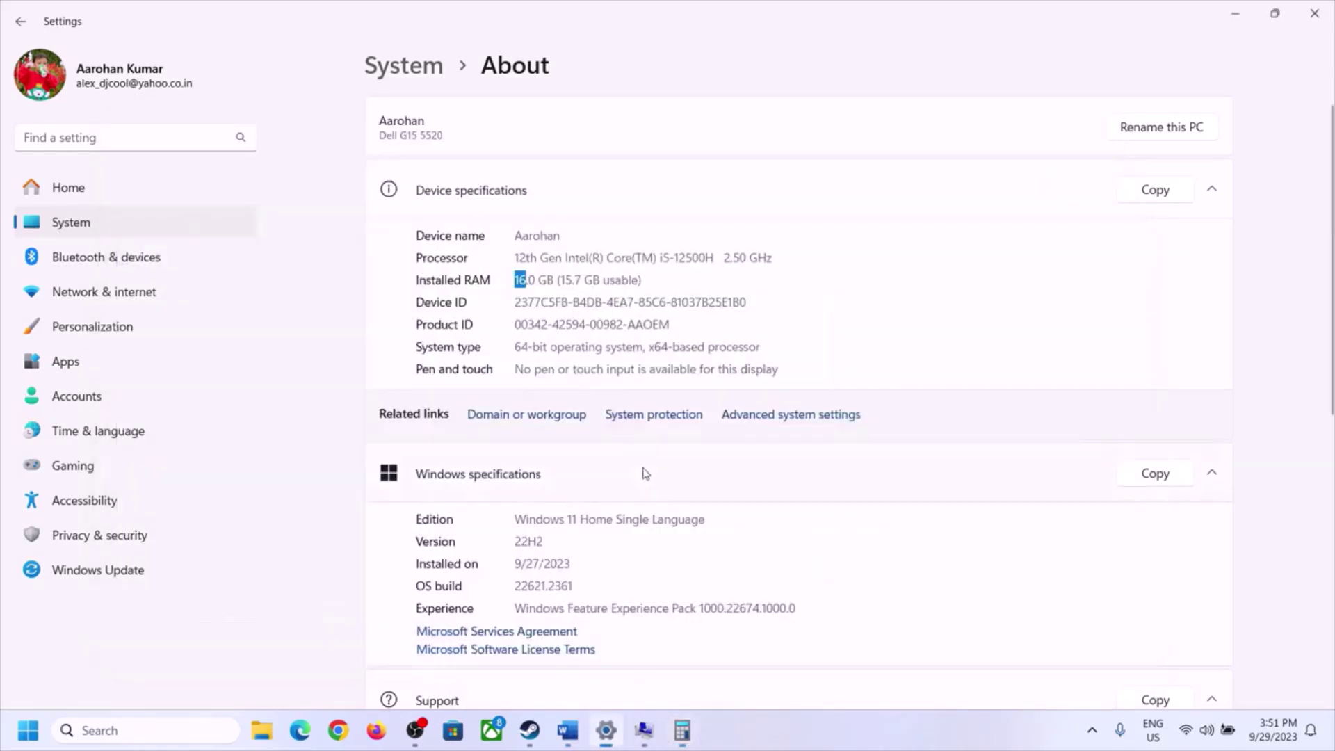
Compute 16 × 1024 again in Calculator for the maximum size.
left_click(682, 730)
left_click(898, 592)
left_click(1018, 550)
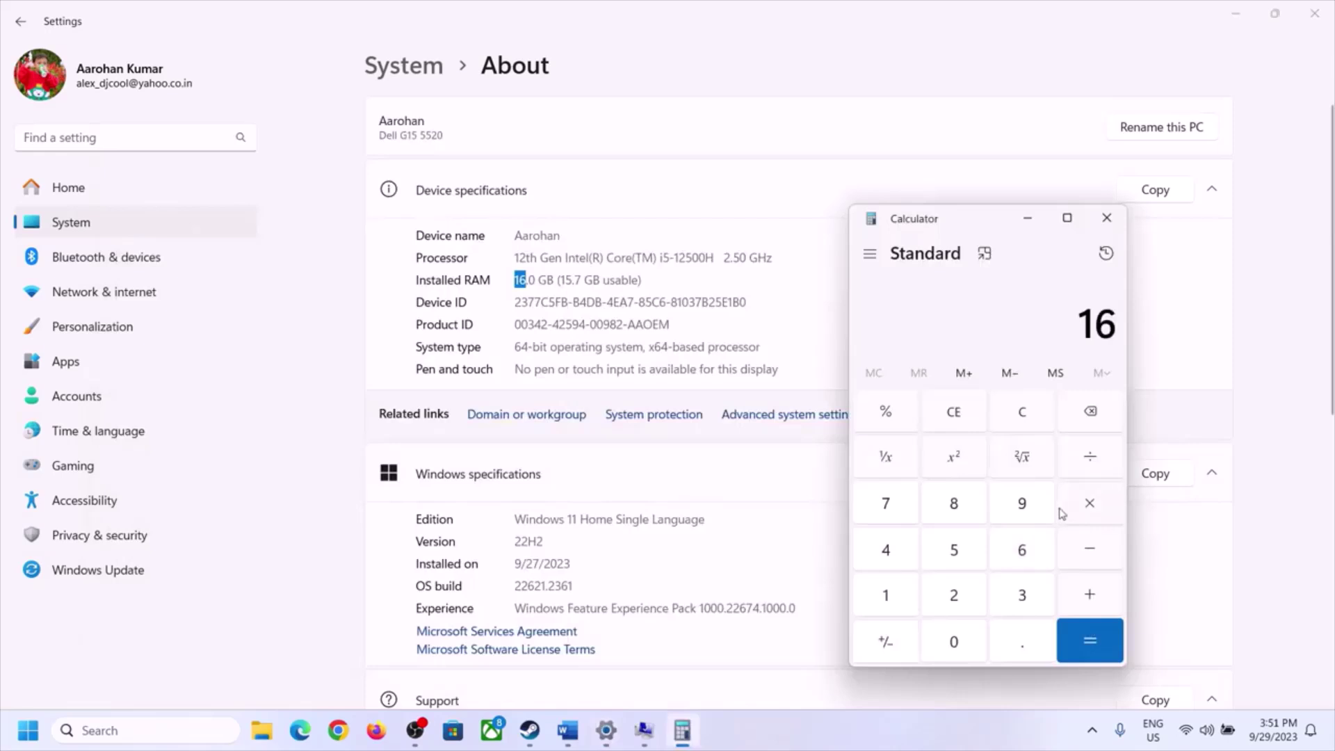
left_click(1086, 505)
left_click(889, 593)
left_click(943, 638)
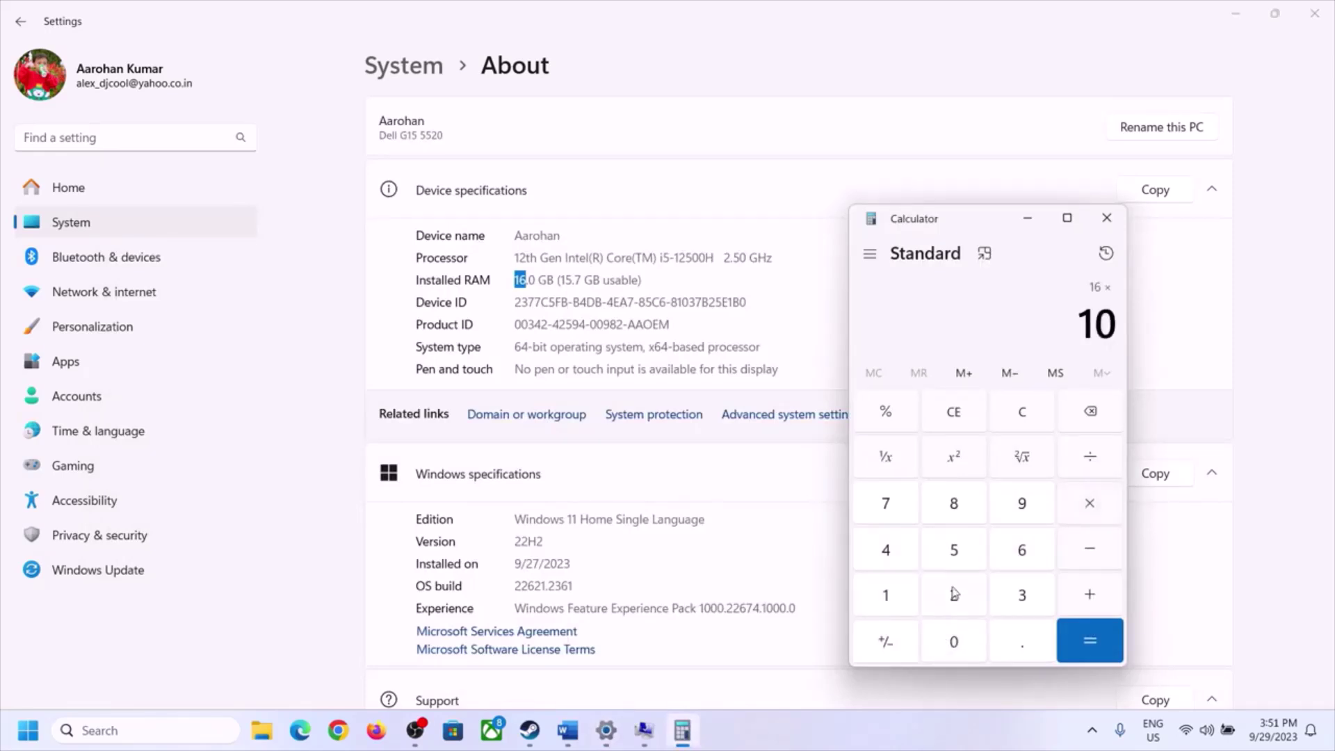
left_click(954, 594)
left_click(887, 554)
left_click(1081, 654)
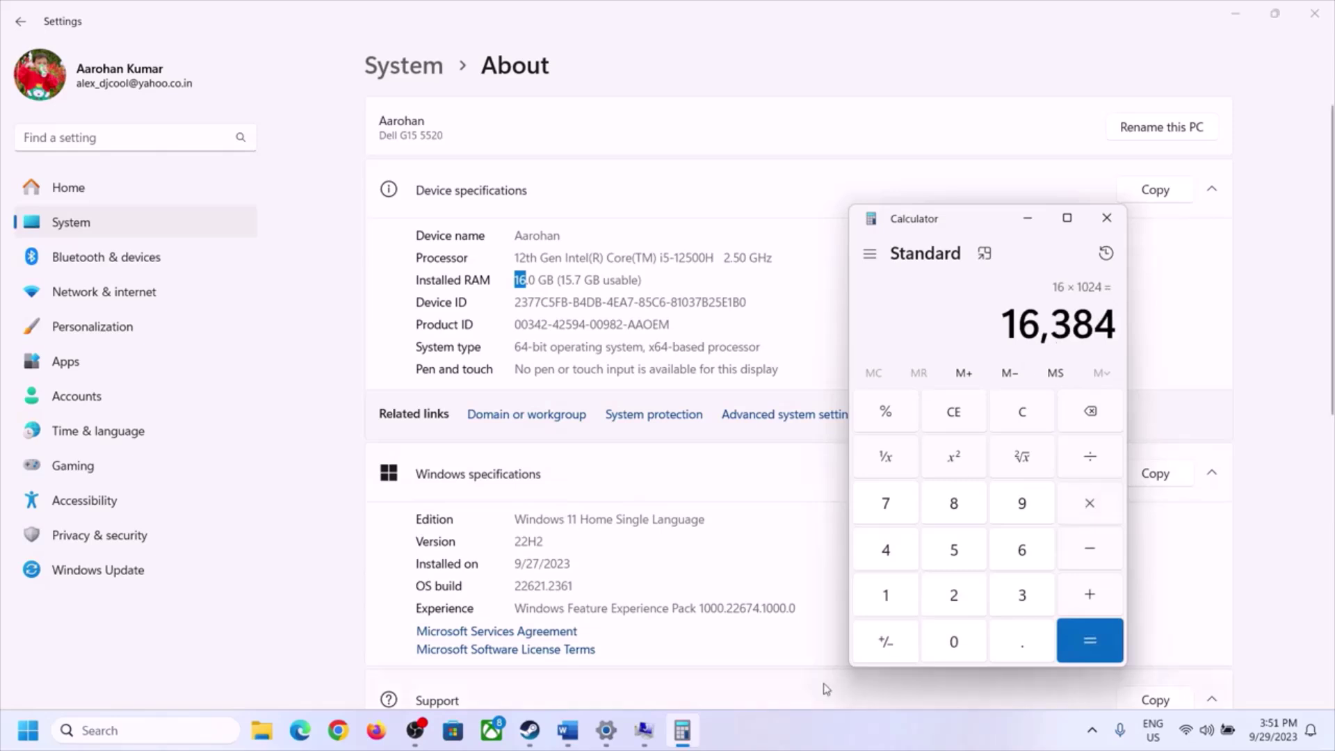
Check the maximum size formula in the Word document and multiply the calculated RAM by 3 in Calculator.
left_click(567, 730)
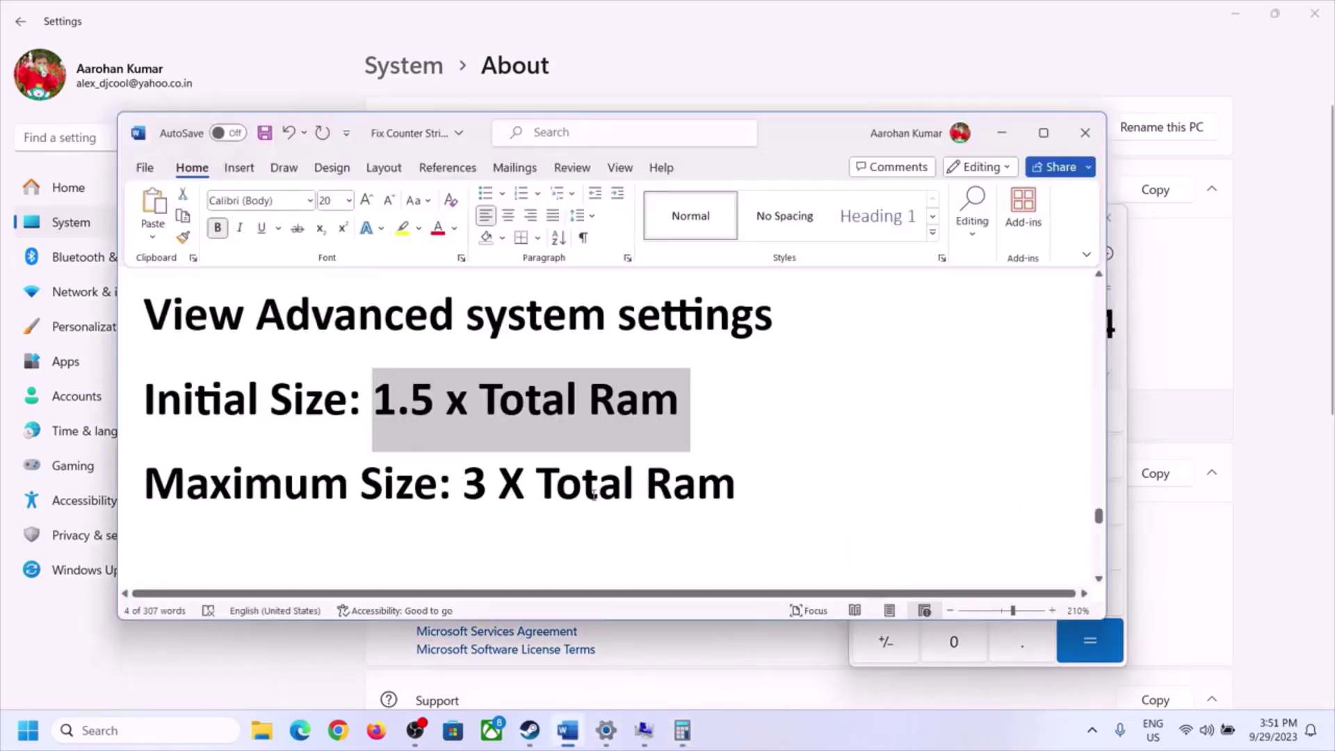
left_click(682, 730)
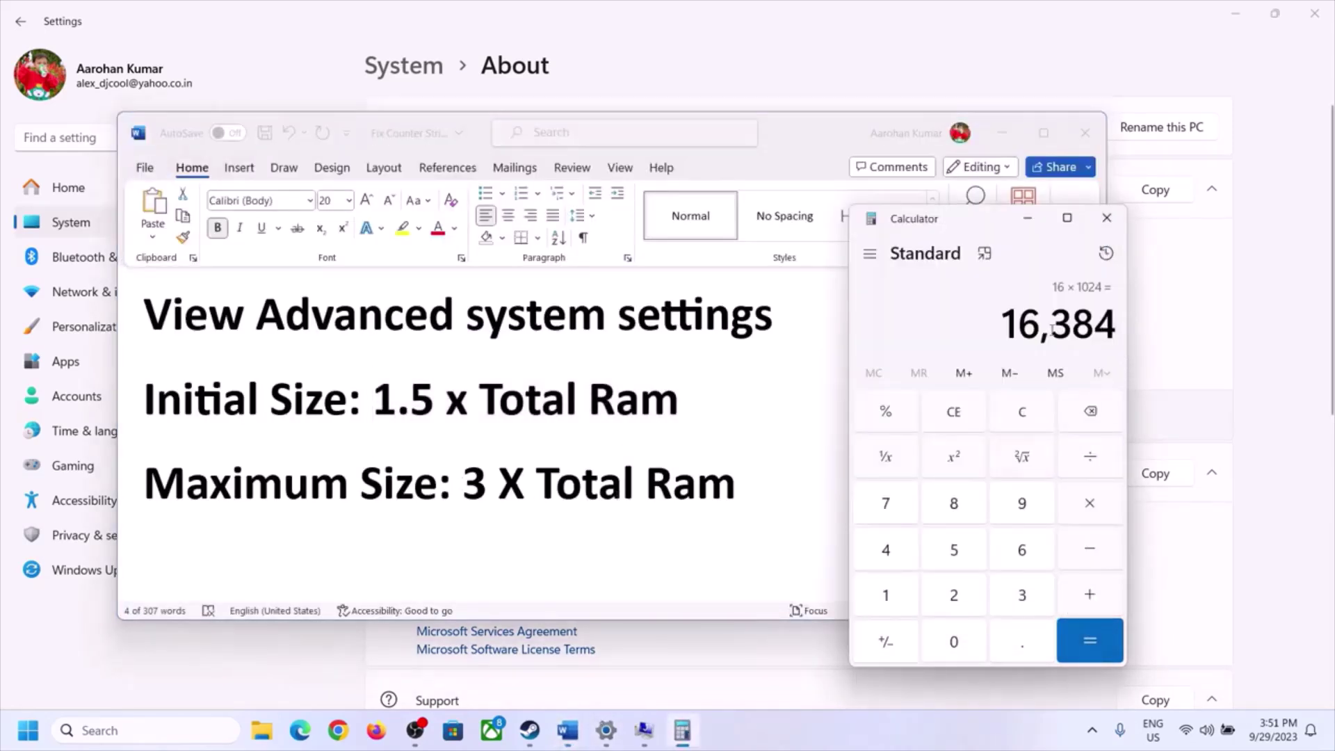
left_click(1090, 507)
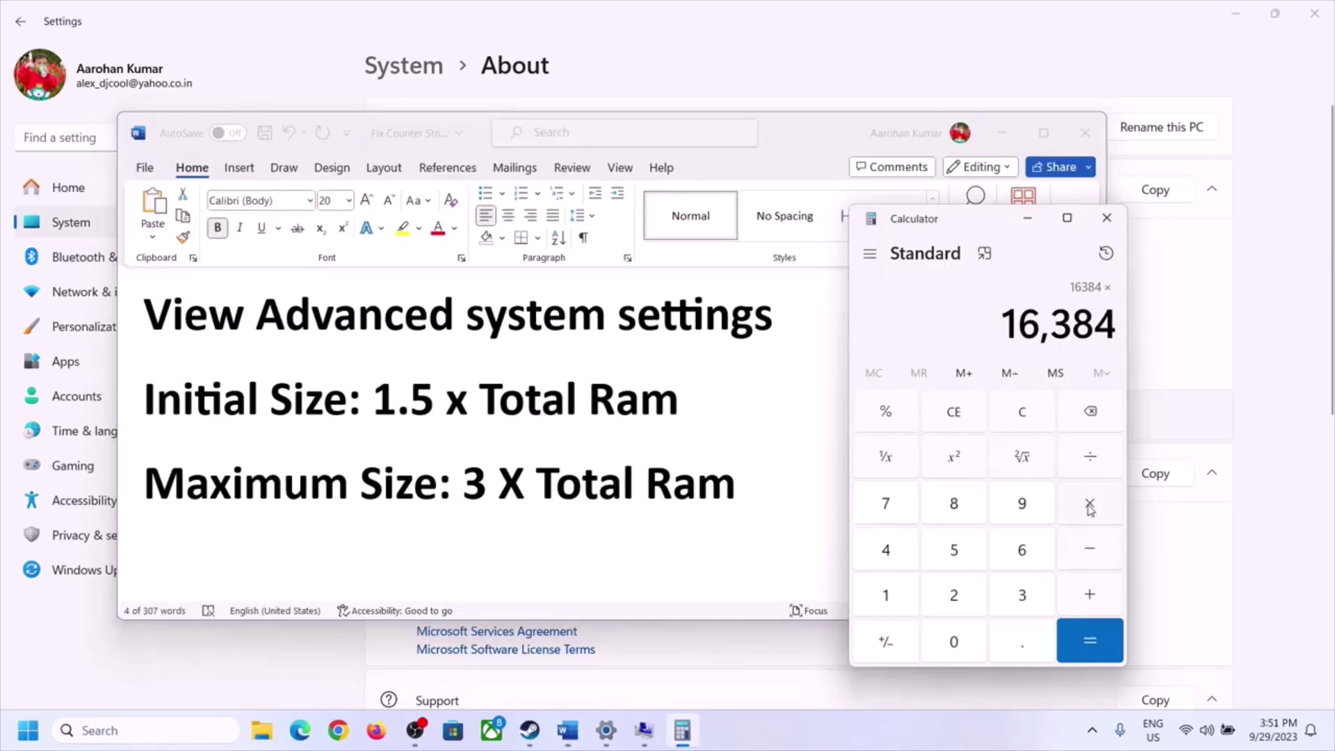
left_click(1003, 602)
left_click(1091, 639)
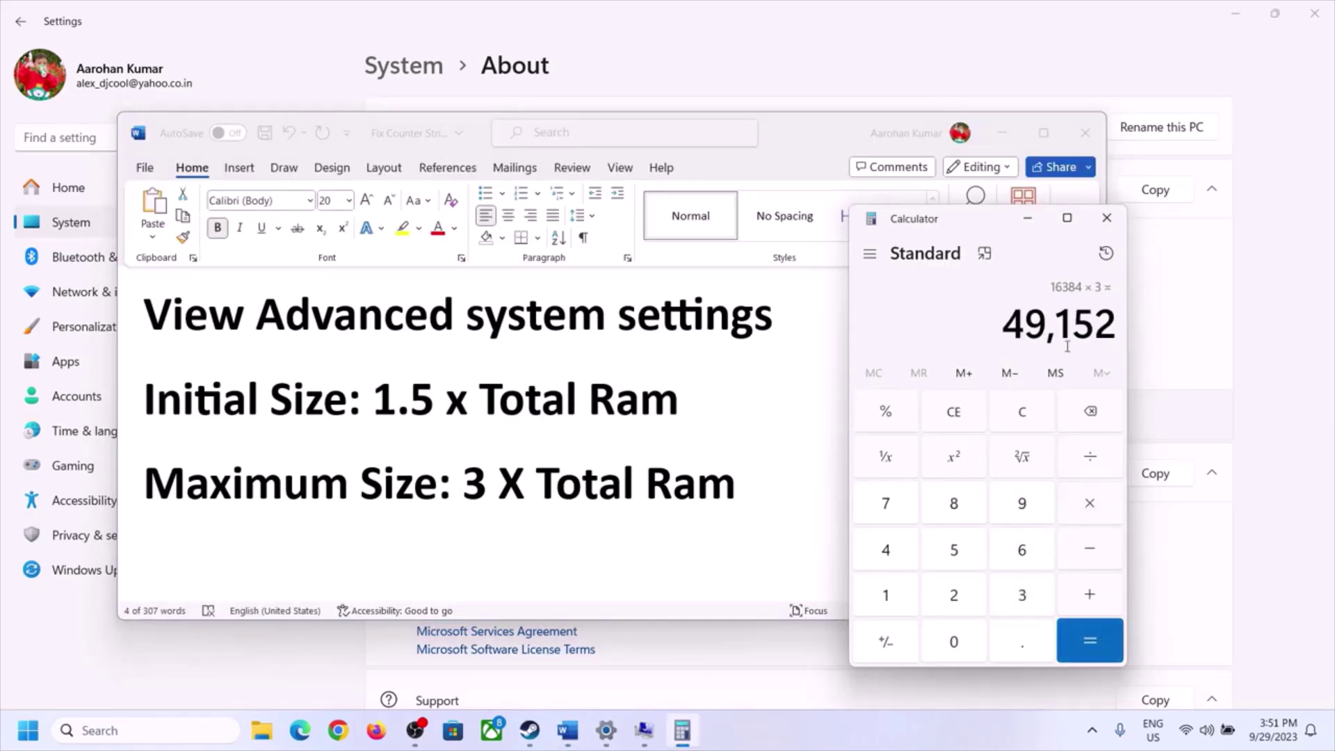
Enter 49152 MB as the maximum size, apply the custom paging file to drive C:, and confirm the Virtual Memory settings.
left_click(644, 731)
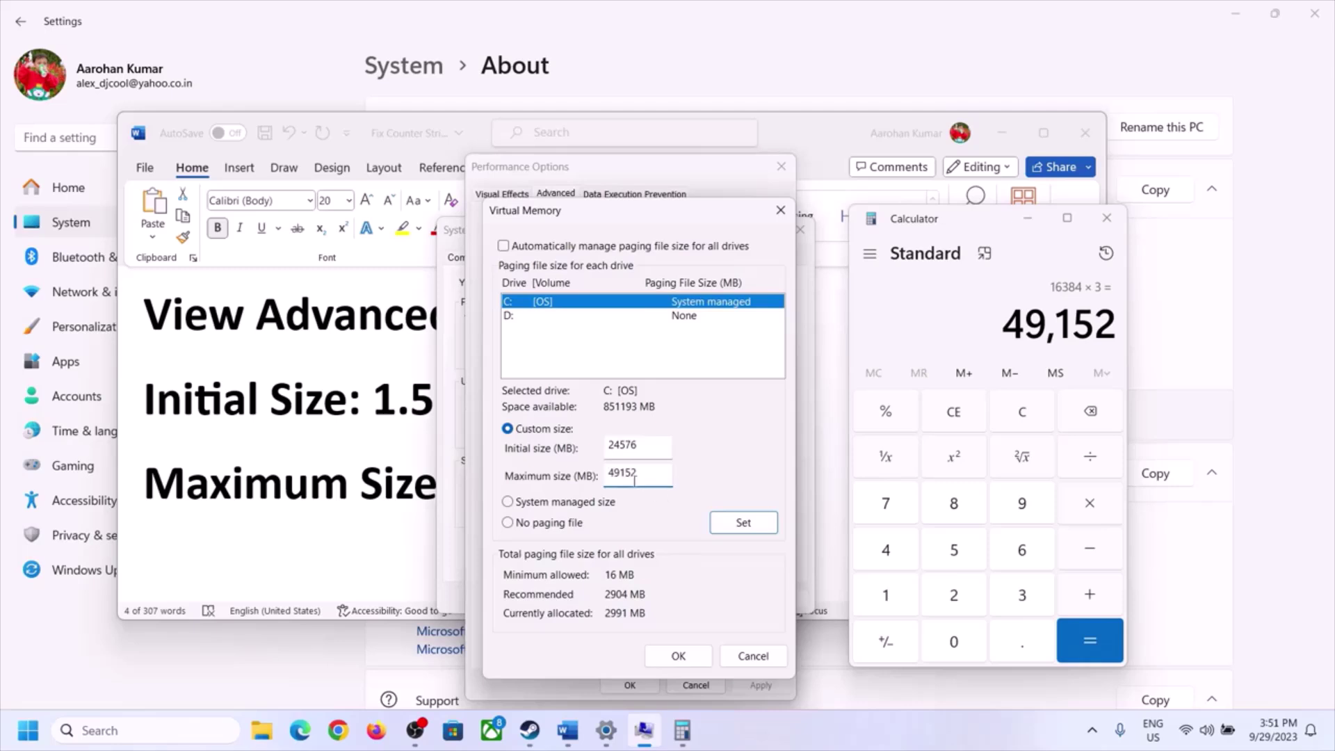
left_click(742, 527)
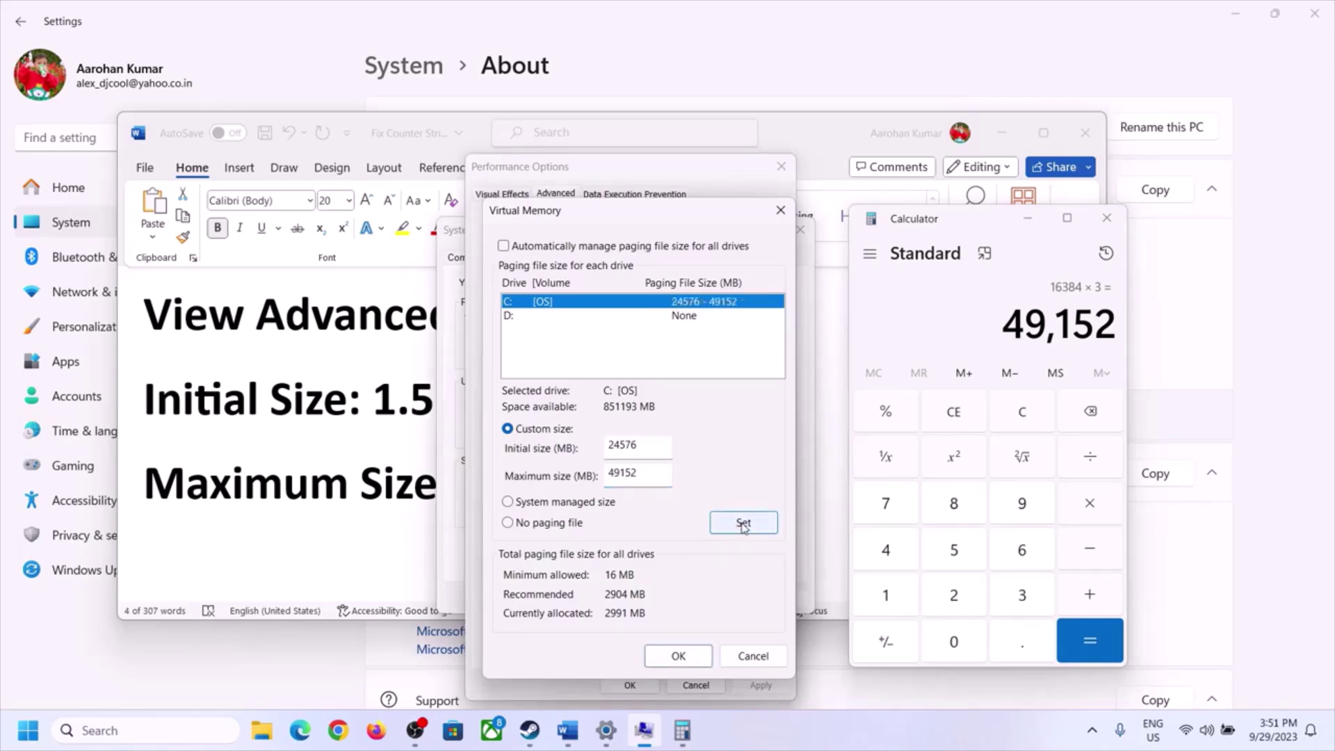
left_click(680, 655)
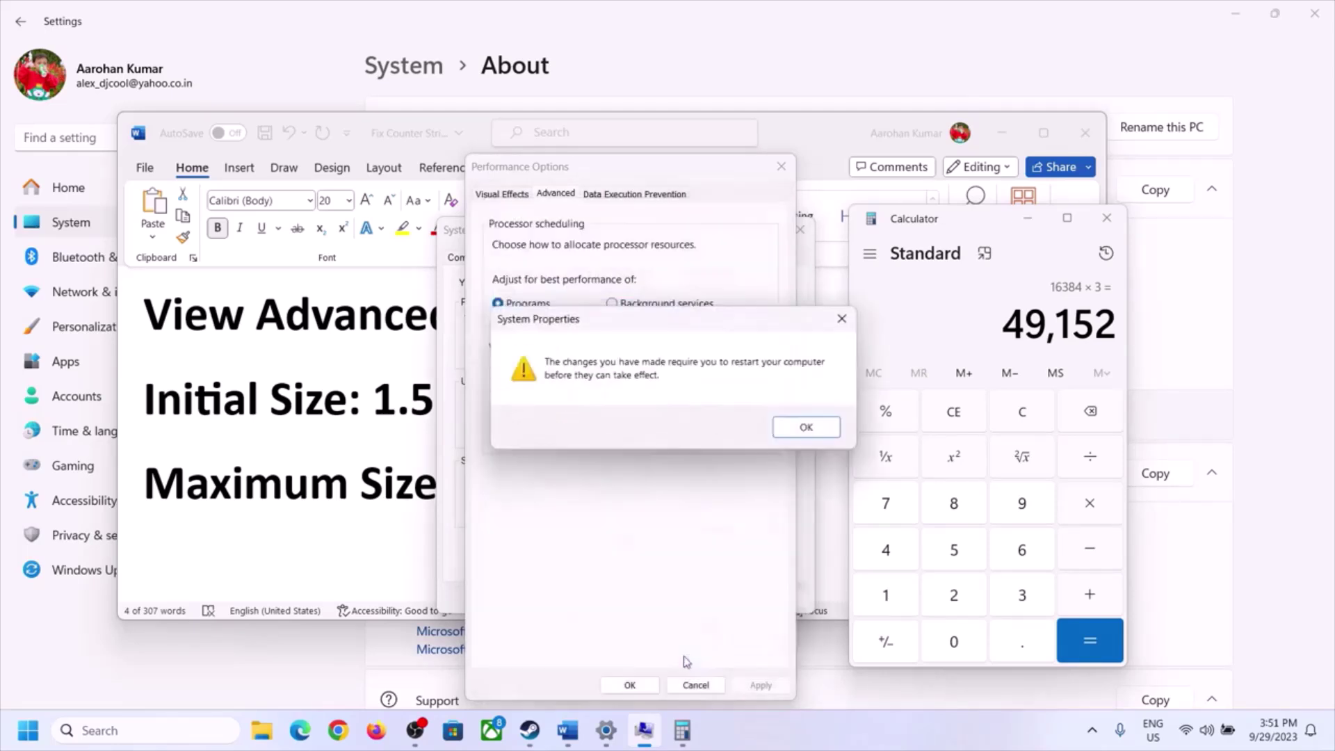
left_click(820, 434)
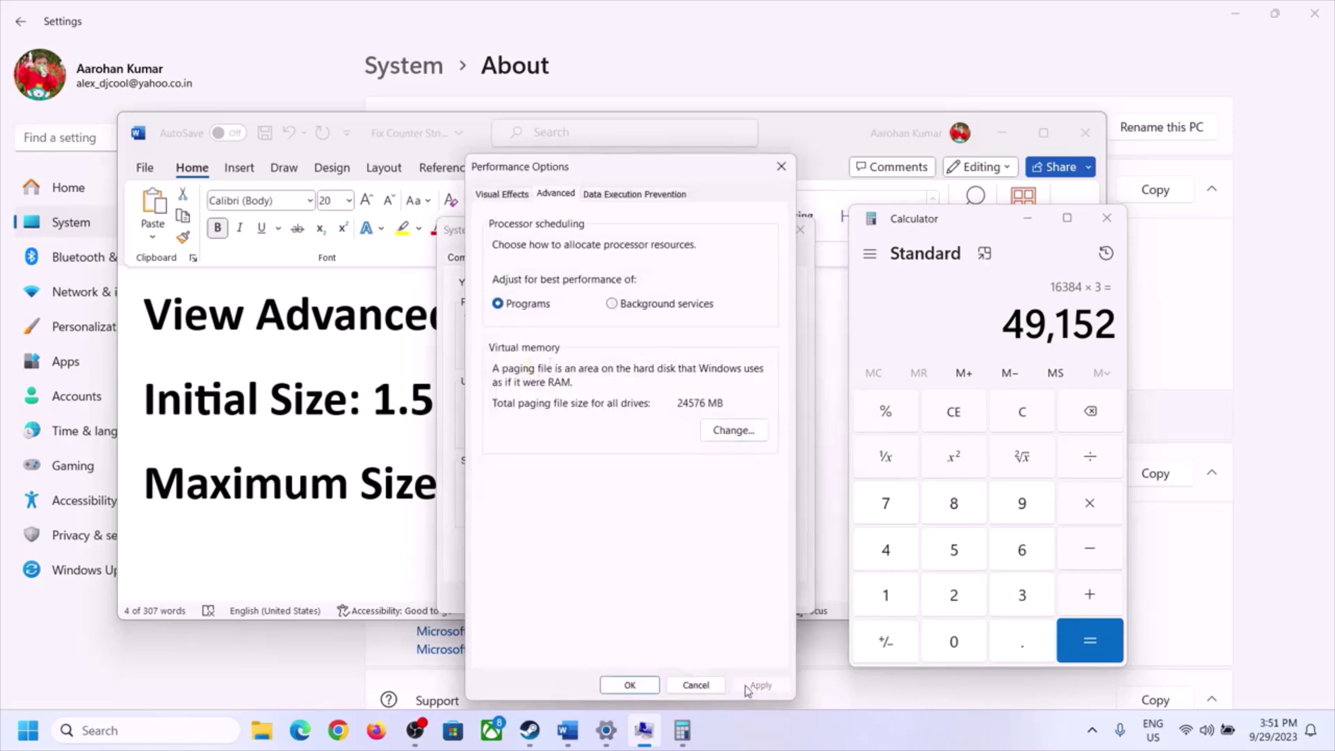
Confirm Performance Options and System Properties, and dismiss the restart prompt without restarting.
left_click(631, 687)
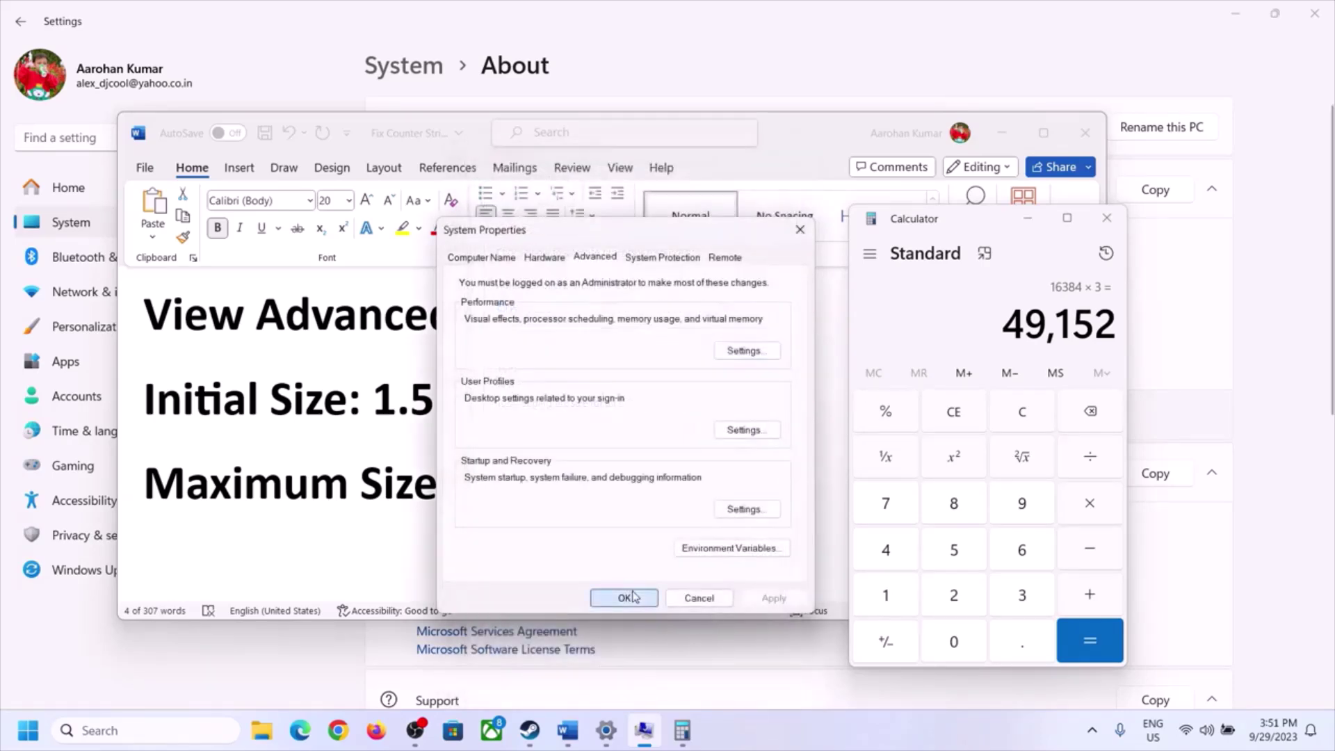
left_click(636, 595)
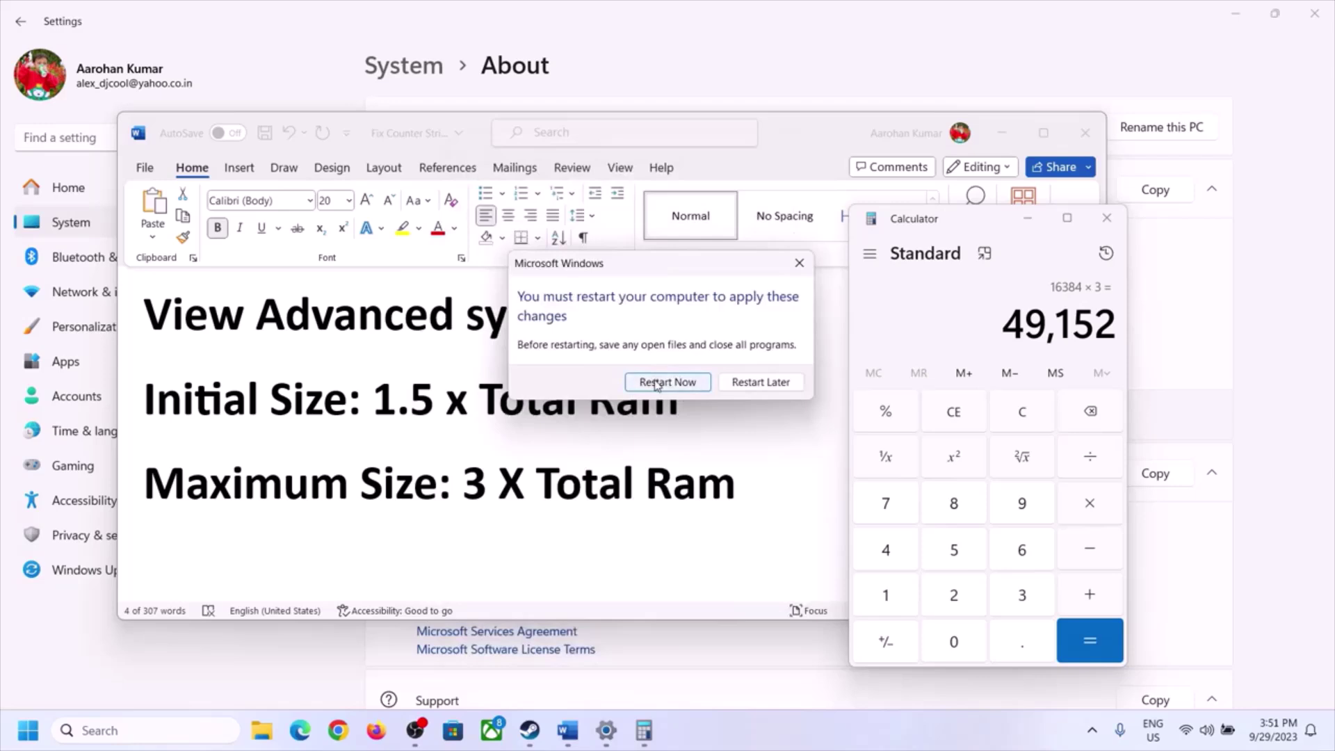
left_click(800, 263)
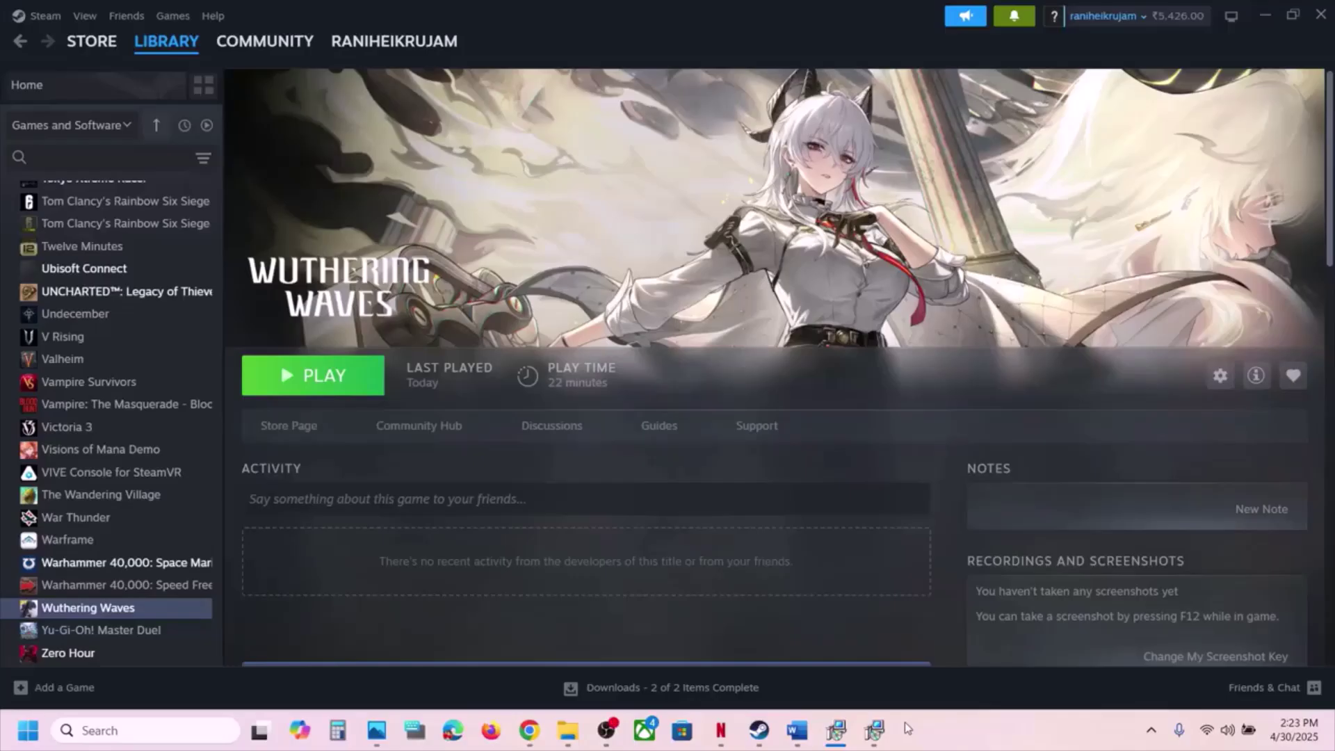
Switch to the Step 11 Word document and highlight "Update the system BIOS" under Step 14.
left_click(797, 730)
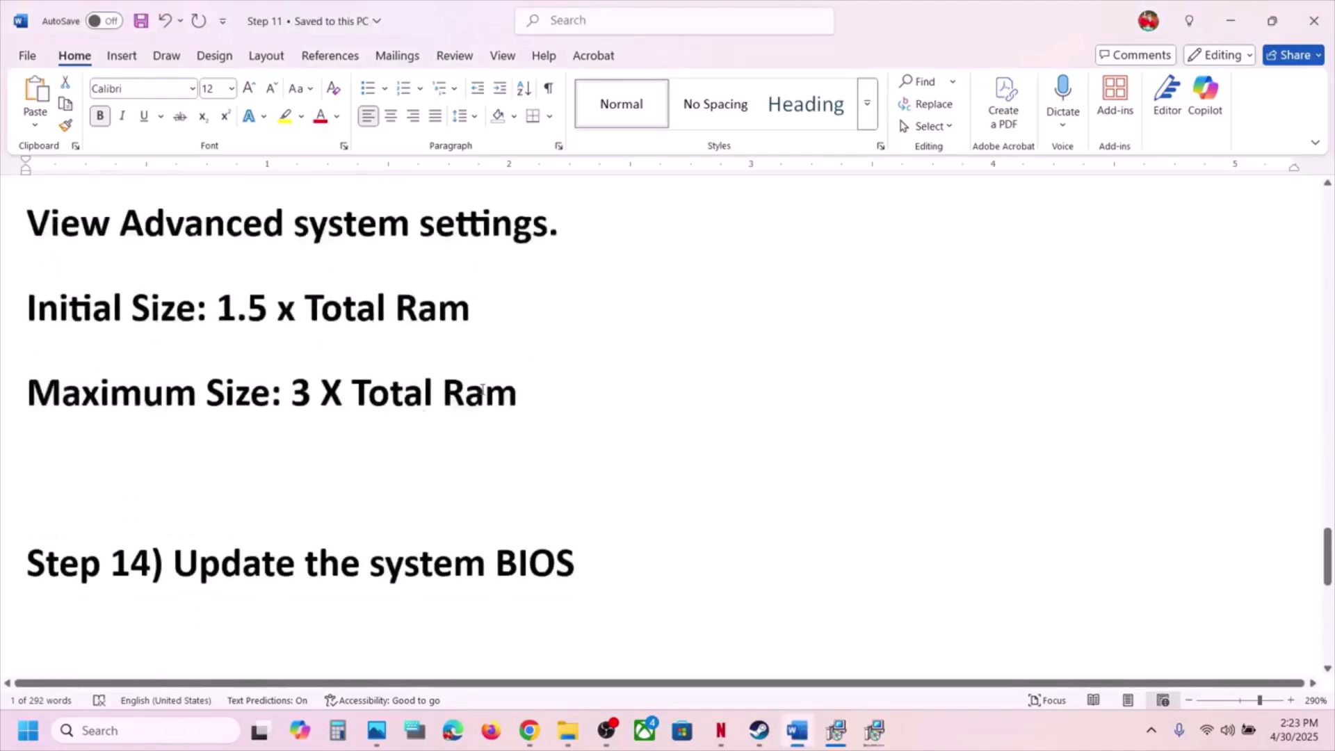
scroll(482, 390, "down", 3)
triple_click(404, 455)
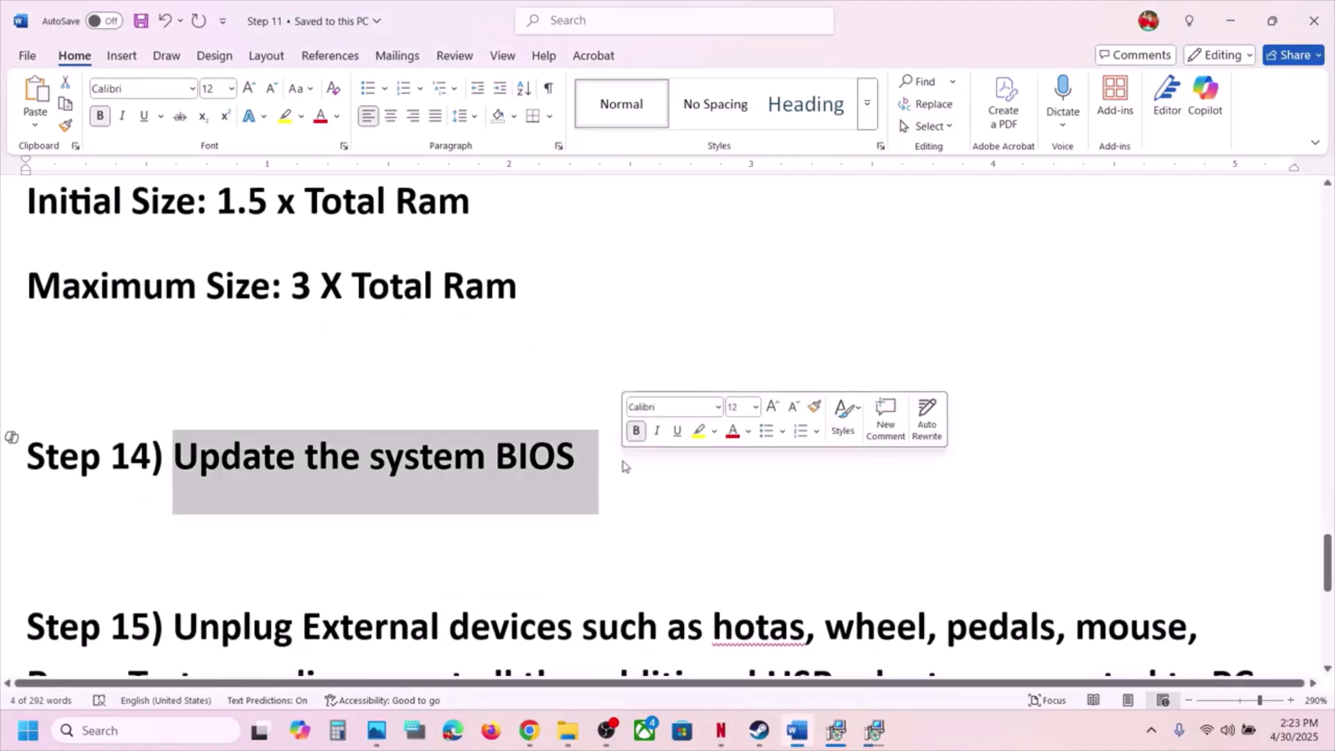
scroll(622, 462, "up", 1)
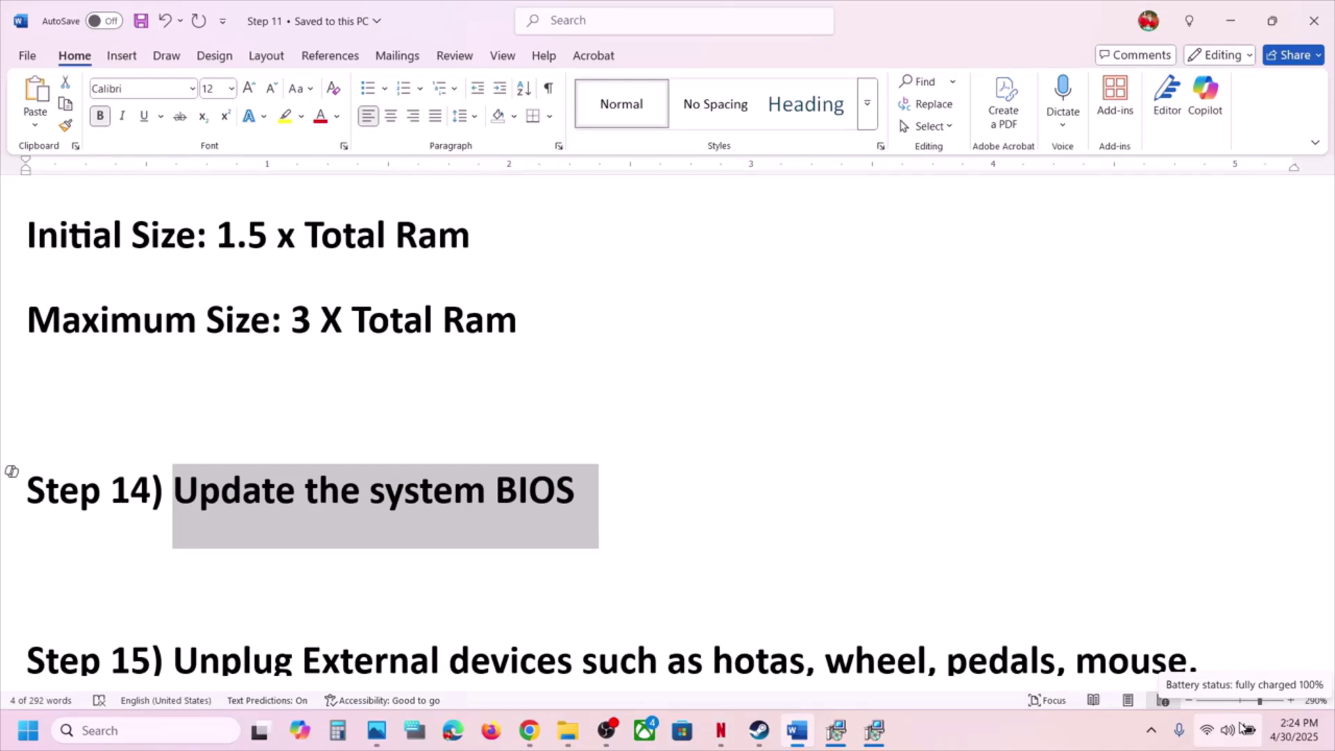
left_click(455, 490)
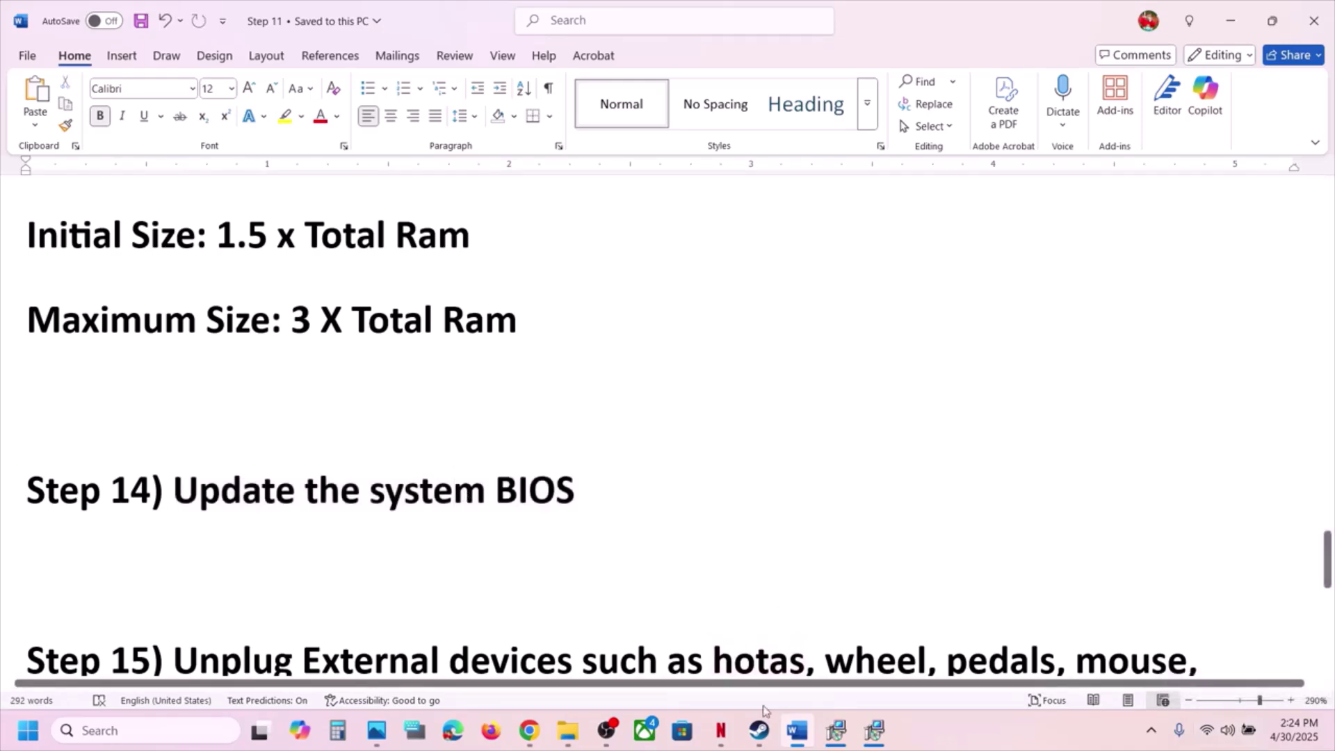
left_click(760, 730)
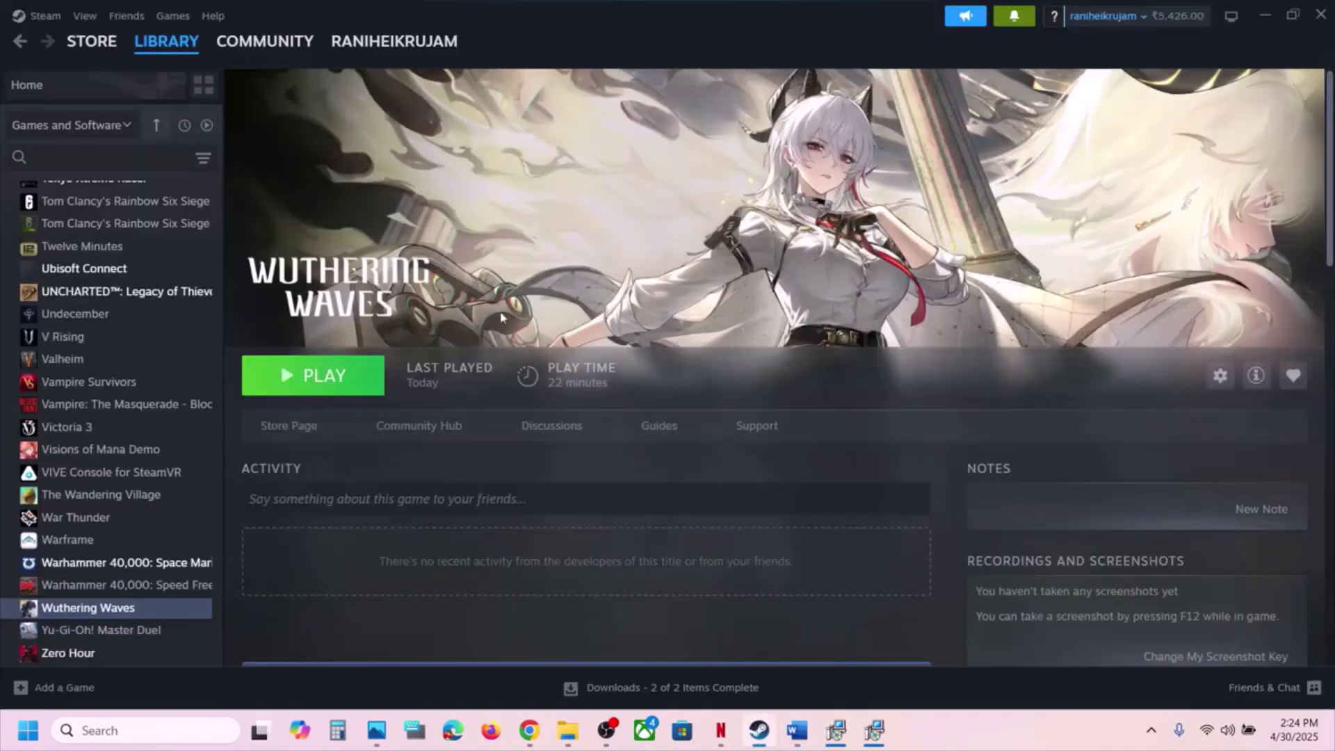
left_click(797, 730)
Review Step 15, highlighting the instructions on unplugging external devices, disconnecting additional joysticks and controllers, and removing the undervolt.
scroll(455, 486, "down", 5)
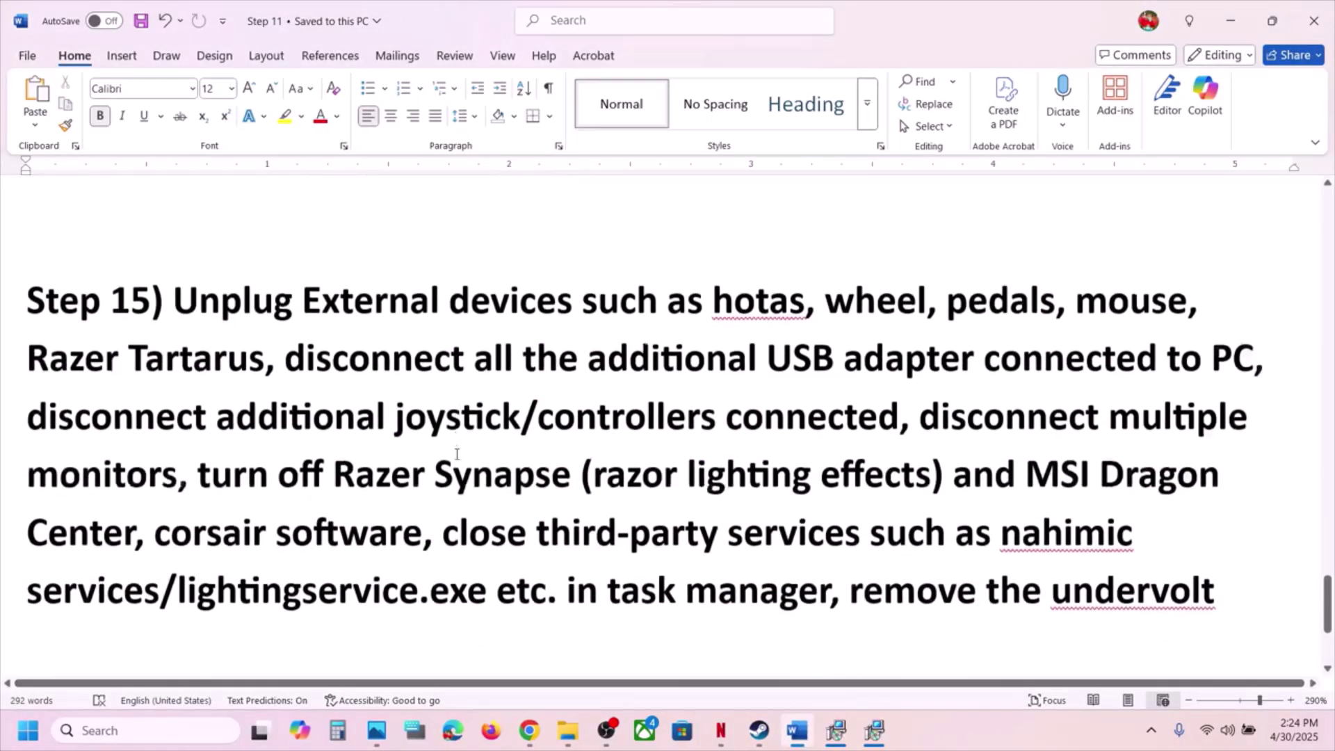
left_click_drag(177, 274, 1168, 323)
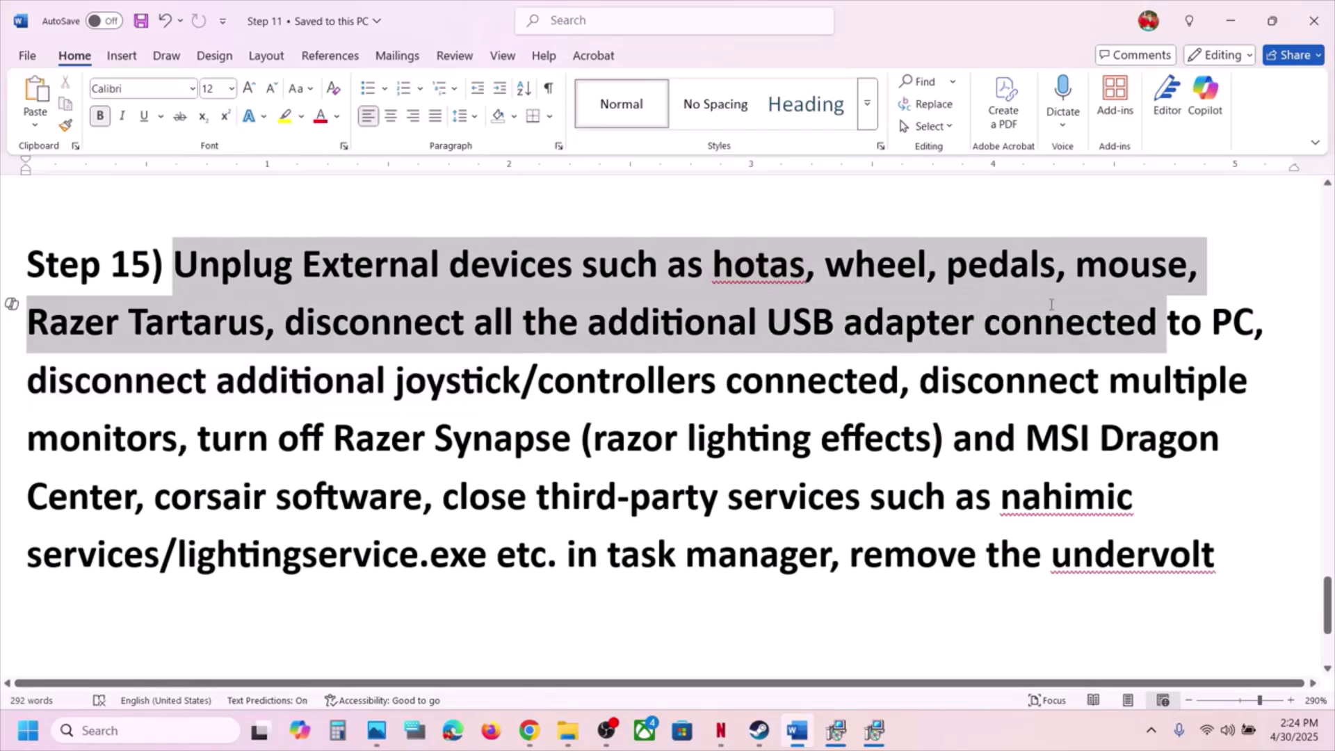
left_click_drag(202, 379, 789, 385)
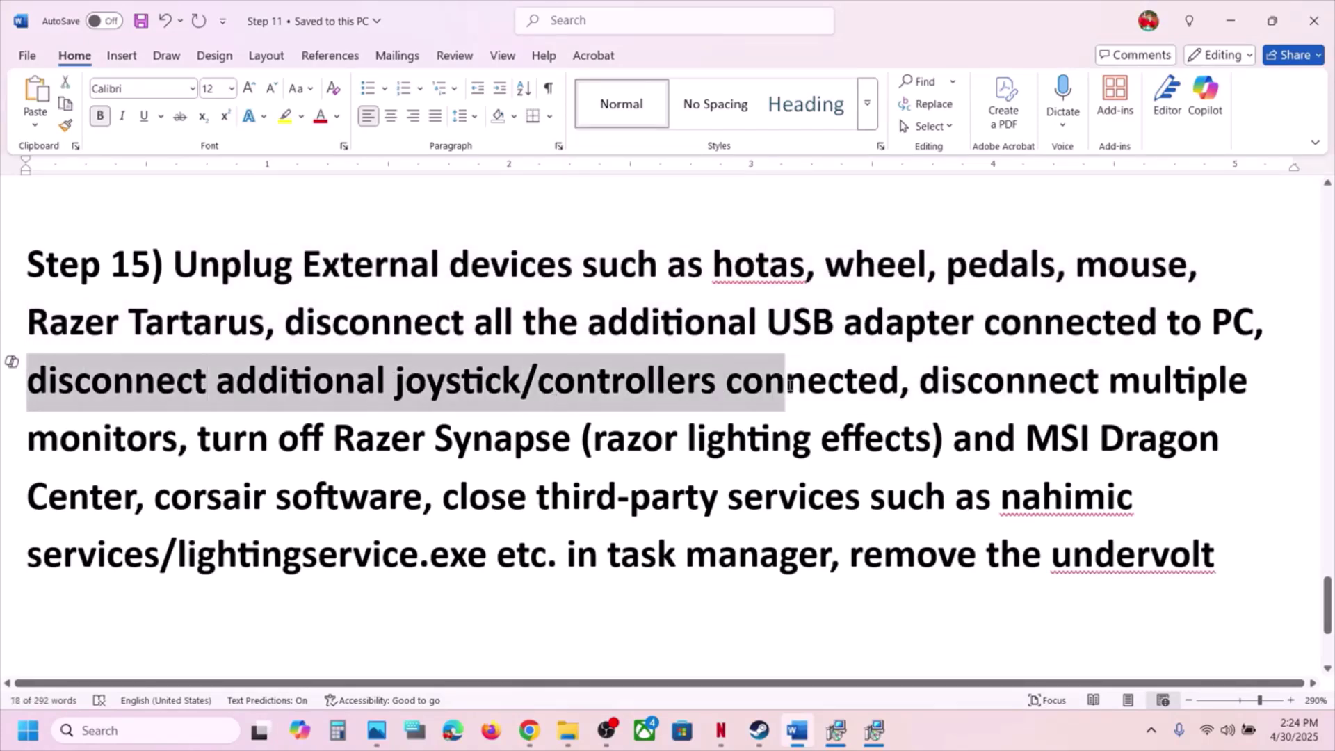
left_click(786, 385)
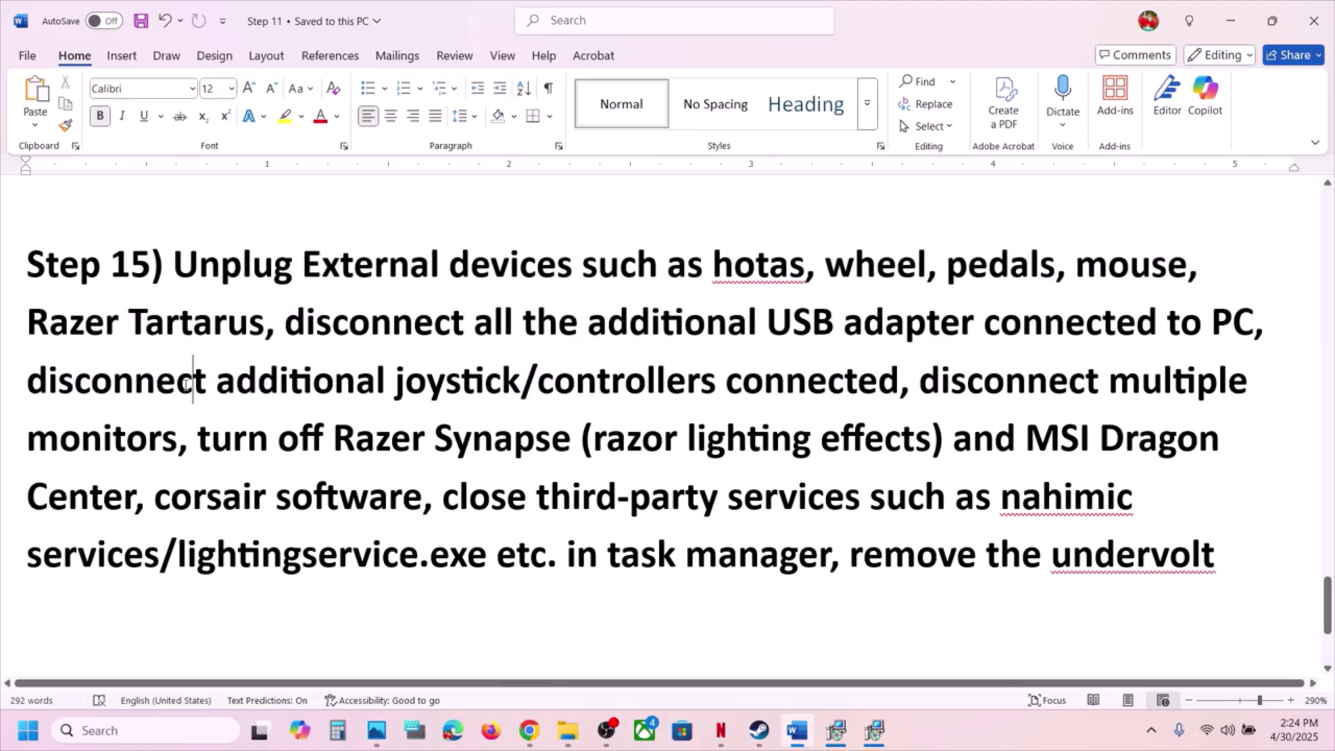
left_click_drag(130, 388, 813, 406)
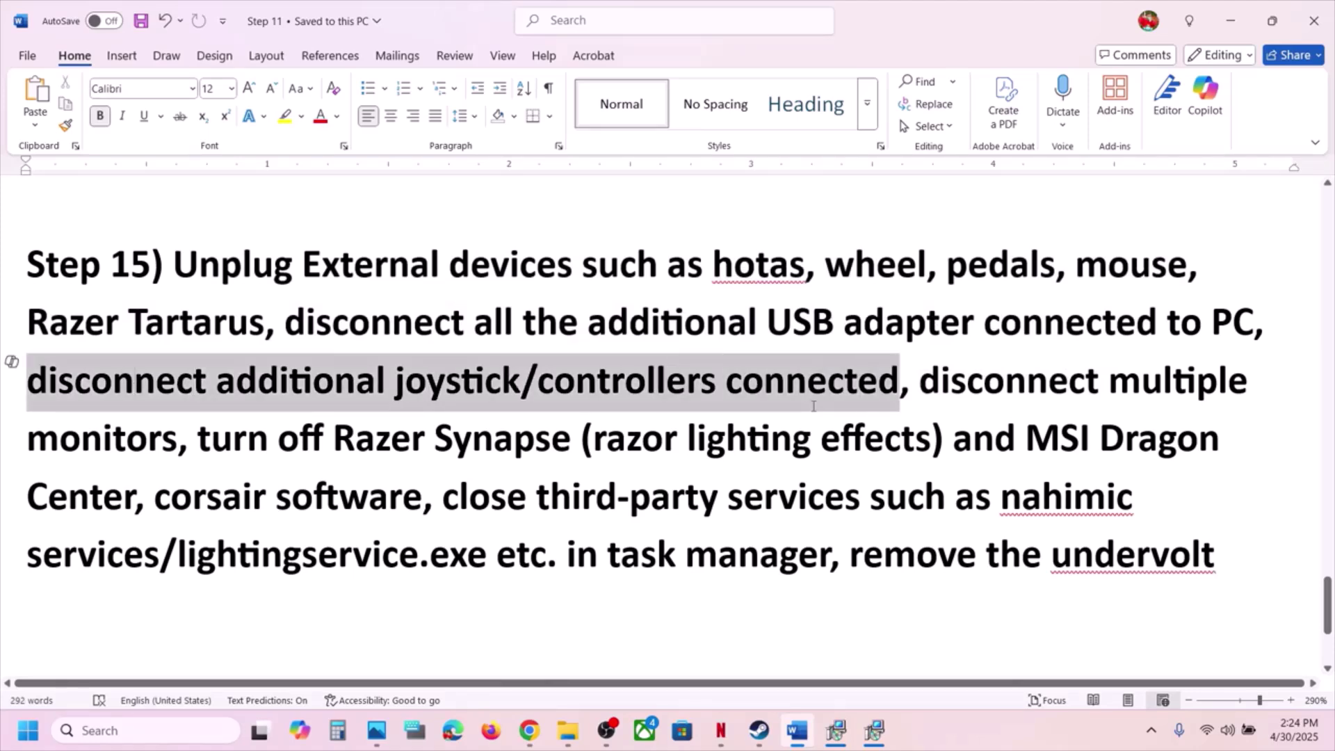
left_click_drag(814, 406, 814, 411)
left_click_drag(935, 406, 1136, 543)
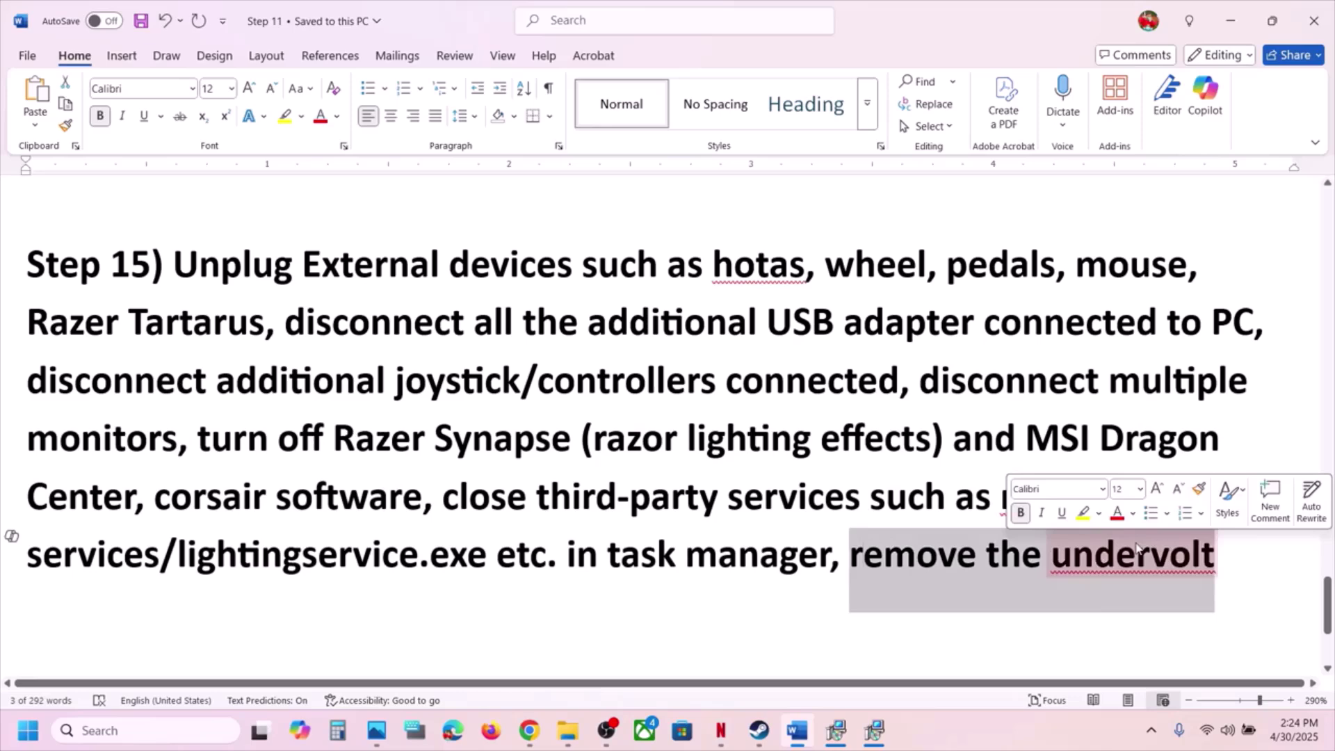
Highlight the Step 16 instructions on uninstalling the game, deleting its folder, restarting the PC and reinstalling.
left_click(549, 384)
scroll(548, 387, "down", 3)
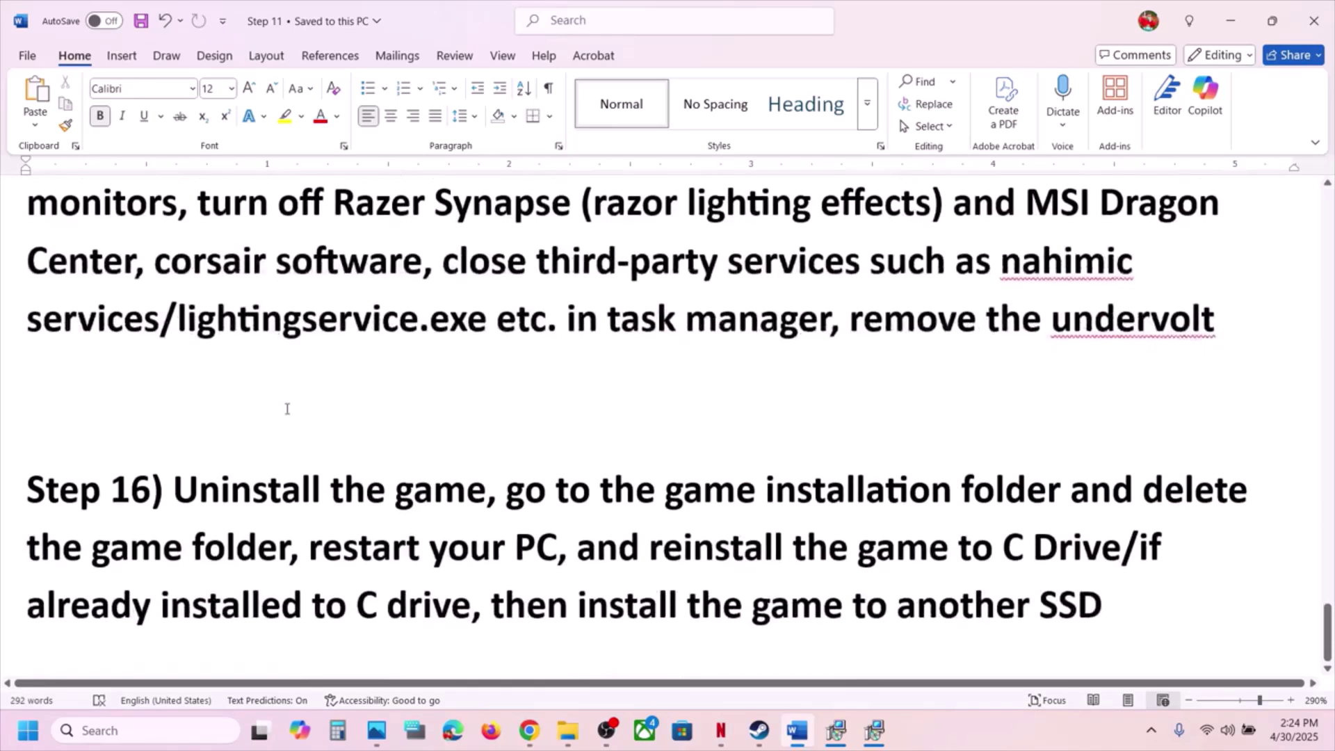
left_click_drag(174, 490, 1039, 605)
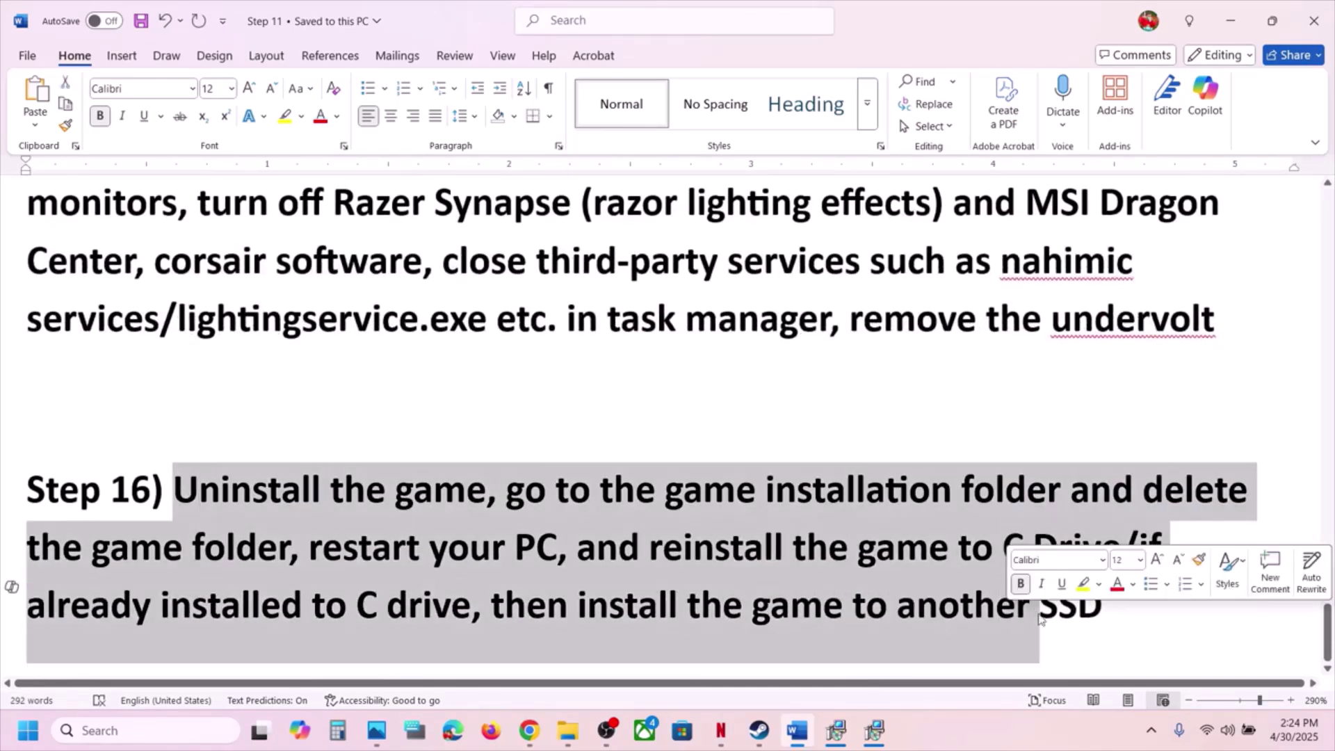
Switch to Steam, show the management options for Wuthering Waves that include Uninstall, and return to the Word document.
key("alt+Tab")
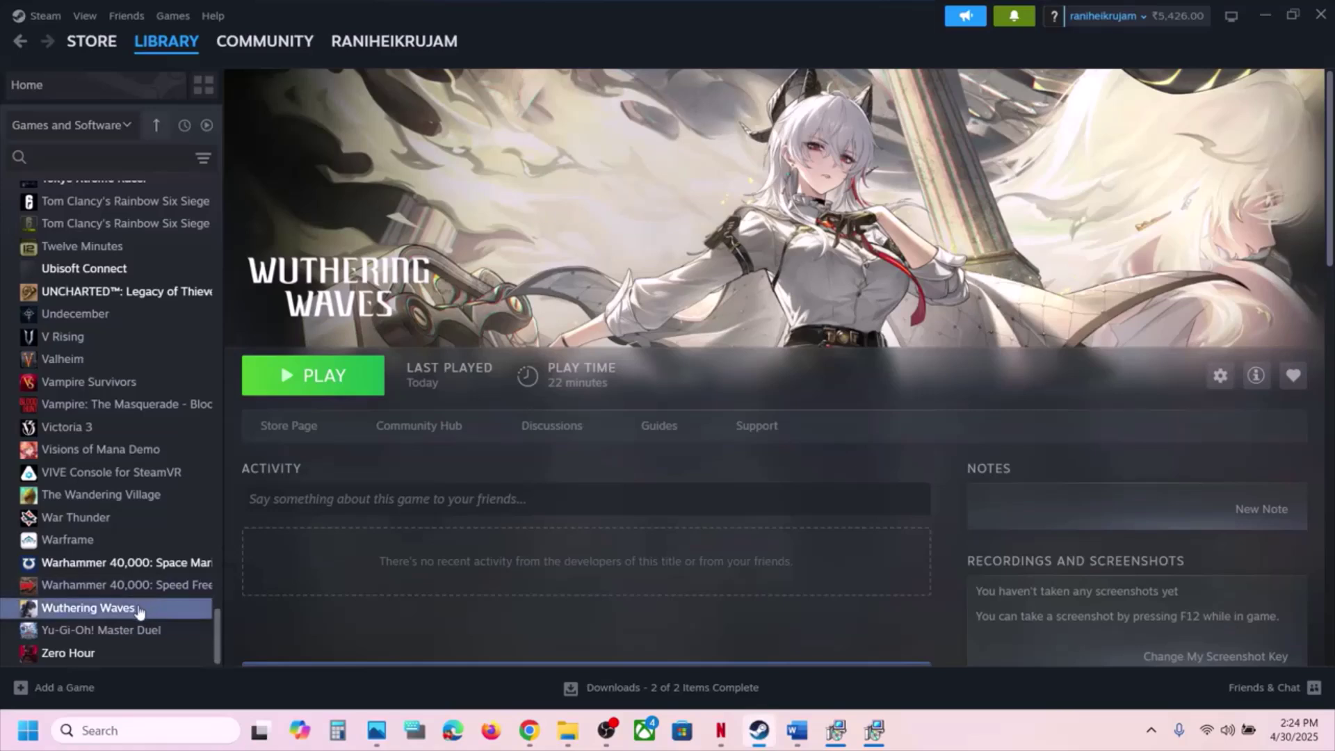
right_click(142, 605)
mouse_move(198, 557)
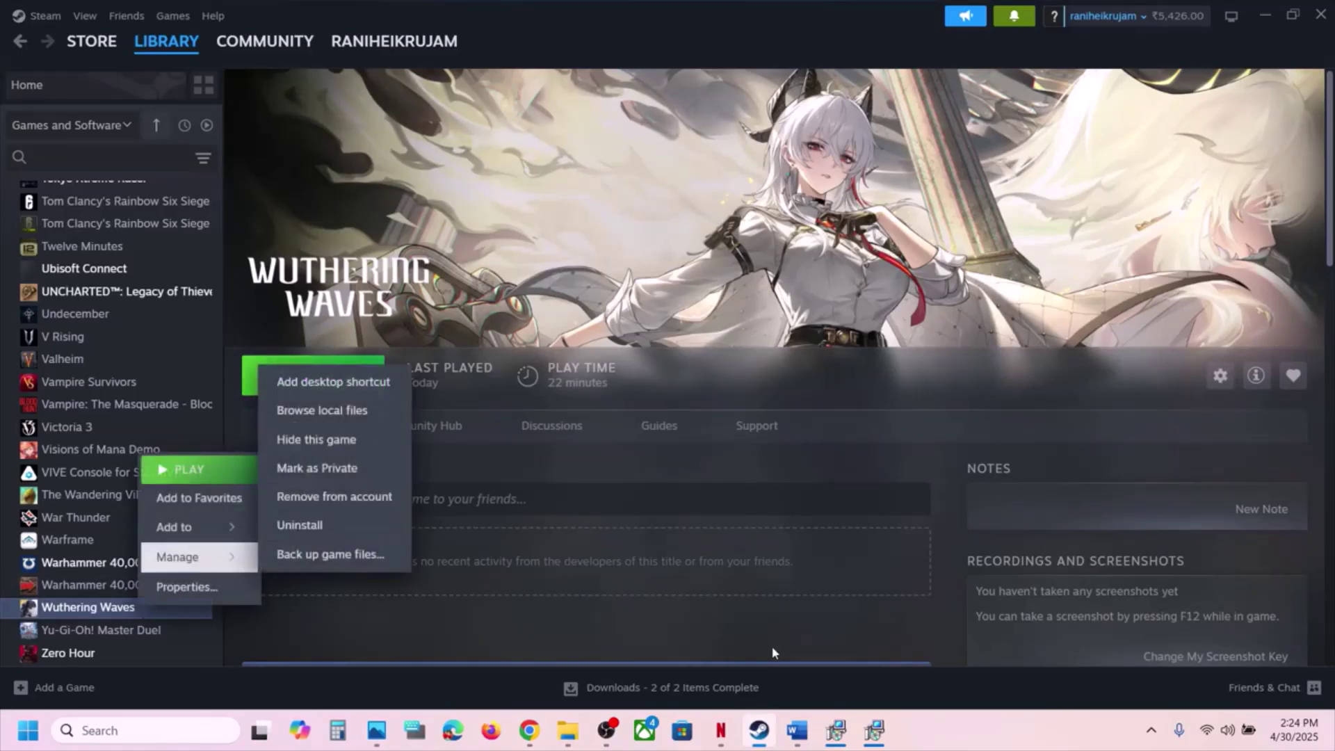
left_click(752, 719)
left_click(752, 719)
left_click(751, 718)
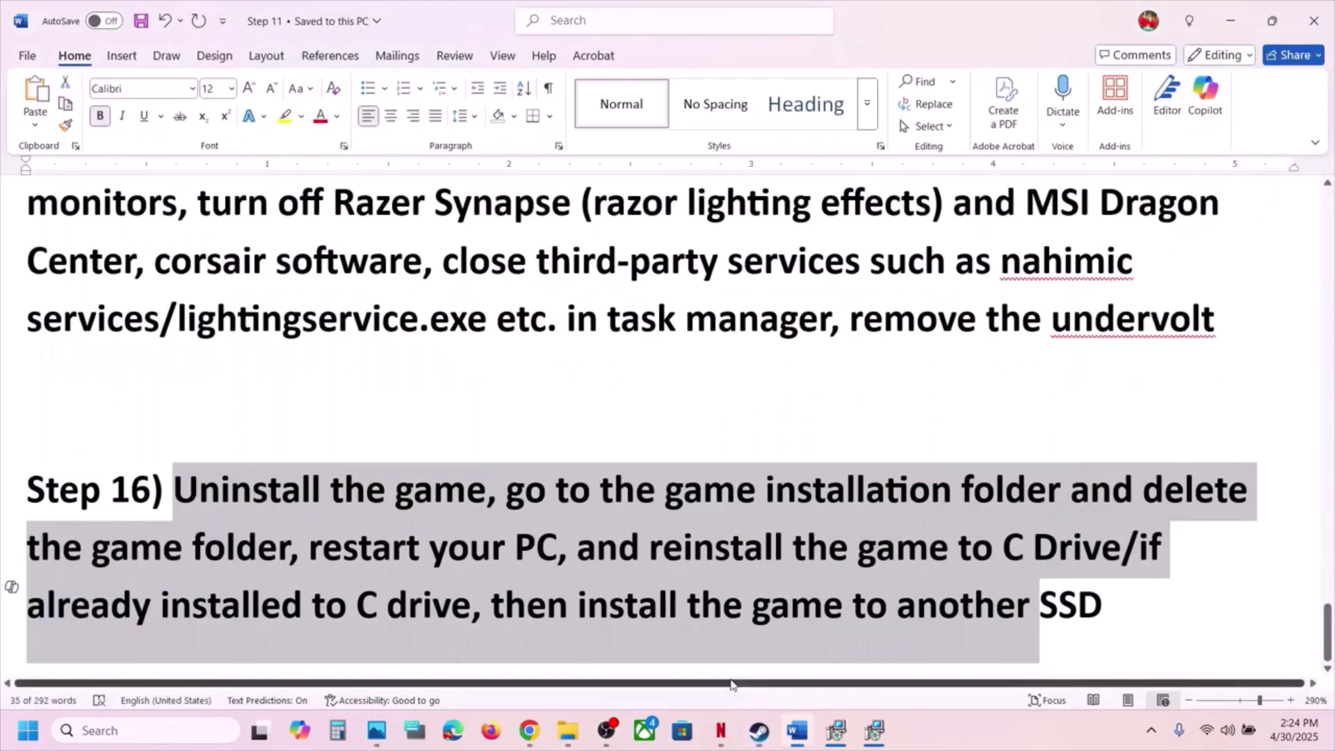
Highlight the Step 16 advice on installing the game to another SSD if already on C drive, clear the highlight, and switch to Steam.
left_click(742, 549)
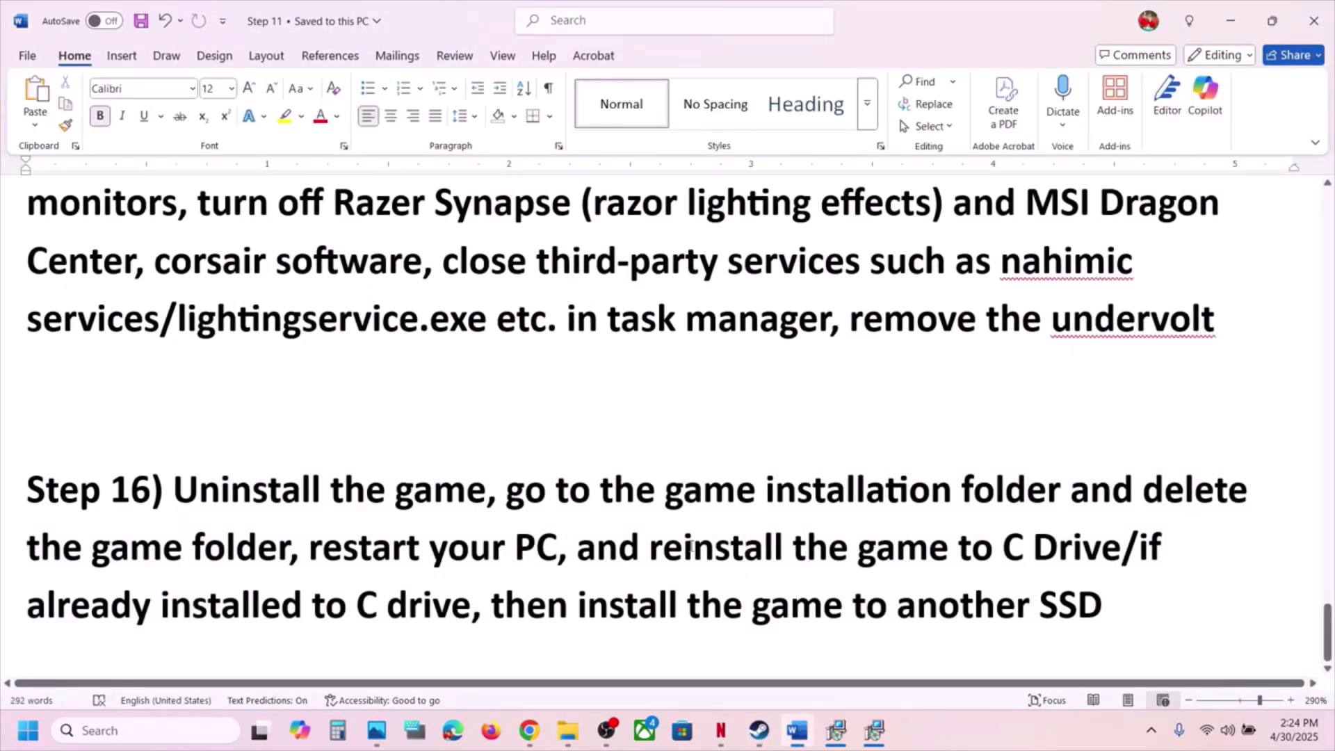
left_click_drag(686, 547, 1126, 602)
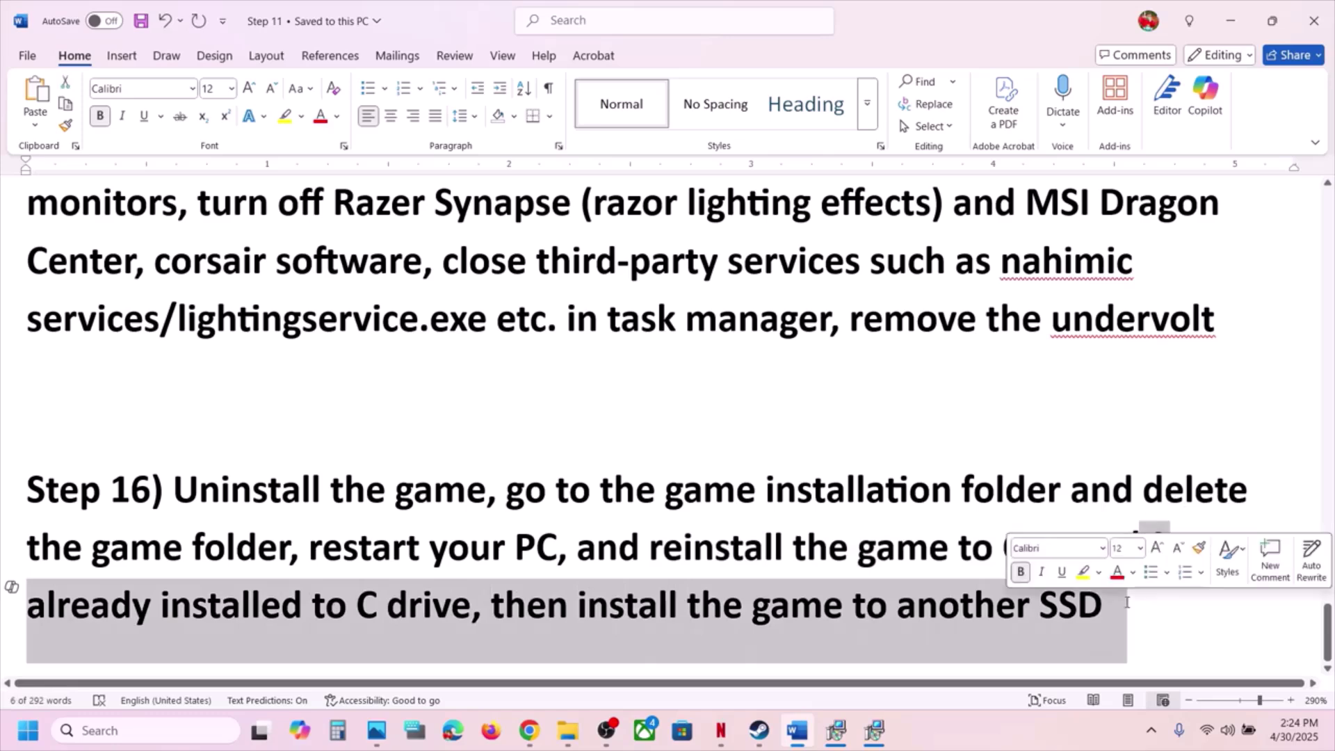
left_click(786, 657)
left_click(759, 730)
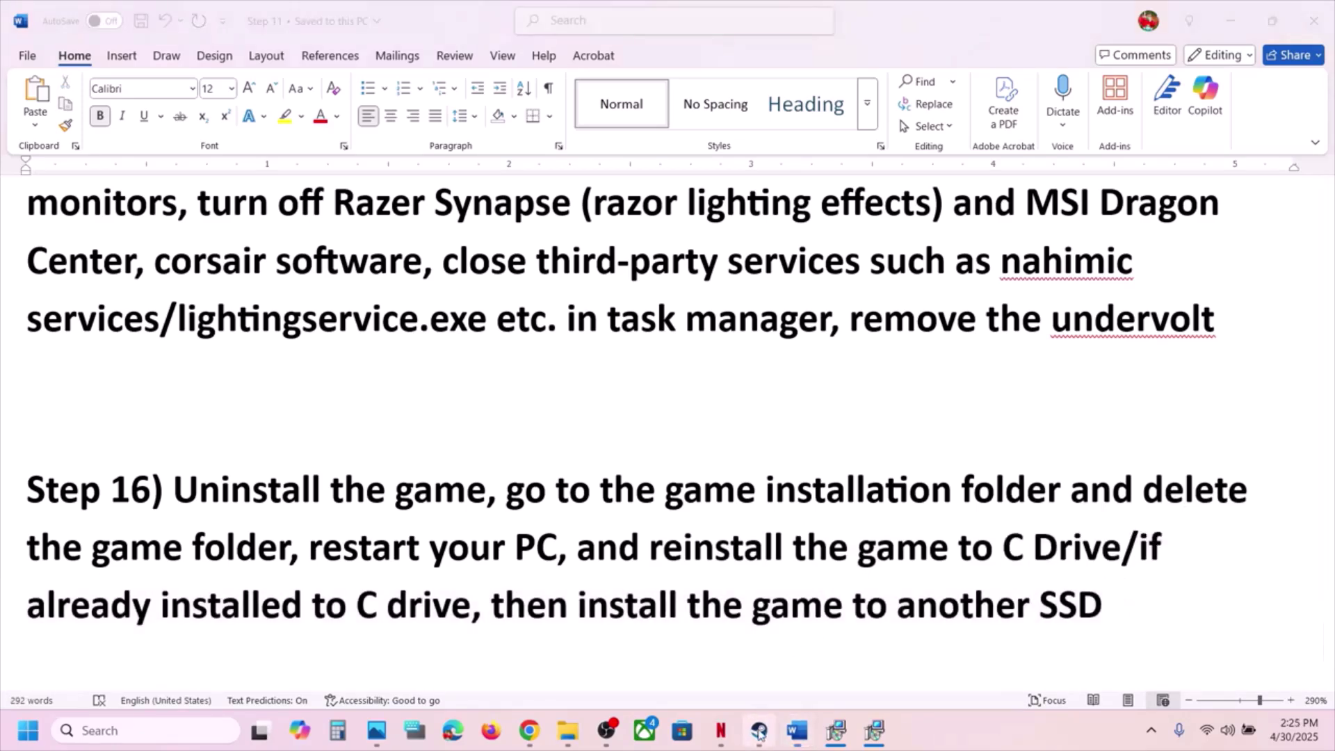